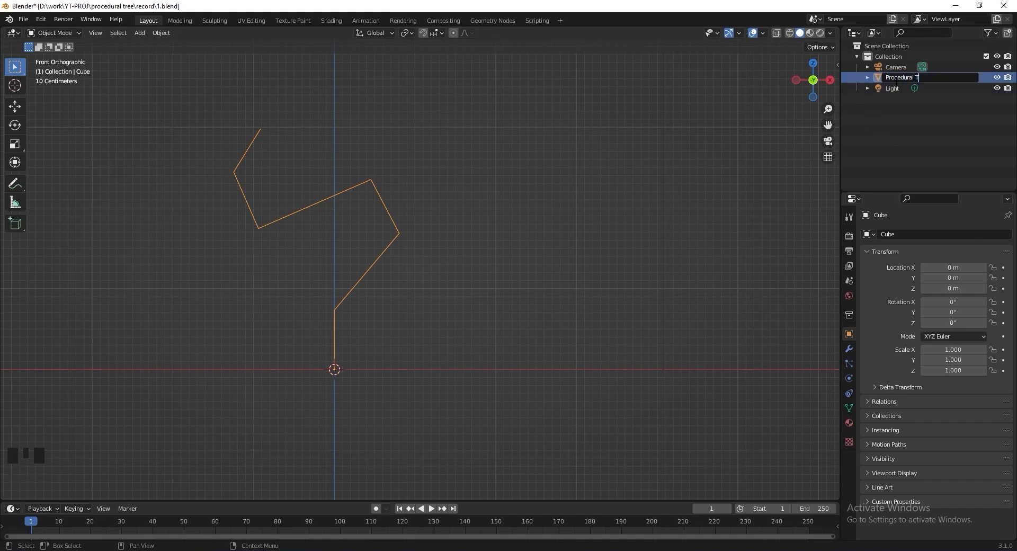
Rename the cube object as Procedural Tree and delete the camera and light from the scene.
key("Return")
left_click(901, 68)
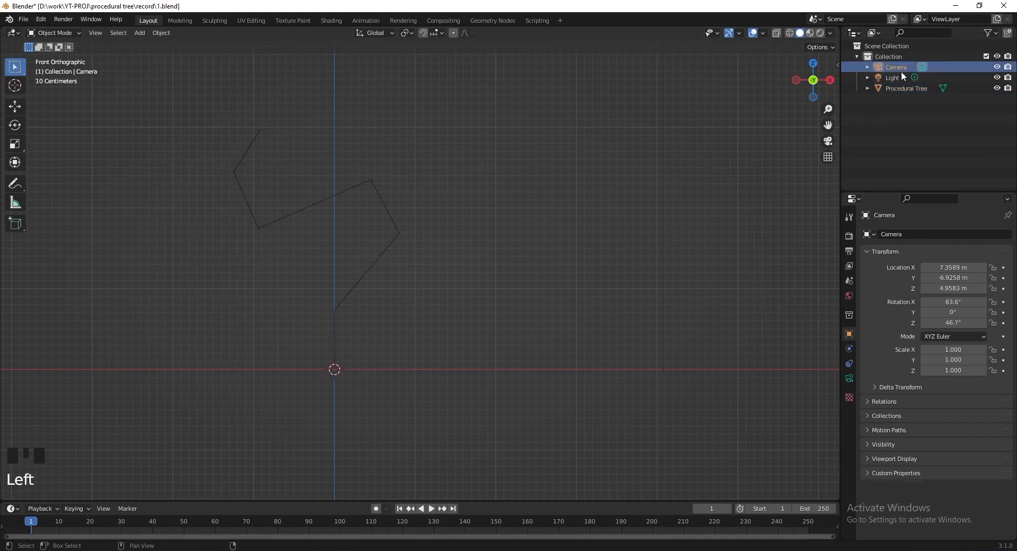
left_click(897, 77, "shift")
key("Delete")
Open a Geometry Node Editor below the 3D viewport and create a new node tree on the Procedural Tree object.
left_click(904, 67)
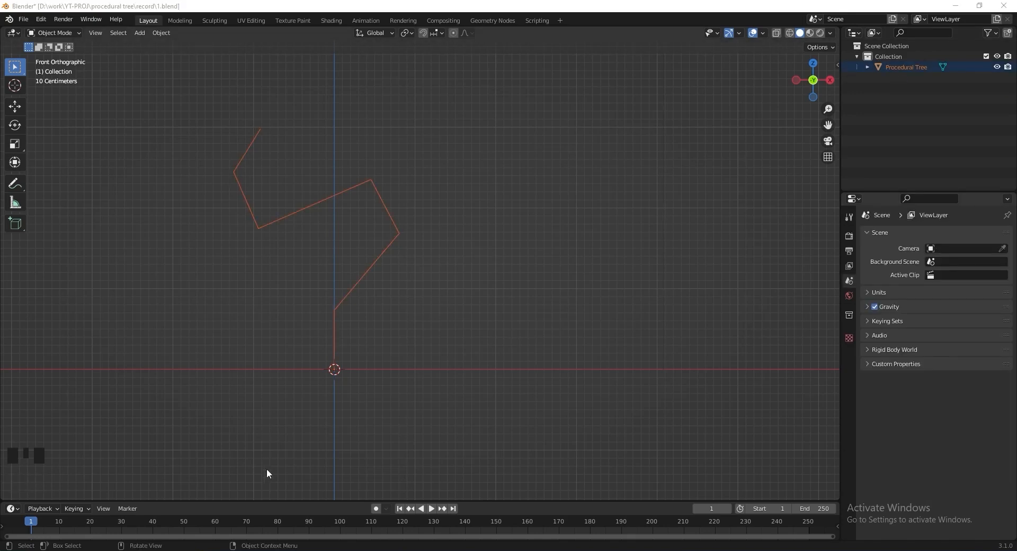
left_click_drag(5, 499, 6, 268)
middle_click_drag(302, 193, 359, 185, "shift")
left_click(16, 274)
left_click(39, 348)
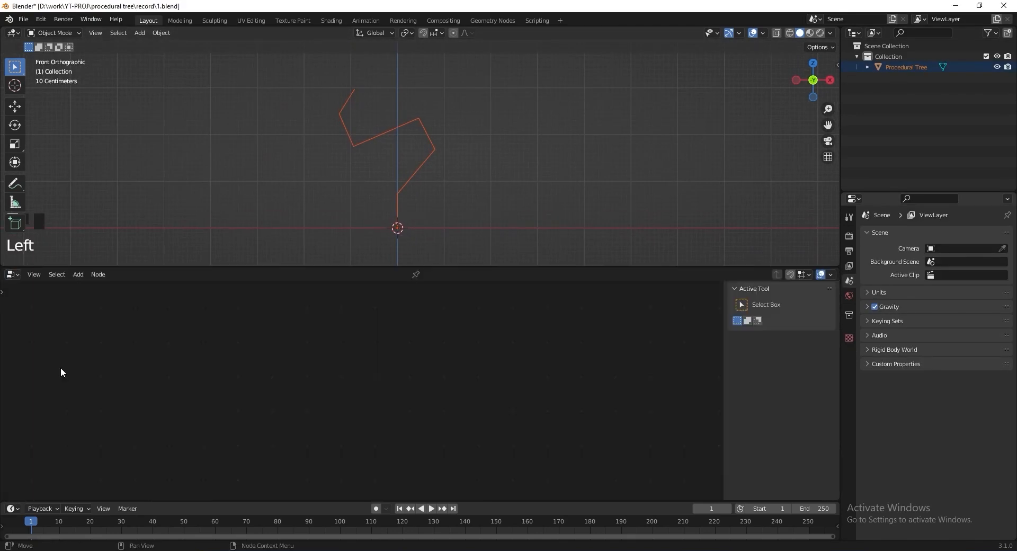
left_click(408, 181)
left_click(415, 275)
Insert a Subdivision Surface node between Group Input and Group Output and set its level to 4.
scroll(406, 415, "up", 5)
scroll(407, 421, "up", 9)
left_click(463, 388)
key("shift+a")
type("s")
type("su")
type("bd")
key("Down")
key("Down")
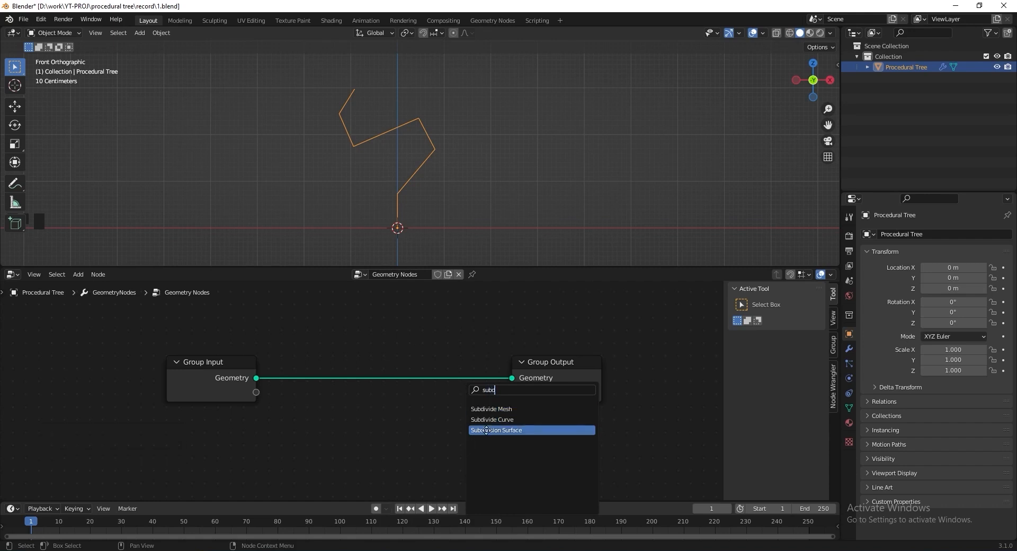
key("Return")
left_click(345, 380)
left_click(407, 427)
Insert a Mesh to Curve node between Subdivision Surface and Group Output.
key("shift+a")
type("s")
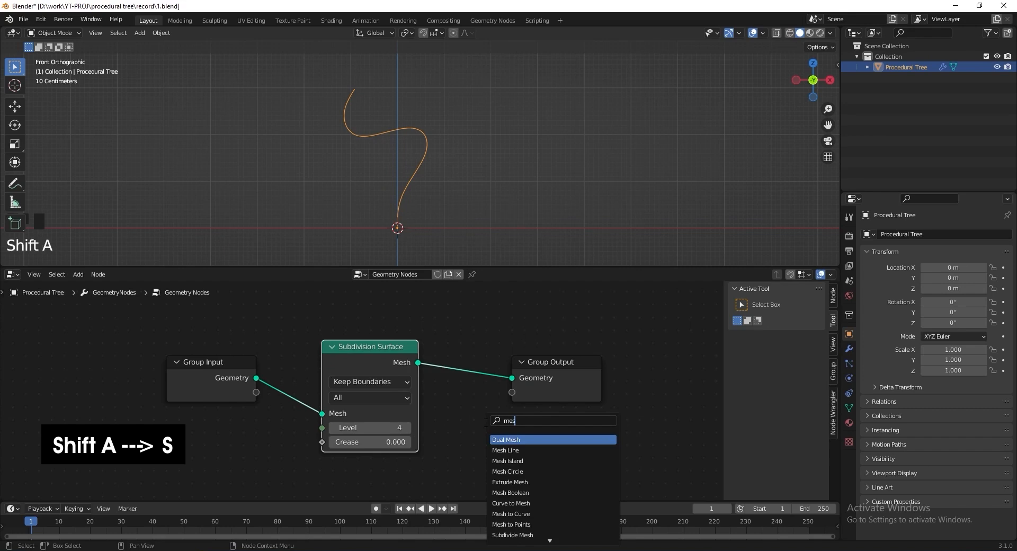
type("mesh t")
key("Down")
key("Return")
left_click(500, 379)
Move Group Output farther from Mesh to Curve and hide the node editor's sidebar.
scroll(501, 379, "down", 1)
middle_click_drag(559, 375, 497, 363)
left_click_drag(495, 358, 609, 353)
key("n")
Insert a Curve to Mesh node between Mesh to Curve and Group Output.
scroll(498, 386, "up", 1)
middle_click_drag(496, 385, 528, 394)
key("shift+a")
key("s")
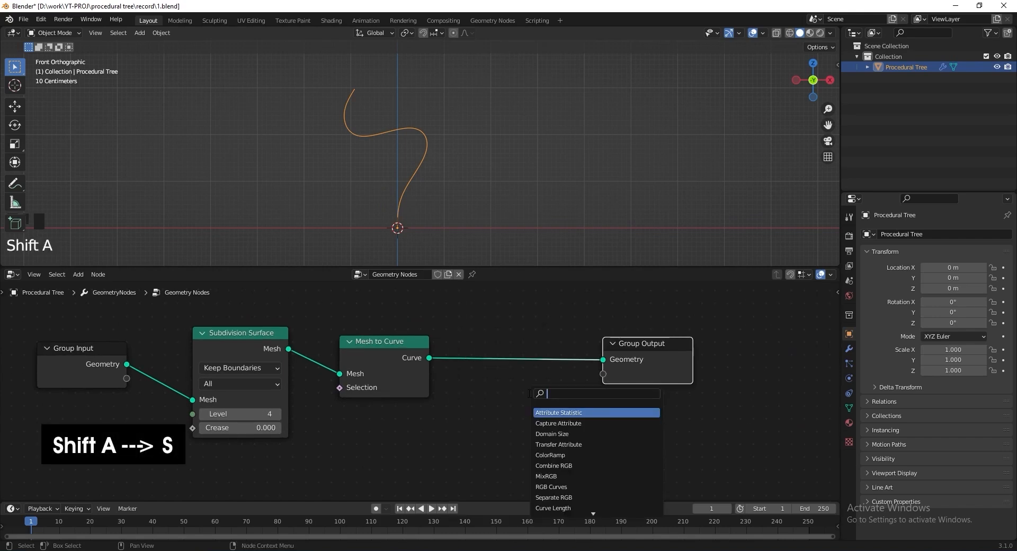
type("ctm")
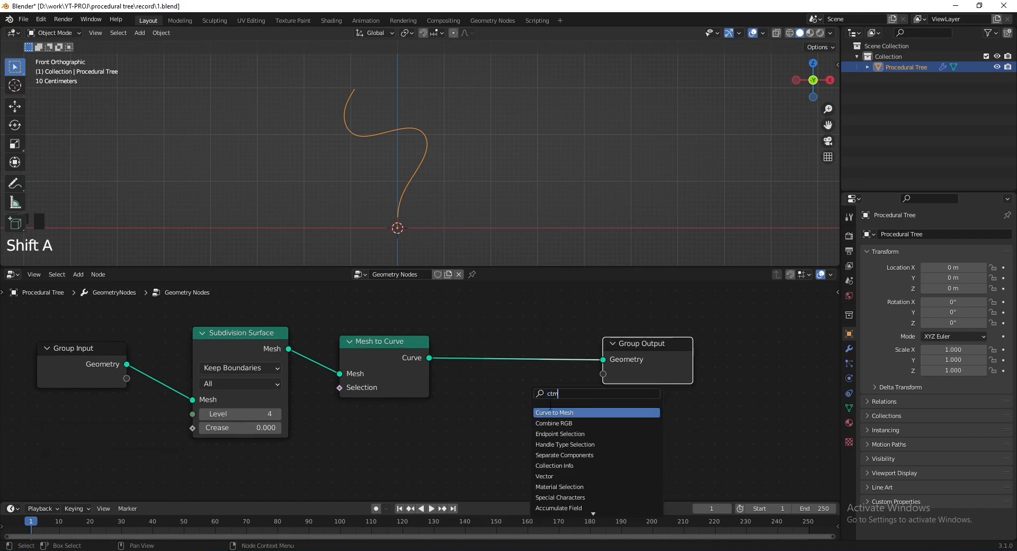
key("Return")
left_click(501, 329)
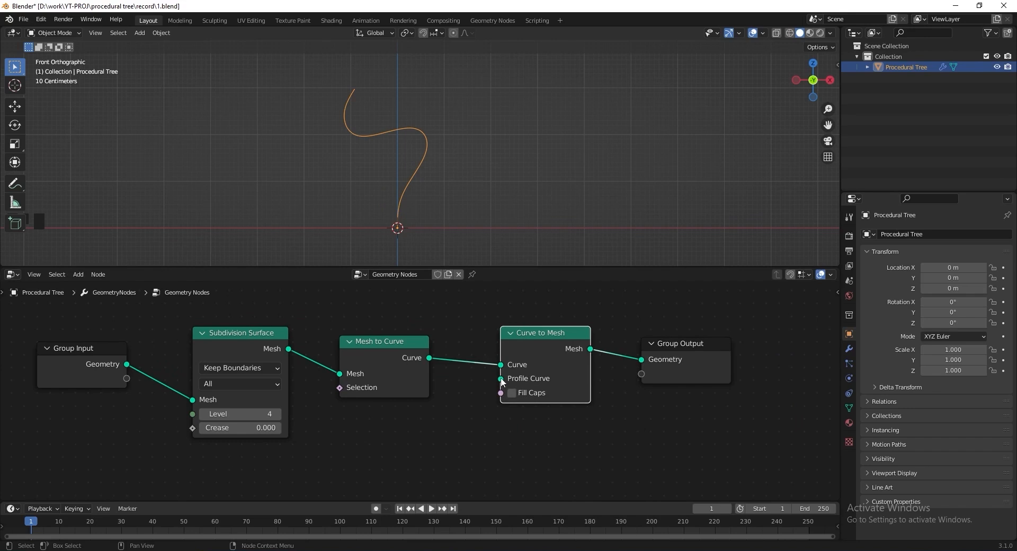
Add a Curve Circle node linked to the Profile Curve input of Curve to Mesh.
left_click_drag(501, 379, 442, 427)
type("curve circle")
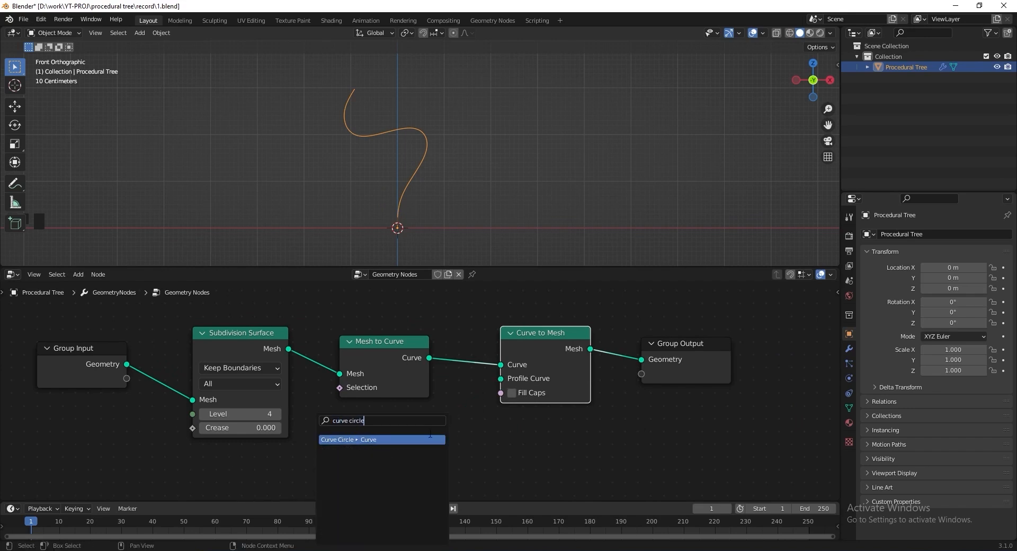
key("Return")
left_click(421, 423)
Set the Curve Circle's resolution to 5 and its radius to 0.15 m.
middle_click_drag(421, 424, 412, 390)
left_click(374, 436)
left_click(380, 450)
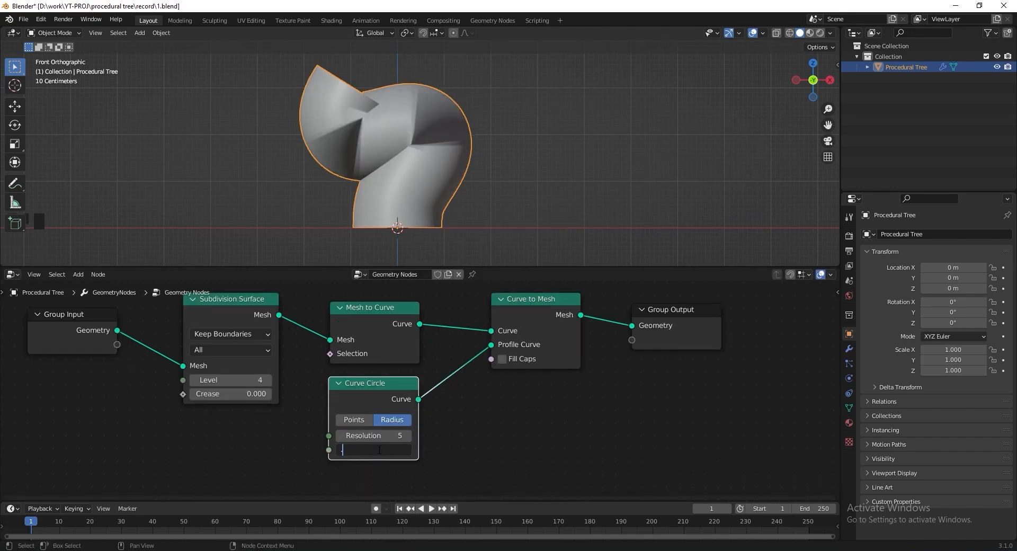
key("Return")
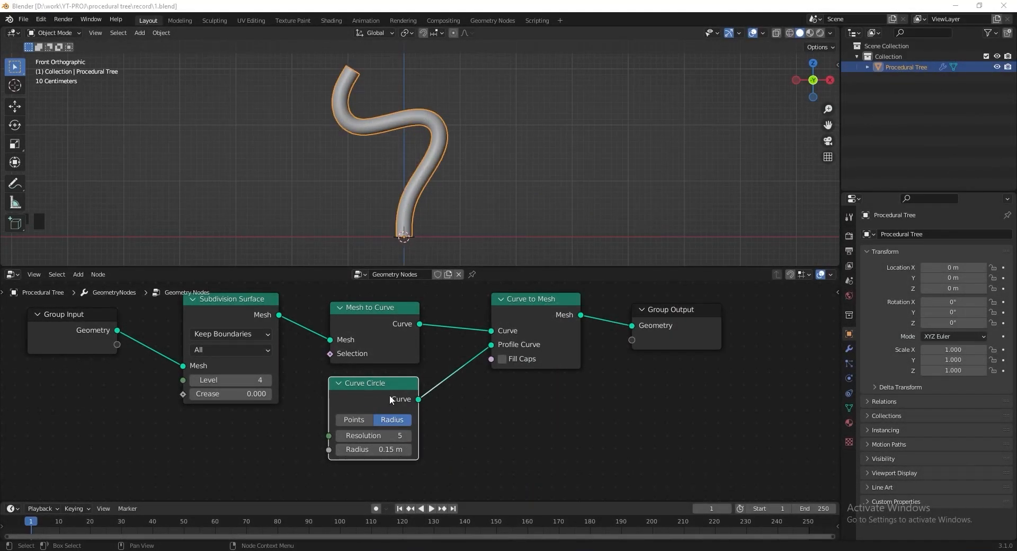
Insert a Join Geometry node between Curve Circle and Curve to Mesh.
left_click_drag(385, 375, 390, 401)
key("shift+a")
type("joi")
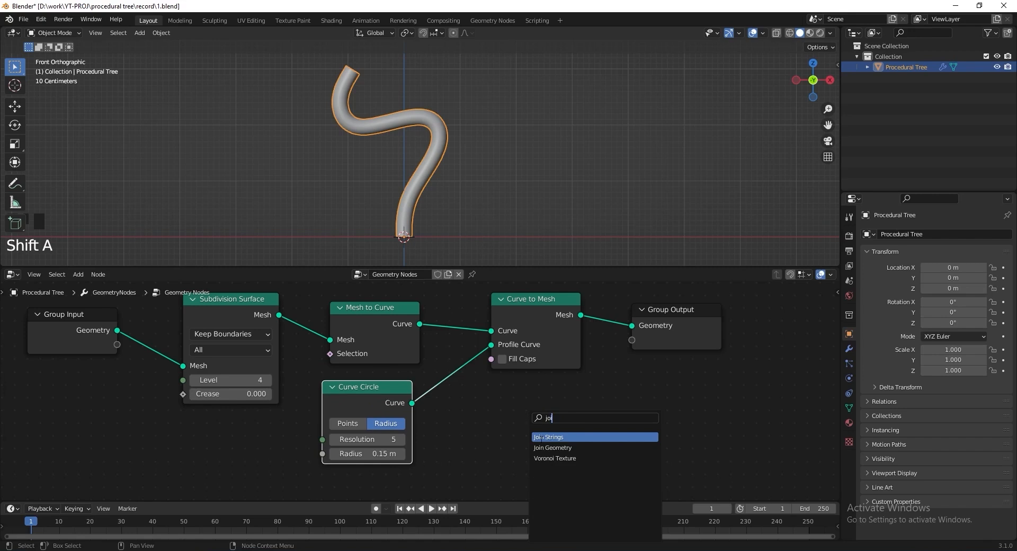
left_click(542, 448)
left_click(460, 398)
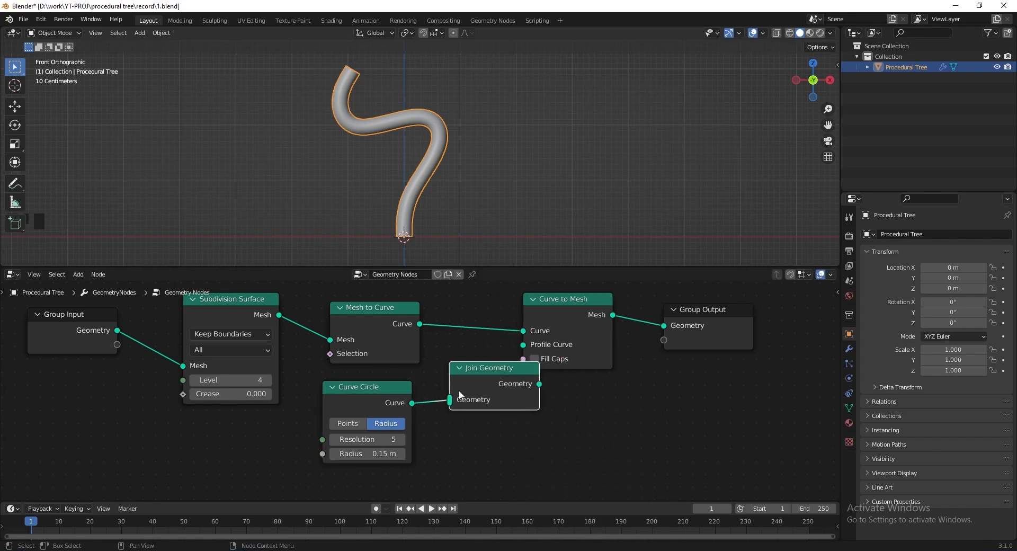
Add a Transform node and wire it between Curve Circle and Join Geometry, spacing the nodes apart.
middle_click_drag(507, 438, 509, 388)
key("shift+a")
type("tra")
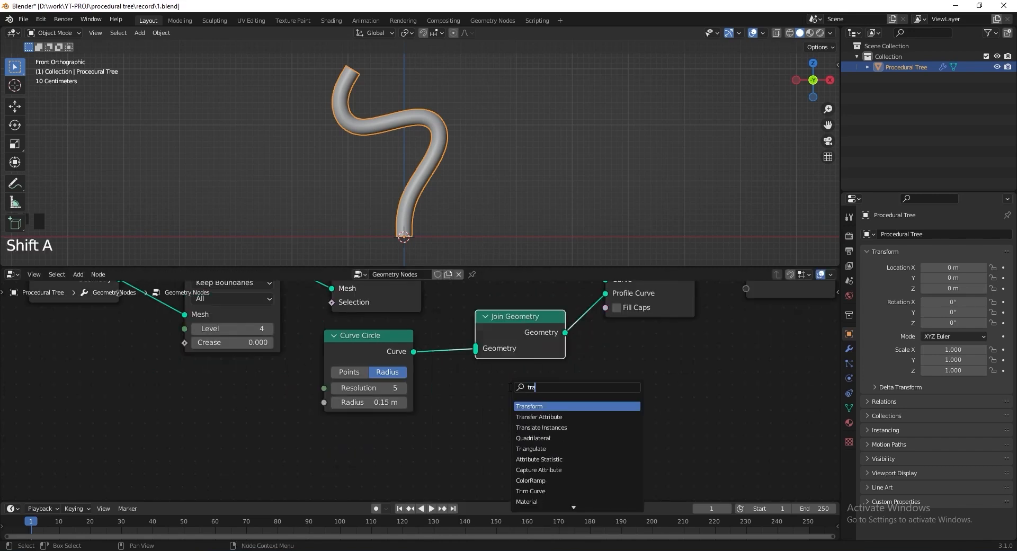
left_click(530, 403)
left_click(474, 397)
scroll(461, 352, "down", 3)
middle_click_drag(461, 351, 490, 332)
left_click_drag(422, 330, 315, 377)
left_click_drag(516, 377, 405, 402)
left_click_drag(344, 378, 380, 413)
left_click_drag(450, 400, 500, 332)
Duplicate the Transform node below the original and wire the copy from Curve Circle into Join Geometry.
scroll(500, 333, "down", 4)
middle_click_drag(500, 332, 476, 312)
left_click_drag(412, 358, 418, 404)
key("shift+d")
left_click(418, 320)
left_click(435, 428)
Enlarge the node editor area upward over the 3D viewport and save the file.
scroll(446, 432, "up", 5)
scroll(447, 386, "up", 3)
left_click(510, 362)
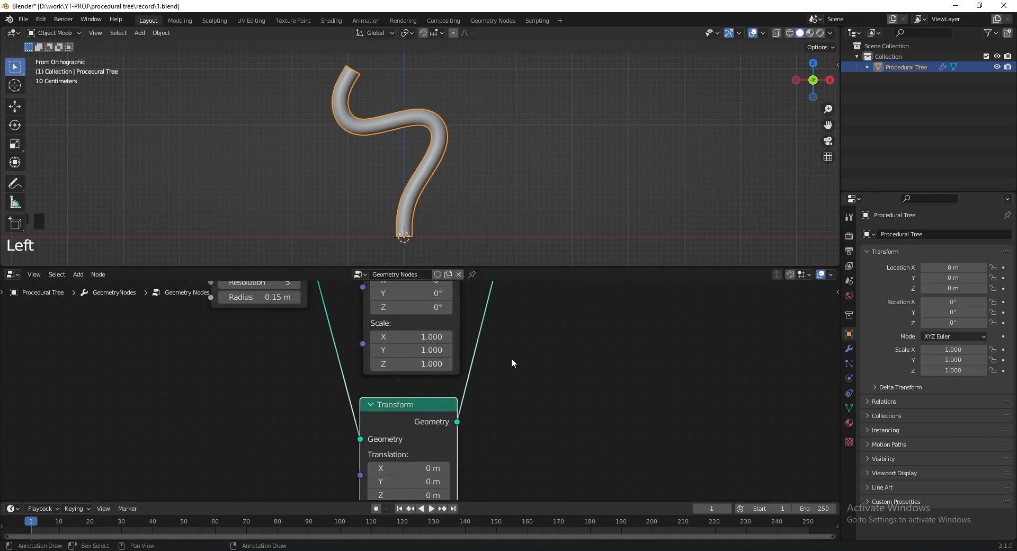
scroll(509, 363, "down", 4)
left_click_drag(518, 267, 519, 210)
scroll(516, 287, "down", 3)
middle_click_drag(516, 287, 497, 345)
middle_click_drag(481, 381, 500, 338)
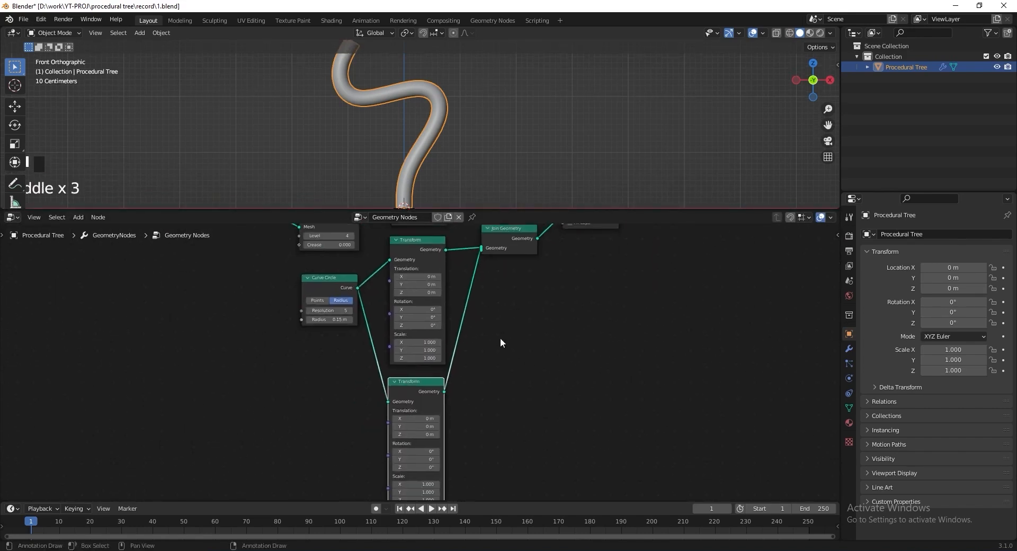
scroll(500, 338, "up", 2)
key("ctrl+s")
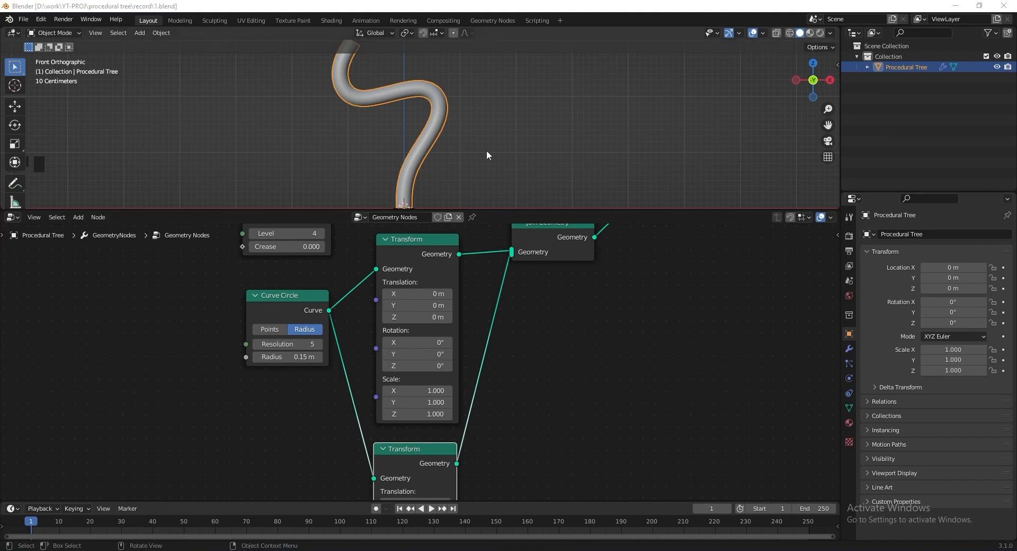
Make room beside the upper Transform node and add a Combine XYZ node linked to its Translation input.
left_click_drag(426, 247, 426, 251)
left_click_drag(422, 453, 422, 448)
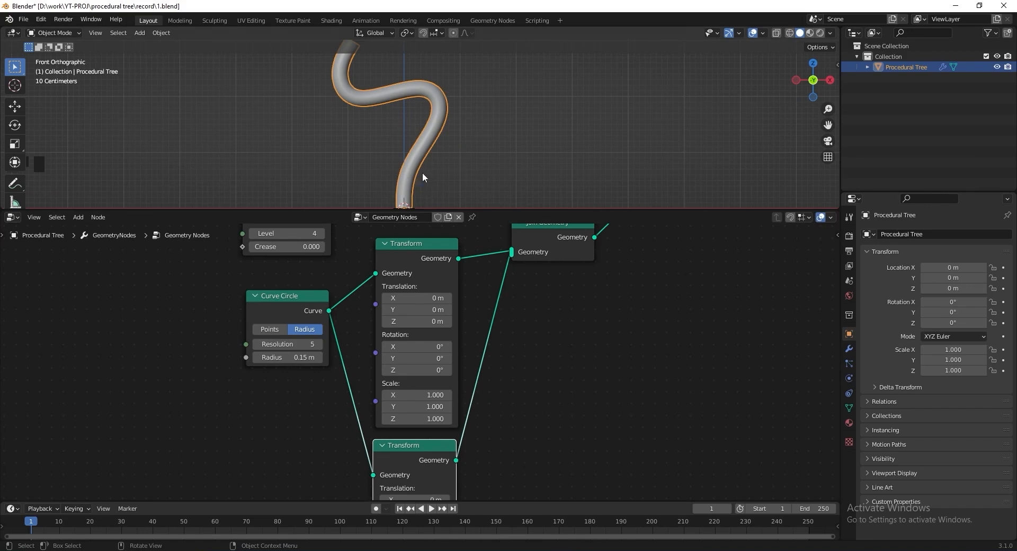
left_click_drag(291, 304, 194, 316)
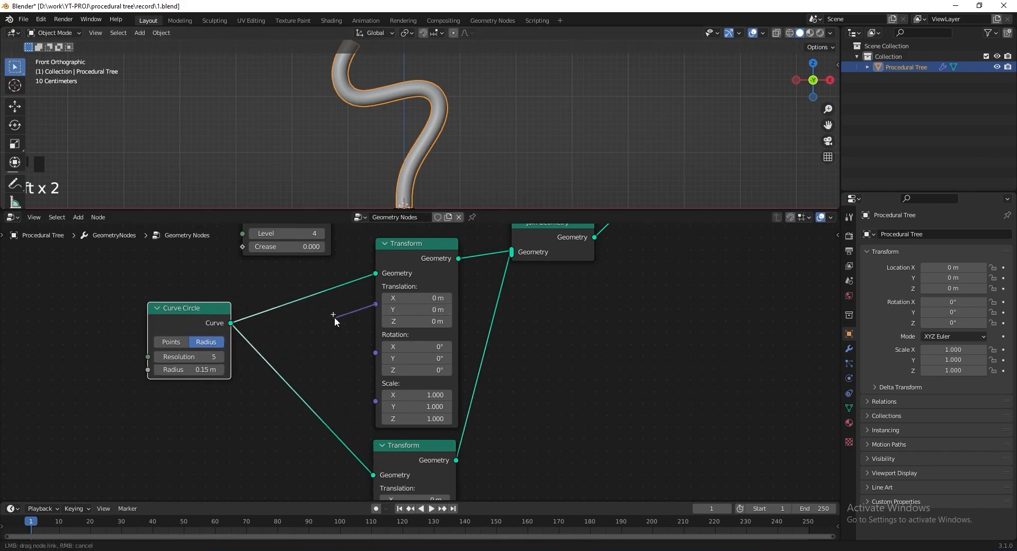
left_click_drag(316, 319, 316, 321)
type("combi")
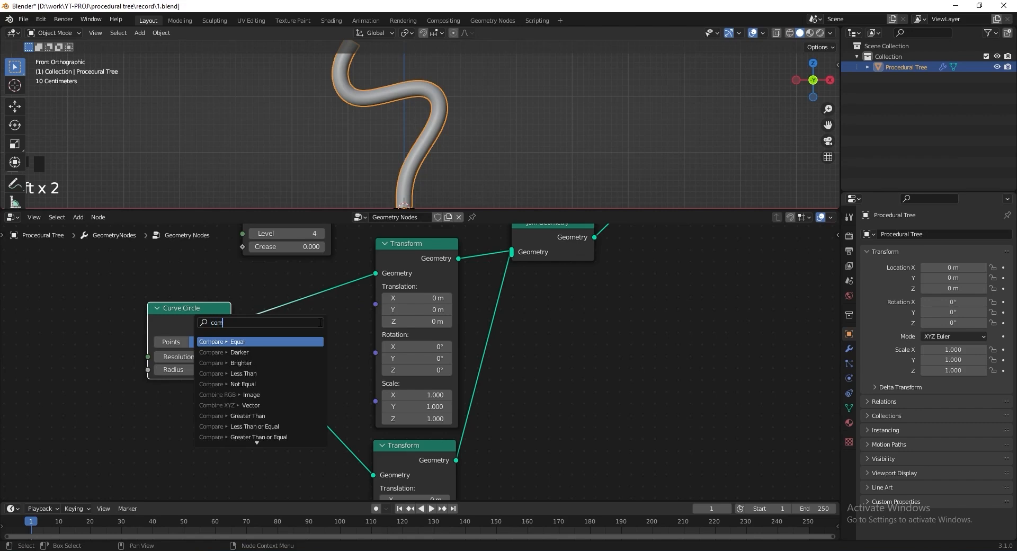
key("Down")
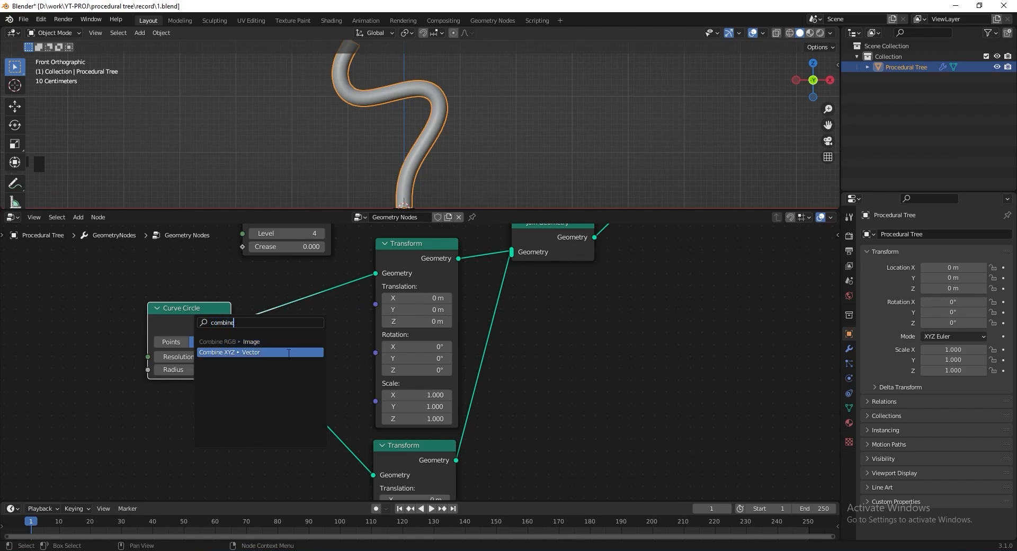
key("Return")
left_click(317, 325)
Duplicate the Combine XYZ node and link the copy to the lower Transform node's Translation input.
middle_click_drag(317, 325, 320, 296)
key("shift+d")
left_click(305, 450)
left_click_drag(328, 449, 376, 476)
Hide the unused sockets of both Transform nodes and arrange them compactly with their Combine XYZ nodes.
scroll(354, 367, "down", 3)
left_click(415, 260)
left_click(421, 406, "shift")
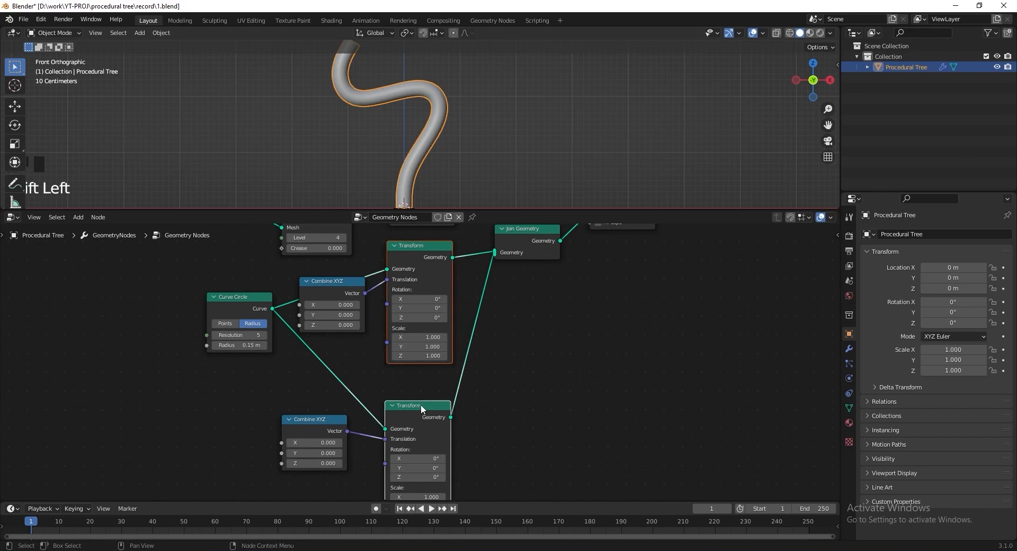
key("ctrl+h")
left_click(465, 320)
left_click_drag(429, 252, 438, 282)
left_click_drag(346, 282, 350, 312)
left_click_drag(415, 409, 422, 361)
left_click_drag(335, 420, 354, 377)
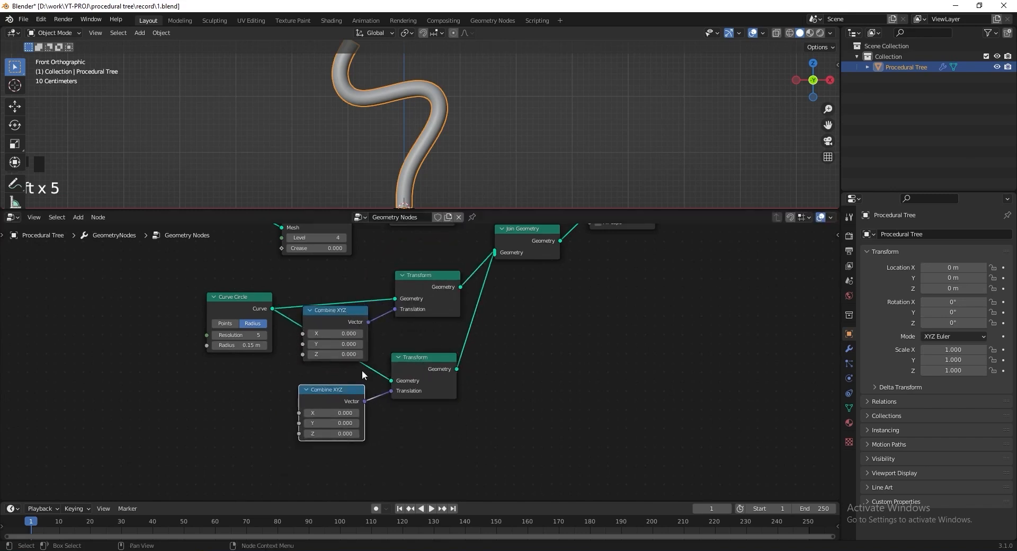
Add a Value node set to 0.1 and link it to the X inputs of both Combine XYZ nodes.
middle_click_drag(212, 394, 249, 372)
key("shift+a")
type("va")
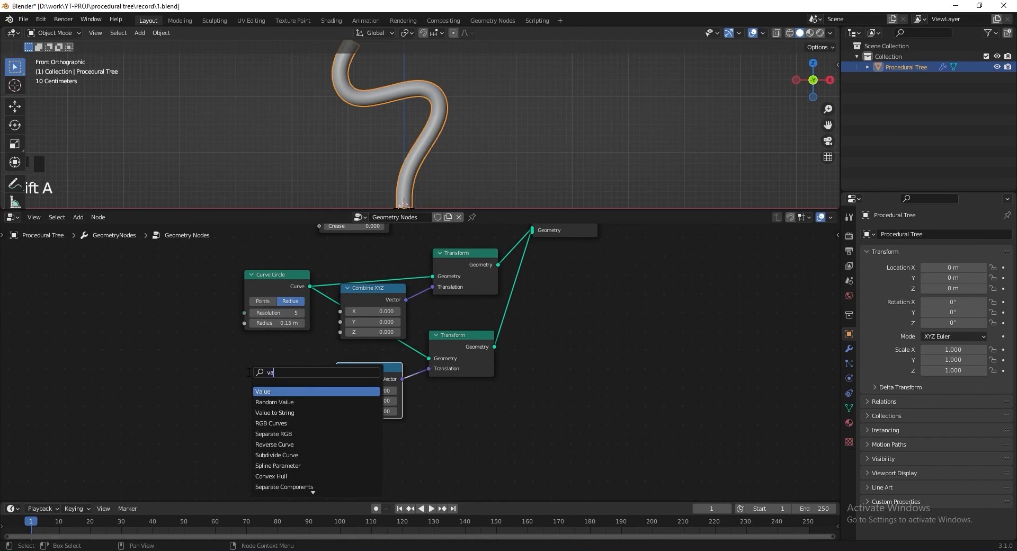
left_click(275, 391)
left_click(252, 395)
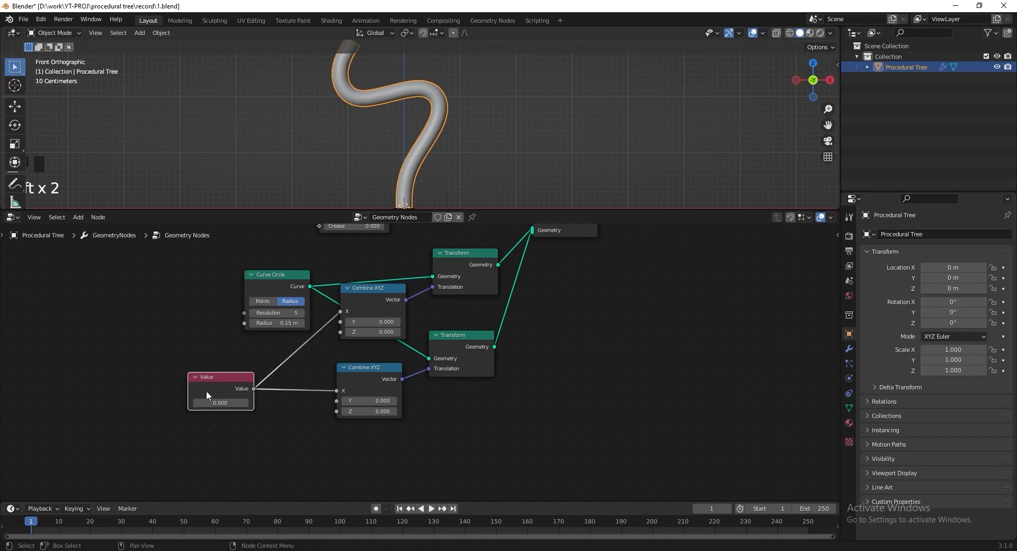
left_click_drag(227, 395, 218, 382)
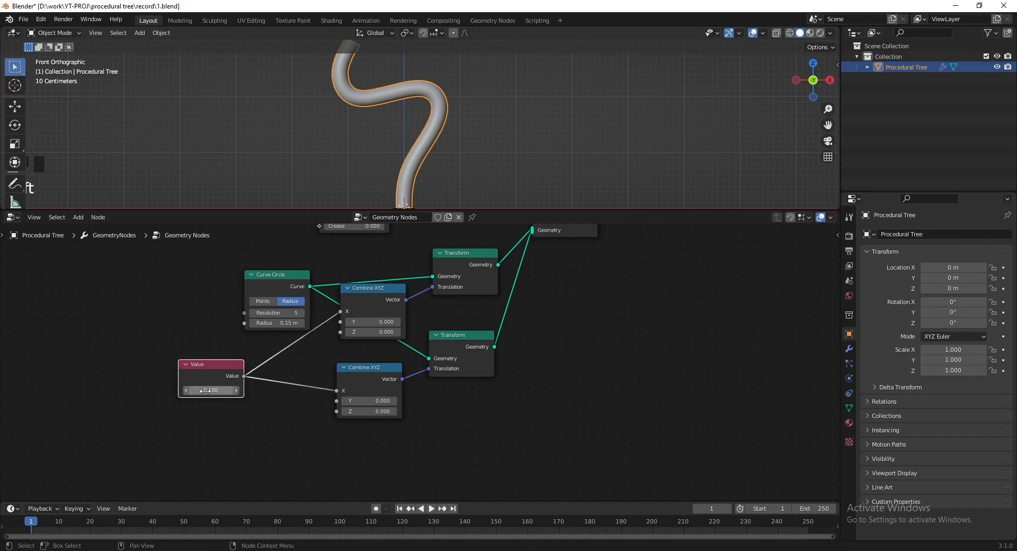
middle_click_drag(390, 116, 426, 124)
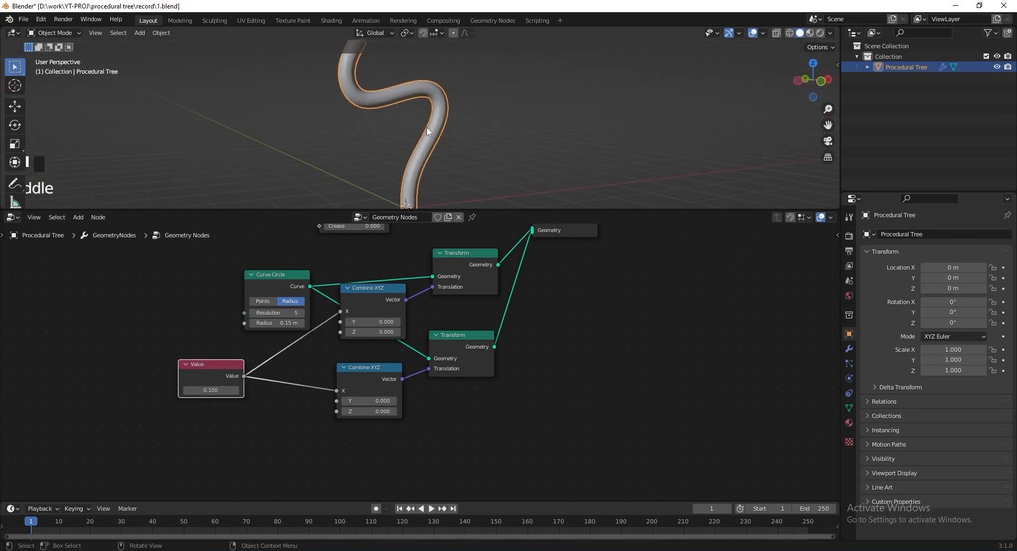
Insert a Math node between Value and the lower Combine XYZ, set to Multiply with a value of -1.
key("shift+a")
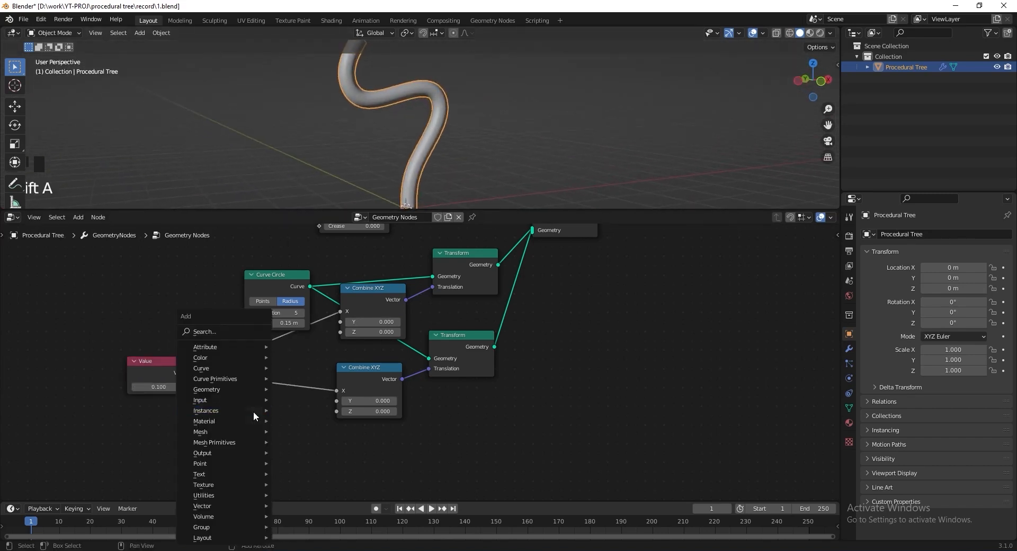
type("math")
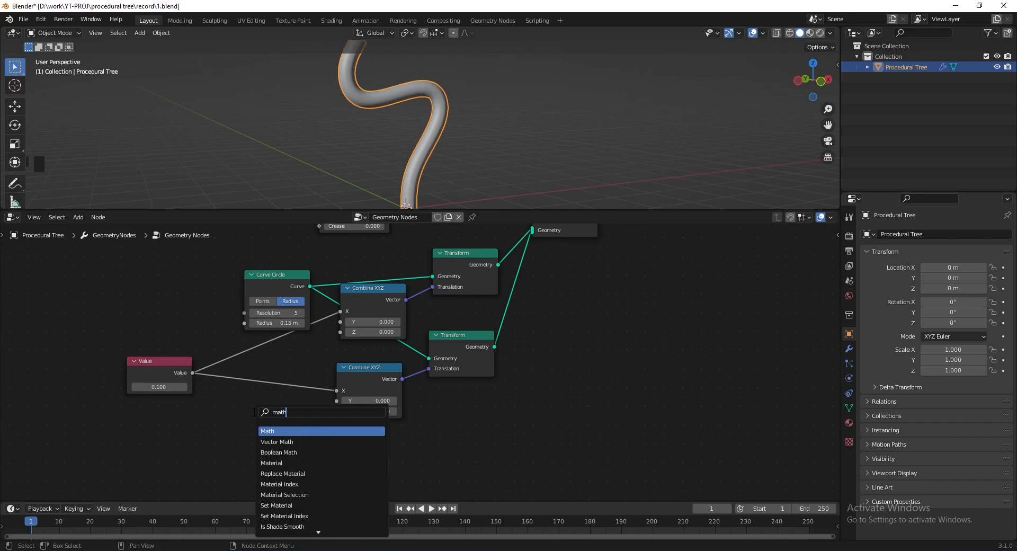
left_click(267, 430)
left_click(268, 385)
left_click(268, 394)
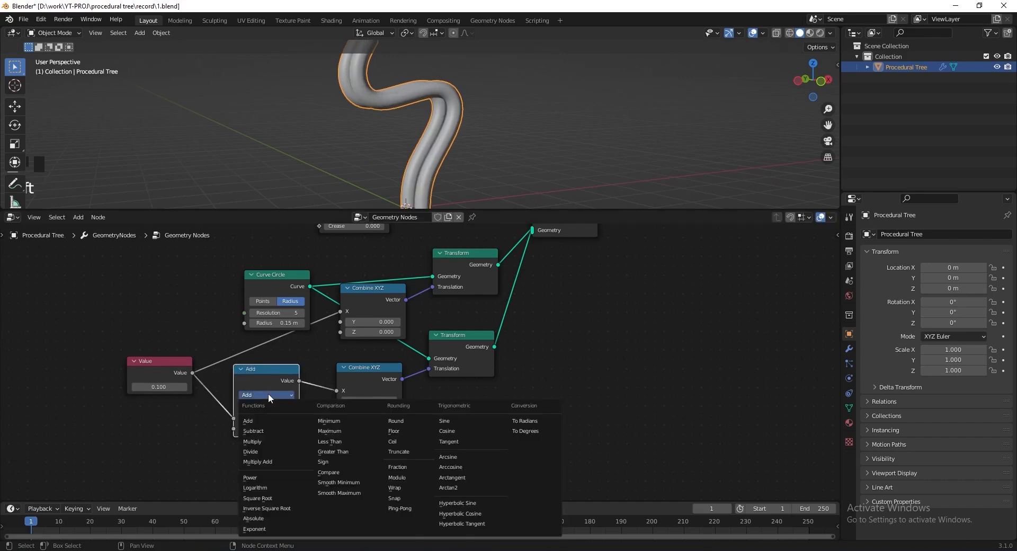
left_click(265, 440)
left_click(254, 428)
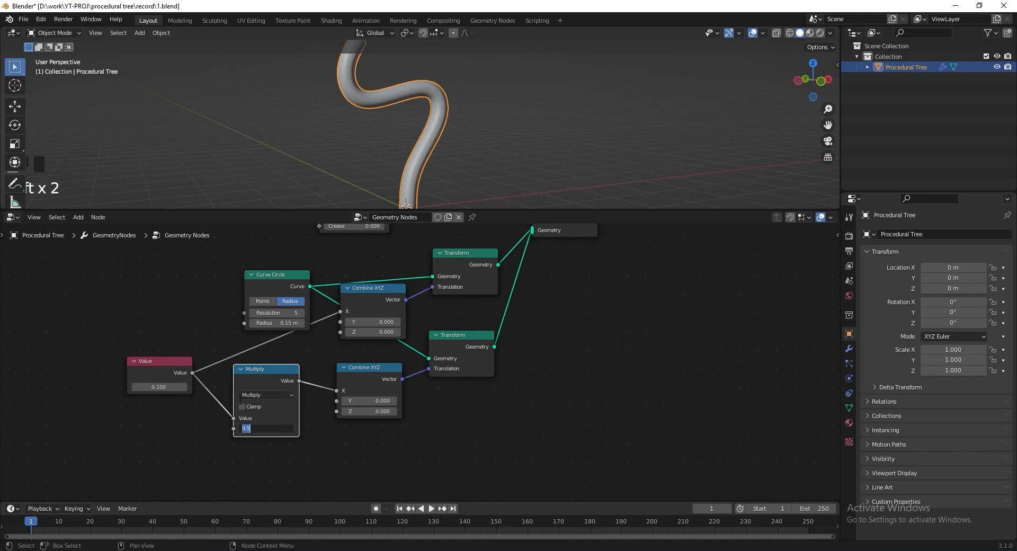
type("2")
key("Return")
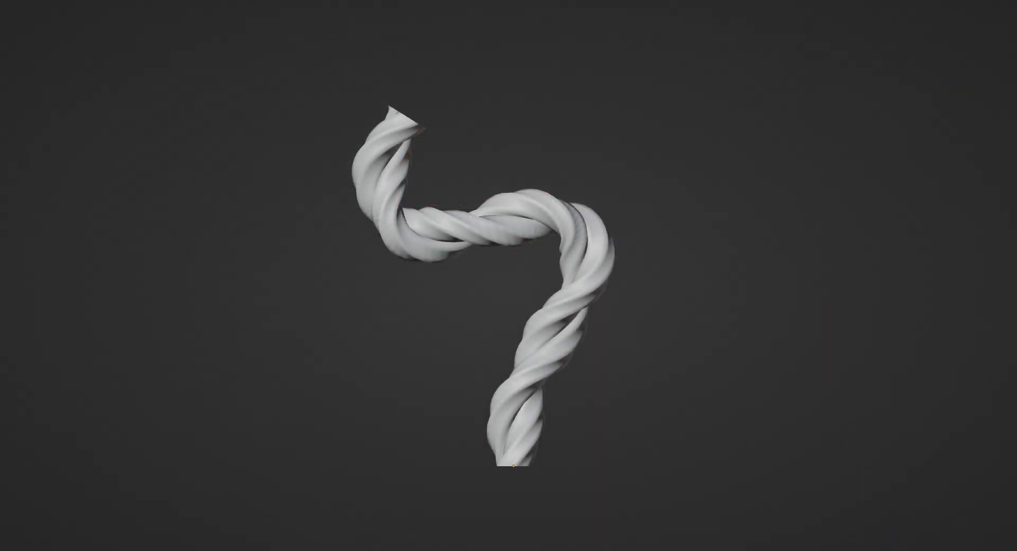
Insert a Set Curve Tilt node on the link between Mesh to Curve and Curve to Mesh.
middle_click_drag(360, 130, 518, 411)
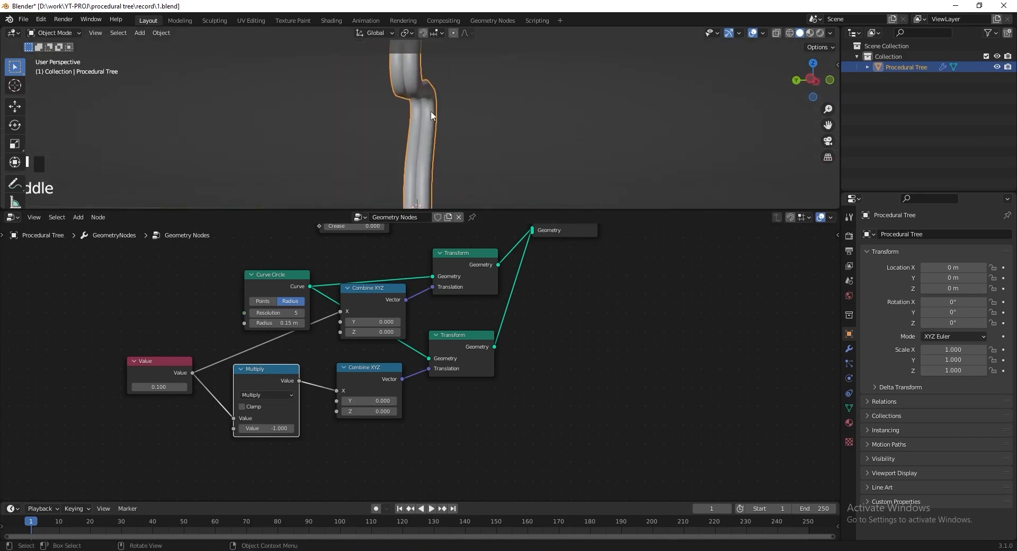
scroll(517, 411, "down", 4)
middle_click_drag(522, 326, 414, 376)
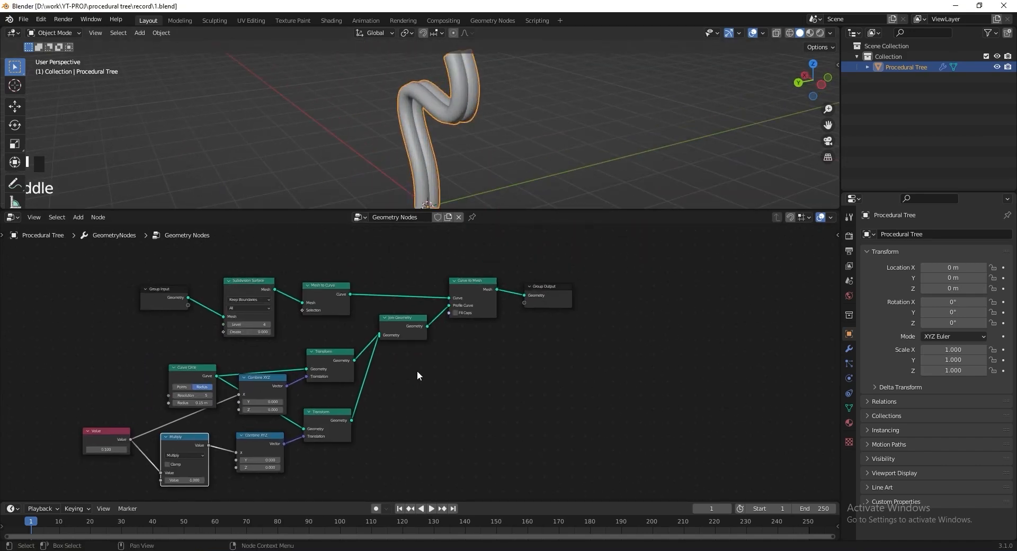
scroll(427, 382, "up", 7)
scroll(579, 449, "up", 3)
scroll(609, 433, "down", 2)
key("shift+a")
type("set cu")
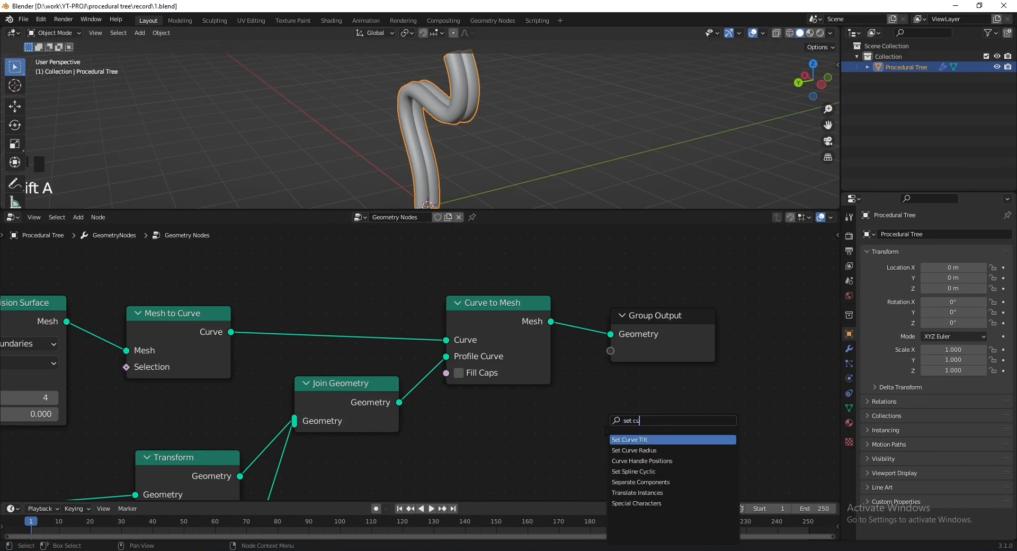
type("rv")
key("Return")
left_click(296, 266)
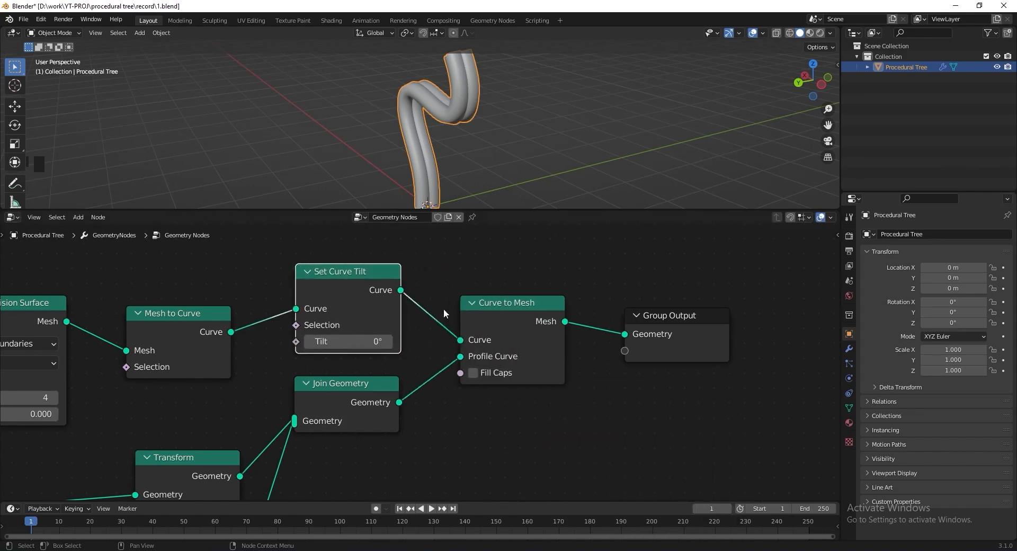
Move the Group Input, Subdivision Surface and Mesh to Curve nodes away from Set Curve Tilt to make room.
scroll(326, 302, "down", 2)
middle_click_drag(326, 301, 562, 312)
left_click_drag(472, 288, 200, 391)
left_click_drag(462, 345, 260, 310)
Add a Spline Parameter node below Mesh to Curve and link its Length output to the Tilt input of Set Curve Tilt.
key("shift+a")
type("spli")
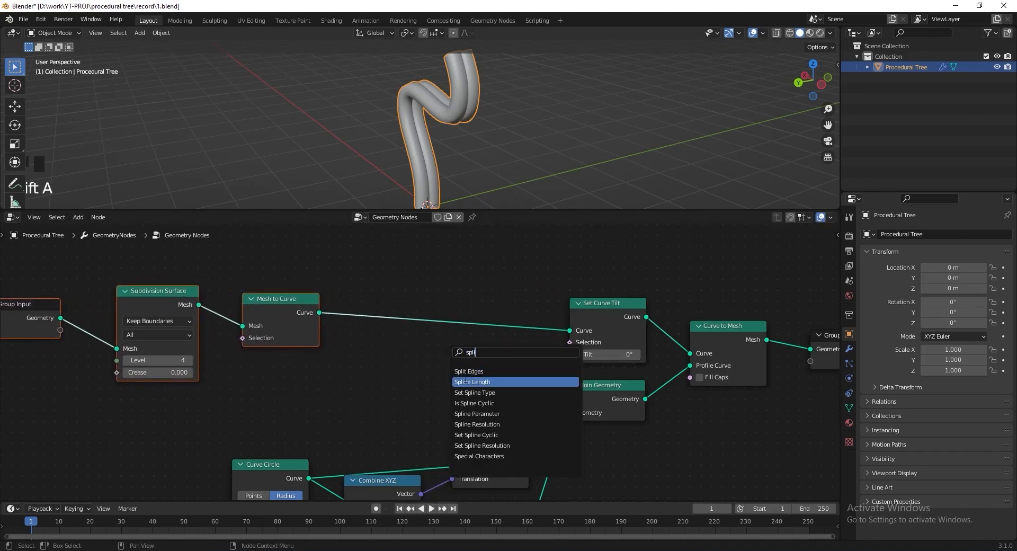
left_click(469, 414)
left_click(361, 402)
left_click_drag(412, 374, 570, 354)
left_click_drag(371, 349, 280, 362)
Insert a Math node between Spline Parameter's Length and the Tilt input, set to Multiply with a value of 4.
key("shift+a")
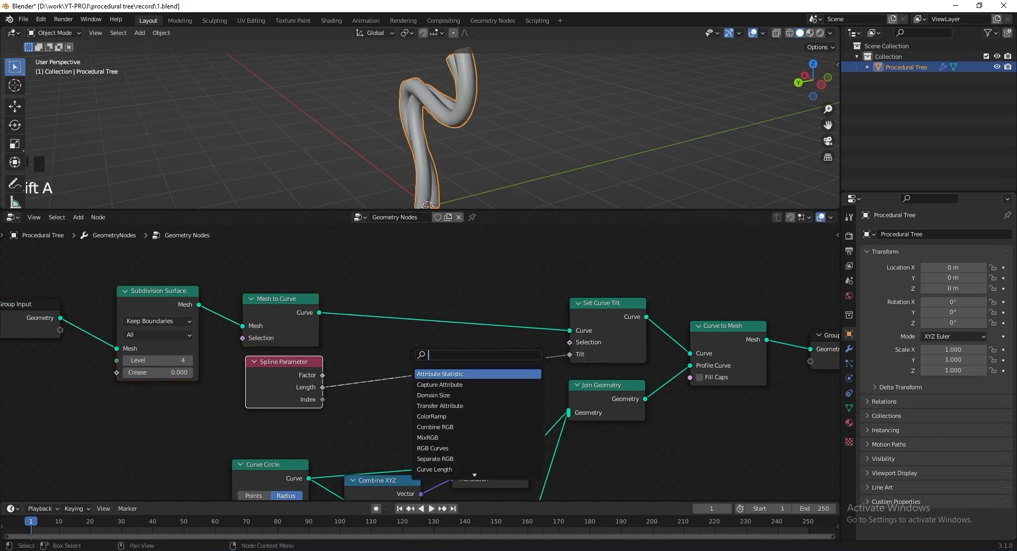
type("m")
key("Return")
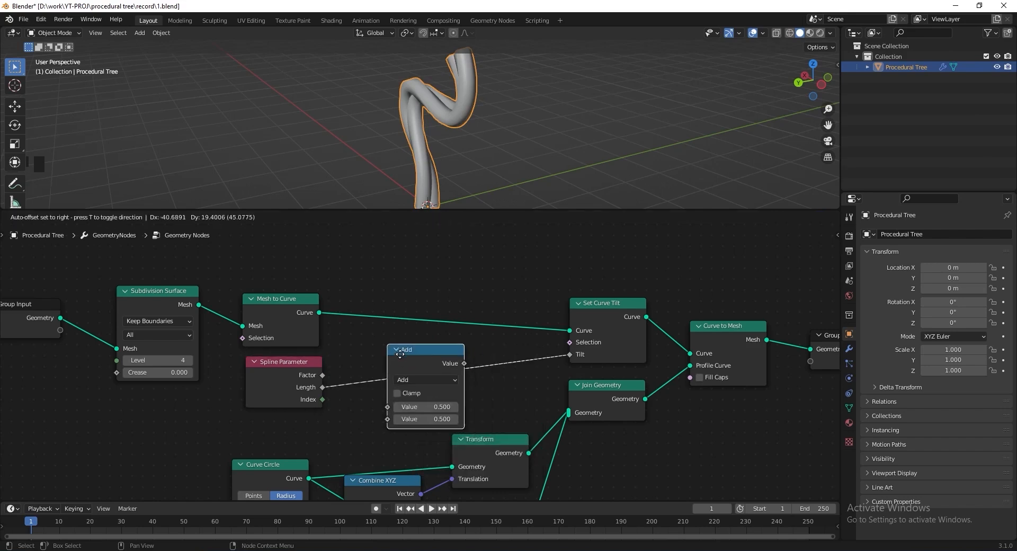
left_click(418, 376)
left_click(418, 375)
left_click(417, 431)
mouse_move(407, 415)
left_mouse_down()
mouse_move(471, 415)
mouse_move(409, 411)
left_mouse_up()
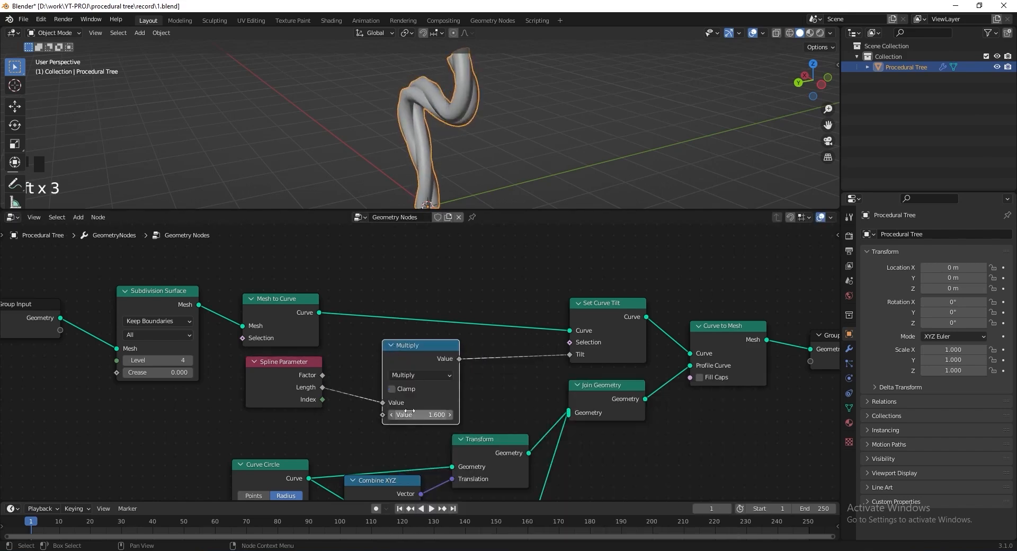
type("4")
key("Return")
Insert a Subdivide Mesh node with Level 2 between Curve to Mesh and Group Output.
scroll(437, 147, "down", 1)
middle_click_drag(438, 148, 462, 131)
scroll(541, 322, "down", 3)
scroll(541, 320, "up", 4)
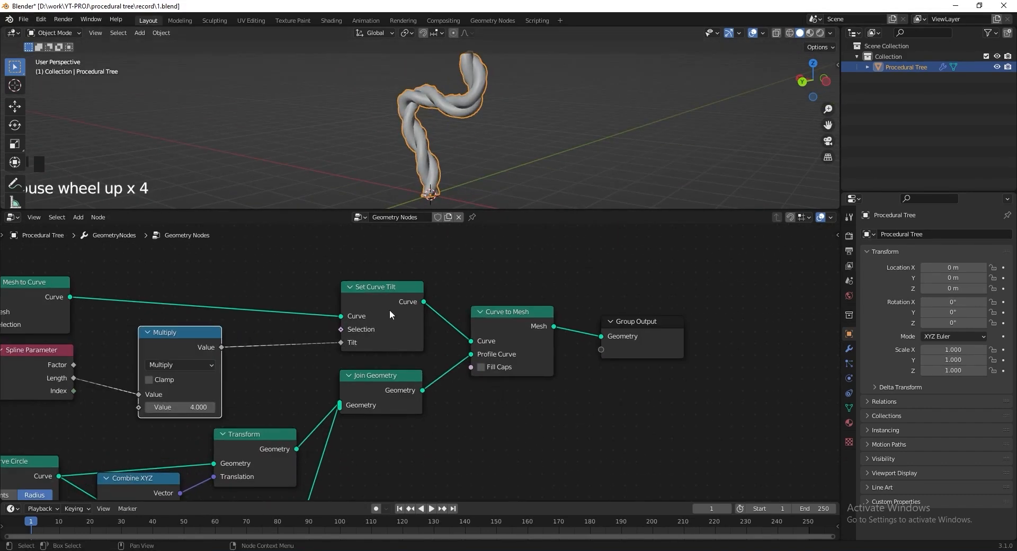
key("shift+a")
type("sub")
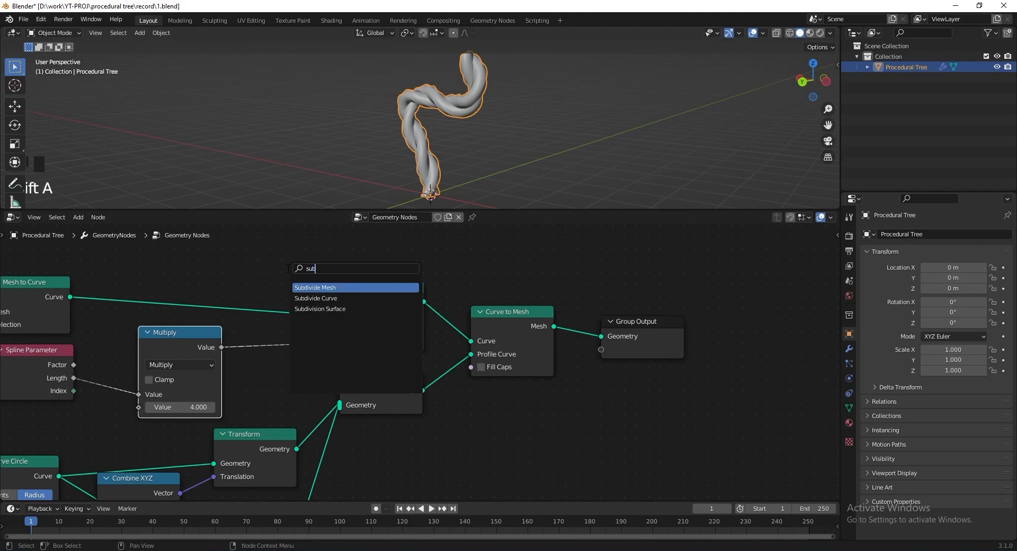
key("Return")
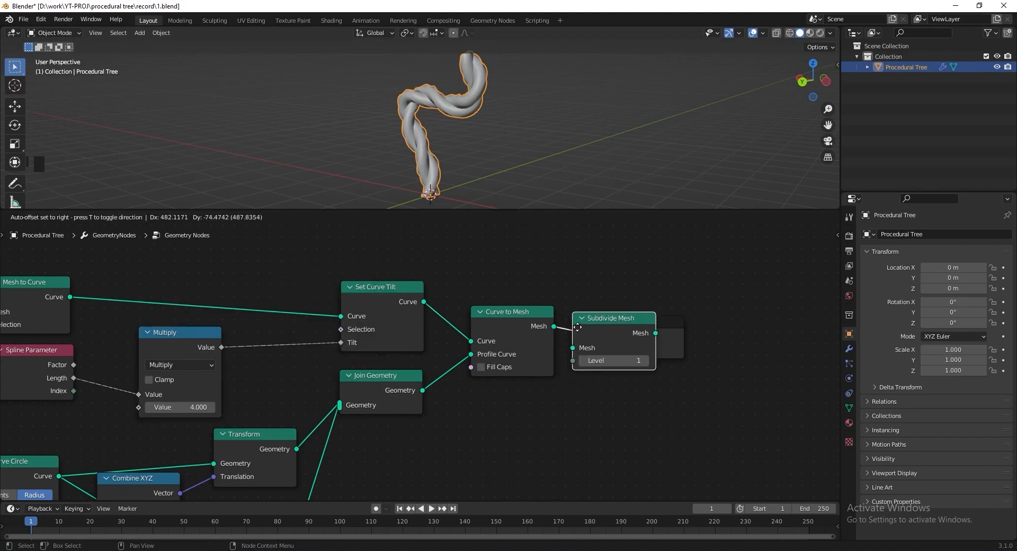
left_click(676, 363)
scroll(440, 129, "up", 2)
middle_click_drag(440, 129, 280, 123)
scroll(474, 116, "down", 6)
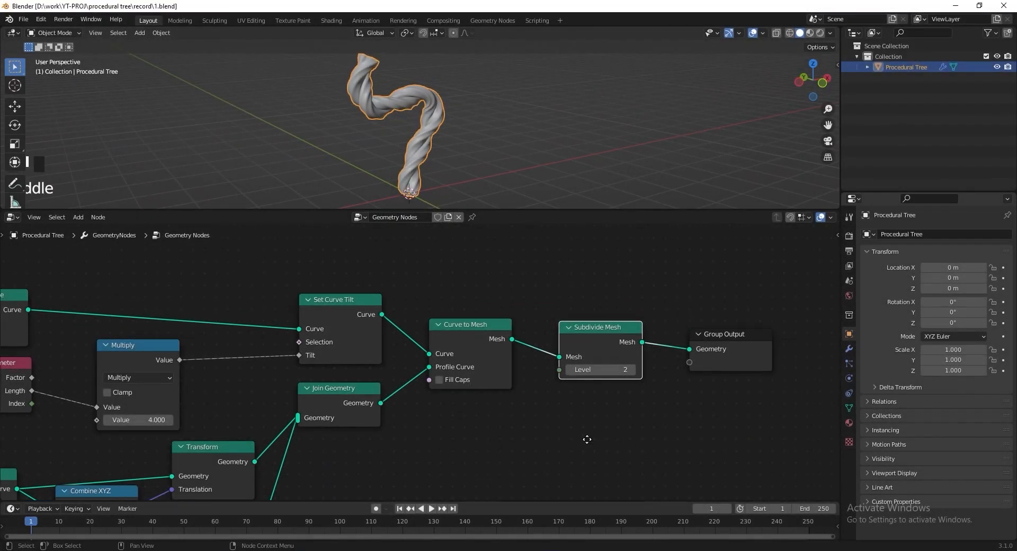
Insert a Set Curve Radius node between Set Curve Tilt and Curve to Mesh, and space it and the downstream nodes away from Set Curve Tilt.
key("shift+a")
type("set cu")
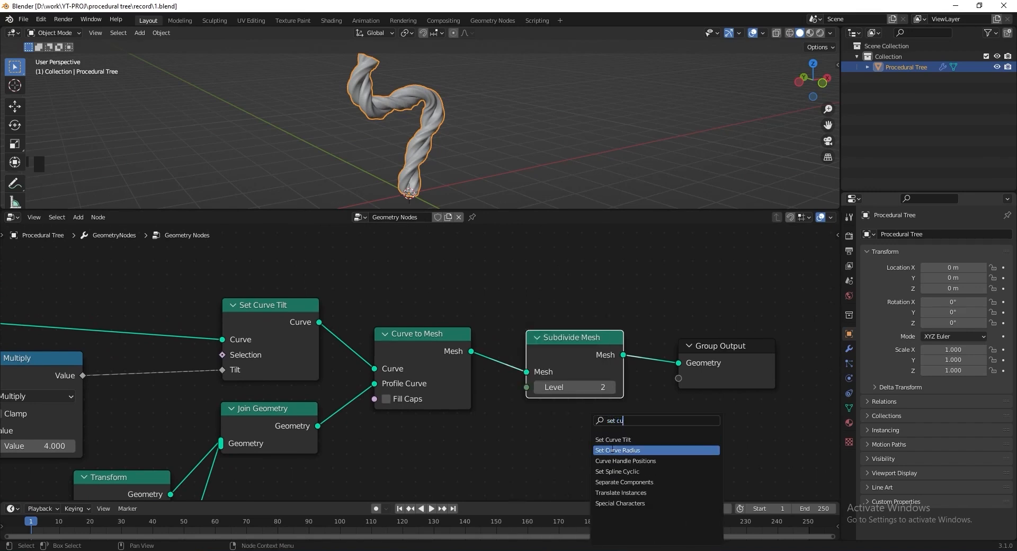
left_click(611, 449)
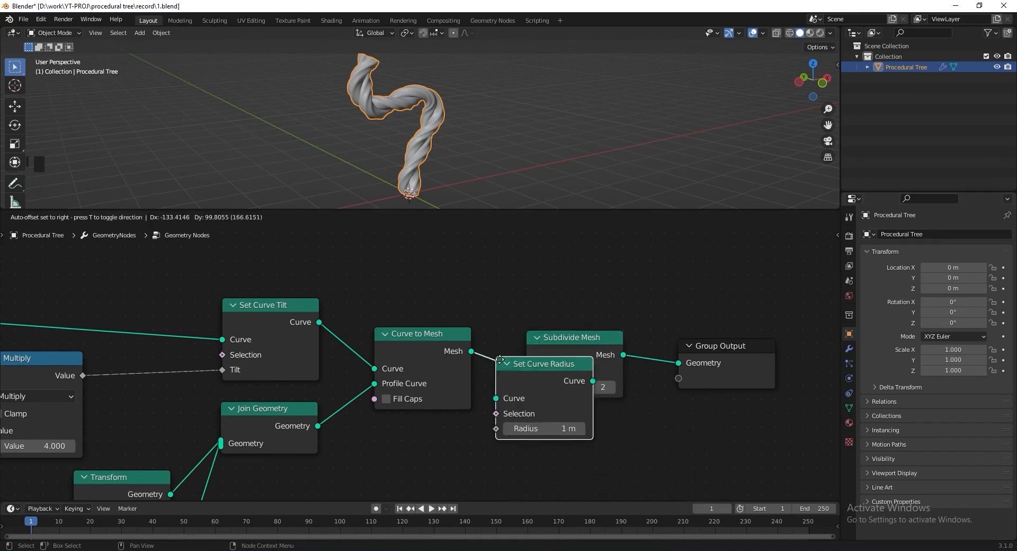
left_click(392, 309)
scroll(379, 320, "down", 5)
middle_click_drag(380, 319, 269, 332)
left_click_drag(628, 301, 307, 379)
left_click_drag(312, 314, 420, 319)
Move the circle profile branch, including Join Geometry, closer to Curve to Mesh and save the file.
scroll(405, 331, "down", 9)
middle_click_drag(304, 390, 344, 366)
left_click_drag(150, 446, 354, 345)
left_click(286, 319, "shift")
key("g")
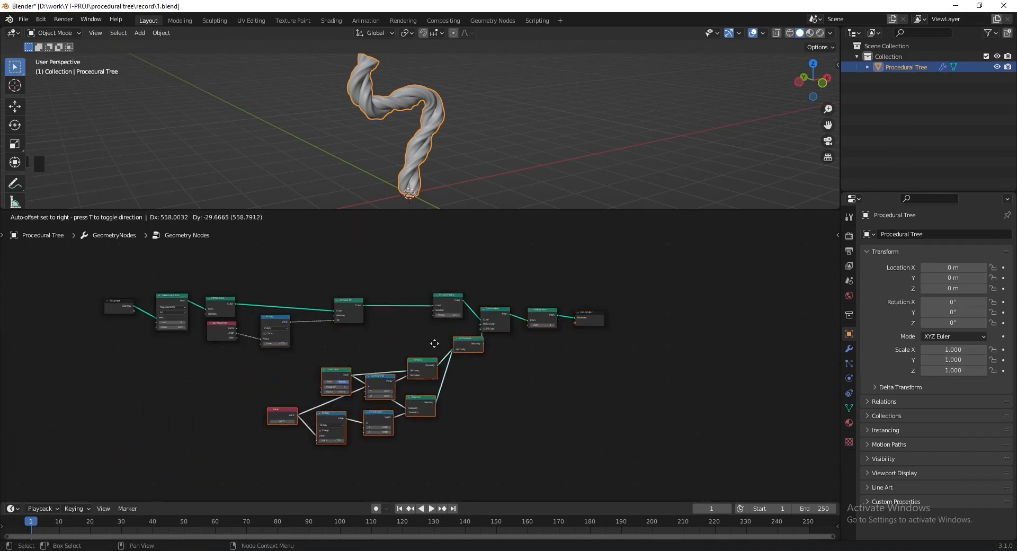
left_click(421, 339)
scroll(444, 325, "up", 8)
middle_click_drag(444, 325, 418, 371)
scroll(418, 400, "up", 9)
key("ctrl+s")
scroll(310, 400, "down", 4)
middle_click_drag(310, 400, 454, 381)
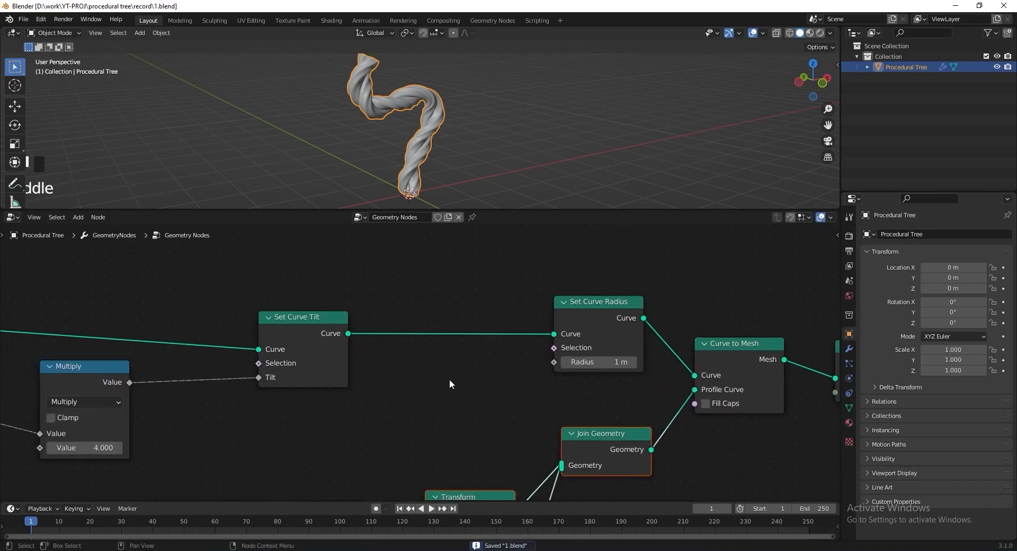
Duplicate the Spline Parameter node and link the copy's Factor output to the Radius input of Set Curve Radius.
scroll(423, 384, "down", 2)
key("shift+d")
left_click(439, 366)
middle_click_drag(492, 368, 463, 377)
scroll(415, 385, "up", 3)
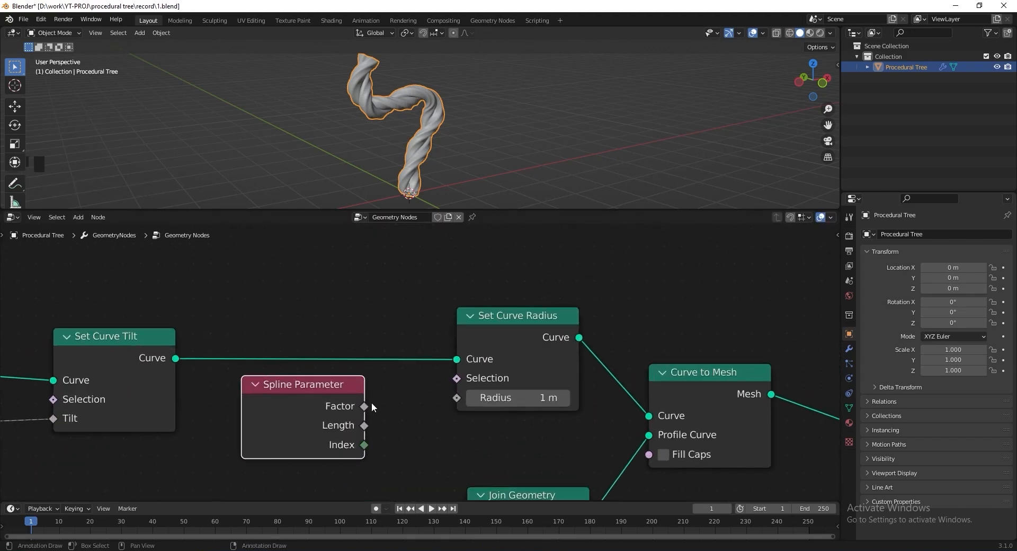
left_click_drag(440, 397, 455, 394)
Insert a Float Curve node between Spline Parameter's Factor and the Radius input, and move it up clear of the profile nodes.
key("shift+a")
left_click(452, 417)
type("flo")
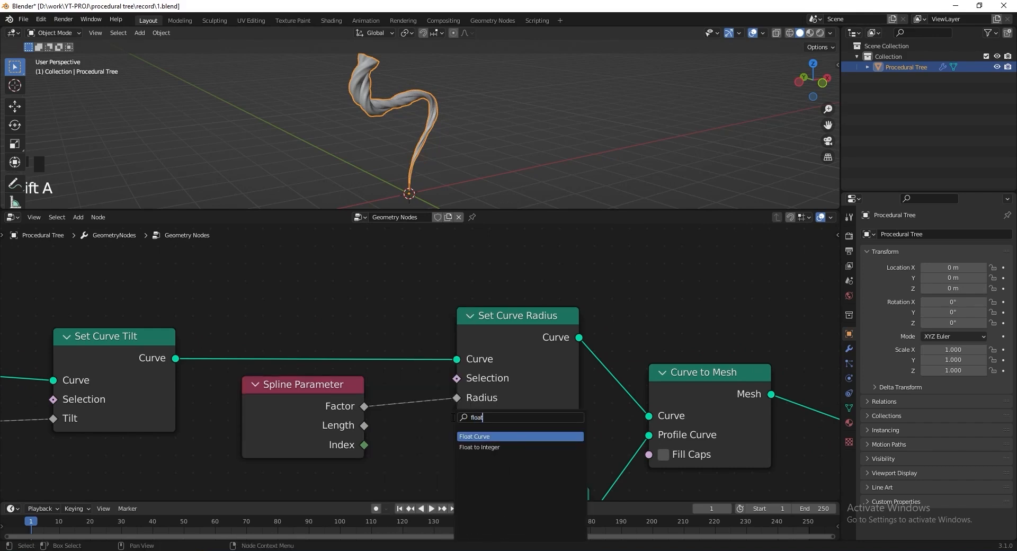
type("at")
key("Return")
left_click(446, 369)
scroll(446, 369, "down", 4)
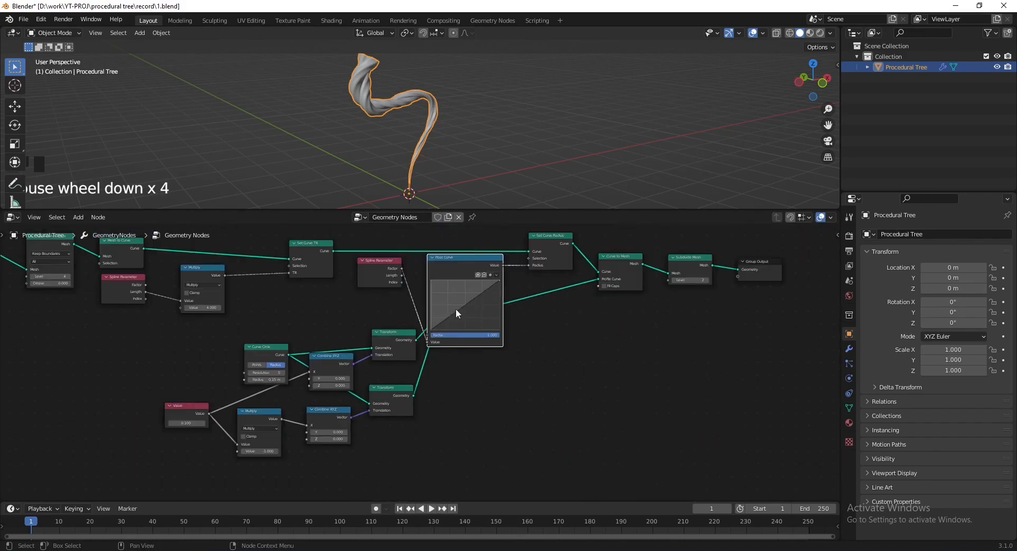
middle_click_drag(361, 392, 357, 412)
left_click_drag(450, 275, 444, 199)
Shift the whole circle profile branch with Join Geometry nearer to Curve to Mesh.
left_click_drag(136, 348, 426, 440)
left_click(449, 329, "shift")
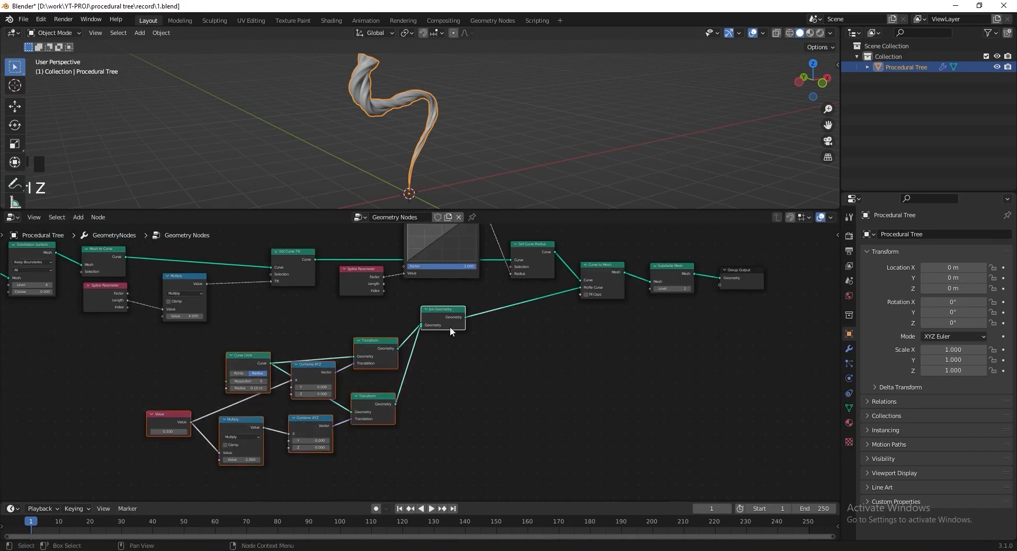
left_click_drag(449, 329, 548, 321)
middle_click_drag(501, 302, 490, 385)
Set the Float Curve's Max Y clipping limit to 2 and reset its curve view.
scroll(491, 385, "up", 4)
scroll(466, 302, "up", 4)
left_click(466, 292)
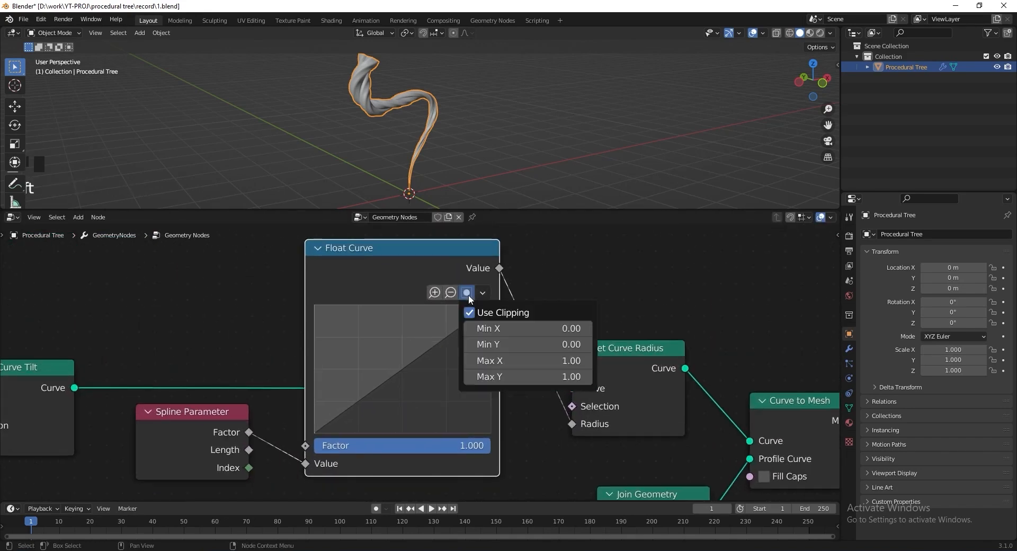
left_click(496, 377)
key("Return")
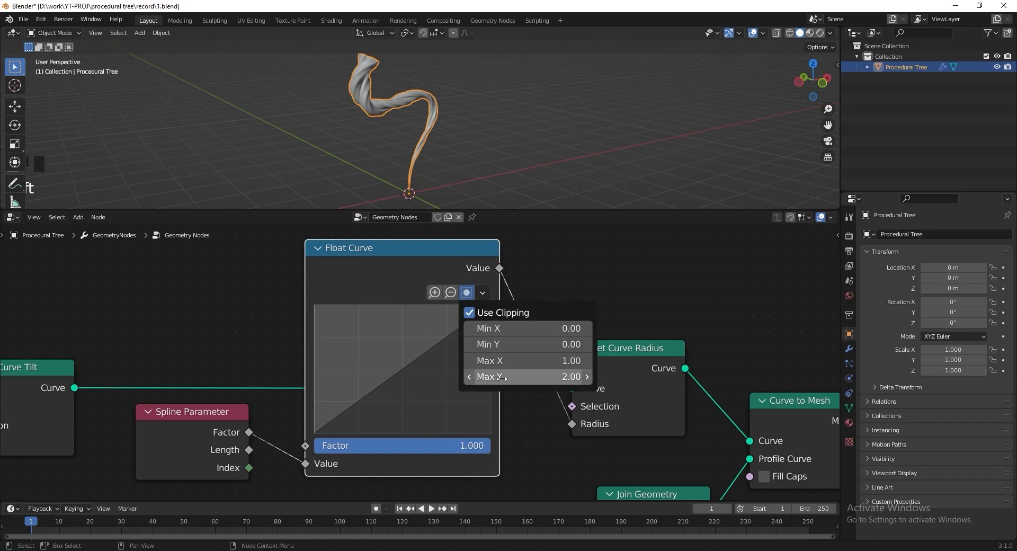
left_click(483, 293)
left_click(530, 311)
Shape the float curve to taper the trunk from a thick base to a thin tip, including a point at 0.25, 1.025, and save.
left_click_drag(314, 432, 314, 352)
left_click_drag(490, 369, 405, 400)
middle_click_drag(432, 116, 445, 131)
key("ctrl+s")
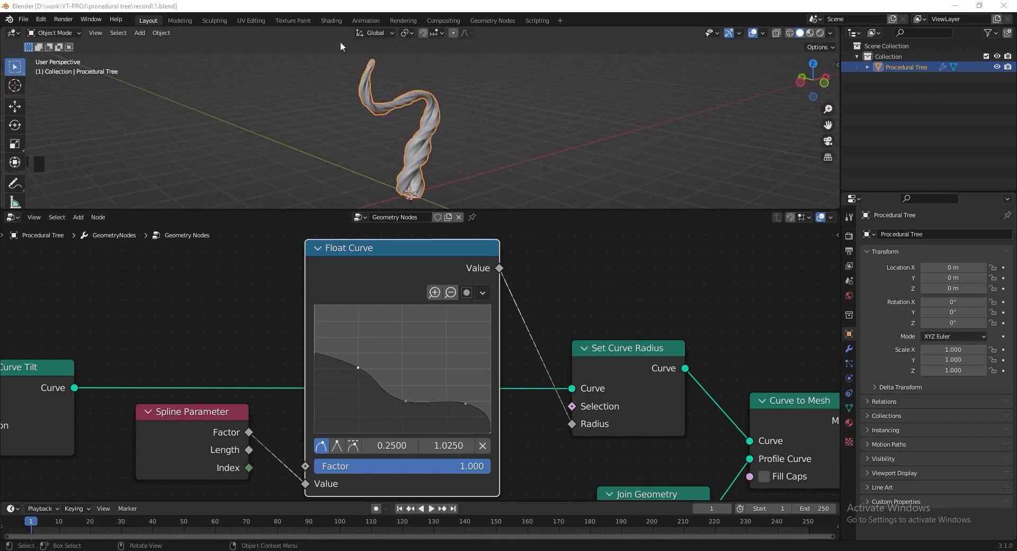
Move the Group Input, Subdivision Surface and Mesh to Curve nodes clear of the Spline Parameter node that drives the tilt.
scroll(393, 328, "down", 19)
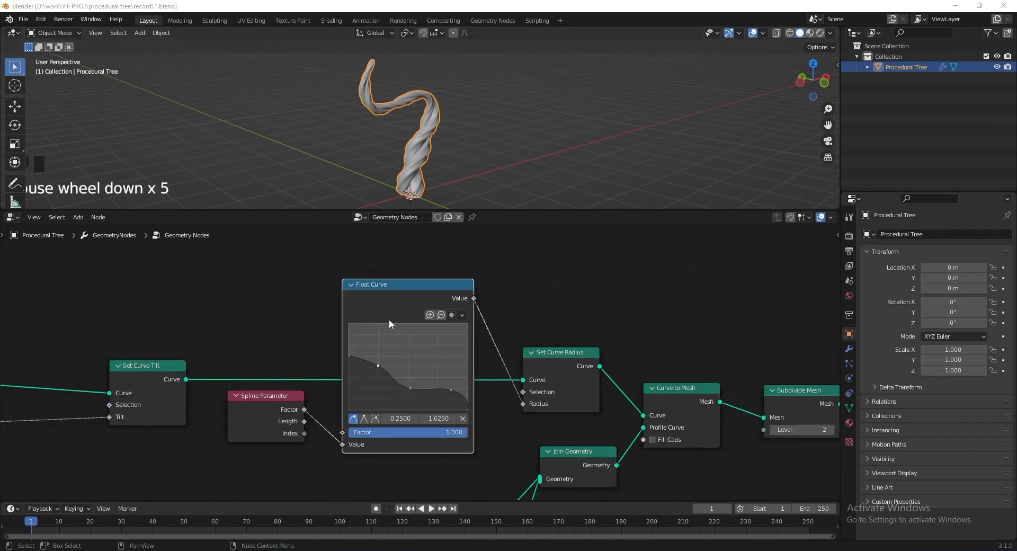
scroll(453, 342, "up", 2)
scroll(453, 342, "up", 10)
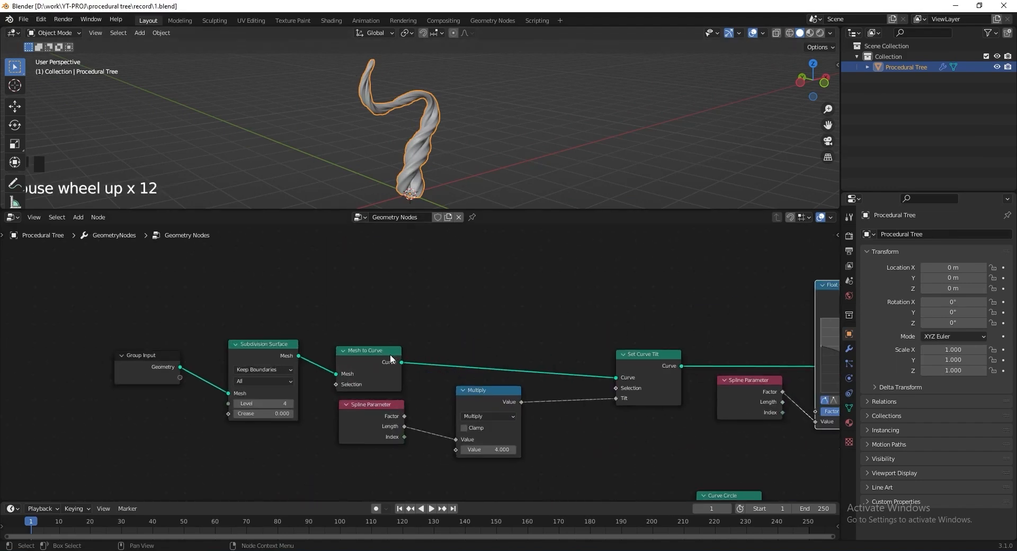
middle_click_drag(390, 353, 395, 392)
left_click_drag(410, 293, 181, 349)
middle_click_drag(315, 327, 475, 366)
key("g")
left_click(365, 345)
scroll(458, 336, "up", 3)
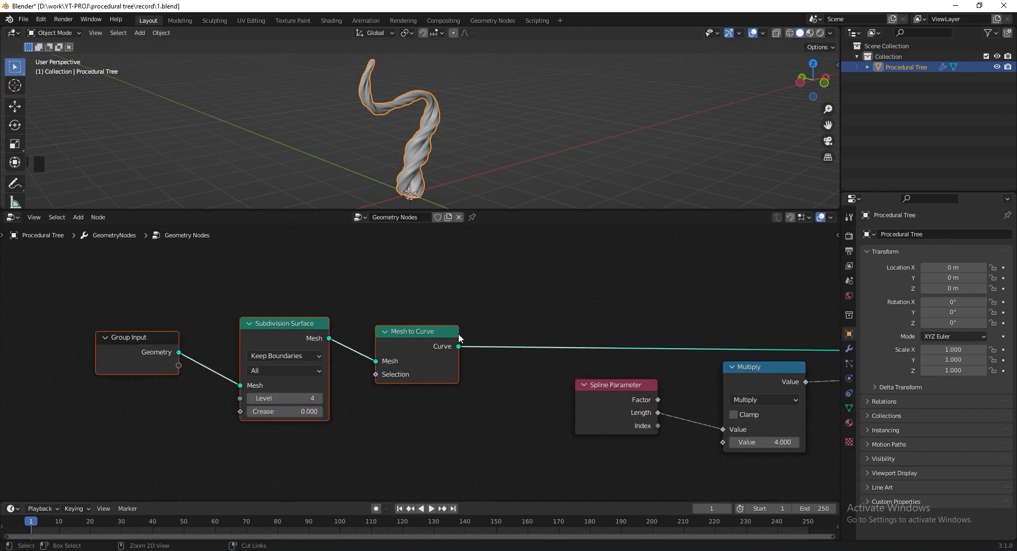
Enclose the Group Input, Subdivision Surface and Mesh to Curve nodes in a frame labelled "Basic Shape".
key("ctrl+j")
key("F2")
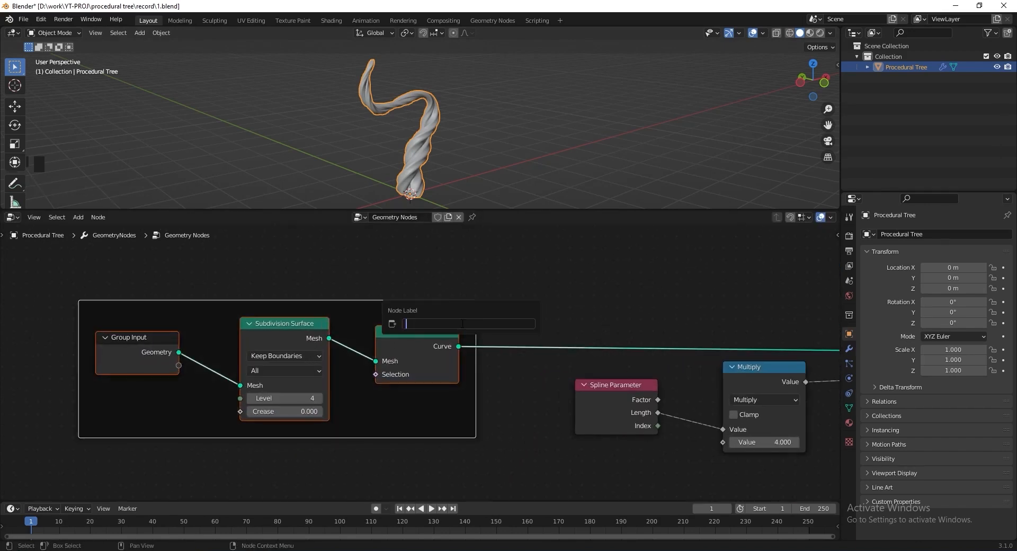
type("Basic Shape")
key("Return")
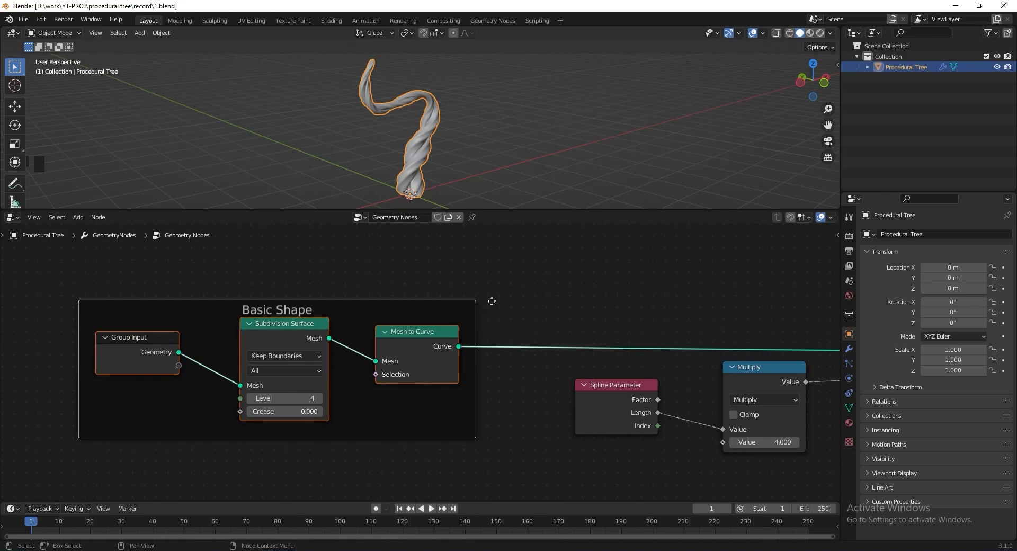
Enclose the tilt's Spline Parameter, Multiply and Set Curve Tilt nodes in a frame labelled "Spiral".
middle_click_drag(531, 302, 190, 276)
left_click_drag(630, 302, 563, 303)
left_click_drag(568, 262, 260, 433)
key("ctrl+j")
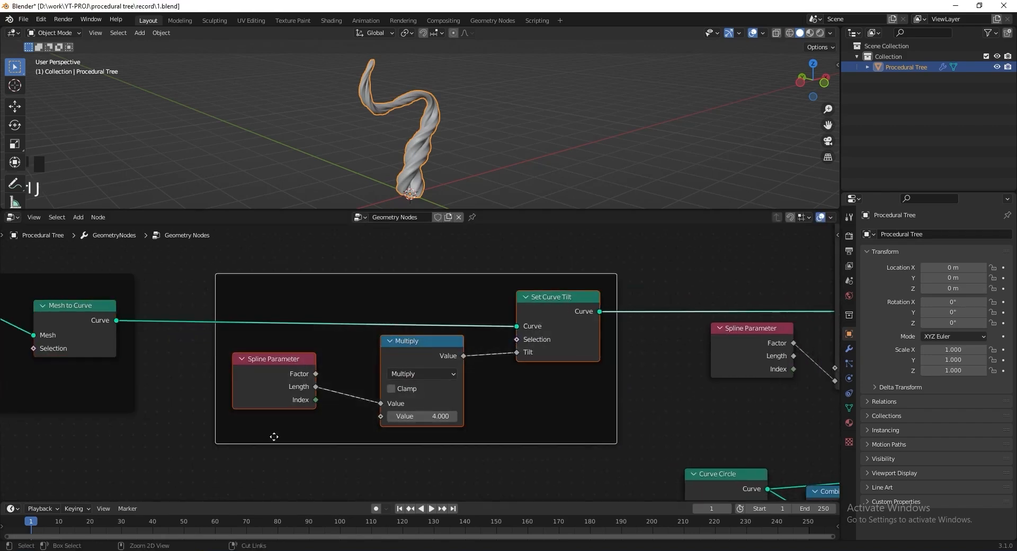
key("F2")
type("Spiral")
key("Return")
Enclose the second Spline Parameter, Float Curve and Set Curve Radius nodes in a frame labelled "Set Curve Radius".
scroll(347, 295, "down", 3)
middle_click_drag(609, 298, 304, 303)
middle_click_drag(357, 276, 238, 321)
left_click_drag(217, 250, 518, 392)
key("ctrl+j")
left_click_drag(498, 259, 470, 276)
key("F2")
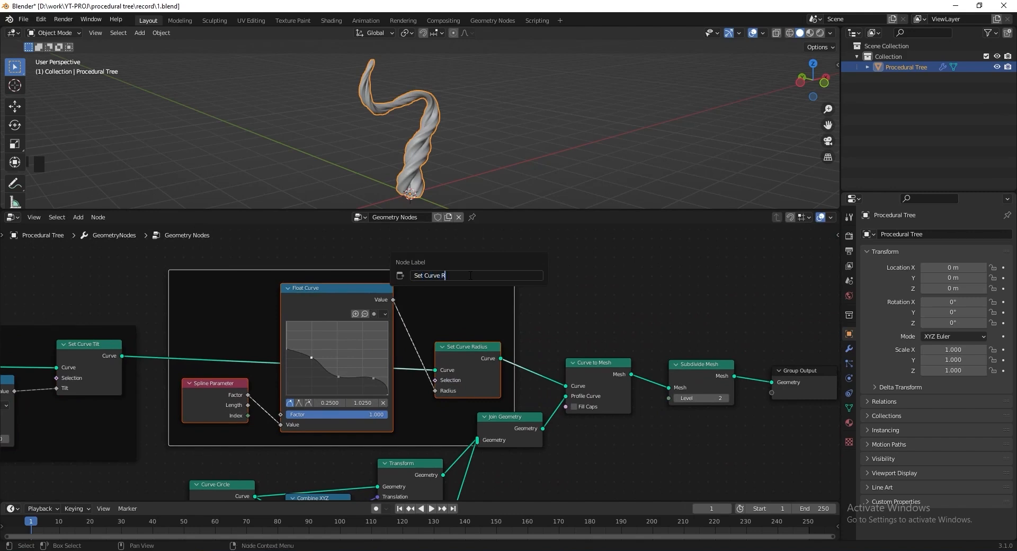
key("Return")
Move Curve to Mesh, Join Geometry and all circle profile nodes down, clear of the Set Curve Radius frame.
scroll(583, 318, "down", 6)
middle_click_drag(593, 329, 550, 304)
middle_click_drag(551, 304, 510, 281)
left_click(507, 297)
left_click(460, 333, "shift")
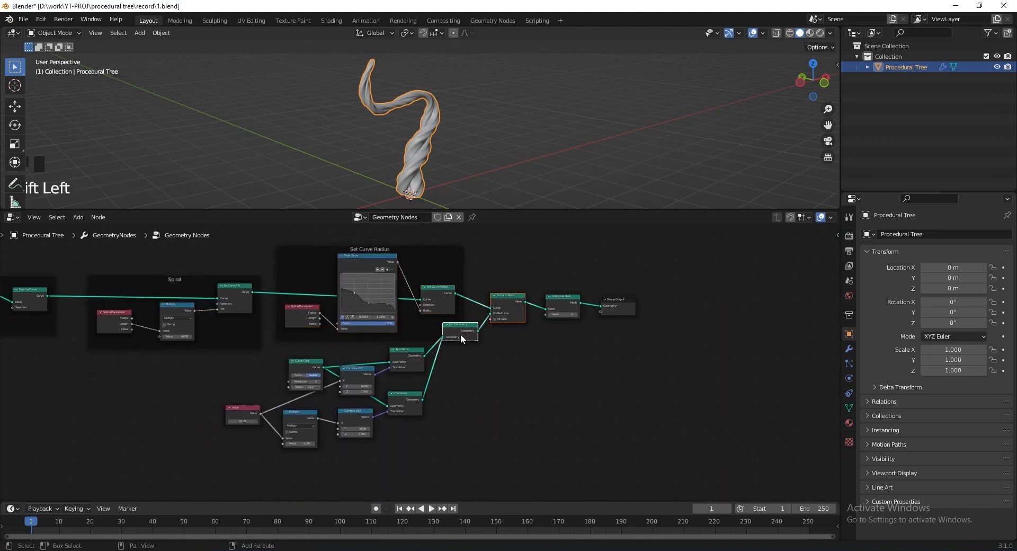
left_click_drag(423, 461, 211, 361, "shift")
left_click_drag(403, 349, 409, 383)
Enclose the circle profile nodes, Join Geometry and Curve to Mesh in a frame, position it, and label it "Set Curve Radius".
key("ctrl+j")
left_click_drag(538, 381, 538, 413)
scroll(546, 408, "up", 3)
middle_click_drag(544, 405, 595, 349)
key("F2")
type("Set Curve Radius")
key("Return")
Reposition the Subdivide Mesh and Group Output nodes beside the lowered profile frame.
middle_click_drag(618, 318, 502, 398)
left_click_drag(616, 273, 516, 333)
left_click_drag(505, 294, 540, 348)
left_click(551, 292)
Enclose all the frames and the Subdivide Mesh node, without Group Output, in one frame labelled "Trunk".
scroll(551, 292, "down", 4)
middle_click_drag(552, 291, 700, 261)
scroll(700, 262, "down", 5)
left_click_drag(119, 256, 605, 458)
key("ctrl+j")
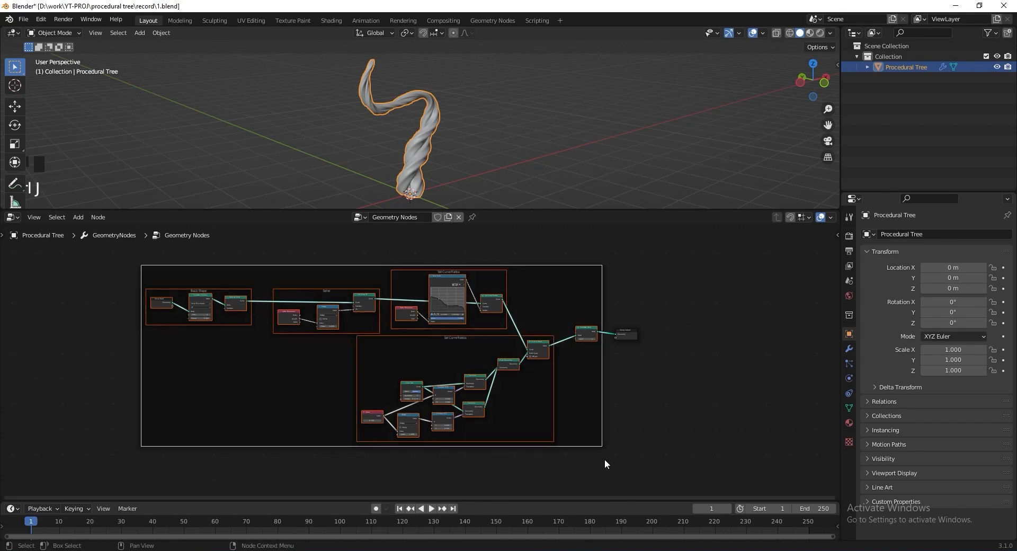
key("F2")
type("Trunk")
key("Return")
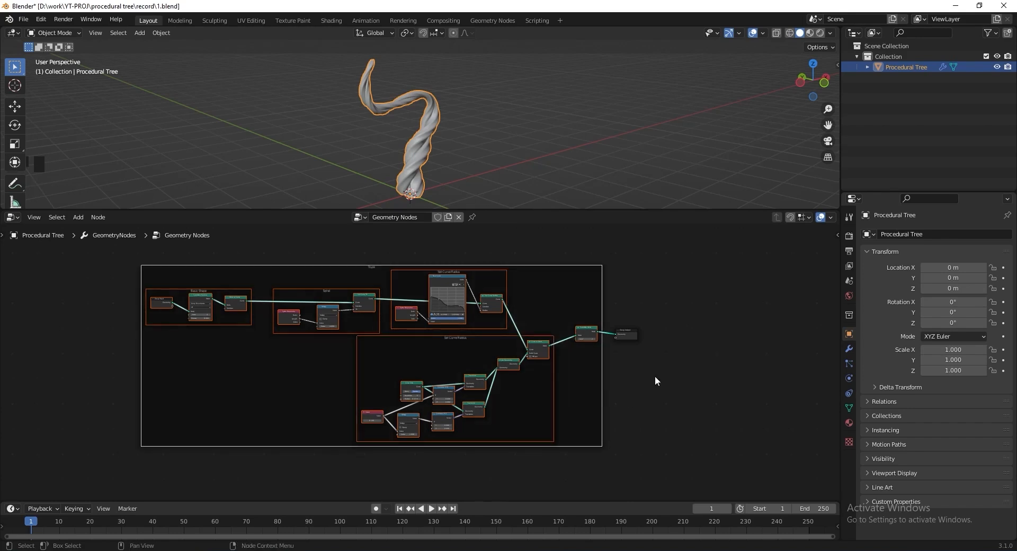
Set the Trunk frame's label size to 64.
left_click(837, 235)
left_click(833, 238)
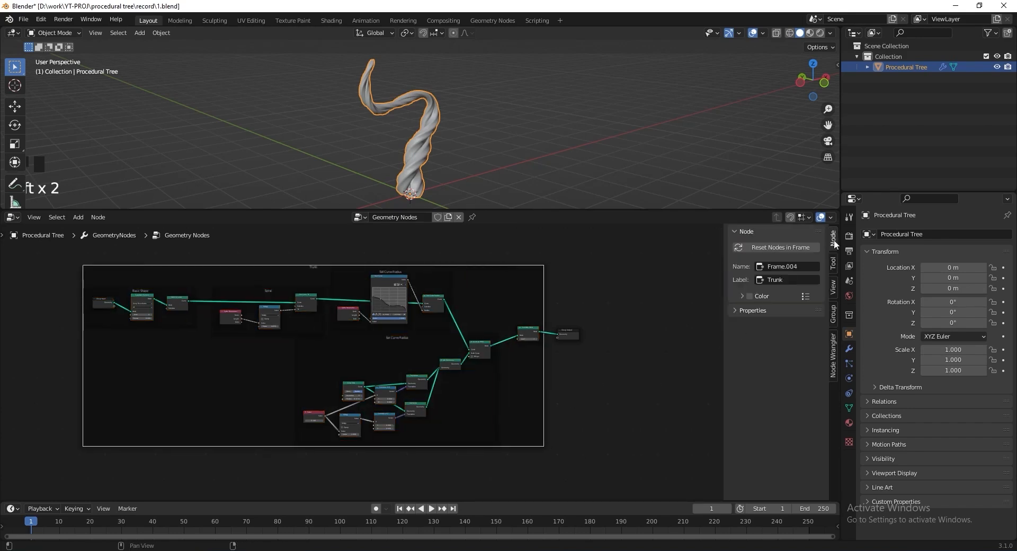
left_click(740, 310)
left_click(776, 326)
type("64")
key("Return")
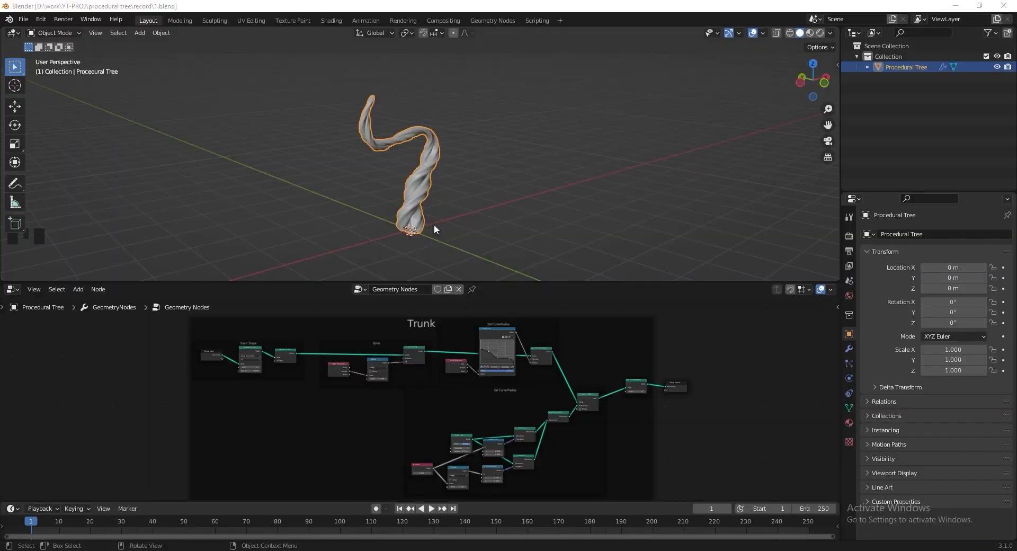
Add a Bezier curve to the scene and rename it "Basic shape for branch".
left_click(528, 166)
key("shift+a")
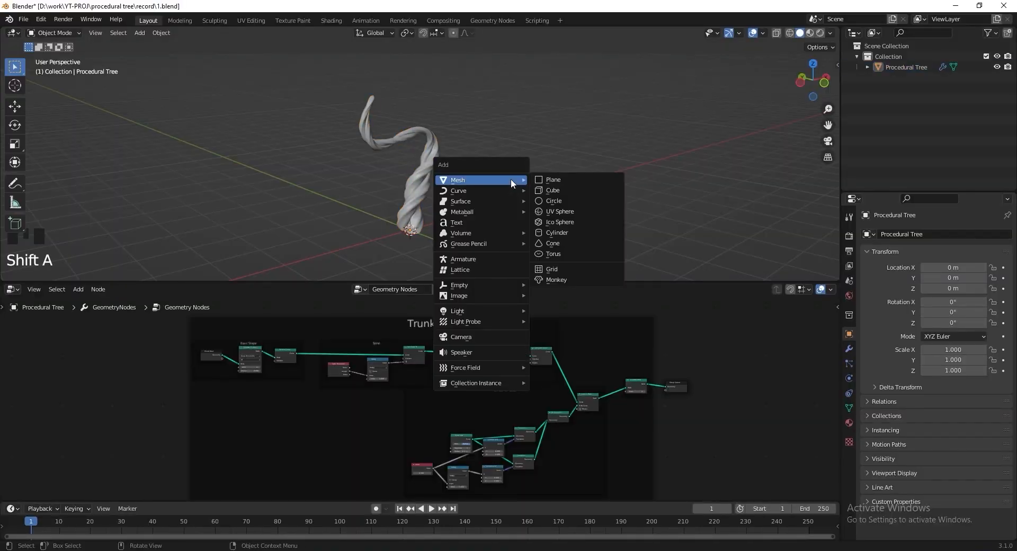
mouse_move(510, 189)
left_click(567, 192)
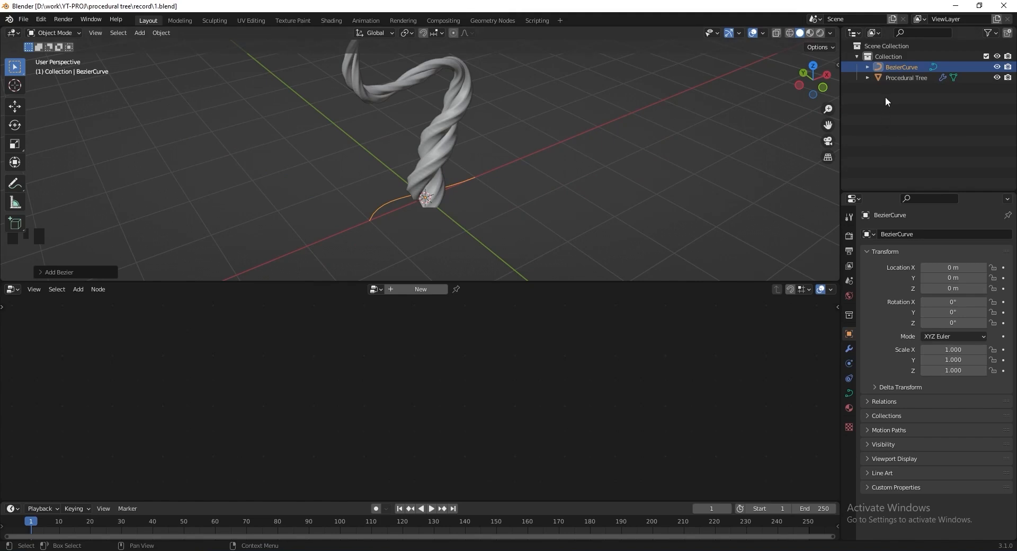
double_click(900, 69)
type("Basic shape of")
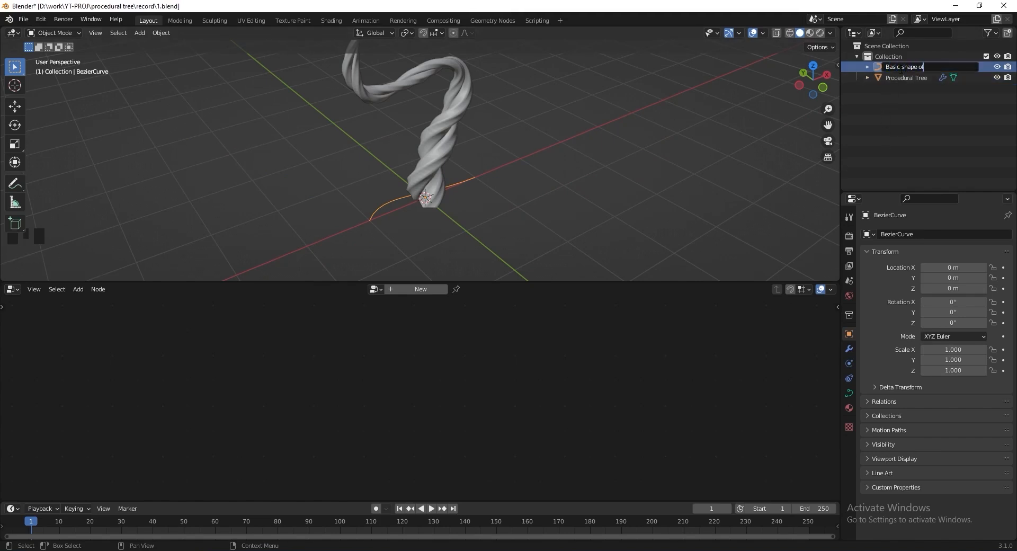
key("BackSpace")
key("BackSpace")
type("for")
key("Return")
Set the branch curve's Y rotation to 90°.
key("n")
left_click(761, 142)
type("90")
key("Return")
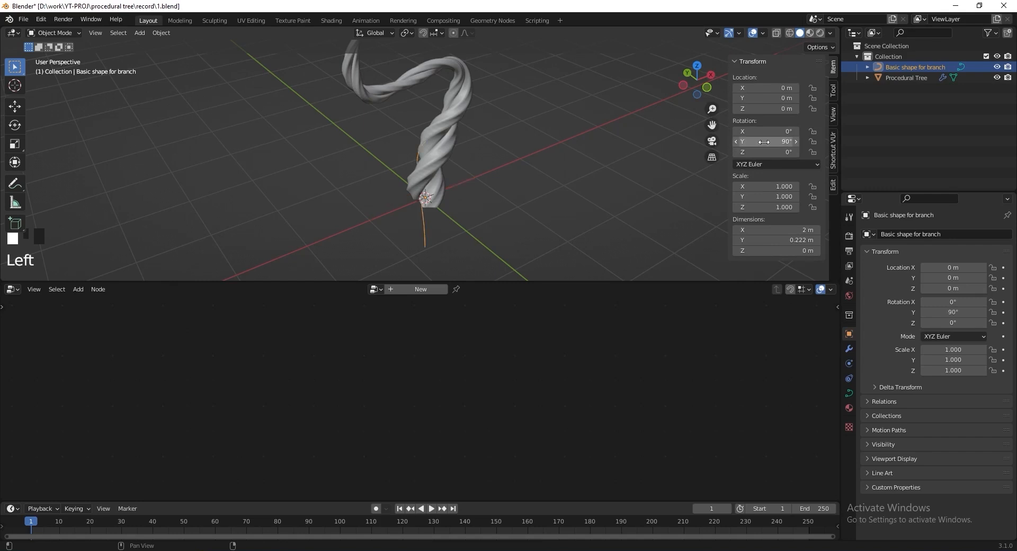
key("n")
Snap the 3D cursor to the lower end control point of the branch curve.
key("Tab")
key("b")
middle_click_drag(492, 189, 527, 121, "shift")
scroll(524, 130, "up", 2)
left_click_drag(493, 199, 427, 255)
key("shift+s")
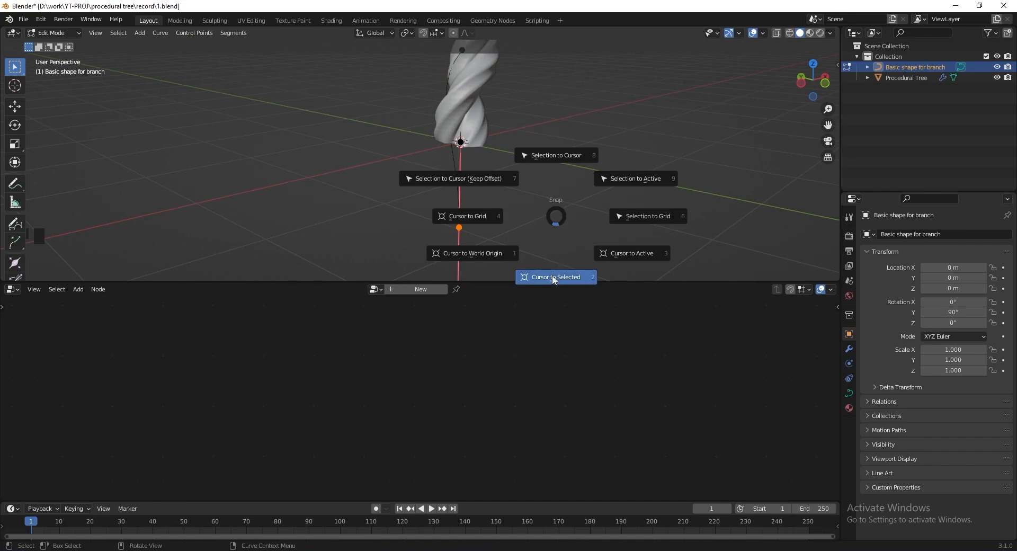
left_click(554, 278)
Set the branch curve's origin to the 3D cursor and hide the curve in the viewport and renders.
key("Tab")
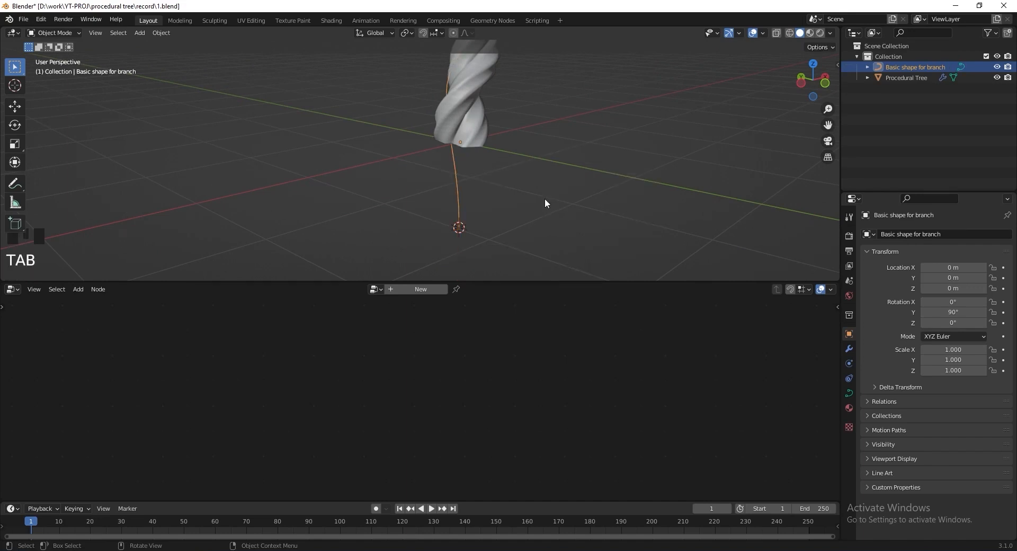
left_click(160, 32)
mouse_move(180, 55)
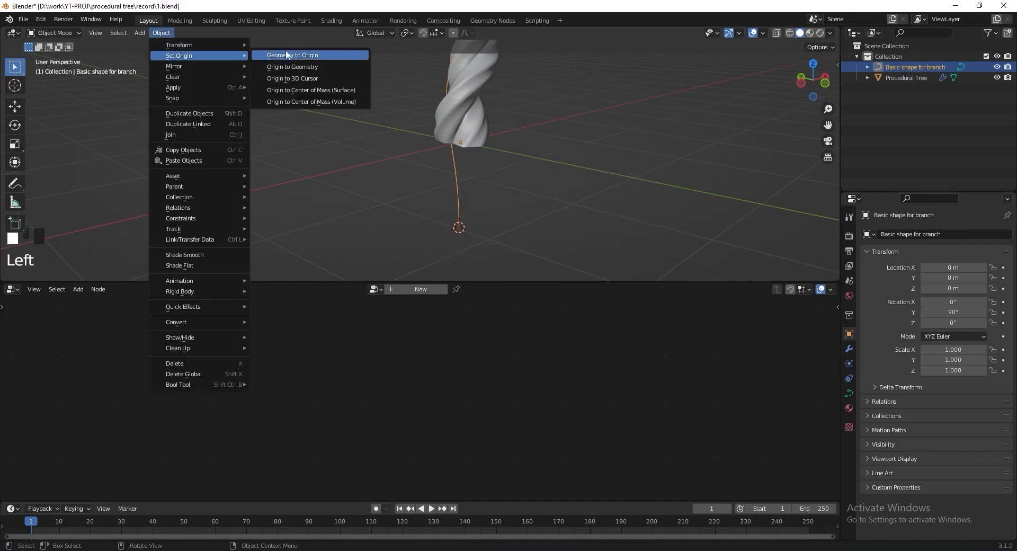
left_click(313, 79)
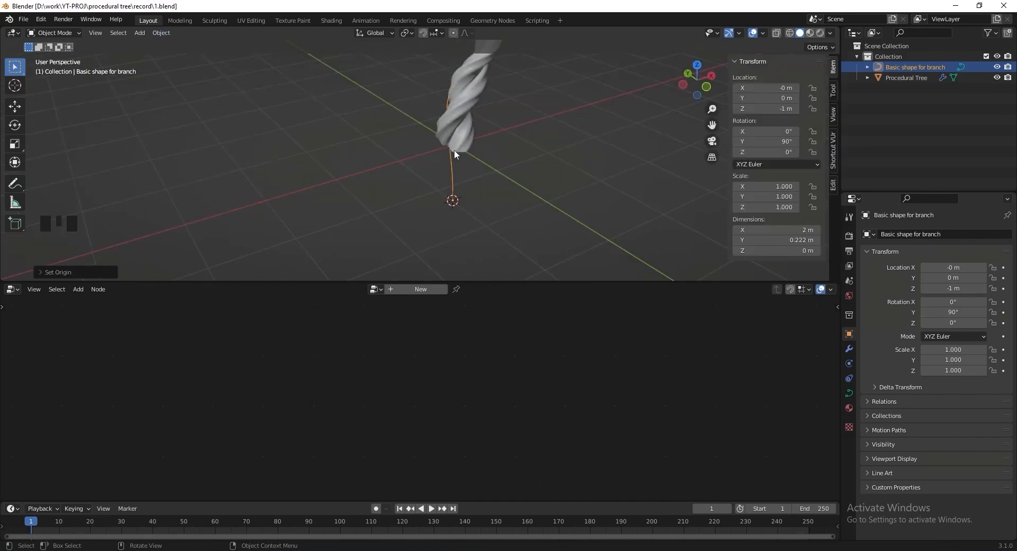
left_click(1007, 68)
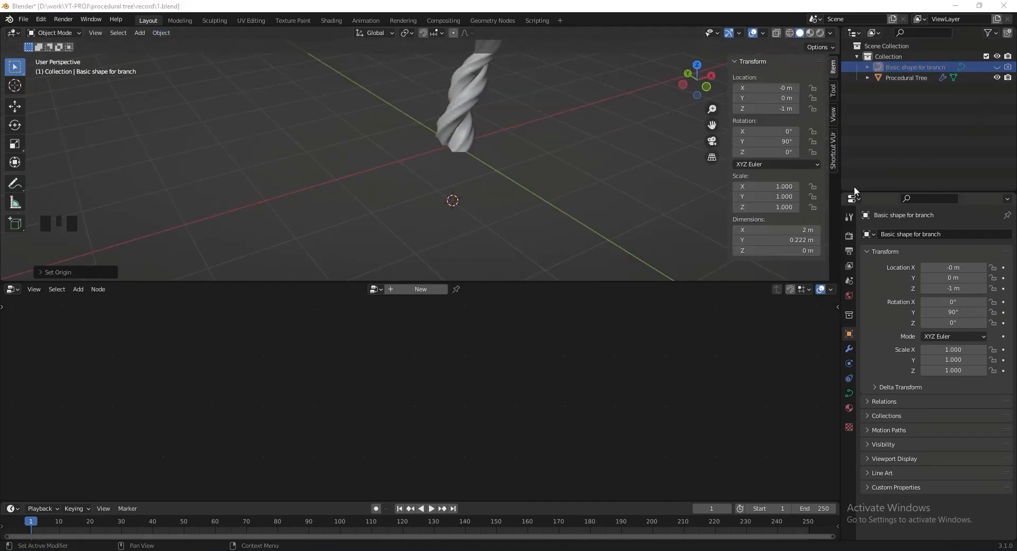
Bring the branch curve into the Procedural Tree's node graph as an Object Info node and connect its Geometry to the Group Output.
left_click(448, 137)
left_click_drag(901, 67, 288, 355)
scroll(328, 355, "up", 7)
middle_click_drag(342, 379, 361, 425)
scroll(361, 403, "up", 5)
left_click_drag(148, 405, 433, 358)
scroll(434, 359, "down", 15)
scroll(511, 380, "up", 6)
middle_click_drag(332, 395, 211, 336)
left_click(351, 171)
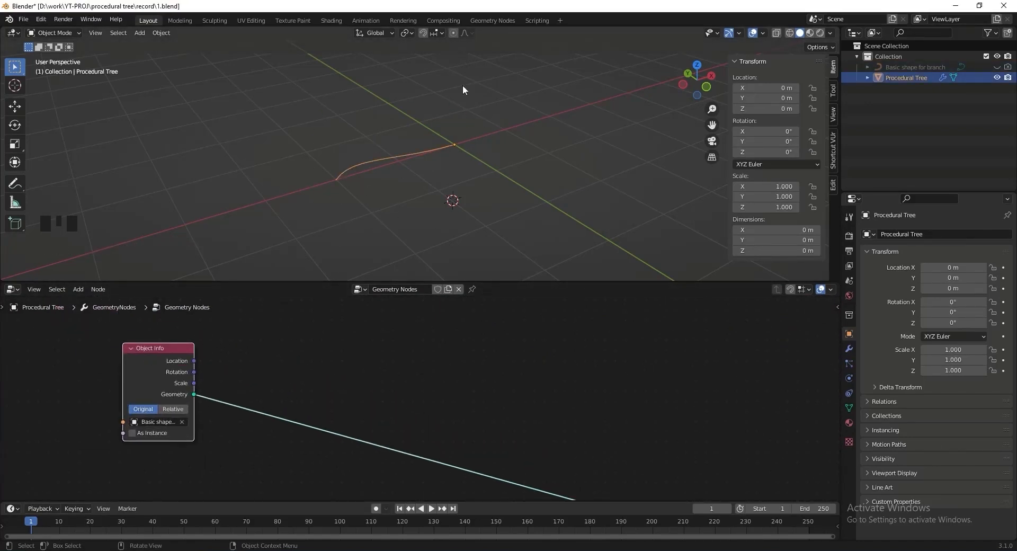
Insert a Join Geometry node into the link from Object Info to the Group Output, leaving space between the nodes.
key("shift+a")
type("joi")
left_click(318, 403)
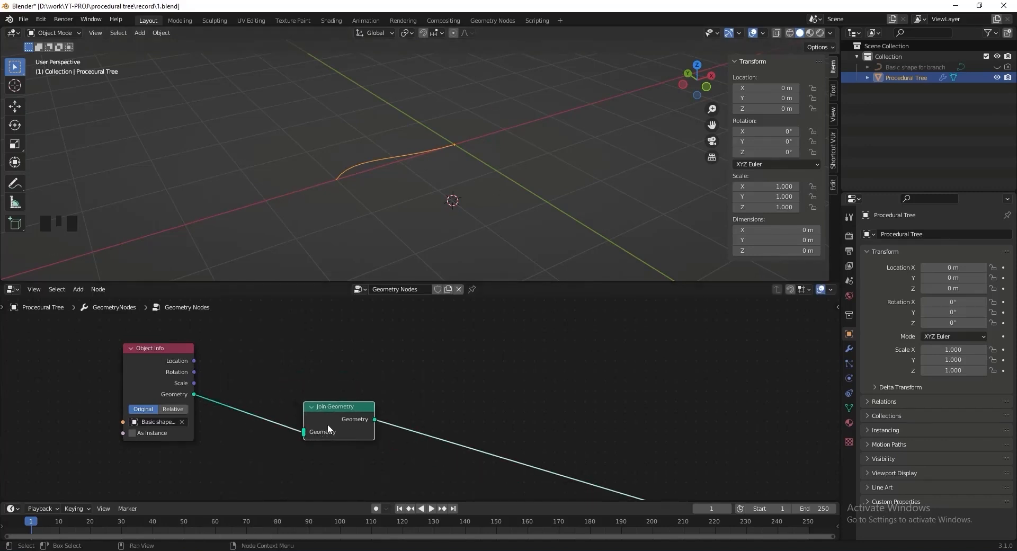
left_click(529, 382)
Add an Instance on Points node below Join Geometry and connect its Instances output to Join Geometry.
key("shift+a")
type("insta")
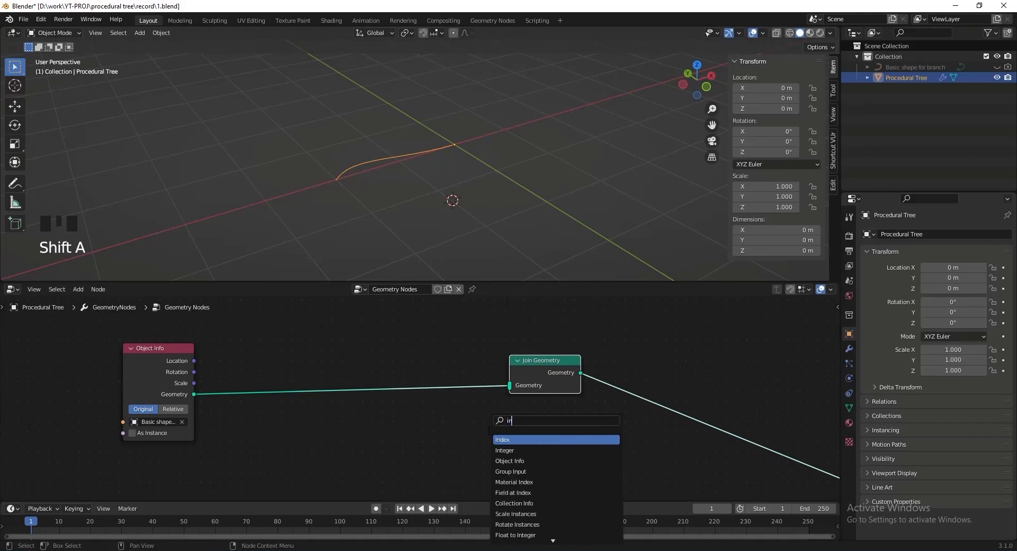
key("Down")
key("Down")
key("Down")
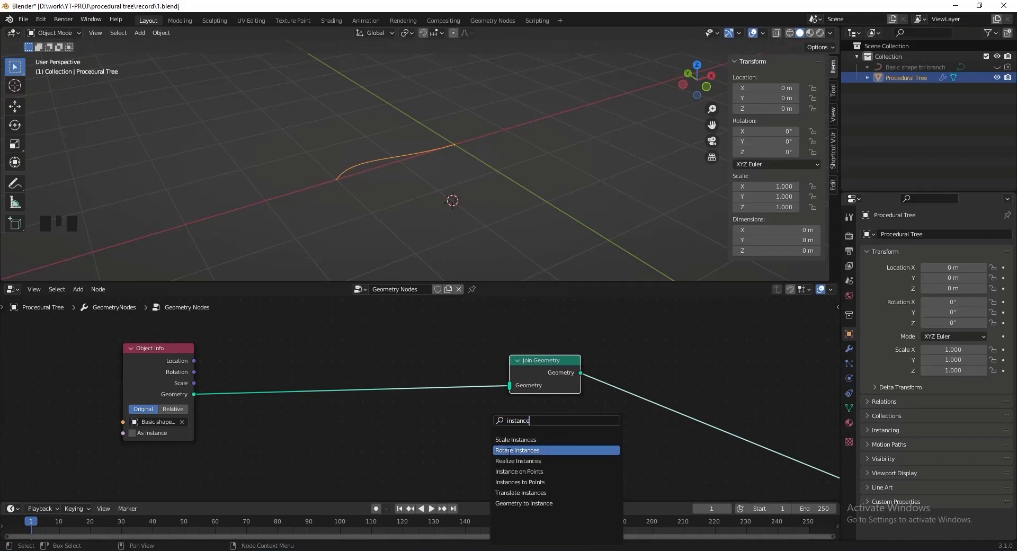
key("Return")
left_click(410, 440)
left_click_drag(470, 423, 509, 385)
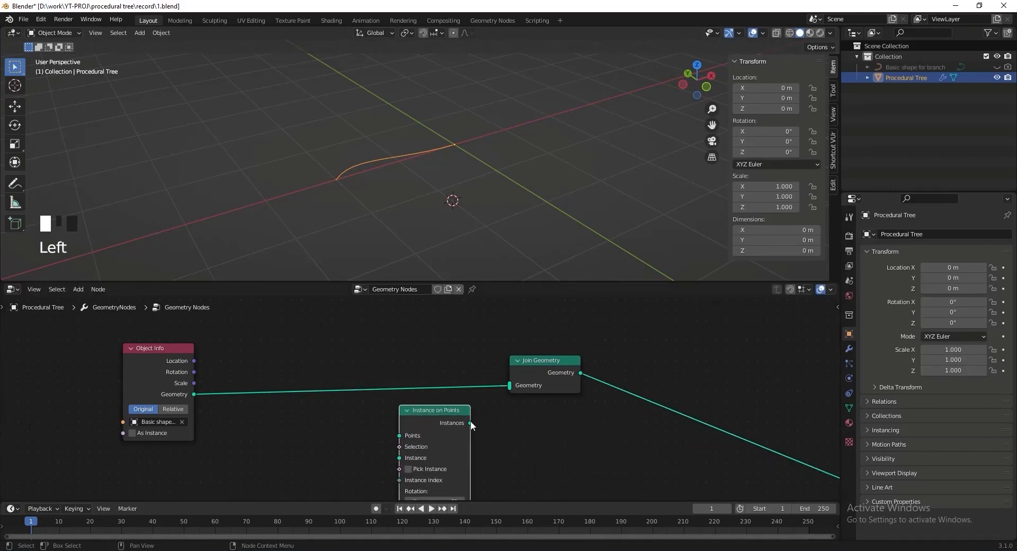
Add a Quadratic Bezier node and connect its Curve to the Instance input of Instance on Points.
key("shift+a")
type("qua")
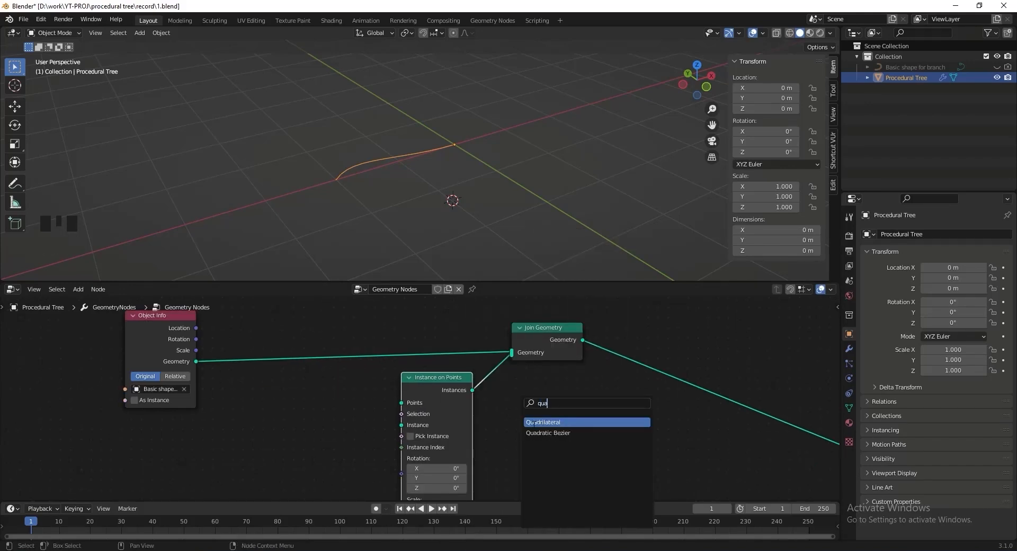
key("Down")
key("Return")
left_click(326, 396)
left_click_drag(318, 389, 404, 389)
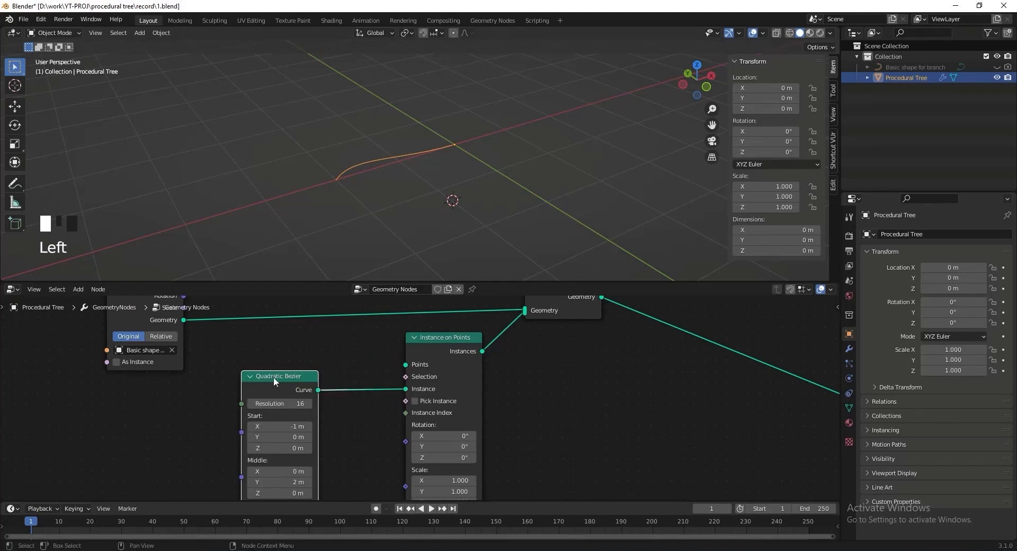
Connect Object Info's Geometry to the Points input of Instance on Points, reposition Quadratic Bezier, and save the file.
left_click_drag(275, 377, 296, 398)
middle_click_drag(187, 318, 187, 374)
left_click_drag(188, 374, 415, 417)
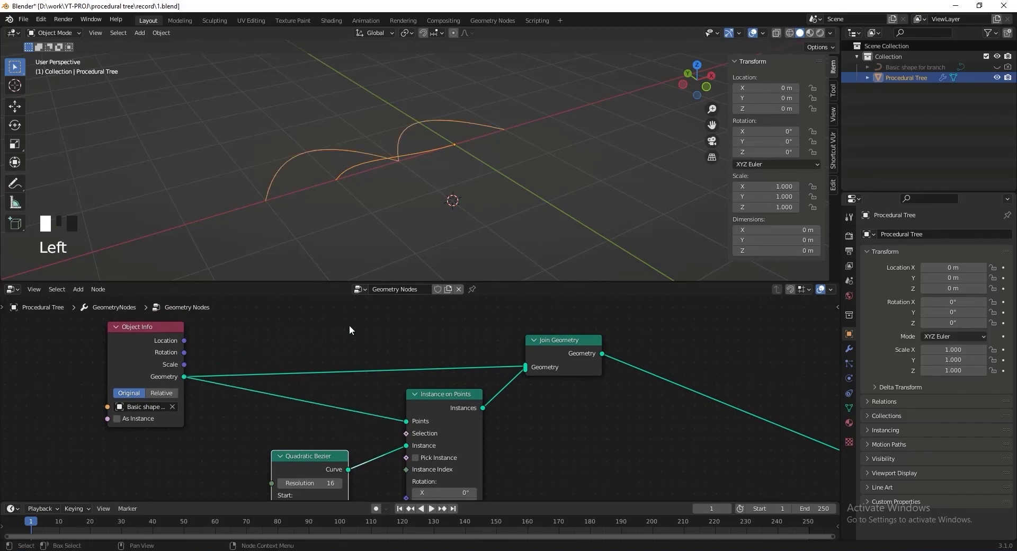
middle_click_drag(392, 222, 406, 199)
scroll(402, 163, "up", 2)
key("ctrl+s")
Set the Quadratic Bezier's Start X to 0 m, Middle X to -1 m and Middle Y to 0 m.
middle_click_drag(372, 370, 371, 311)
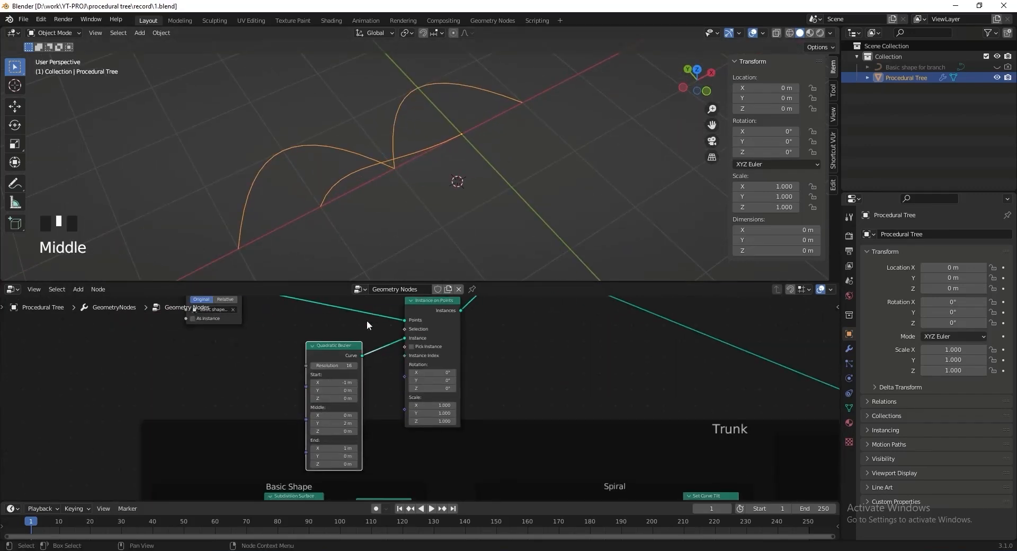
scroll(378, 419, "up", 5)
left_click(299, 375)
type("0")
key("Return")
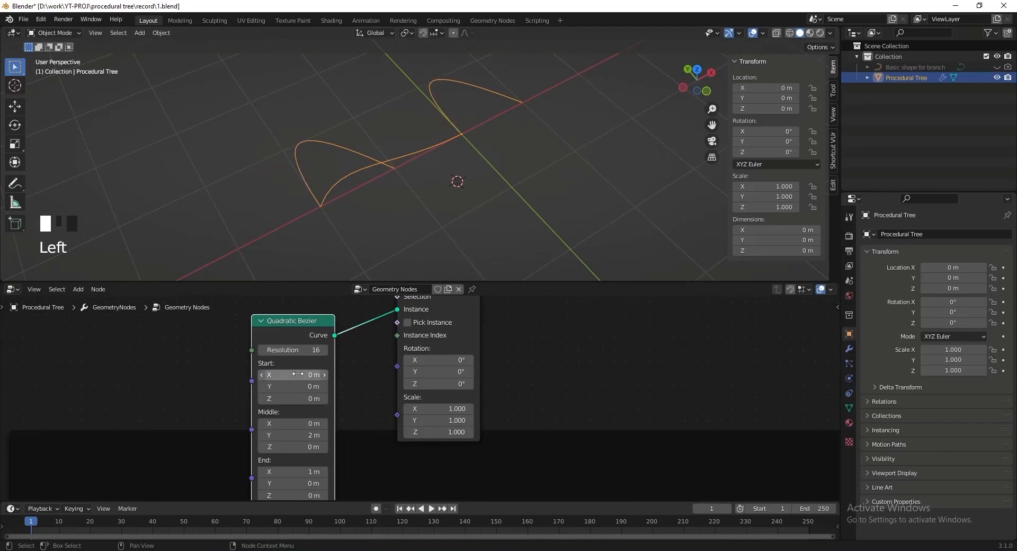
middle_click_drag(298, 375, 317, 376)
left_click(321, 425)
type("-1")
key("Tab")
type("0")
key("Tab")
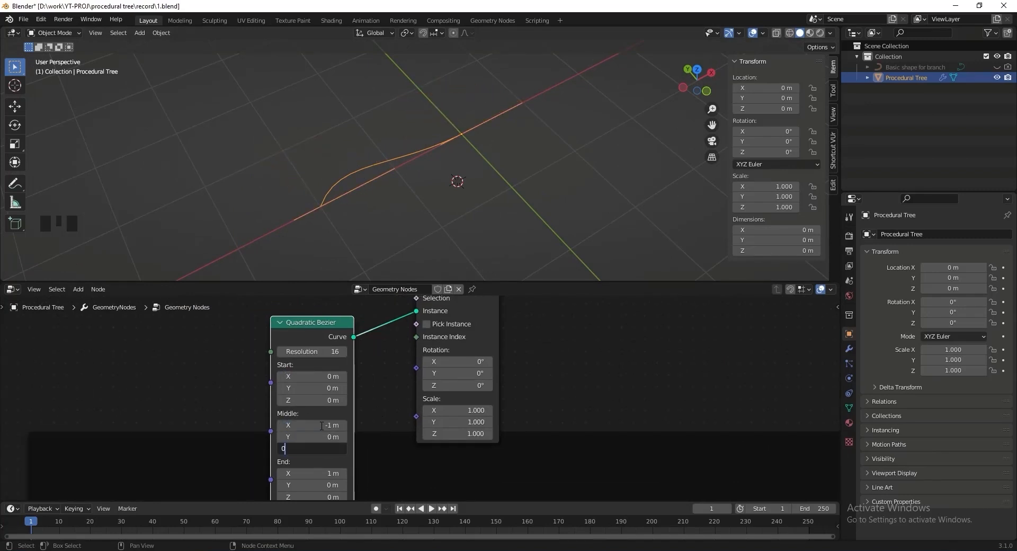
Set the Quadratic Bezier's End X and Y to -1 m and enlarge the node editor area.
key("Tab")
type("-1")
key("Tab")
type("-1")
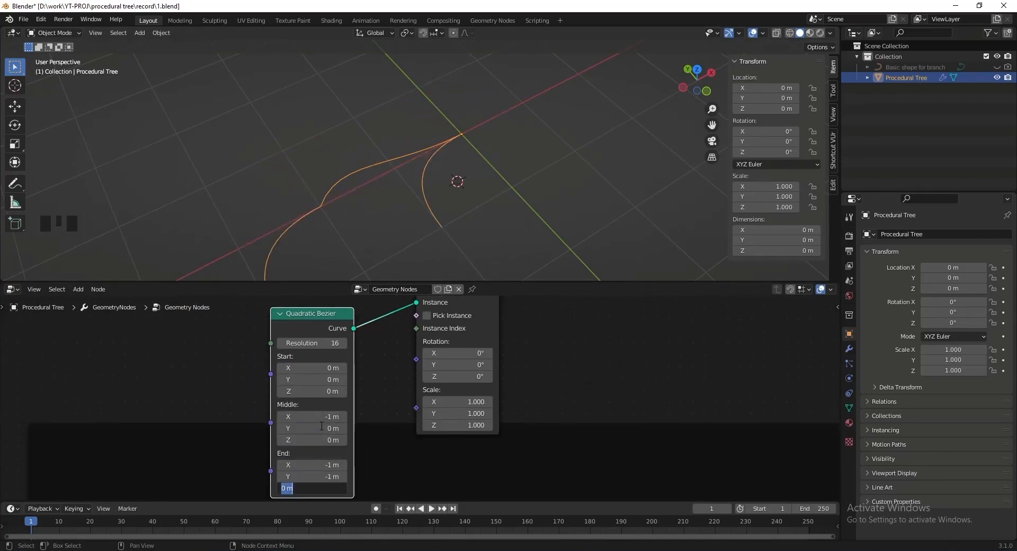
key("Return")
scroll(233, 360, "down", 10)
scroll(545, 412, "up", 3)
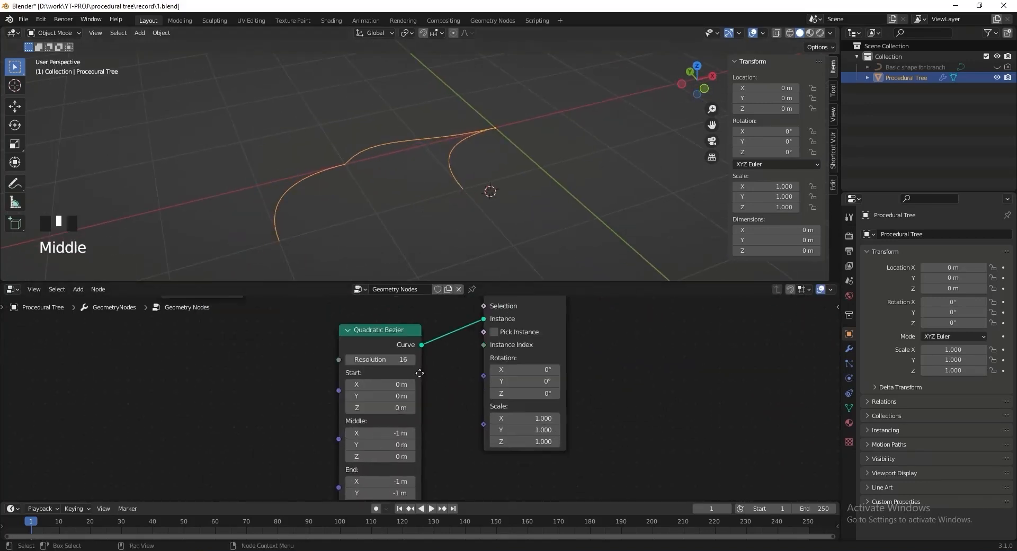
middle_click_drag(420, 375, 423, 384)
left_click_drag(529, 282, 529, 241)
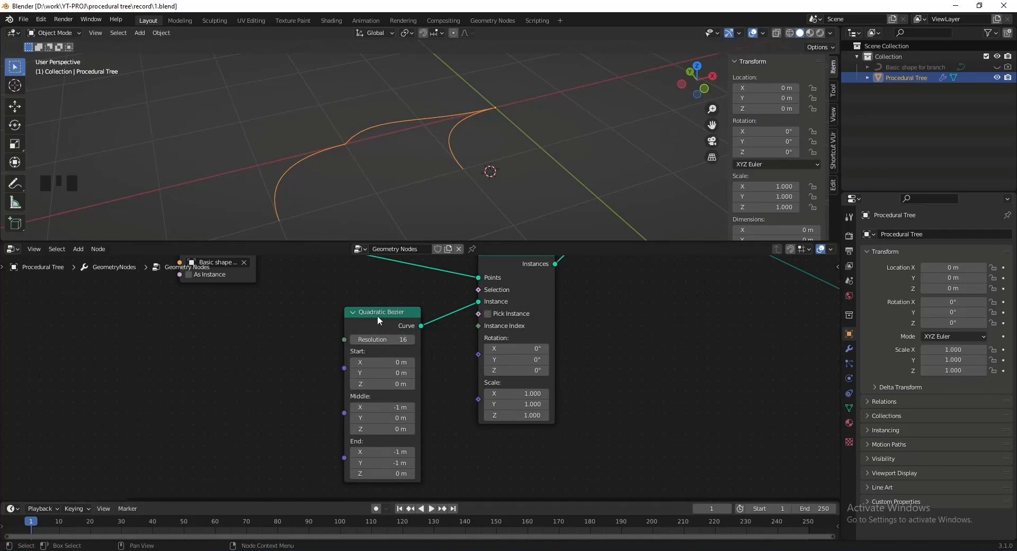
middle_click_drag(485, 110, 462, 132)
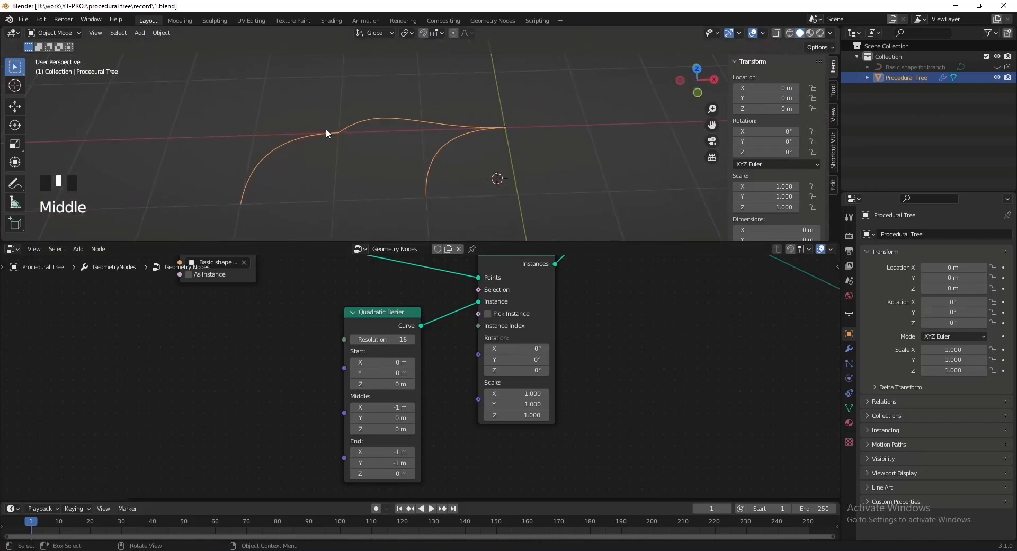
Add a reroute point on both Geometry links from Object Info and move the Object Info node farther away from it.
scroll(424, 371, "down", 5)
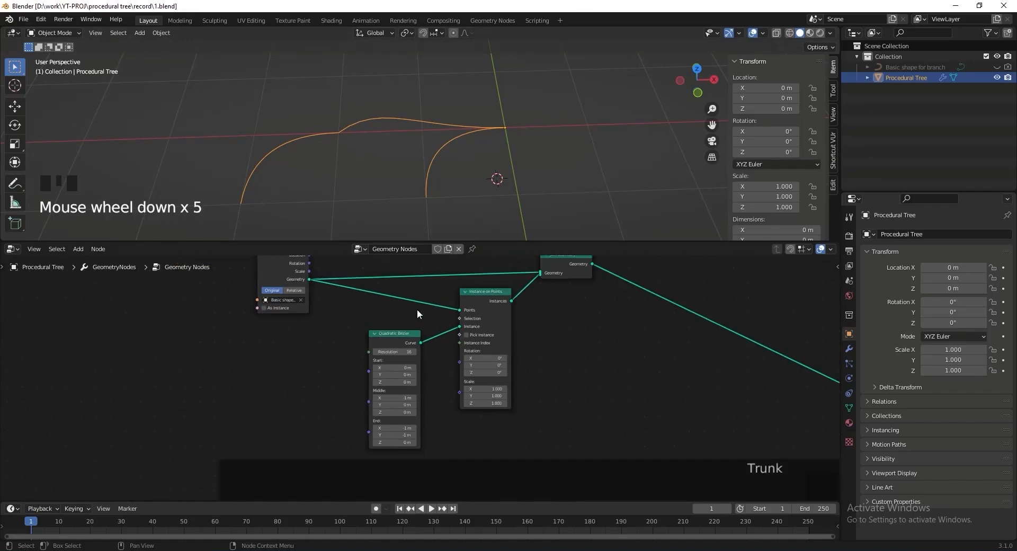
scroll(418, 386, "up", 8)
right_click_drag(418, 316, 434, 343, "ctrl")
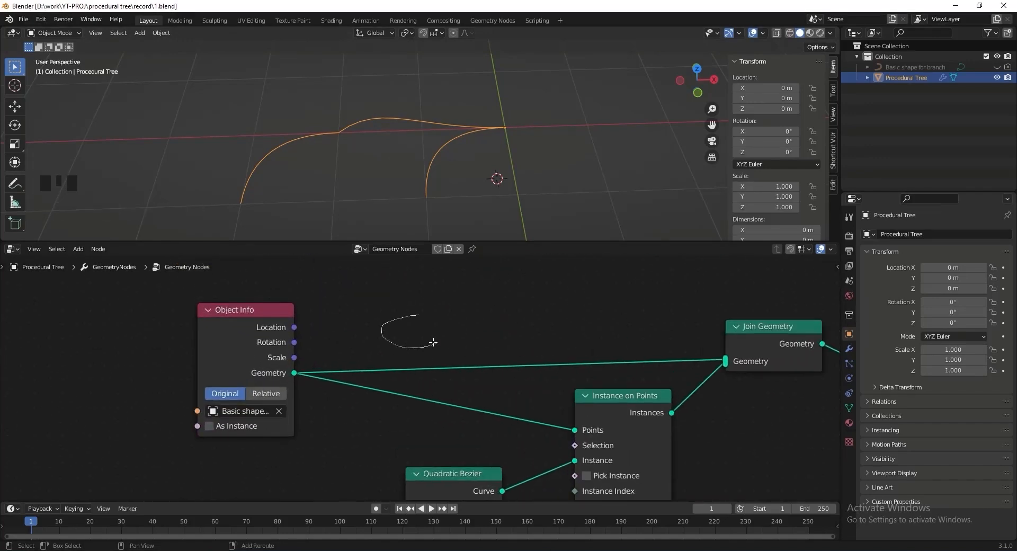
right_click_drag(348, 433, 348, 432, "shift")
left_click_drag(250, 317, 142, 312)
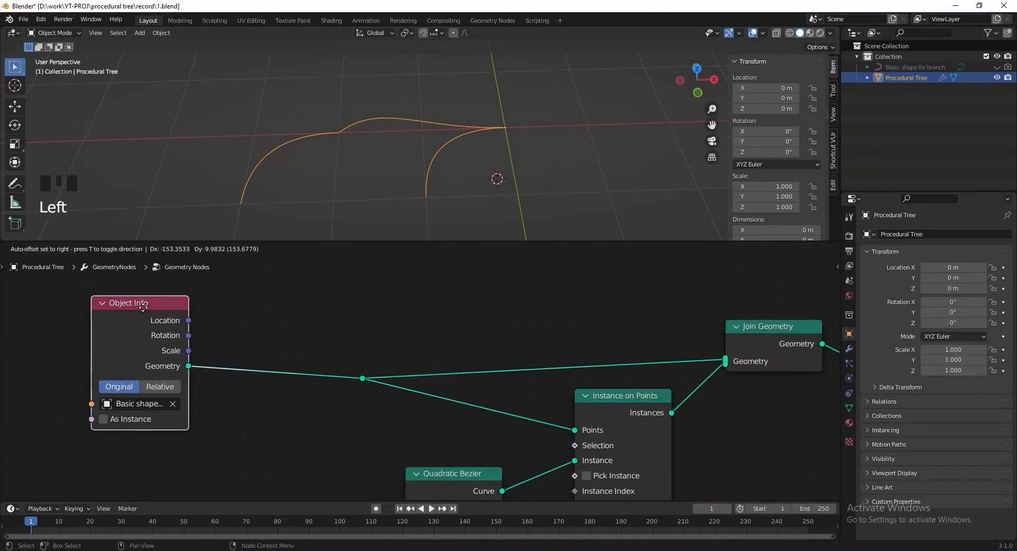
Insert a Resample Curve node with a count of 16 between Object Info and the reroute, and save the file.
key("shift+a")
type("sresa")
key("Return")
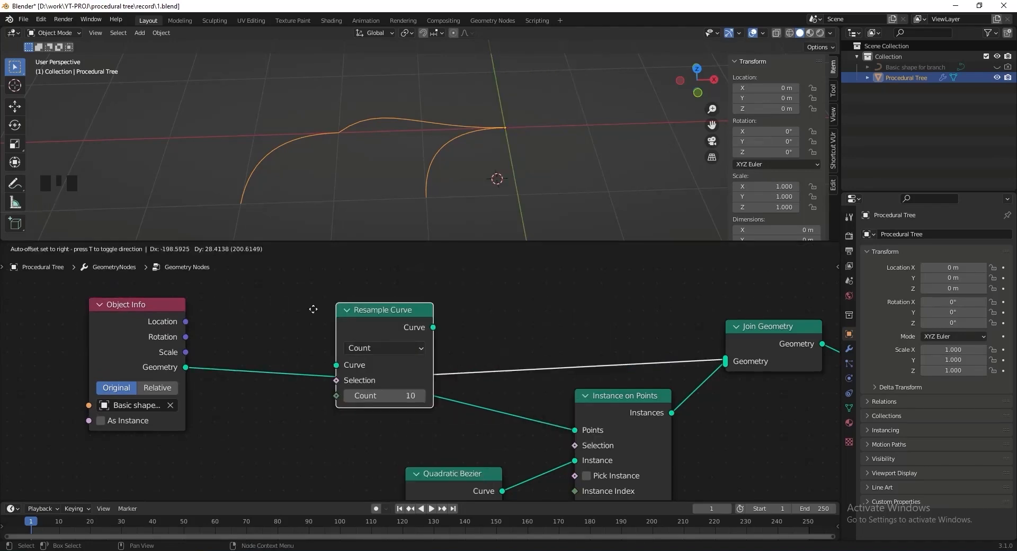
left_click(323, 319)
middle_click_drag(358, 412, 384, 406)
left_click(324, 388)
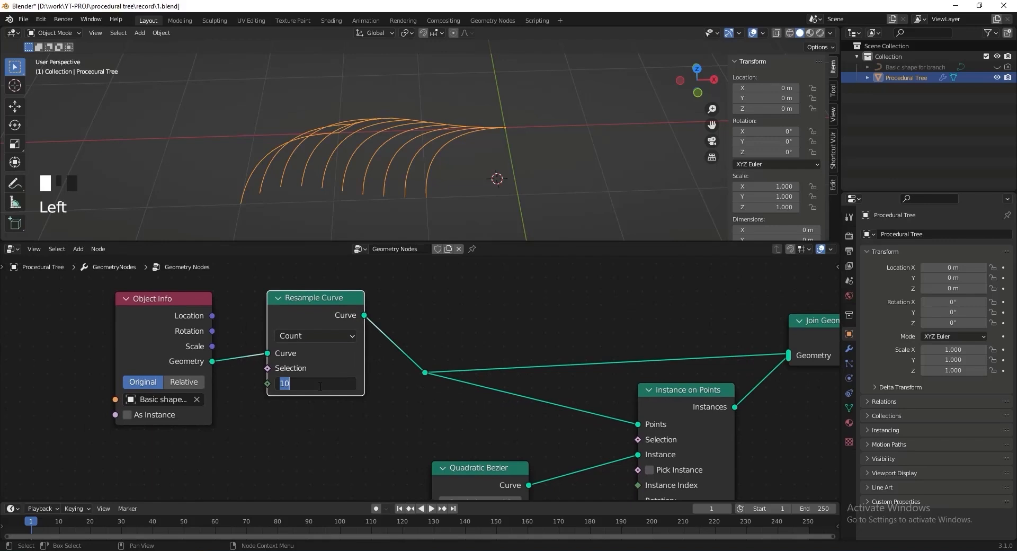
type("16")
key("Return")
middle_click_drag(325, 200, 441, 139)
key("ctrl+s")
scroll(363, 148, "up", 1)
scroll(588, 199, "up", 4)
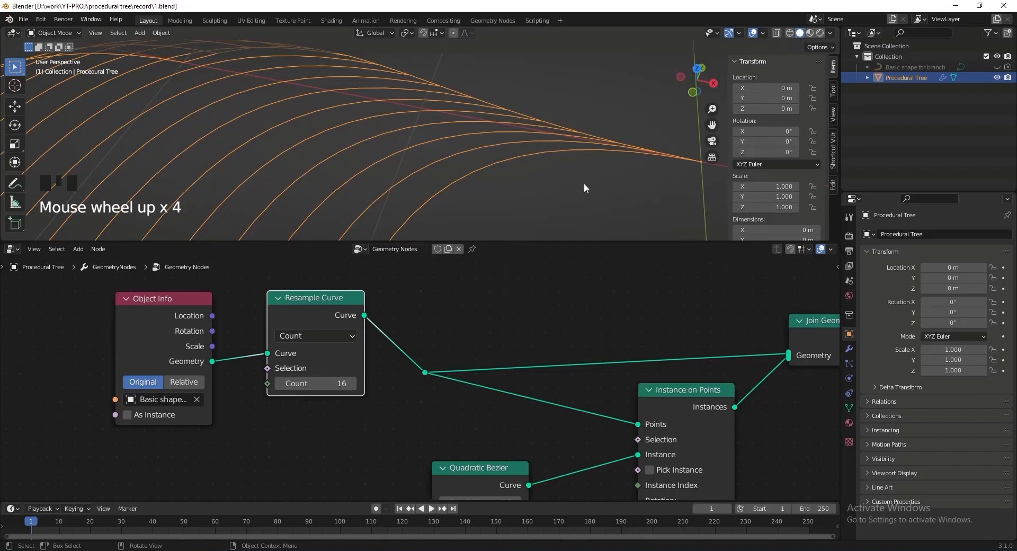
scroll(387, 137, "down", 3)
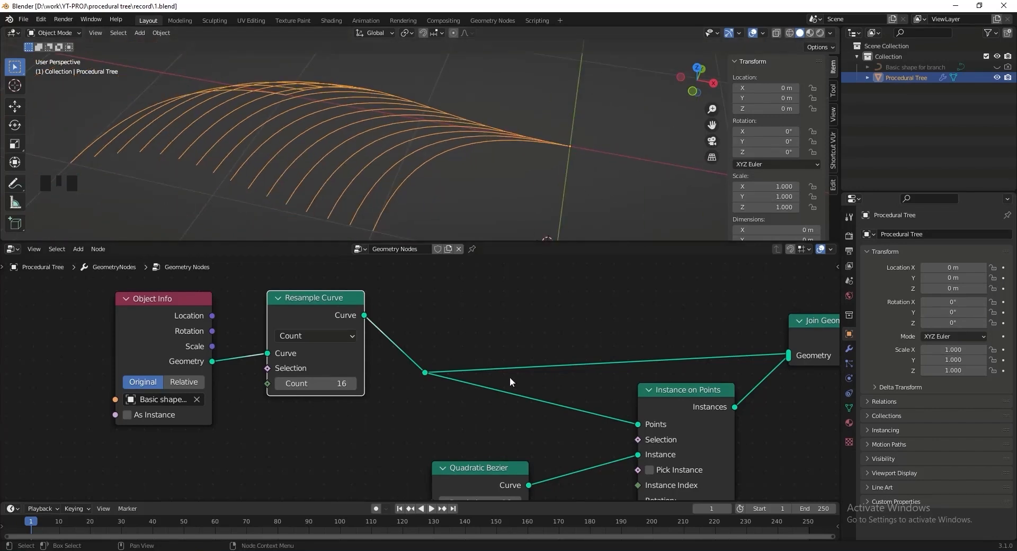
Insert a Delete Geometry node between the reroute and the Points input of Instance on Points.
middle_click_drag(513, 318, 463, 272)
key("shift+a")
type("del")
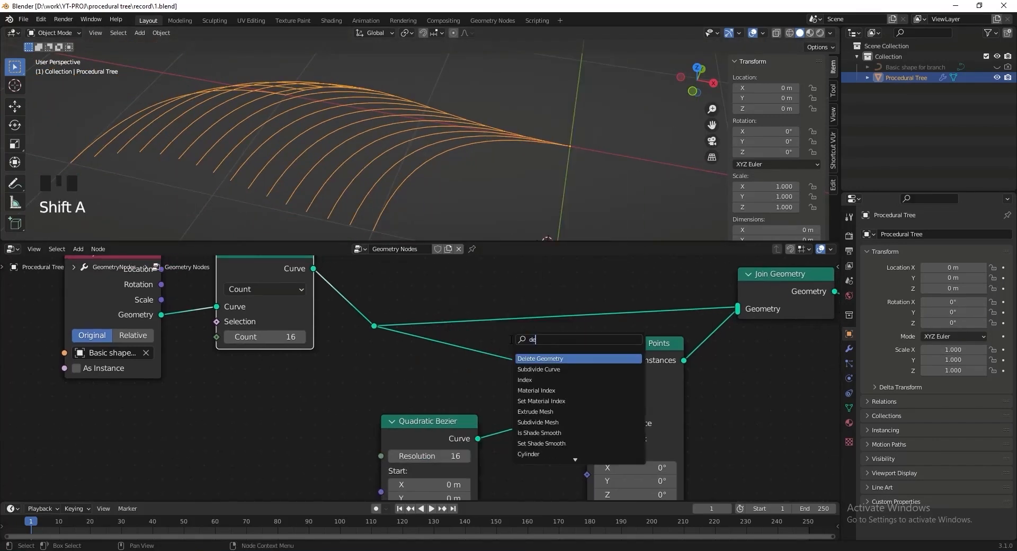
key("Return")
left_click(501, 349)
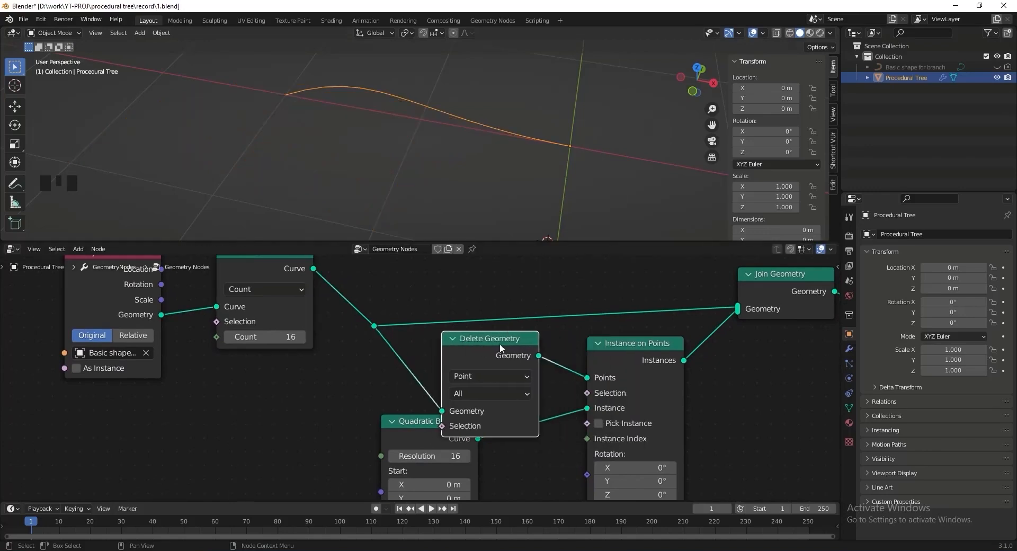
Lower the Quadratic Bezier and Instance on Points nodes and place Delete Geometry in the clear space beneath the reroute.
scroll(502, 335, "down", 6)
left_click_drag(140, 273, 639, 274)
left_click_drag(374, 318, 438, 357)
key("g")
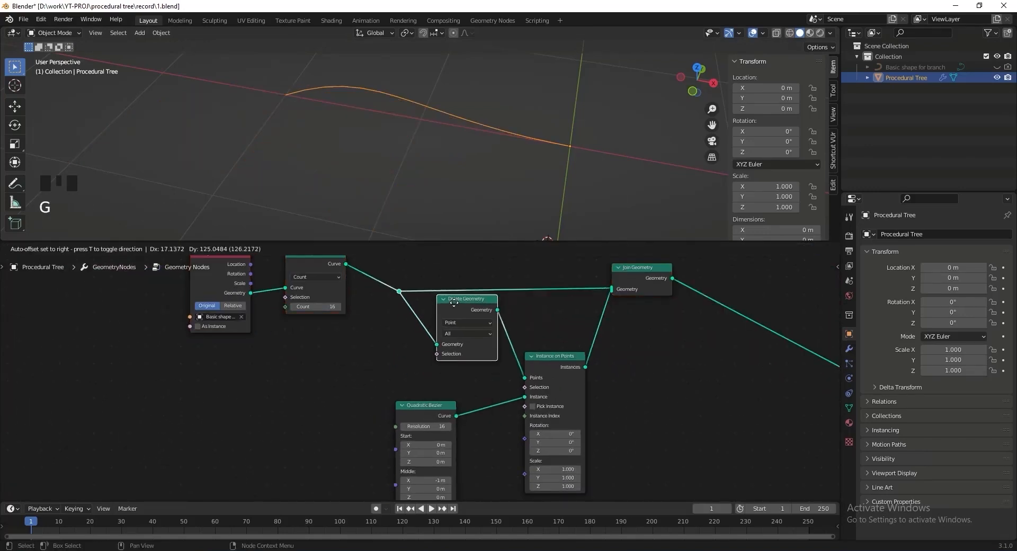
left_click(430, 297)
scroll(430, 296, "up", 7)
left_click_drag(516, 306, 505, 335)
scroll(574, 330, "down", 2)
mouse_move(574, 330)
middle_mouse_down()
mouse_move(560, 339)
mouse_move(584, 320)
middle_mouse_up()
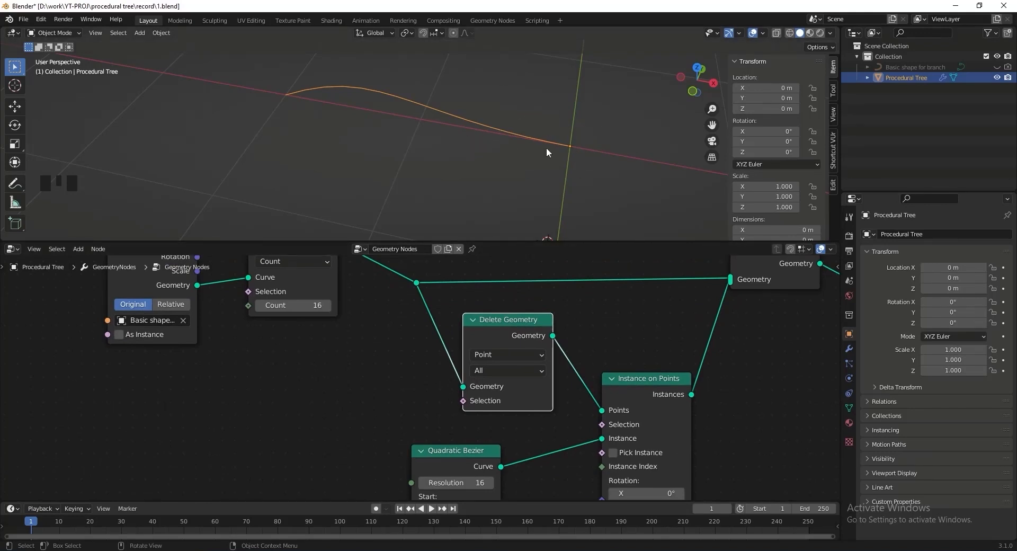
Add an Index node linked to the Selection input of the Delete Geometry node and place it beside that node.
middle_click_drag(415, 401, 433, 389)
left_click_drag(481, 389, 191, 403)
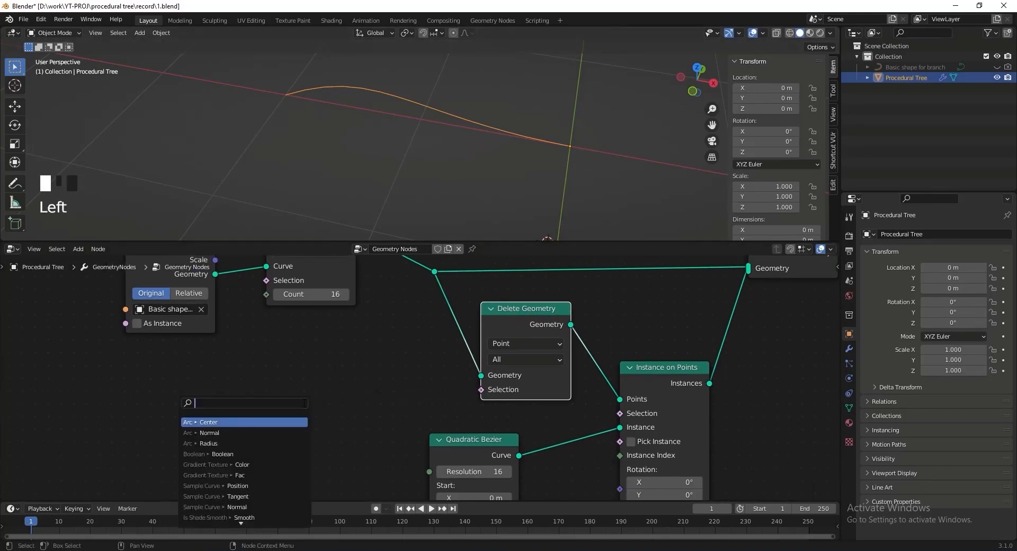
type("index")
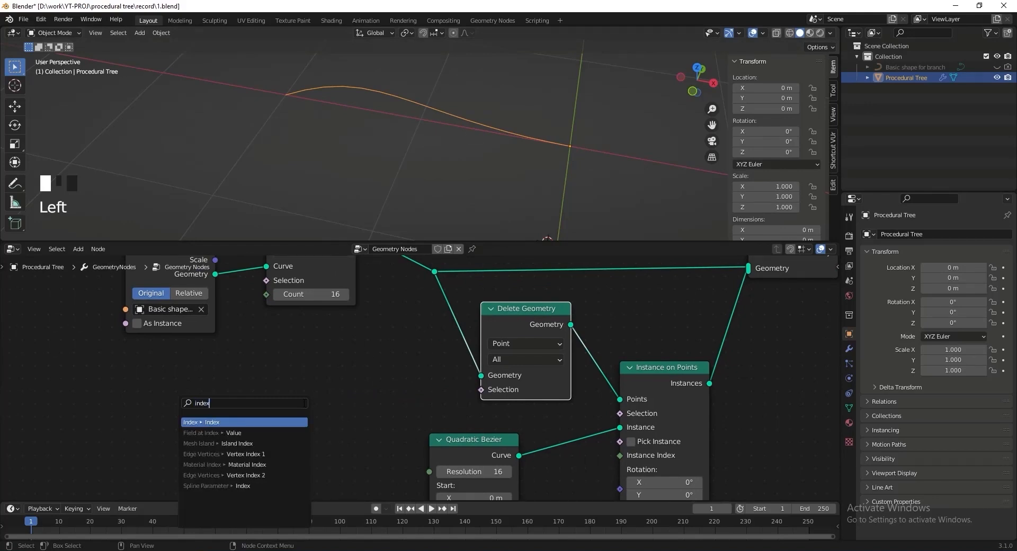
key("Return")
left_click(320, 390)
Insert a Math node between Index and the Delete Geometry Selection input and set its operation to Greater Than.
key("shift+a")
type("add")
key("Return")
left_click(309, 356)
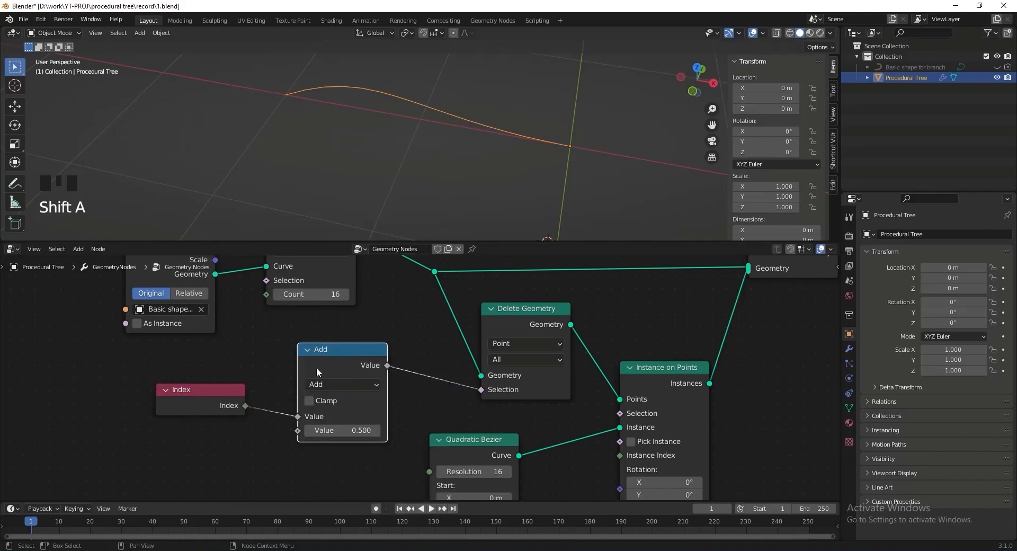
left_click(334, 384)
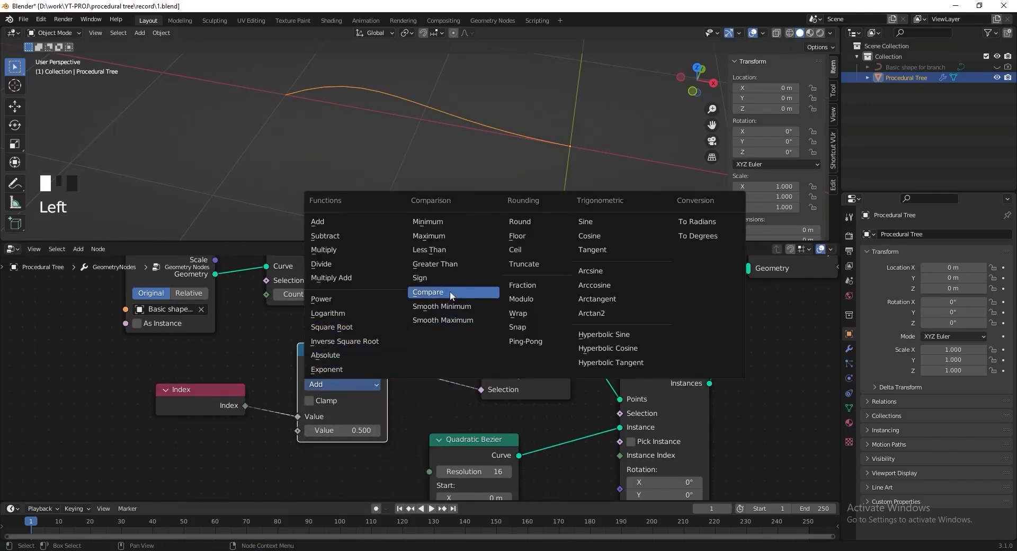
left_click(455, 267)
Set the threshold of the Greater Than node to 12.
left_click_drag(342, 430, 479, 431)
left_click(343, 430)
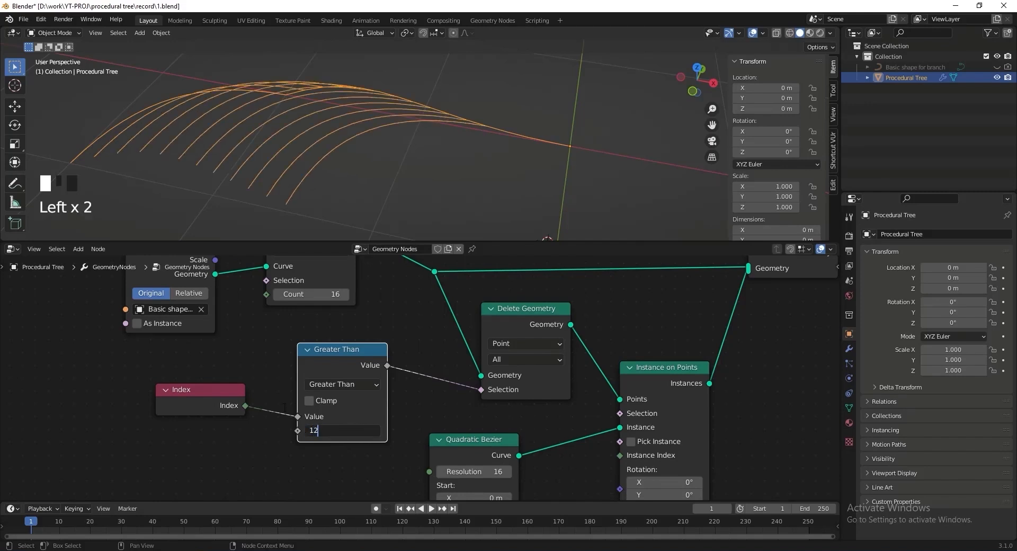
type("12")
key("Return")
scroll(352, 129, "down", 2)
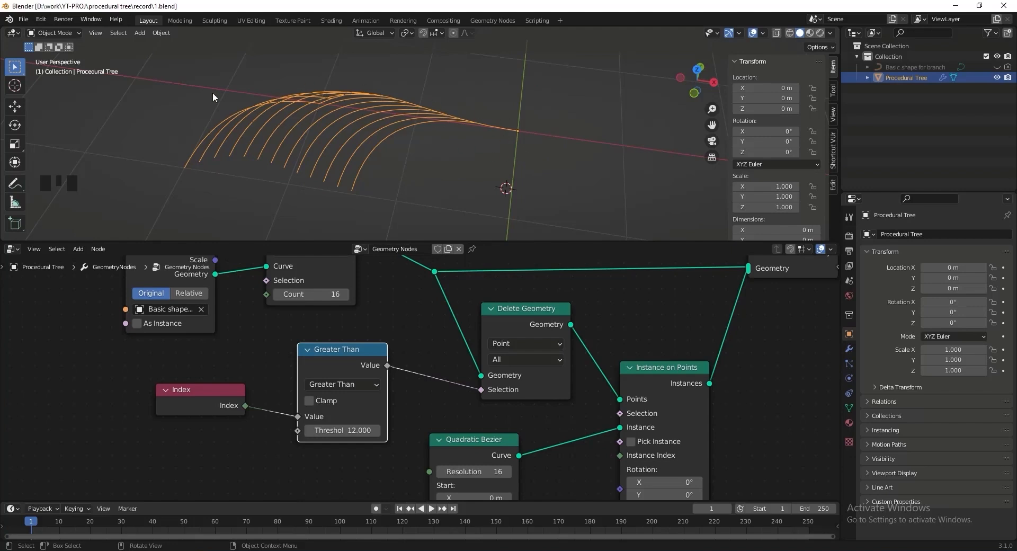
Lower the Quadratic Bezier node, then add a Boolean Random Value node and link it to the Instance on Points Selection.
middle_click_drag(479, 439, 473, 363)
left_click_drag(473, 363, 485, 408)
key("shift+a")
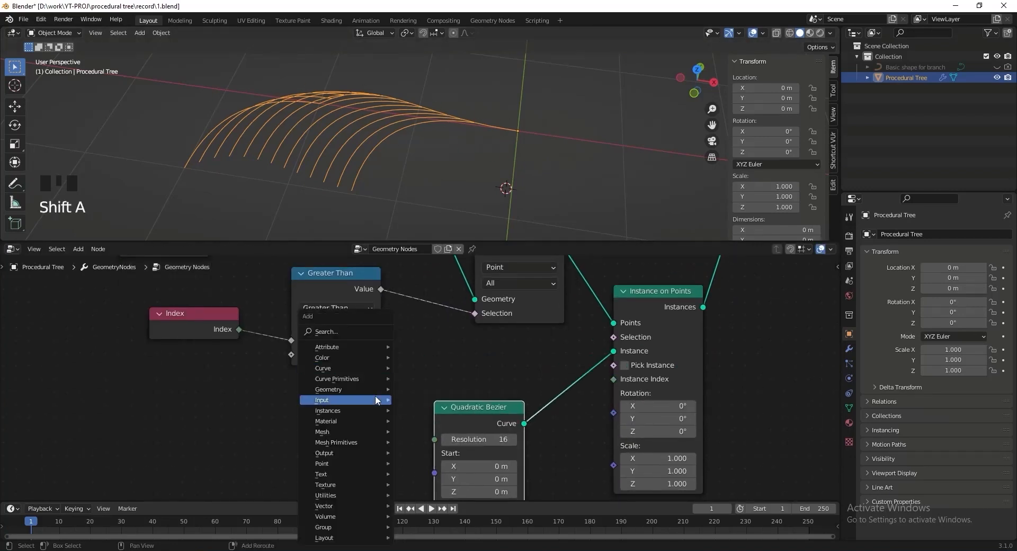
left_click(376, 396)
type("random")
key("Return")
left_click(290, 421)
left_click(291, 420)
left_click(317, 477)
left_click_drag(370, 399, 615, 337)
scroll(615, 343, "up", 1)
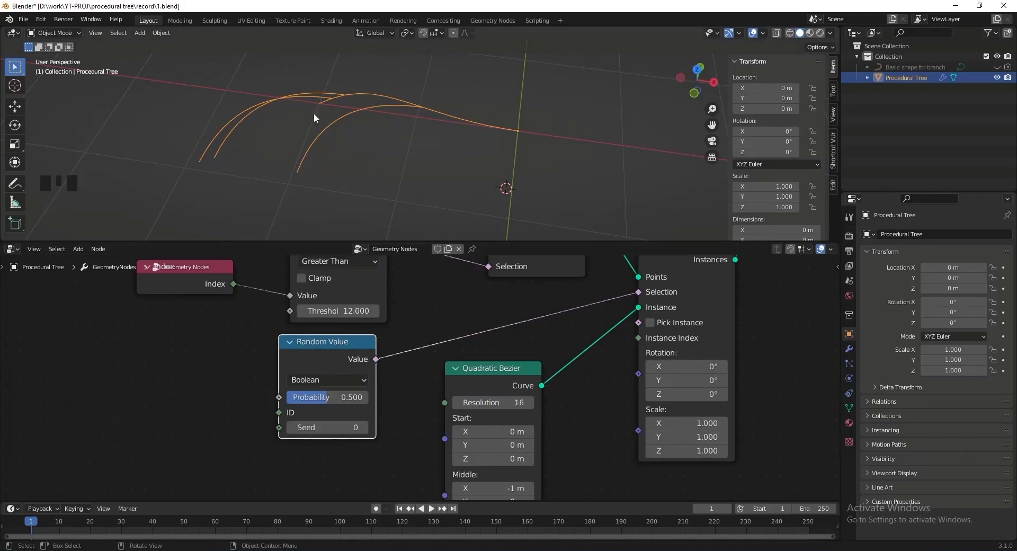
Set the Random Value node's probability to 1.000.
left_click_drag(327, 399, 368, 398)
scroll(313, 160, "down", 1)
middle_click_drag(313, 160, 301, 166)
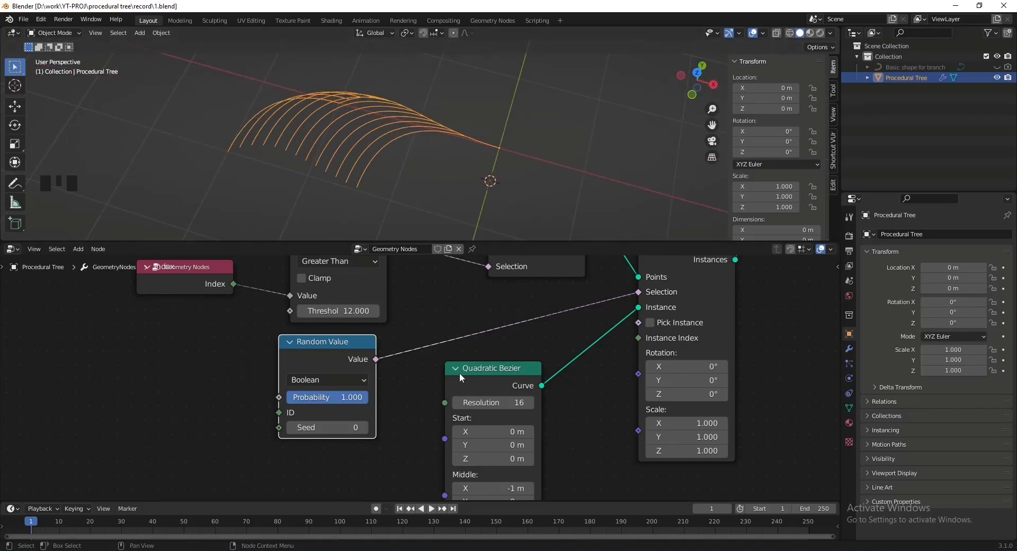
Collapse the Quadratic Bezier node and move it closer to the Instance on Points node.
left_click(460, 374)
left_click(457, 370)
left_click_drag(487, 369, 521, 351)
scroll(568, 394, "up", 1)
Add an Align Euler to Vector node linked to the Instance on Points Rotation input and place it beneath Quadratic Bezier.
left_click_drag(647, 337, 569, 395)
type("align")
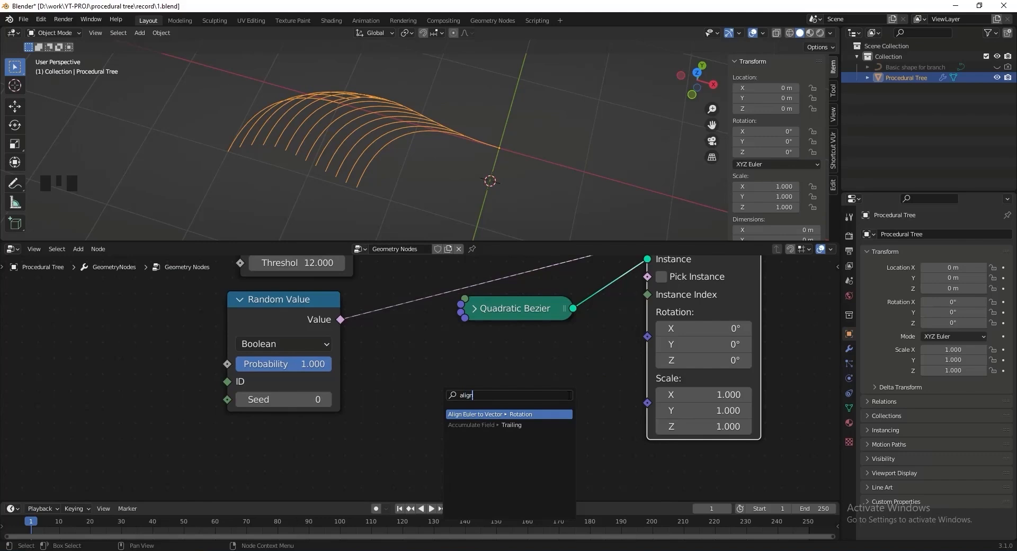
key("Return")
left_click(556, 381)
middle_click_drag(464, 455, 476, 400)
Add a Normal node feeding the Vector input of Align Euler to Vector, and save the file.
left_click_drag(478, 446, 380, 454)
type("normal")
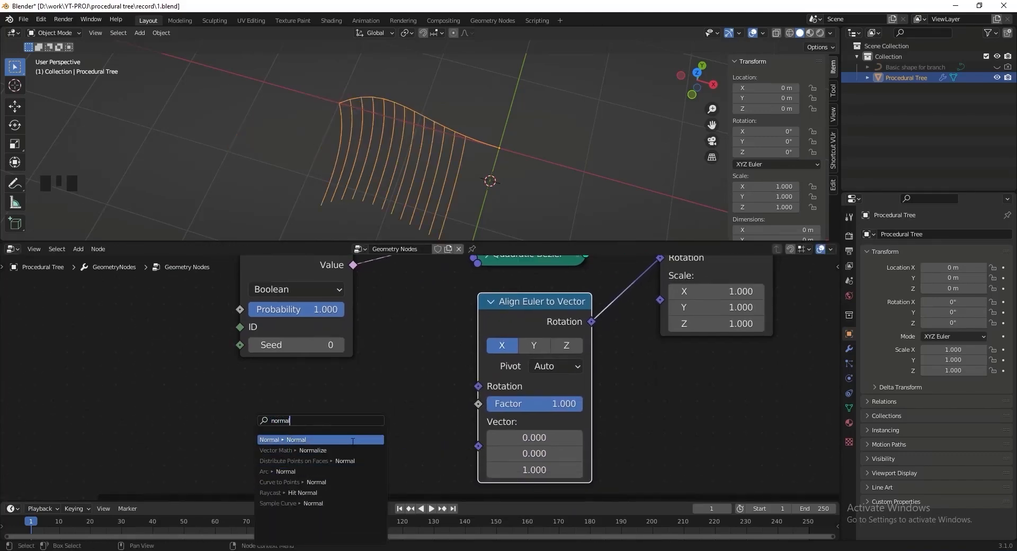
left_click(296, 440)
scroll(410, 338, "down", 2)
middle_click_drag(413, 175, 351, 121)
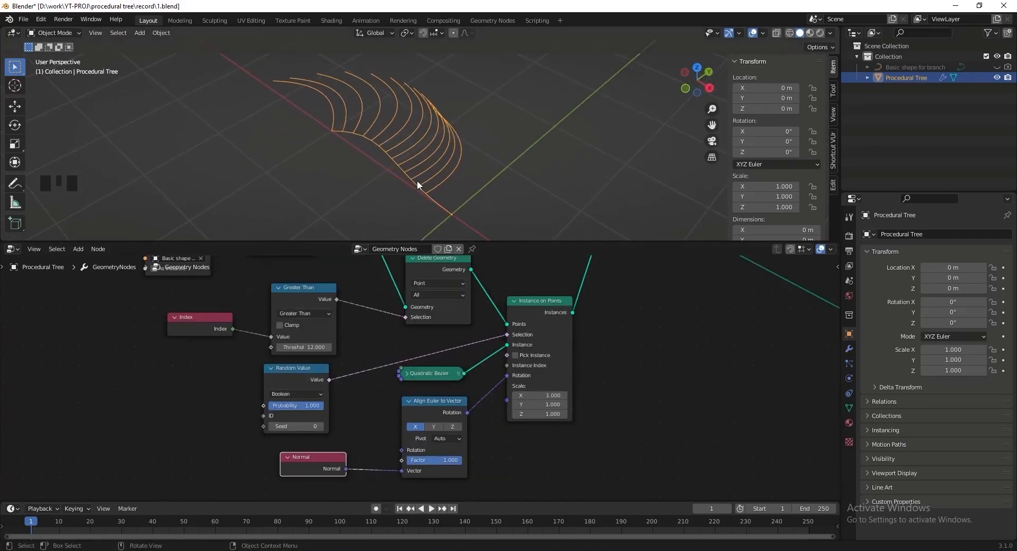
key("ctrl+s")
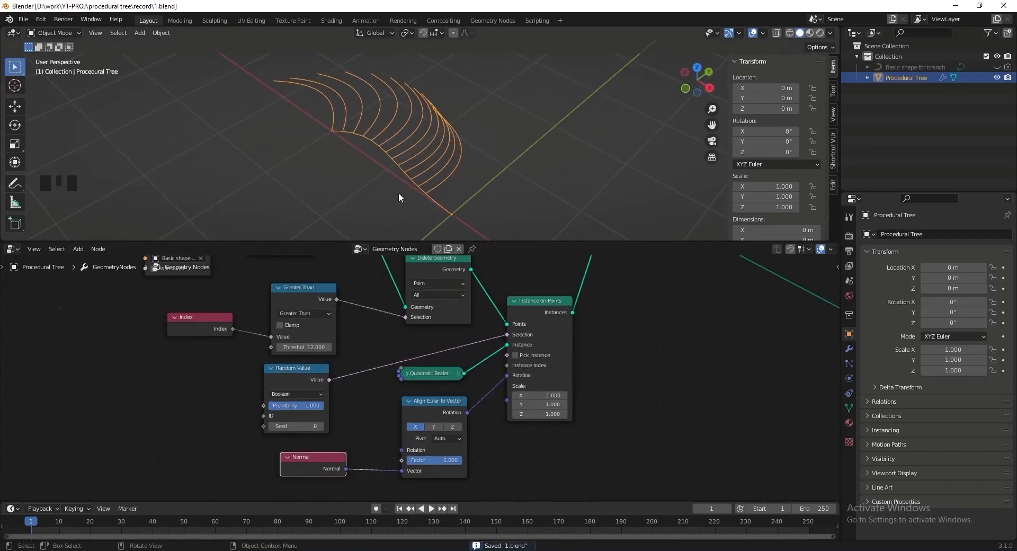
Collapse Align Euler to Vector and add a Spline Parameter node with its Factor linked to the Instance on Points Scale.
double_click(412, 404)
middle_click_drag(431, 425, 501, 402)
left_click_drag(505, 404, 419, 460)
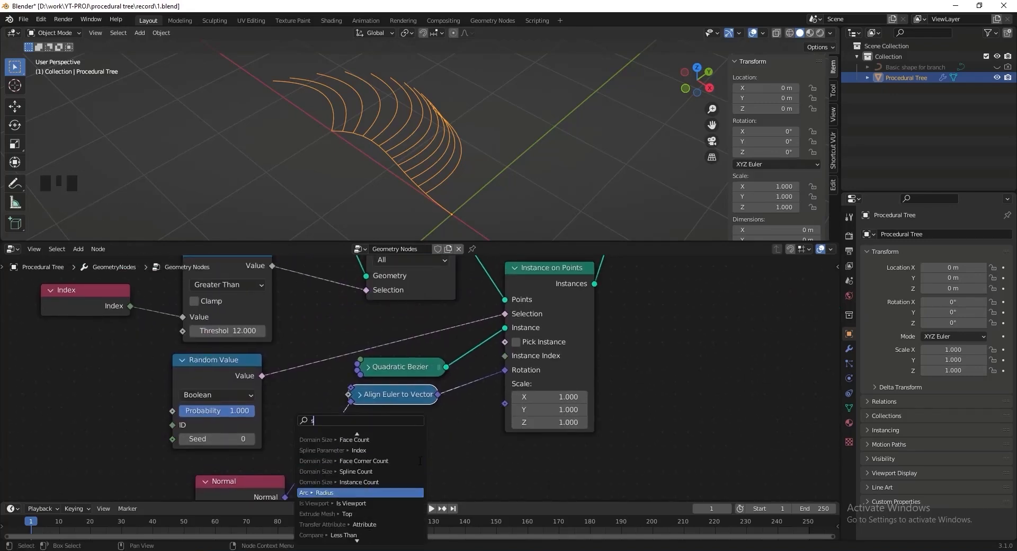
type("spline")
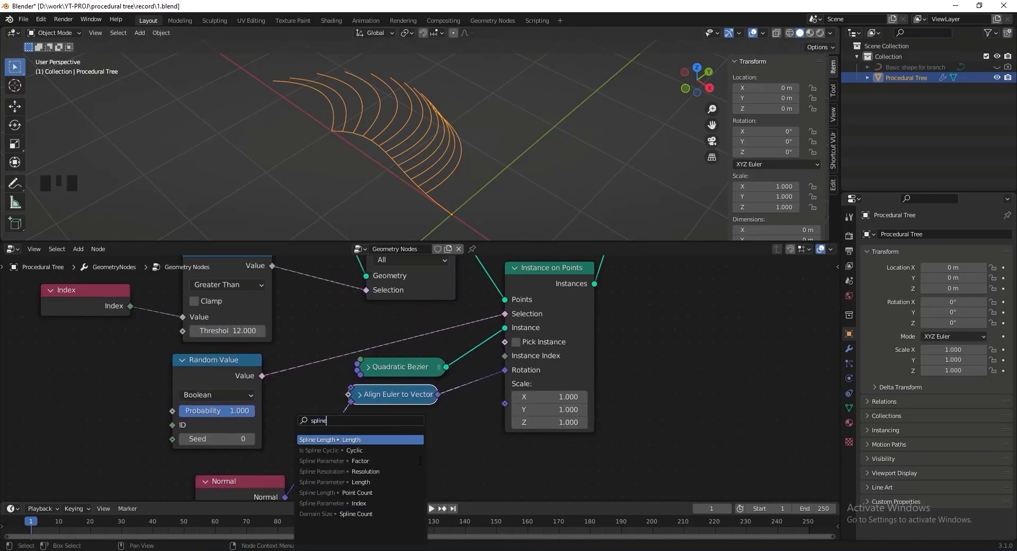
left_click(418, 461)
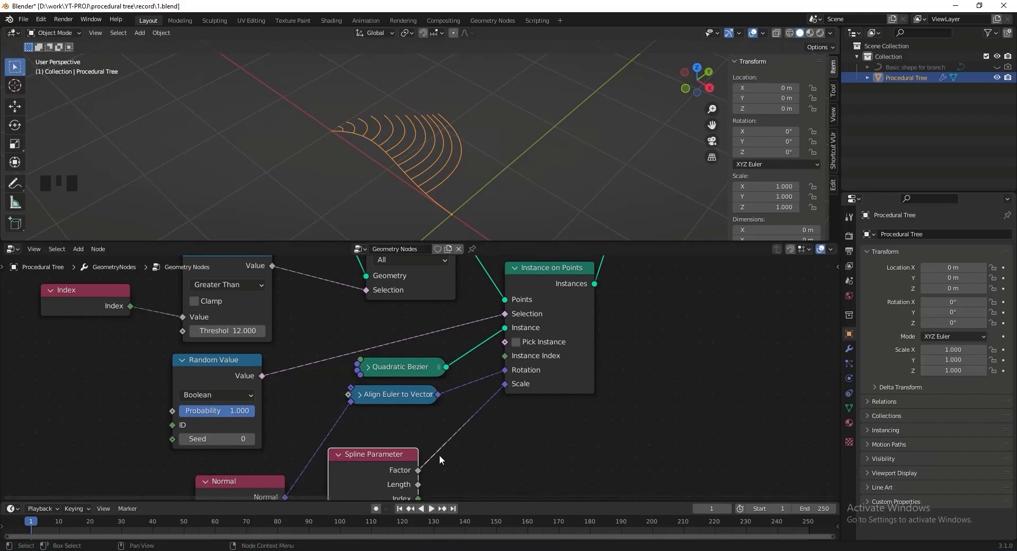
Insert a Float Curve node between the Spline Parameter Factor and the Instance on Points Scale input.
middle_click_drag(440, 461, 468, 428)
key("shift+a")
type("flo")
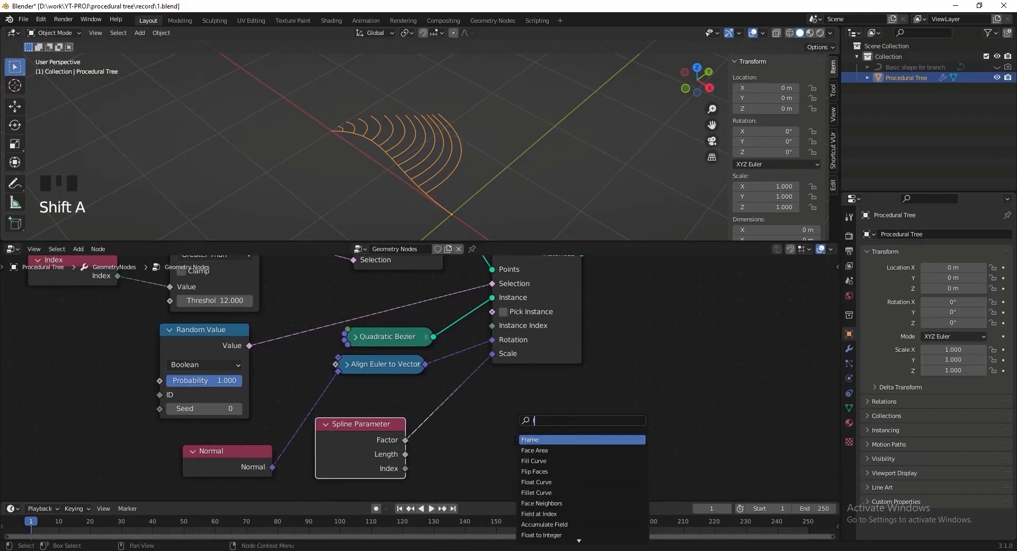
left_click(523, 440)
left_click(461, 381)
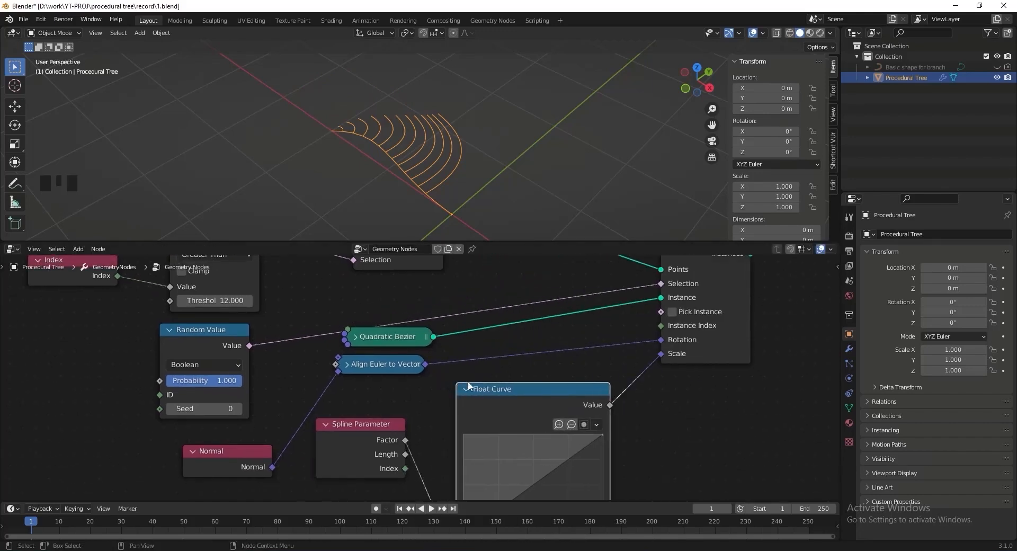
Raise the Float Curve's start point slightly above zero and lower its end point to about 0.51.
middle_click_drag(530, 401, 489, 344)
scroll(487, 347, "up", 1)
left_click_drag(430, 482, 430, 459)
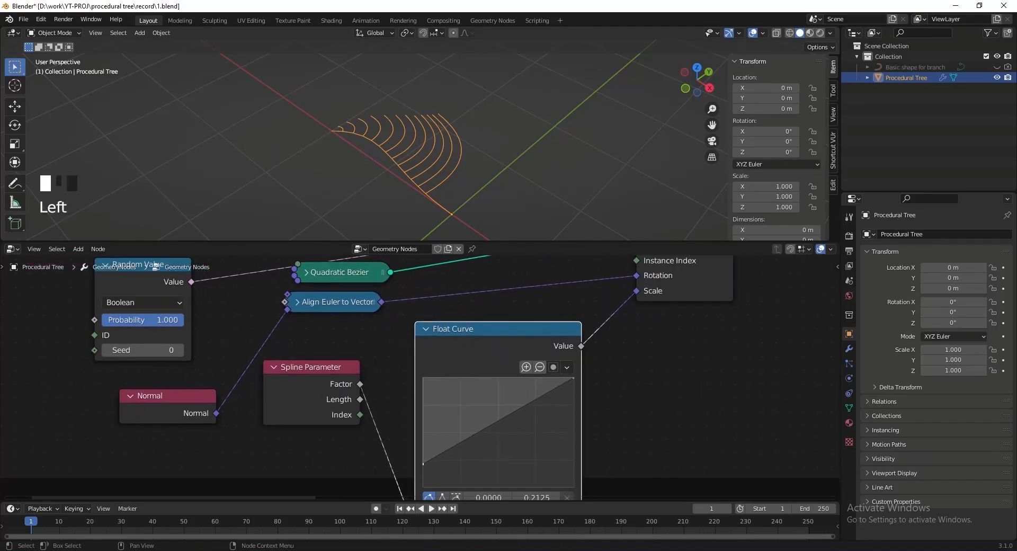
left_click_drag(573, 378, 573, 431)
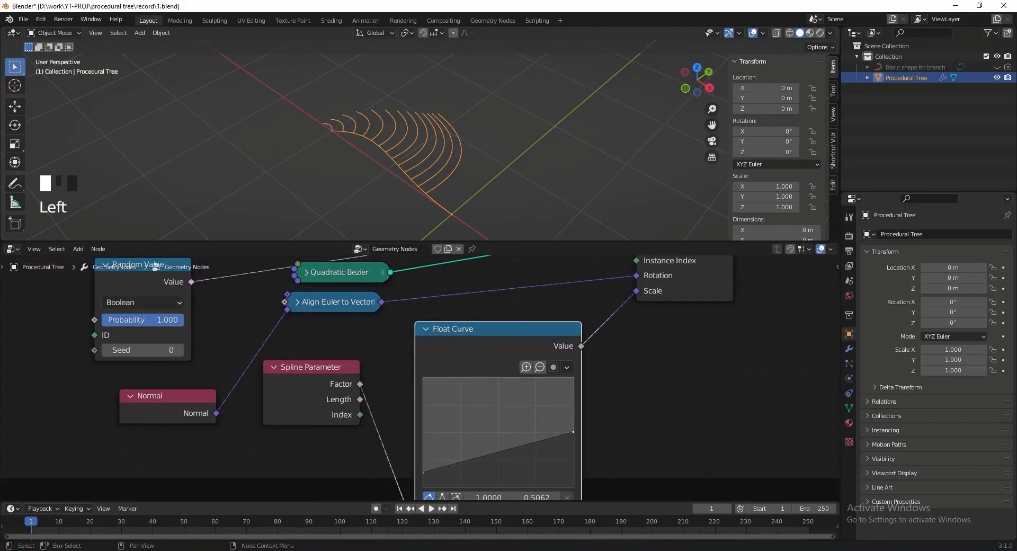
Select the branch nodes together, reposition them in the node tree, and save the file.
middle_click_drag(401, 164, 424, 175)
scroll(413, 424, "down", 5)
left_click_drag(195, 286, 546, 420)
key("g")
left_click(541, 397)
scroll(468, 374, "up", 4)
middle_click_drag(469, 374, 553, 387)
left_click(593, 421)
key("ctrl+s")
scroll(599, 424, "down", 2)
middle_click_drag(601, 426, 590, 379)
left_click(539, 369)
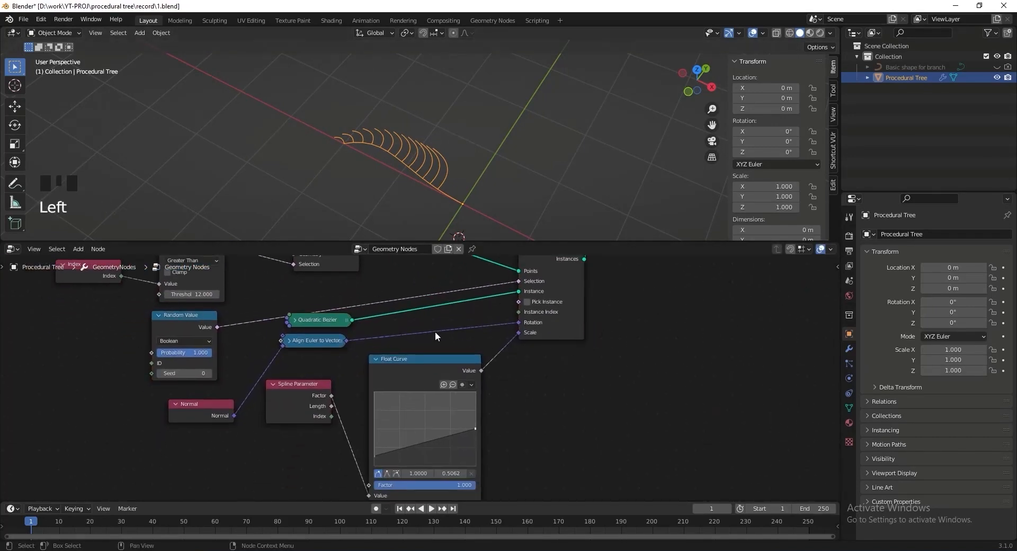
Enclose the Index, Greater Than and Delete Geometry nodes in a frame.
scroll(436, 335, "down", 7)
scroll(407, 317, "up", 1)
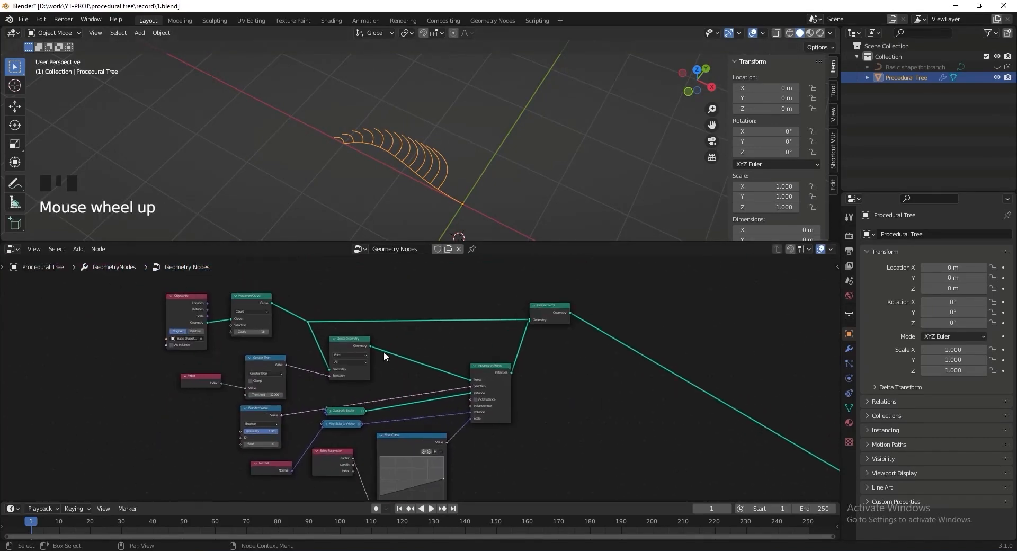
scroll(201, 361, "up", 3)
left_click_drag(318, 370, 344, 347)
left_click_drag(201, 392, 525, 411)
middle_click_drag(476, 337, 446, 381)
key("ctrl+j")
Label the new frame "Delete Points" and save the file.
key("F2")
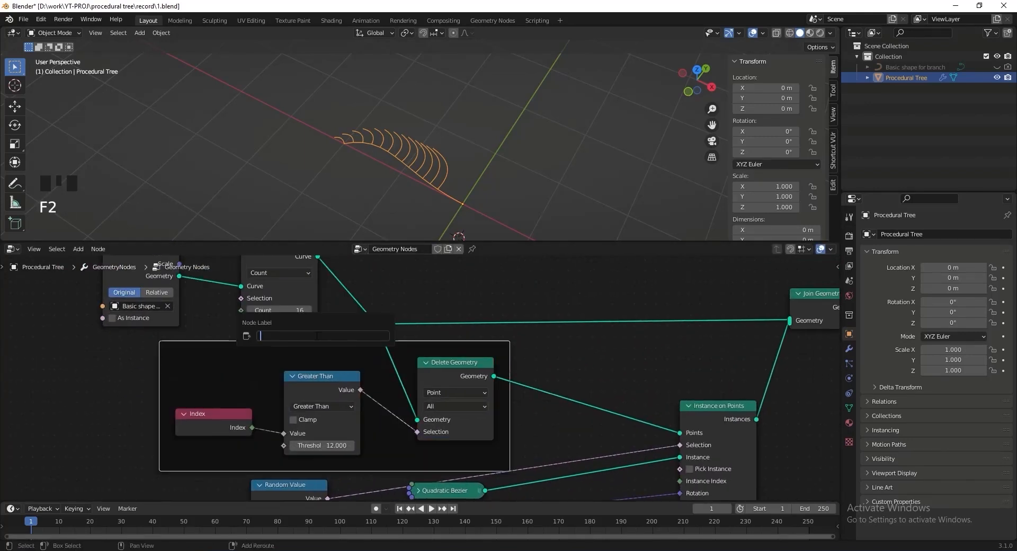
type("Delete Point")
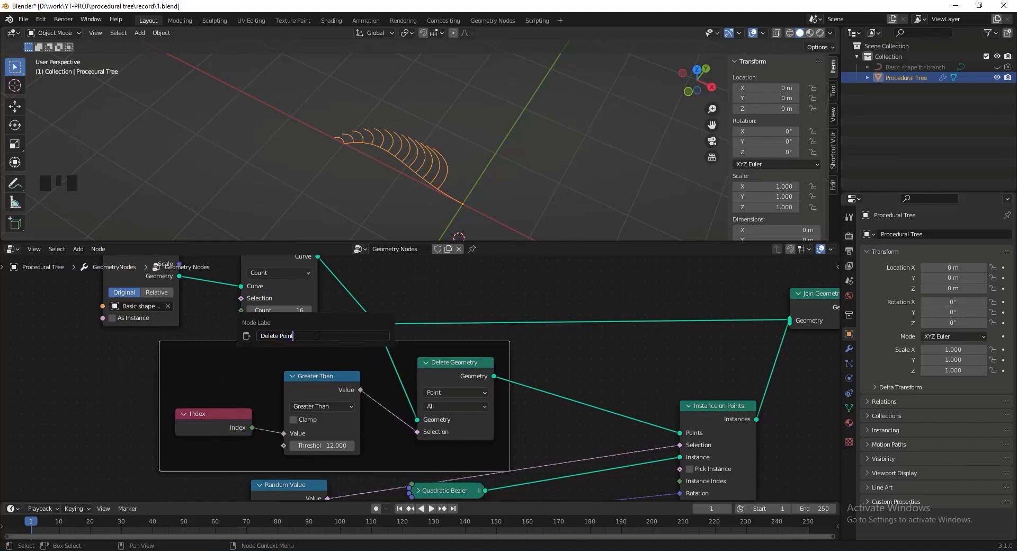
type("s")
key("Return")
key("ctrl+s")
Enclose Object Info and Resample Curve in a frame labelled "Branch Basic Shape" and save the file.
middle_click_drag(321, 254, 438, 337)
left_click_drag(450, 318, 174, 371)
key("ctrl+j")
key("F2")
type("Branch Ba")
key("Return")
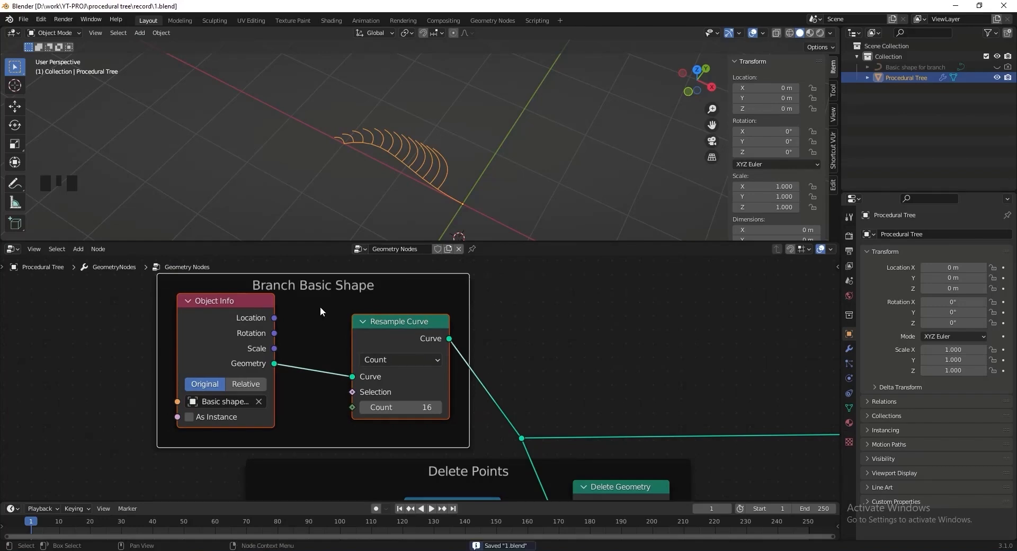
key("ctrl+s")
Move the Spline Parameter node down beside the Float Curve's Value input.
scroll(487, 301, "down", 12)
middle_click_drag(694, 410, 563, 304)
scroll(563, 304, "up", 2)
scroll(562, 304, "down", 9)
left_click_drag(231, 288, 555, 398)
scroll(434, 403, "up", 8)
scroll(432, 329, "up", 4)
left_click_drag(303, 327, 288, 429)
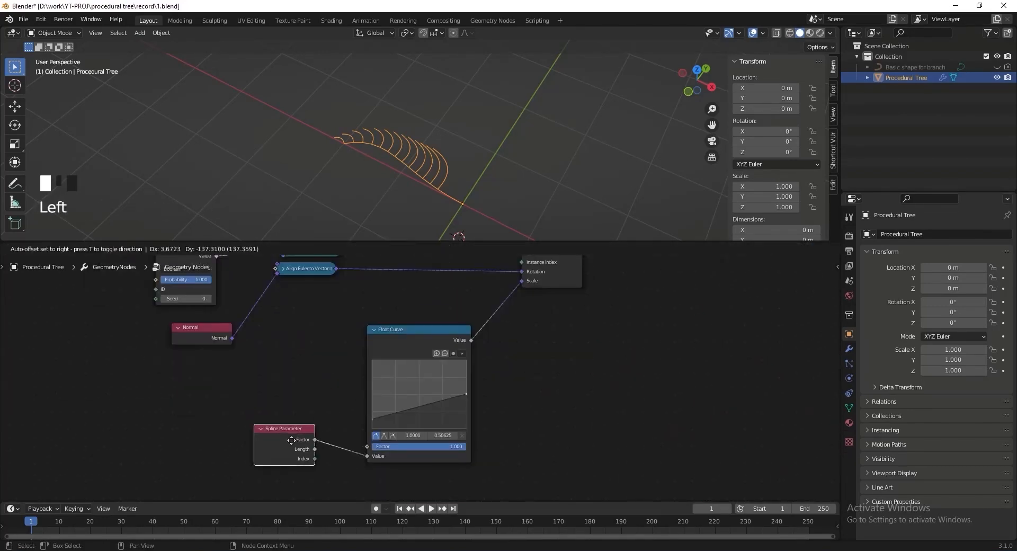
Expand the collapsed Quadratic Bezier and Align Euler to Vector nodes, and level the reroute point with the Join Geometry input.
left_click(252, 360)
left_click_drag(278, 361, 281, 398)
middle_click_drag(280, 339, 312, 353)
left_click(290, 352)
scroll(310, 351, "down", 6)
middle_click_drag(259, 265, 385, 345)
left_click_drag(427, 385, 427, 361)
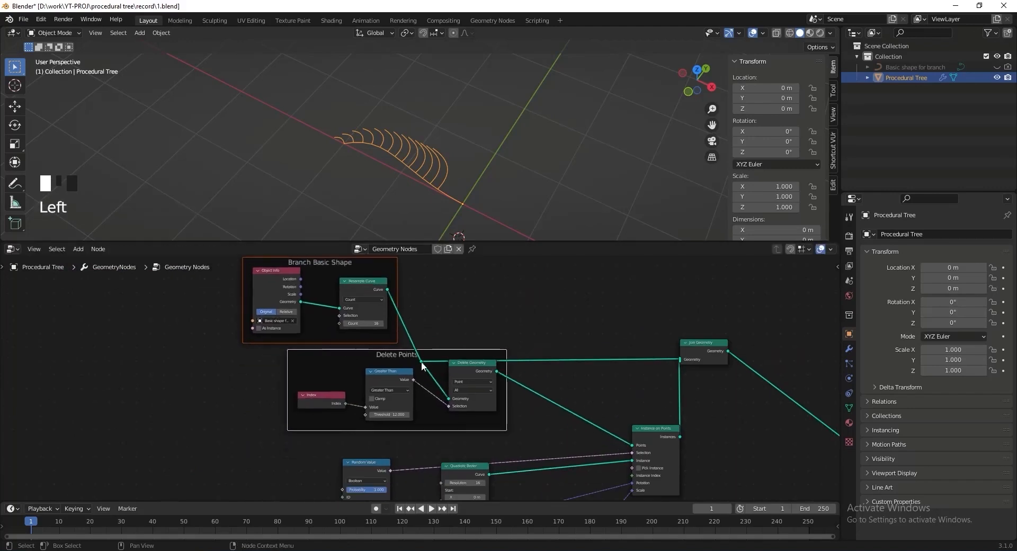
Move Quadratic Bezier before the Random Value node and space out the neighbouring nodes so they no longer overlap.
middle_click_drag(470, 465, 480, 348)
scroll(466, 358, "up", 4)
left_click_drag(493, 338, 288, 326)
left_click_drag(374, 332, 375, 310)
left_click_drag(507, 390, 506, 359)
left_click_drag(402, 442, 401, 413)
Enclose Instance on Points and all nodes feeding its instancing settings in a frame labelled "Clone the Branch 1", and save the file.
middle_click_drag(559, 428, 462, 375)
scroll(523, 396, "down", 3)
left_click_drag(610, 335, 299, 432)
key("ctrl+j")
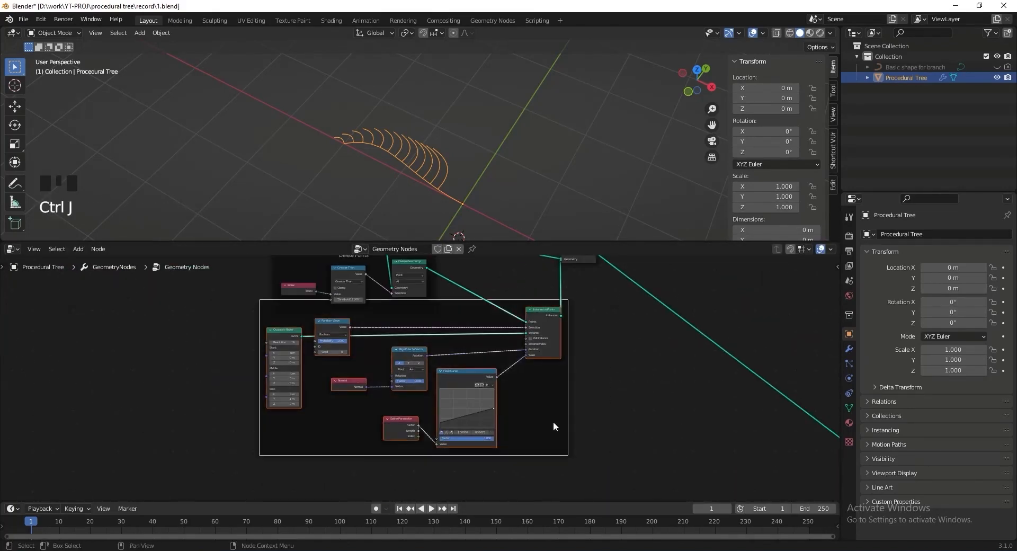
double_click(618, 392)
scroll(618, 393, "up", 4)
key("F2")
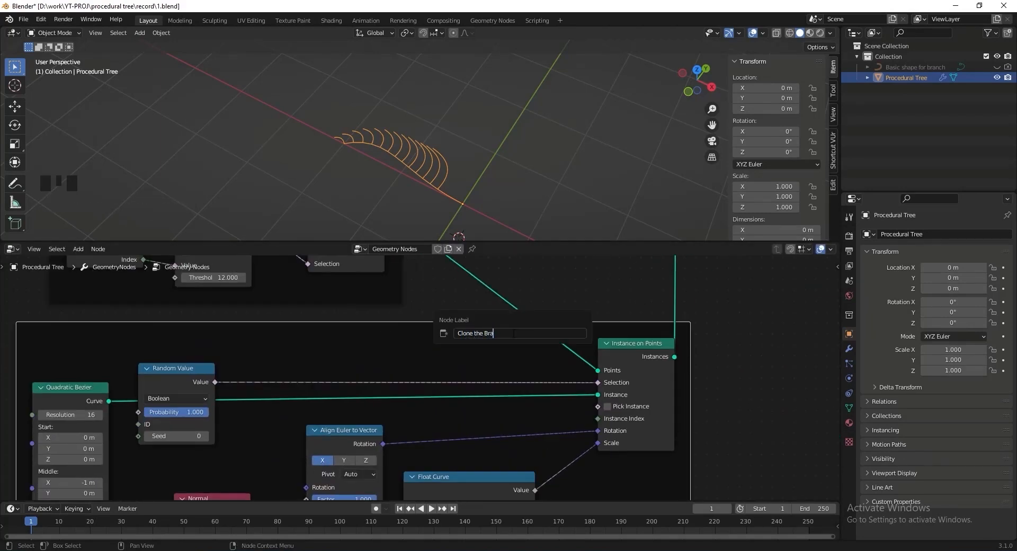
key("Return")
key("ctrl+s")
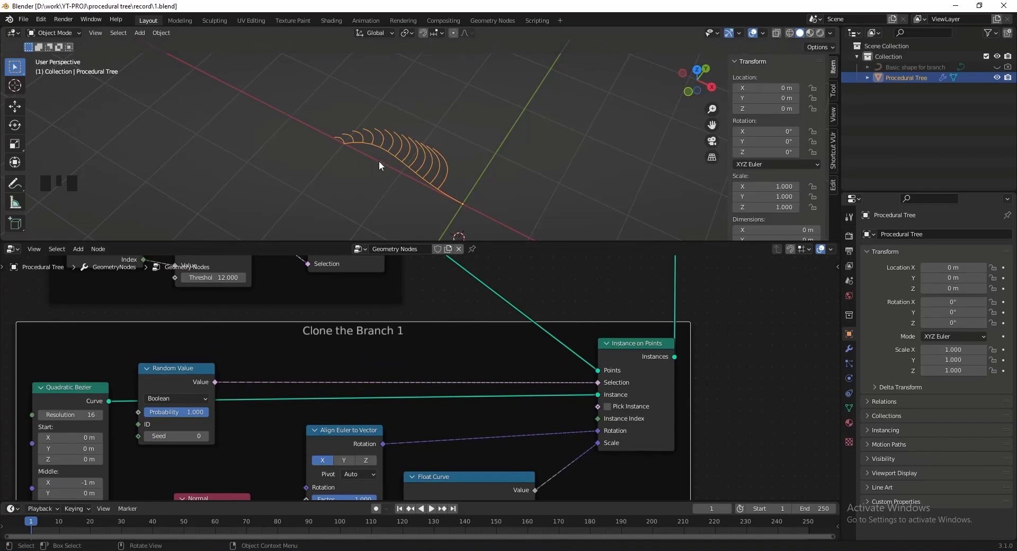
Duplicate the Clone the Branch 1 frame with its incoming links, place the copy beneath it, and link its Instances to Join Geometry.
scroll(331, 383, "down", 15)
left_click(331, 383)
mouse_move(517, 426)
middle_mouse_down()
mouse_move(422, 388)
mouse_move(506, 437)
middle_mouse_up()
left_click_drag(500, 465, 206, 325)
key("shift+ctrl+d")
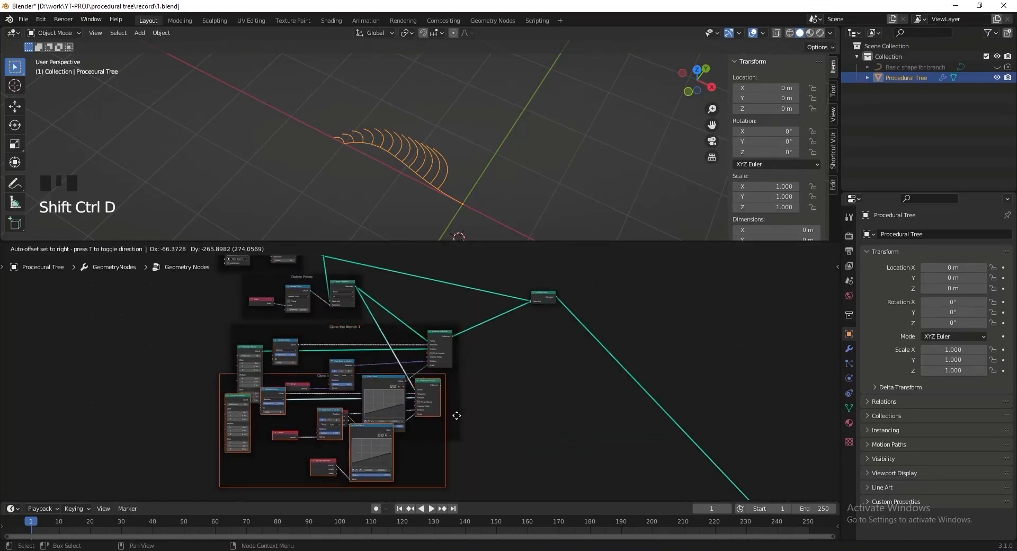
left_click(392, 426)
scroll(392, 426, "up", 3)
left_click(395, 425)
scroll(396, 425, "down", 2)
right_click_drag(338, 446, 446, 271, "alt")
Relabel the duplicated frame "Clone the Branch 2".
middle_click_drag(377, 407, 554, 306)
scroll(465, 389, "up", 11)
middle_click_drag(408, 282, 453, 322)
left_click(453, 322)
key("F2")
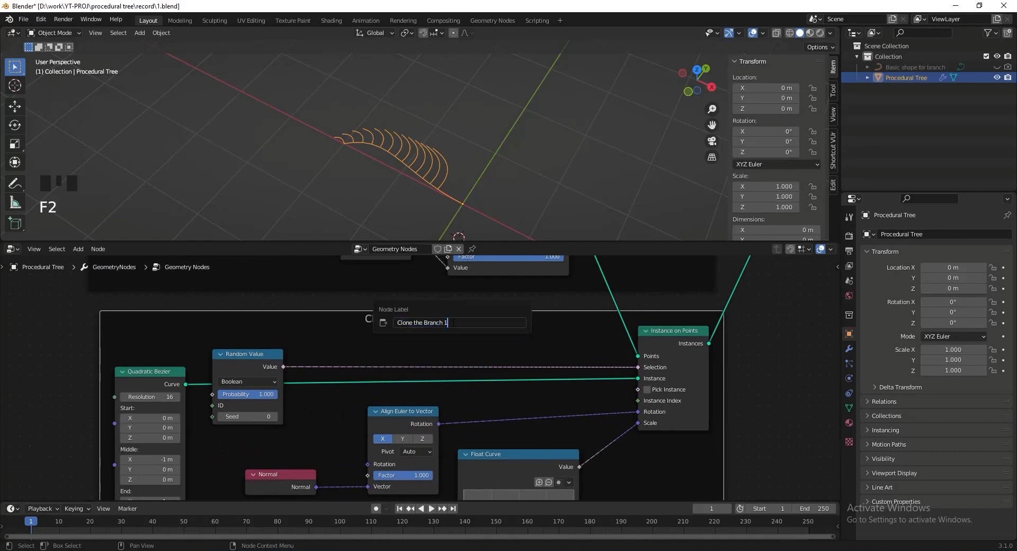
key("Return")
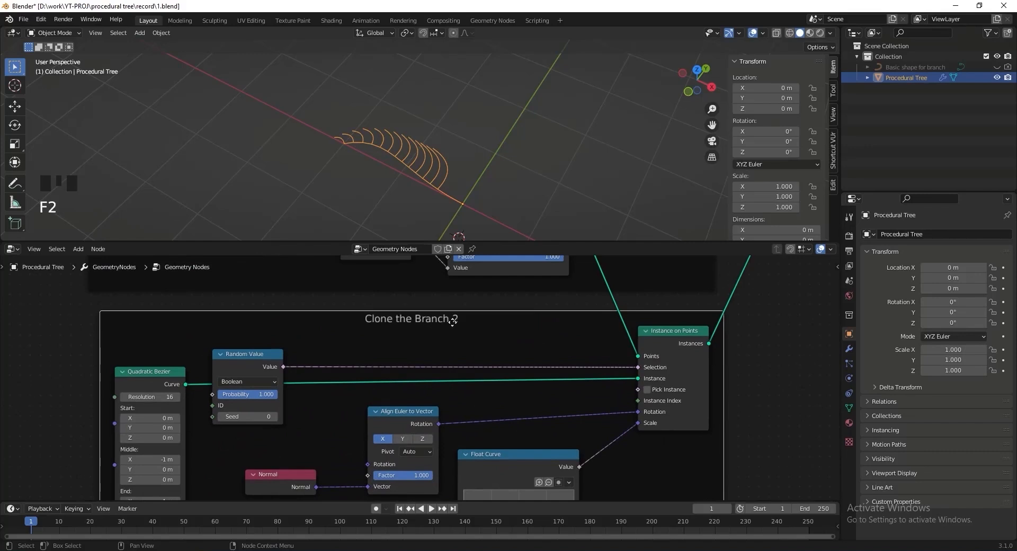
Set the Align Euler to Vector factor in the Clone the Branch 2 frame to -1.
scroll(454, 445, "up", 2)
middle_click_drag(455, 445, 437, 422)
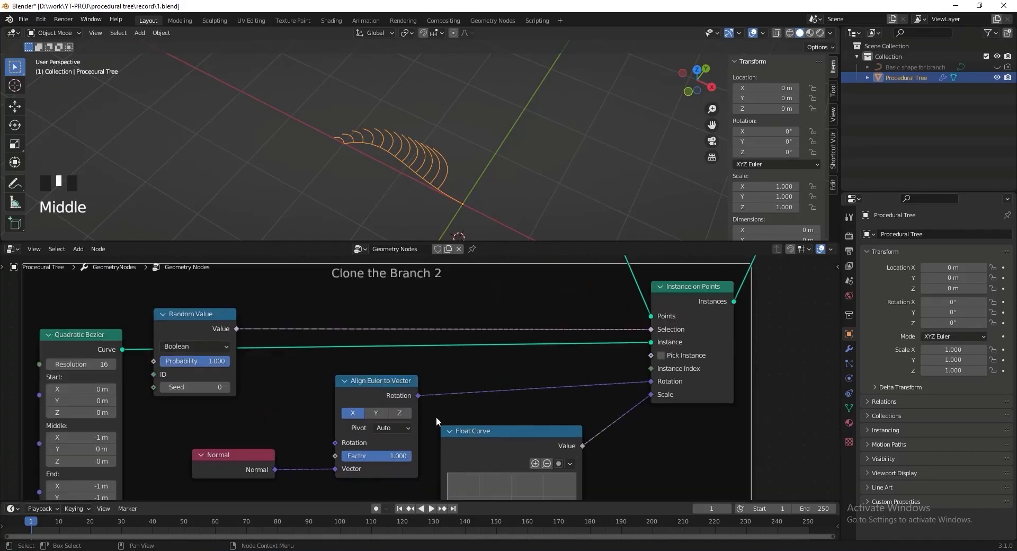
left_click(369, 457)
type("-1")
key("Return")
middle_click_drag(467, 202, 455, 164)
middle_click_drag(141, 430, 359, 401)
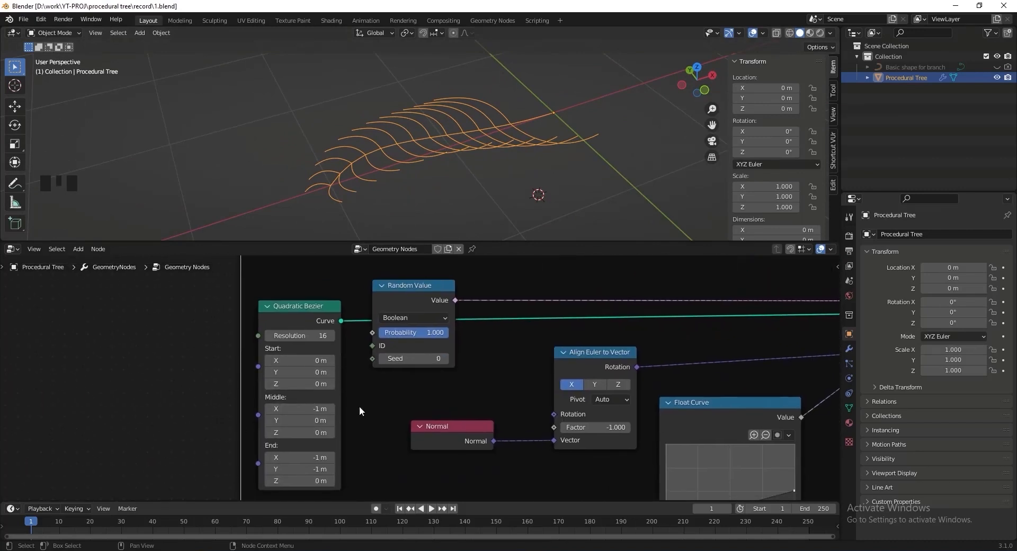
In the Clone the Branch 2 frame's Quadratic Bezier, set Middle Y to 0.1 m, End X to -0.9 m and End Y to 1.4 m, and save.
scroll(365, 392, "up", 3)
left_click(294, 398)
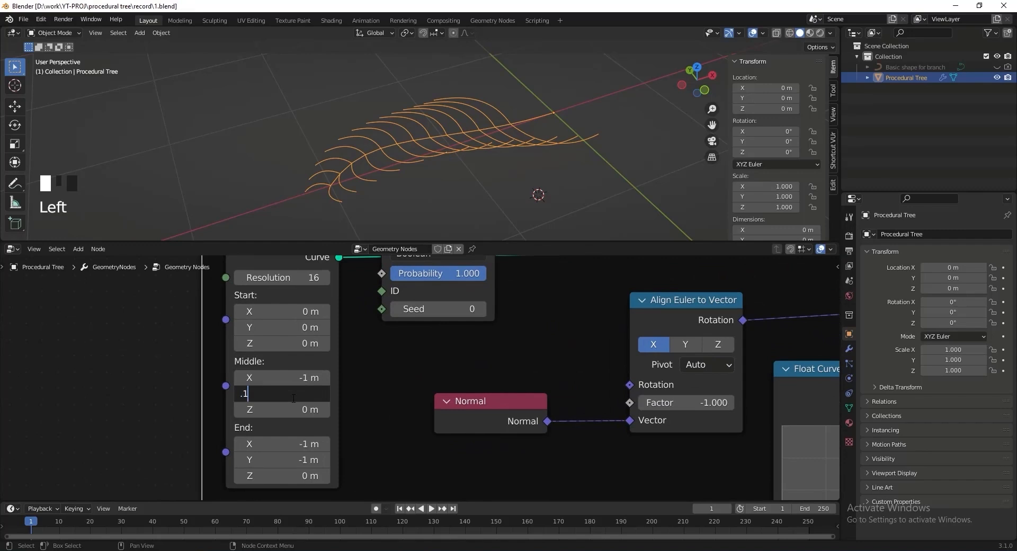
key("Tab")
key("Tab")
type("-0.")
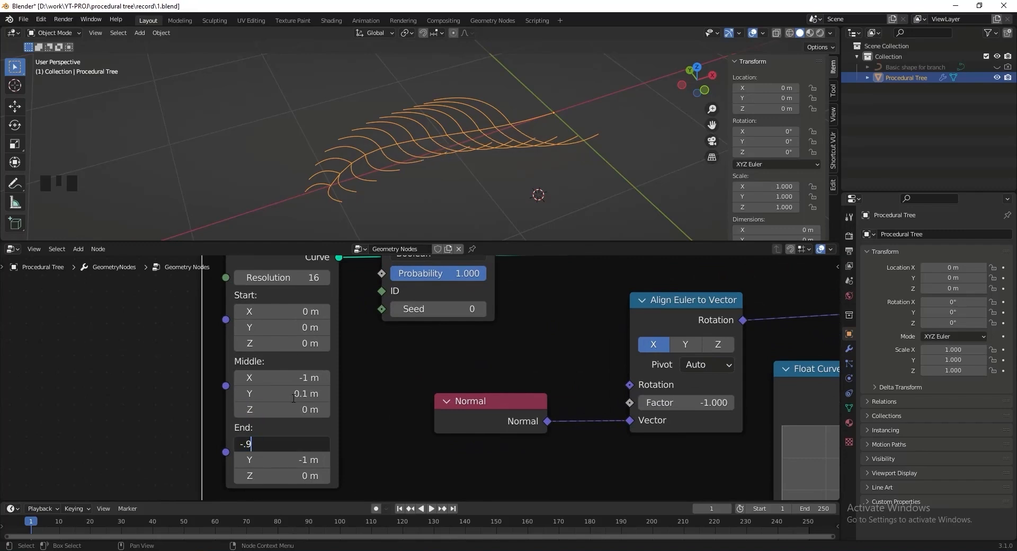
type("9")
key("Tab")
type("1.4")
key("Return")
middle_click_drag(402, 159, 461, 165)
key("ctrl+s")
Set the Random Value node in the Clone the Branch 2 frame to Probability 0.683 and Seed 2, and save the file.
scroll(484, 359, "up", 4)
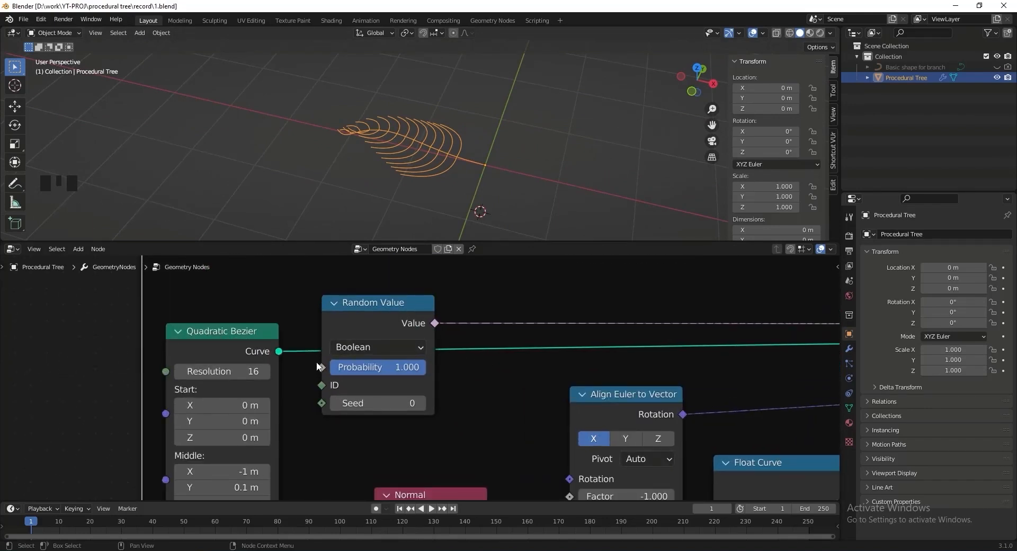
mouse_move(412, 366)
left_mouse_down()
mouse_move(394, 366)
mouse_move(403, 366)
left_mouse_up()
left_click(421, 404)
left_click(422, 403)
middle_click_drag(445, 161, 533, 156)
key("ctrl+s")
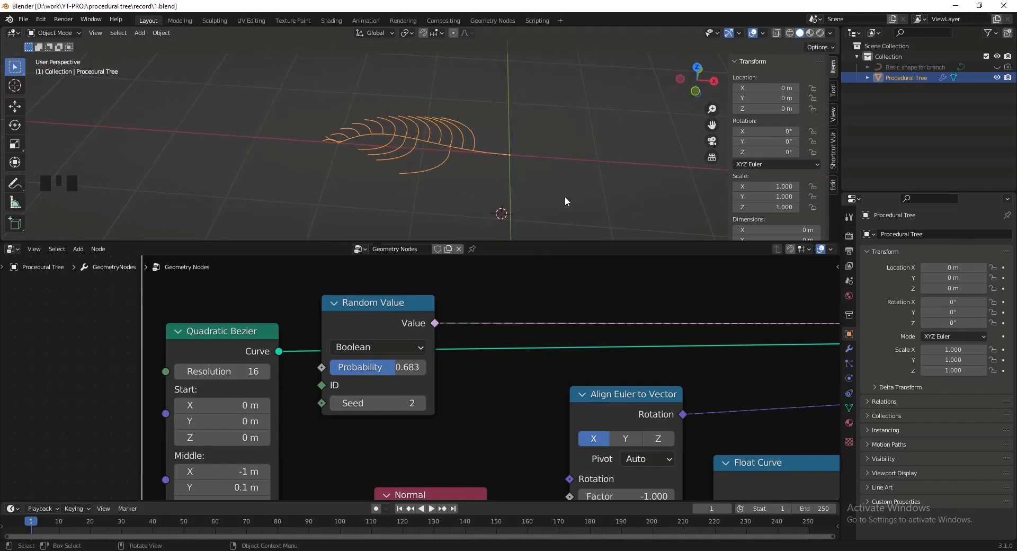
Duplicate Join Geometry beneath the original and link the Instances of both Clone the Branch 1 and Clone the Branch 2 to the copy.
scroll(439, 329, "down", 20)
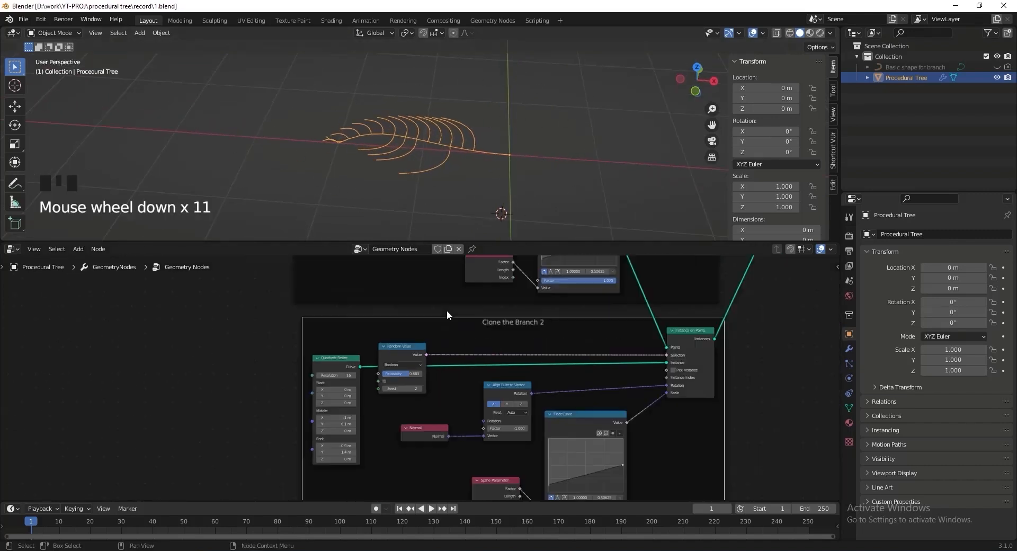
mouse_move(555, 353)
middle_mouse_down()
mouse_move(412, 341)
mouse_move(348, 361)
mouse_move(333, 299)
middle_mouse_up()
scroll(348, 361, "up", 4)
left_click_drag(333, 299, 358, 301)
middle_click_drag(358, 301, 329, 342, "ctrl")
scroll(317, 325, "up", 5)
scroll(313, 331, "up", 1)
key("shift+d")
left_click(311, 415)
scroll(296, 409, "down", 3)
middle_click_drag(247, 419, 519, 372)
scroll(418, 374, "up", 3)
left_click(383, 356)
left_click_drag(386, 358, 655, 365)
scroll(475, 405, "down", 4)
scroll(454, 347, "down", 3)
middle_click_drag(454, 348, 429, 339)
left_click_drag(380, 456, 510, 297)
Duplicate the Clone the Branch 1 frame beyond the Join Geometry nodes and link the second Join Geometry to the copy's Instance on Points Points input.
scroll(510, 297, "up", 1)
mouse_move(57, 321)
left_mouse_down()
mouse_move(425, 446)
mouse_move(407, 466)
left_mouse_up()
key("shift+d")
left_click(691, 398)
middle_click_drag(660, 381, 239, 435)
scroll(506, 397, "up", 10)
scroll(508, 395, "down", 2)
mouse_move(122, 357)
left_mouse_down()
mouse_move(202, 312)
mouse_move(463, 329)
mouse_move(628, 356)
left_mouse_up()
Relabel the newly duplicated frame "Clone the Branch 3" and save the file.
key("F2")
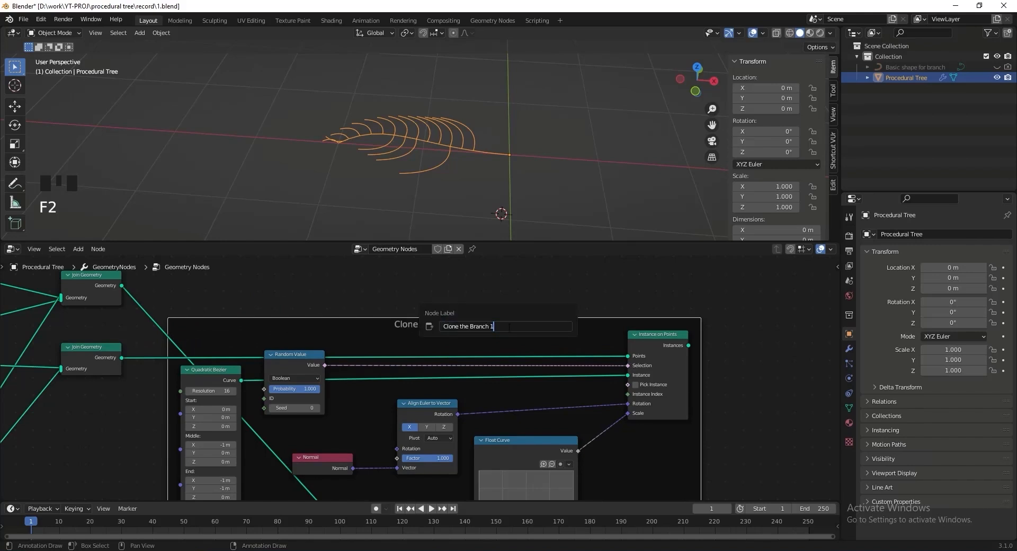
type("3")
key("Return")
key("ctrl+s")
Move the original Join Geometry past the Clone the Branch 3 frame and replace its two clone links with one from the second Join Geometry.
scroll(547, 312, "down", 3)
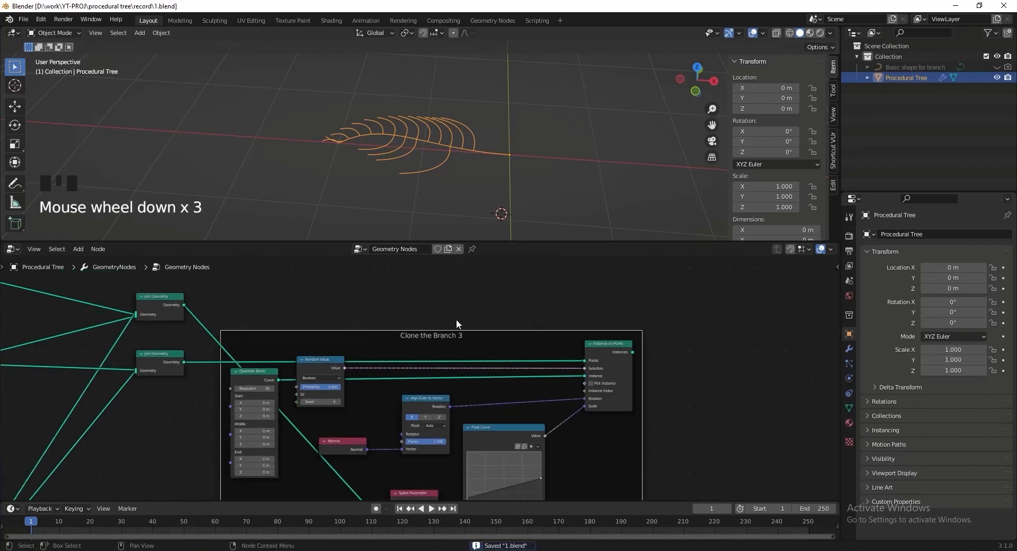
left_click_drag(180, 303, 705, 291)
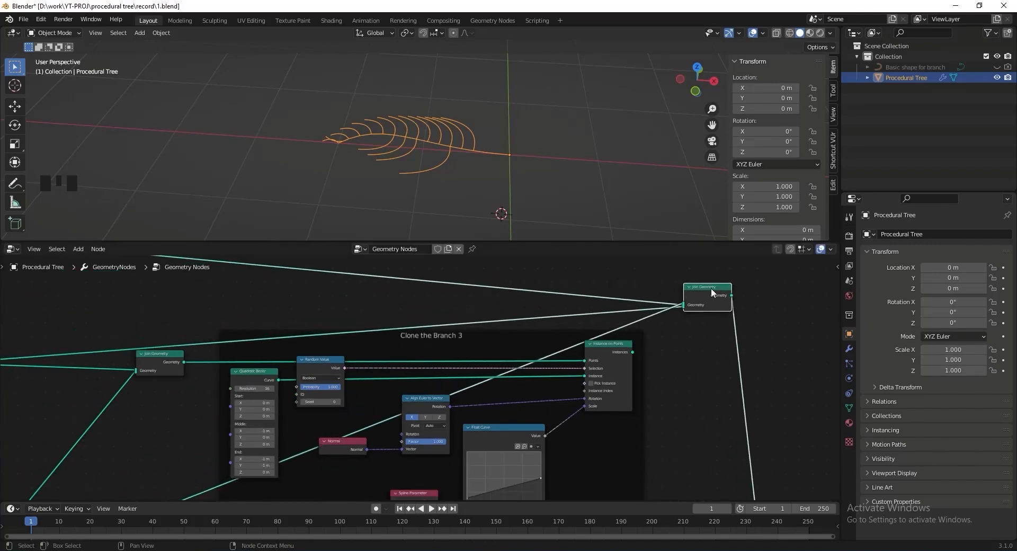
scroll(704, 290, "down", 3)
middle_click_drag(211, 477, 264, 435)
right_click_drag(263, 447, 277, 399, "ctrl")
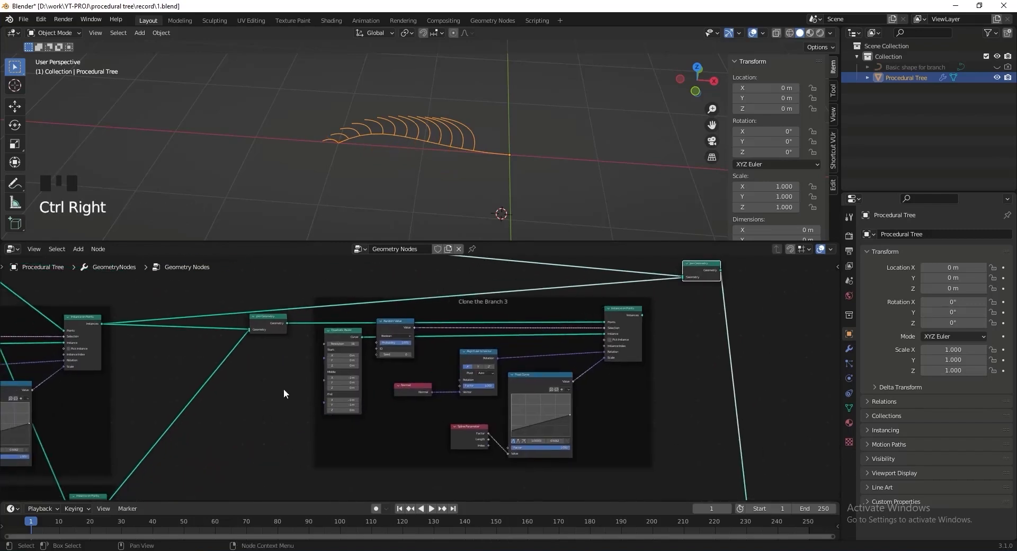
middle_click_drag(241, 335, 230, 396)
right_click_drag(230, 396, 227, 348, "ctrl")
scroll(237, 396, "up", 4)
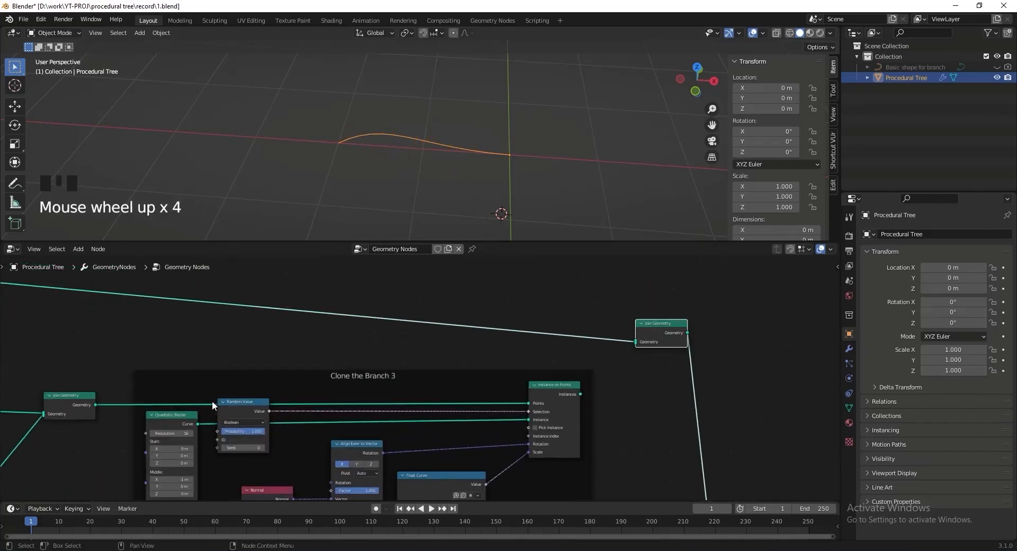
left_click_drag(97, 405, 631, 342)
Duplicate the final Join Geometry beneath itself and route the Clone the Branch 3 Instances through the copy into the final Join Geometry.
left_click(653, 337)
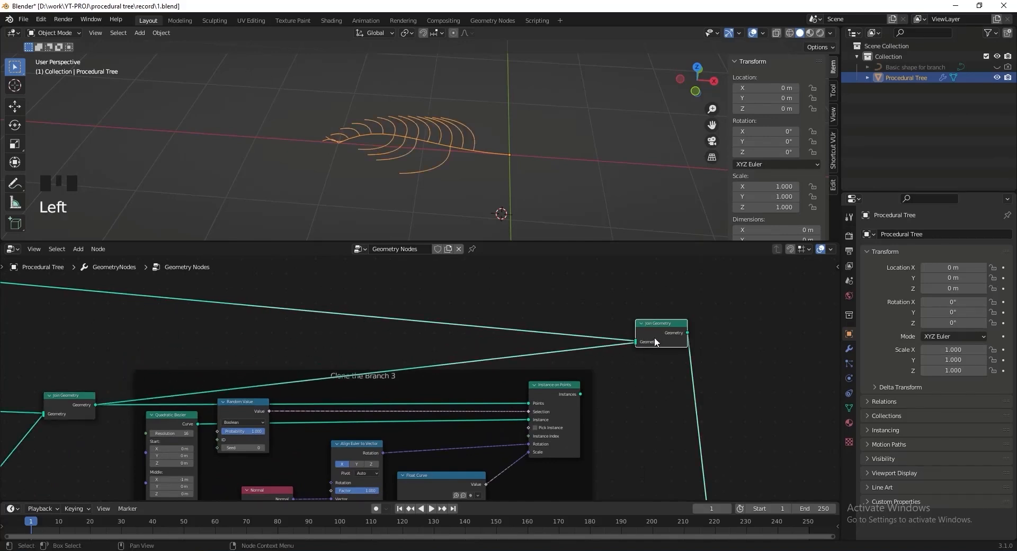
key("shift+d")
left_click(650, 389)
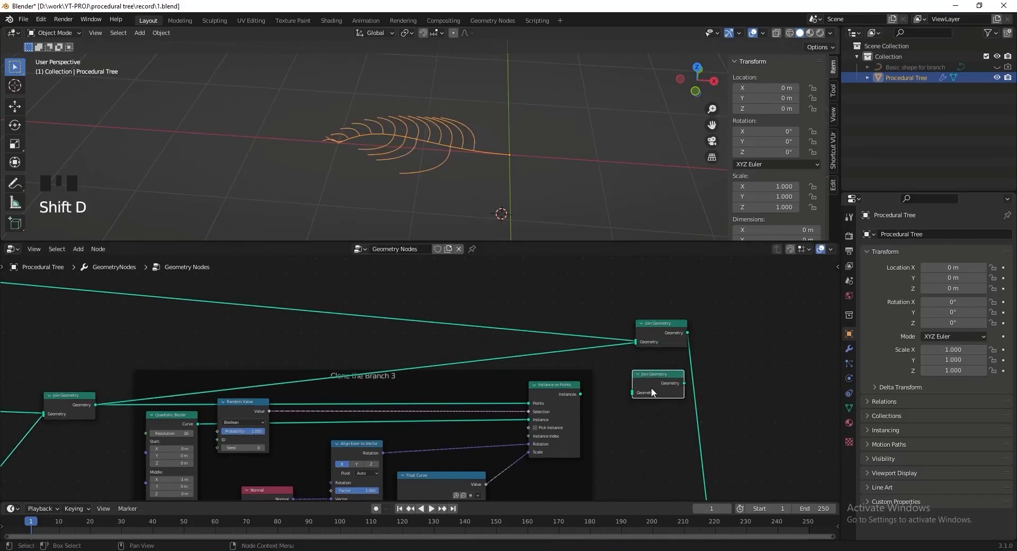
scroll(650, 395, "up", 4)
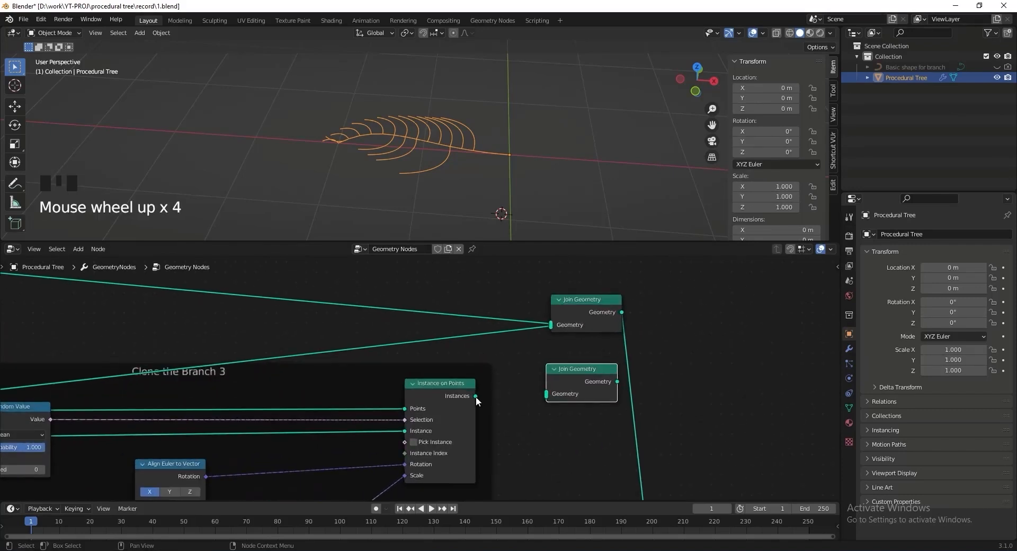
left_click_drag(475, 396, 546, 394)
left_click_drag(617, 381, 548, 328)
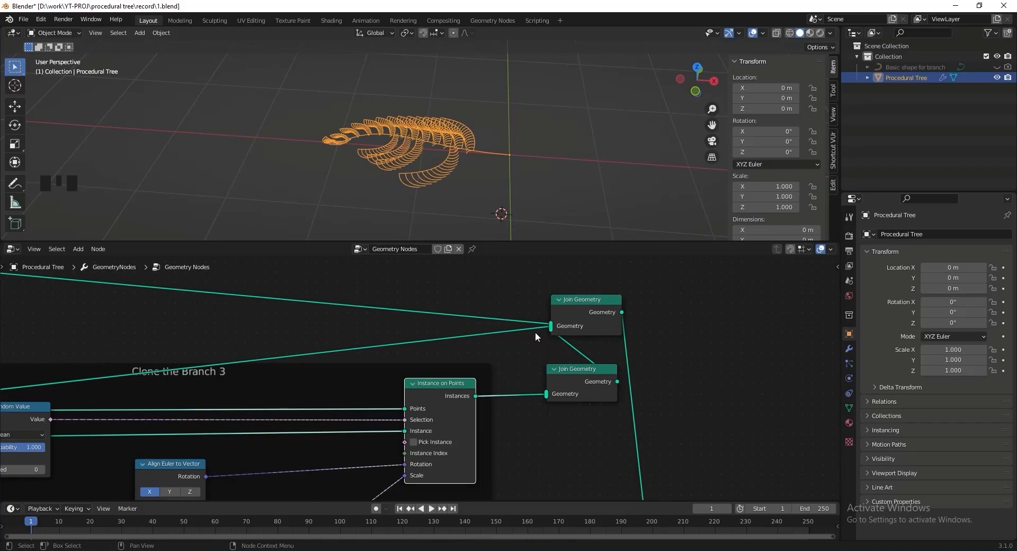
Insert a Resample Curve node before the Points input in the Clone the Branch 3 frame and set its Count to 6.
middle_click_drag(318, 386, 475, 308)
key("shift+a")
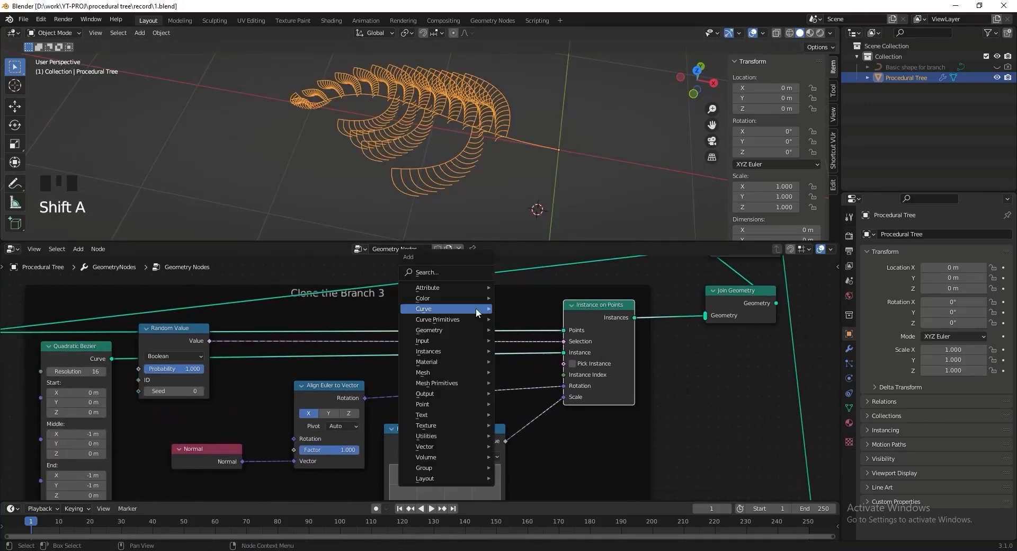
type("s")
type("resa")
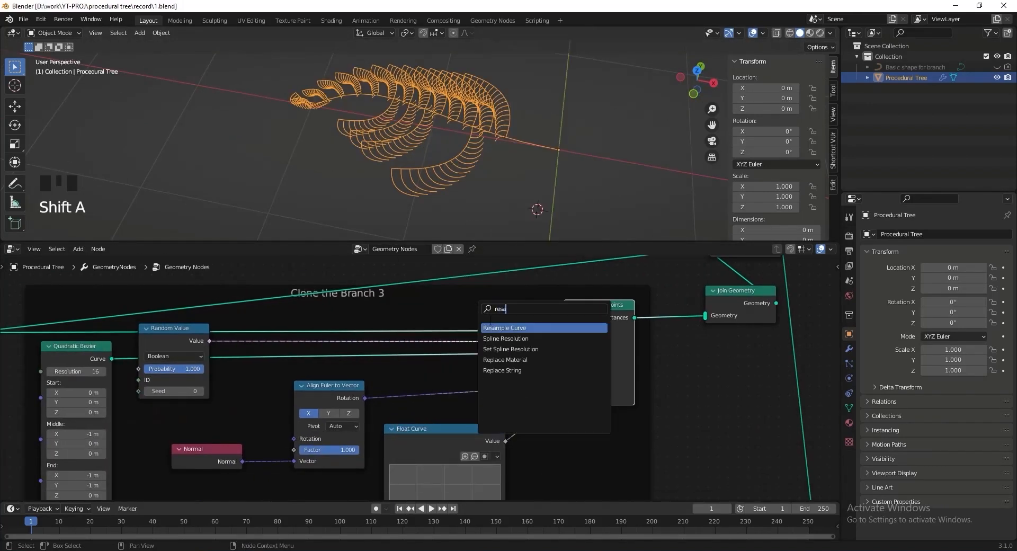
key("Return")
left_click(497, 339)
scroll(497, 341, "up", 2)
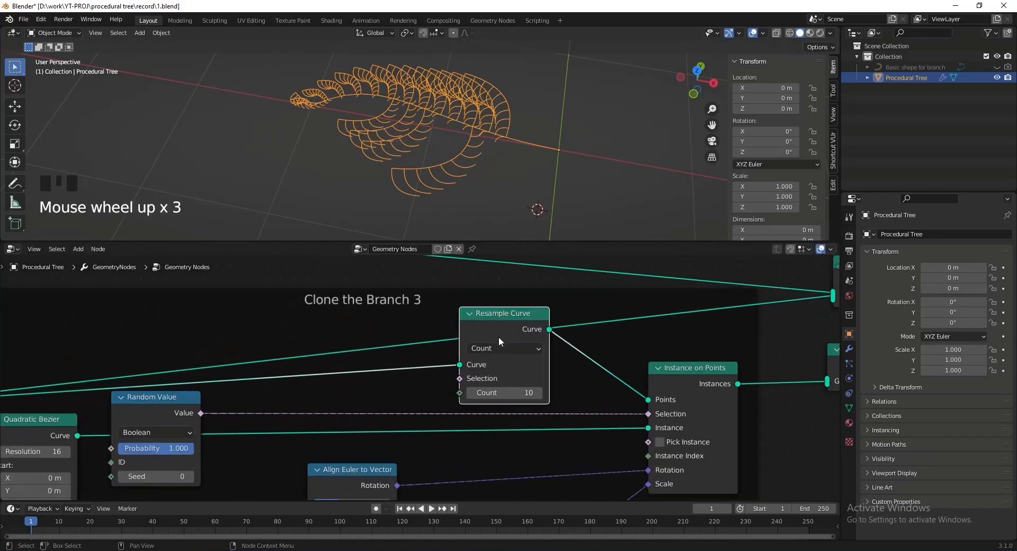
left_click(535, 392)
type("6")
key("Return")
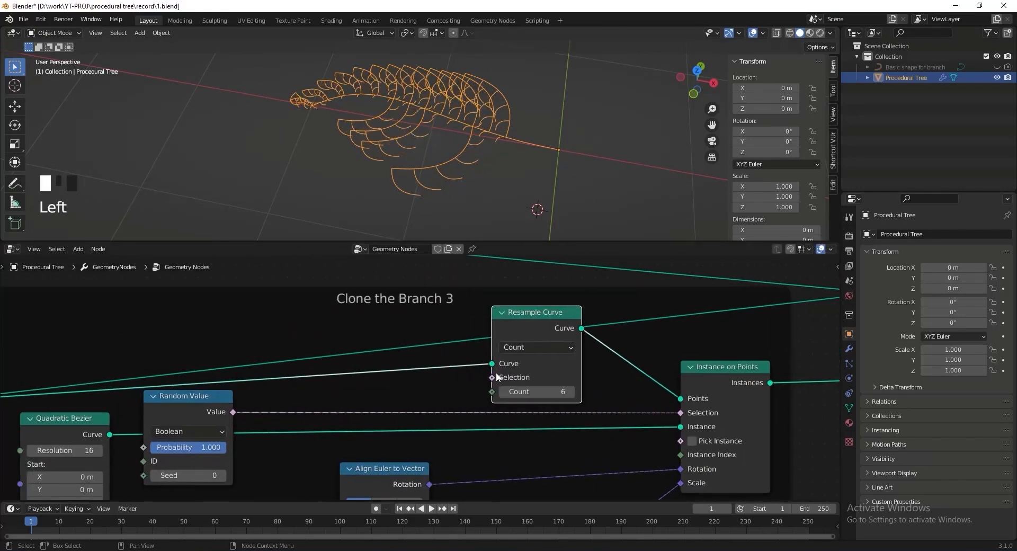
Set the Random Value Probability in the Clone the Branch 3 frame to 0.800.
scroll(314, 388, "down", 3)
scroll(455, 358, "up", 2)
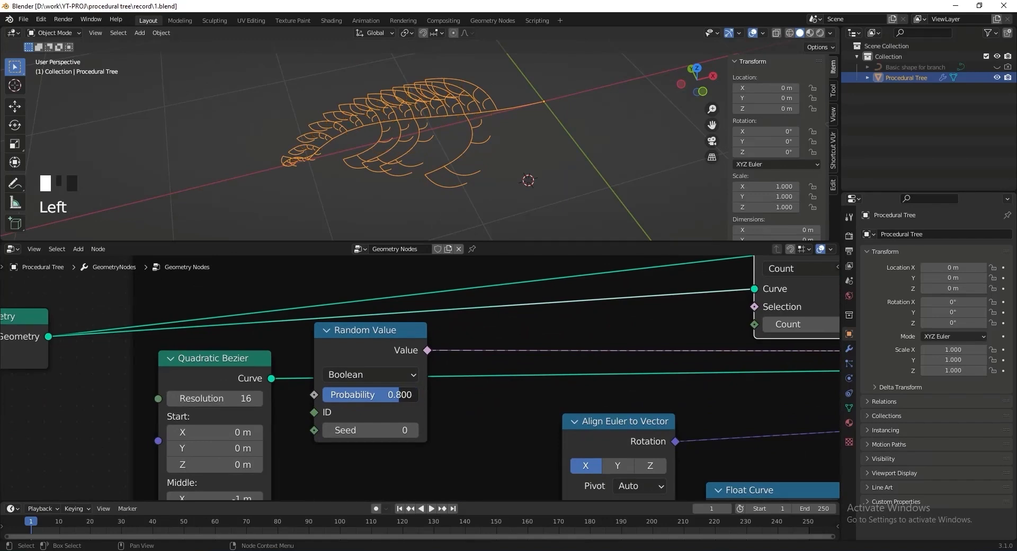
mouse_move(460, 165)
middle_mouse_down()
mouse_move(479, 183)
mouse_move(452, 160)
middle_mouse_up()
In the Clone the Branch 3 Float Curve, lower the end point and set the start point's height to about 0.18.
scroll(451, 352, "down", 3)
middle_click_drag(450, 352, 344, 401)
middle_click_drag(433, 497, 410, 339)
scroll(498, 434, "up", 4)
left_click_drag(589, 395, 586, 453)
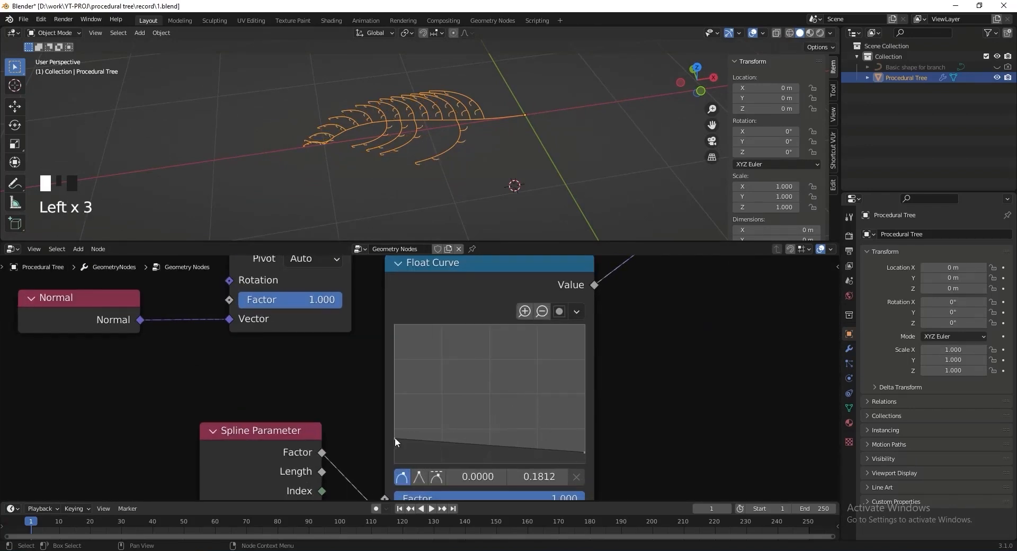
middle_click_drag(445, 154, 456, 135)
Set the Clone the Branch 3 Quadratic Bezier to Middle X 0 m, Y 3.2 m and End X -3.6 m, Y 3.6 m, and save the file.
scroll(428, 318, "down", 5)
middle_click_drag(428, 318, 467, 384)
scroll(401, 382, "up", 5)
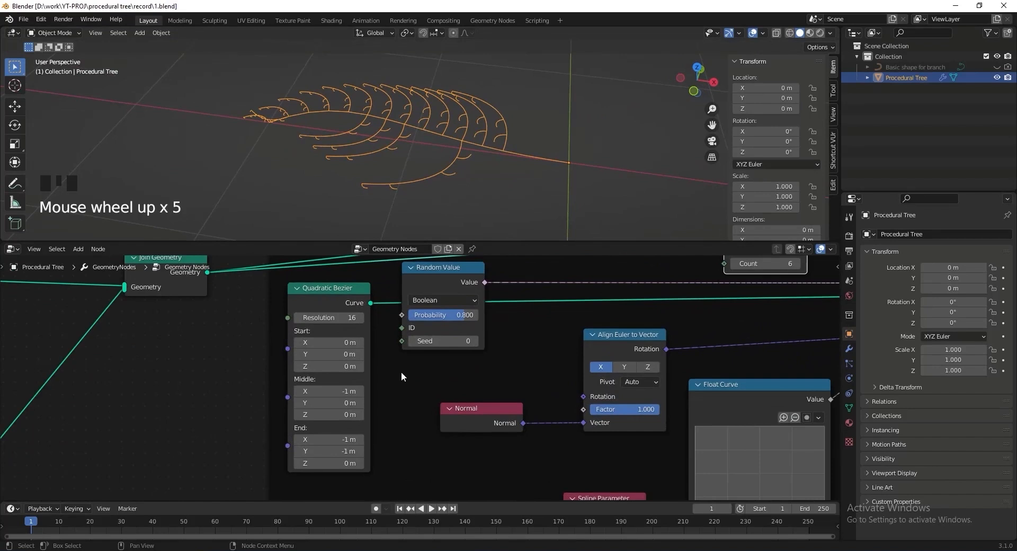
scroll(364, 392, "up", 2)
middle_click_drag(364, 393, 401, 344)
left_click(307, 364)
type("0")
key("Tab")
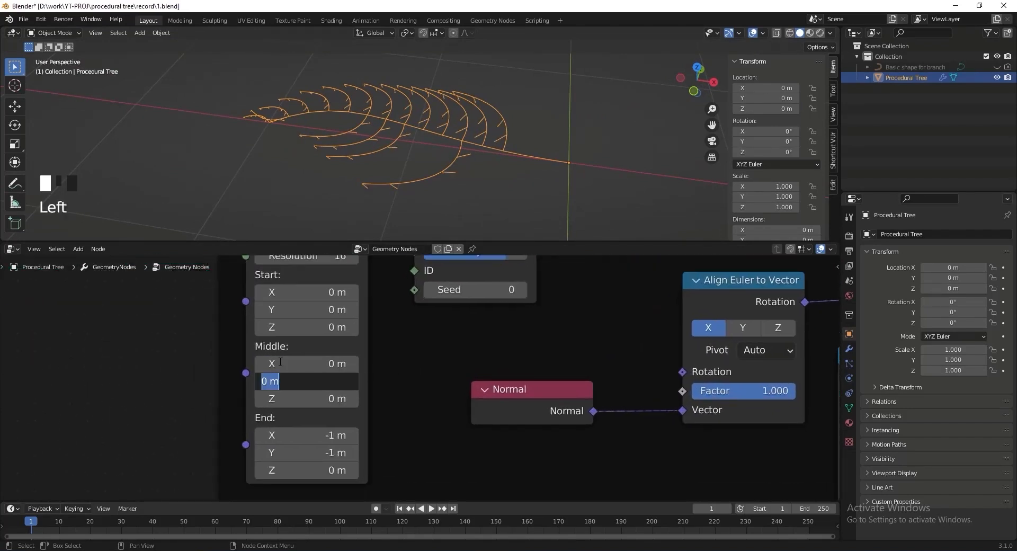
type("3.2")
key("Tab")
key("Tab")
type("-3.6")
key("Tab")
key("Return")
middle_click_drag(418, 222, 433, 96)
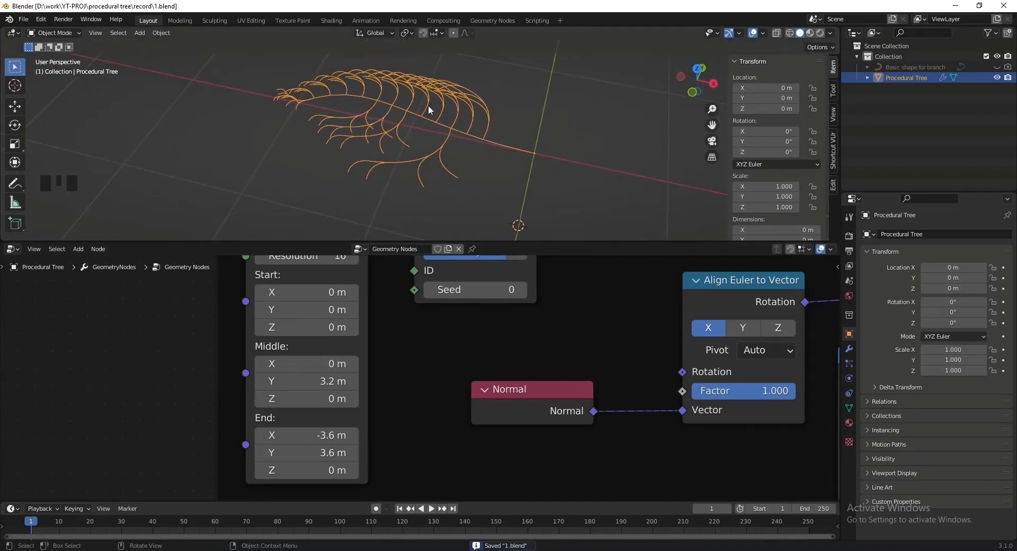
Duplicate the Clone the Branch 3 frame with its incoming links and place the copy beneath it.
scroll(448, 360, "down", 20)
scroll(479, 339, "down", 4)
middle_click_drag(510, 348, 445, 334)
scroll(445, 334, "up", 3)
left_click_drag(309, 279, 504, 432)
key("ctrl+shift+d")
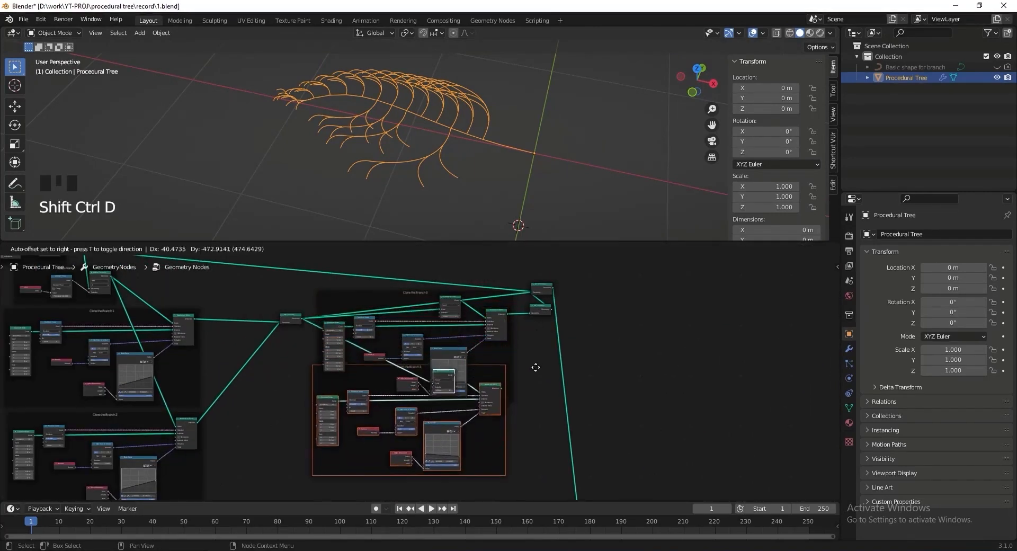
left_click(539, 410)
Relabel the duplicated frame "Clone the Branch 4".
middle_click_drag(536, 415, 529, 389)
scroll(520, 430, "up", 8)
scroll(458, 387, "up", 6)
left_click(374, 313)
left_click(385, 338)
key("F2")
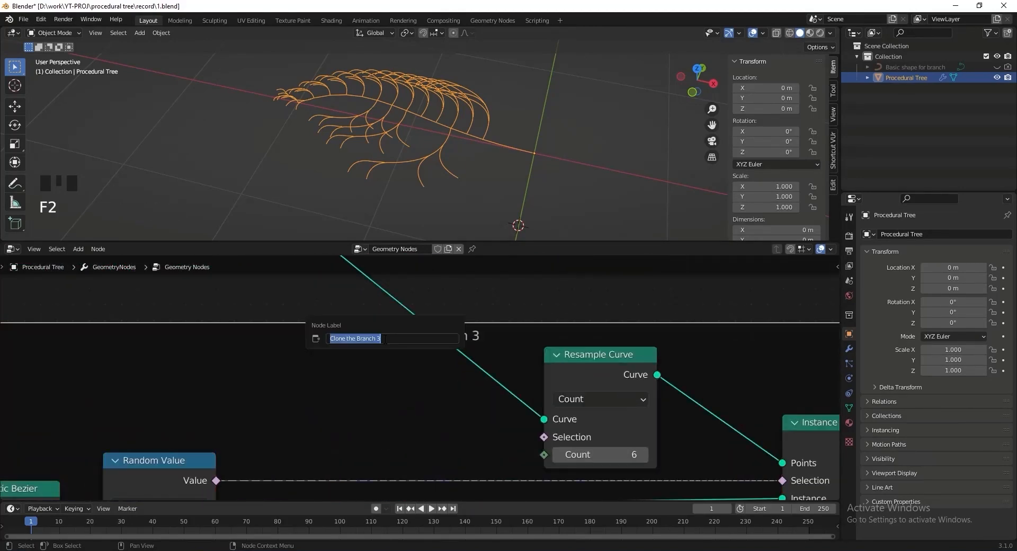
type("4")
key("Return")
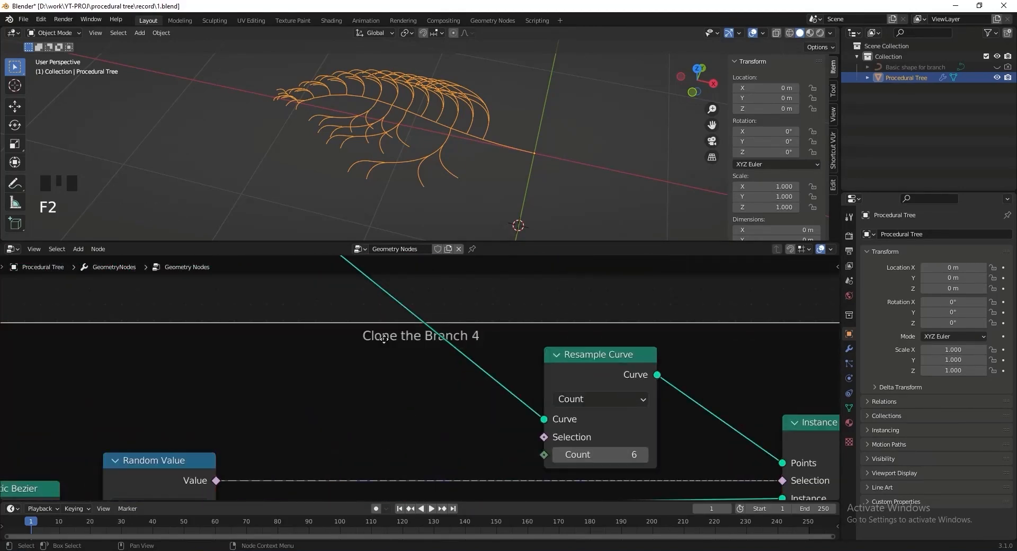
Link the Clone the Branch 4 Instances to the Join Geometry that collects the Clone the Branch 3 Instances.
scroll(411, 344, "down", 10)
middle_click_drag(609, 374, 324, 403)
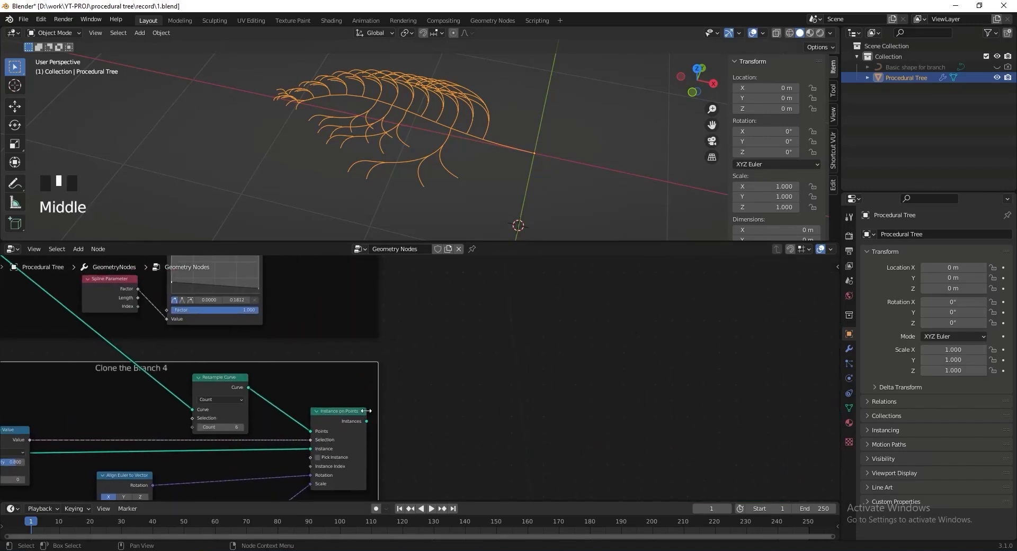
left_click(366, 422)
mouse_move(366, 421)
left_mouse_down()
mouse_move(479, 324)
mouse_move(534, 154)
mouse_move(550, 358)
mouse_move(422, 353)
left_mouse_up()
scroll(423, 369, "down", 3)
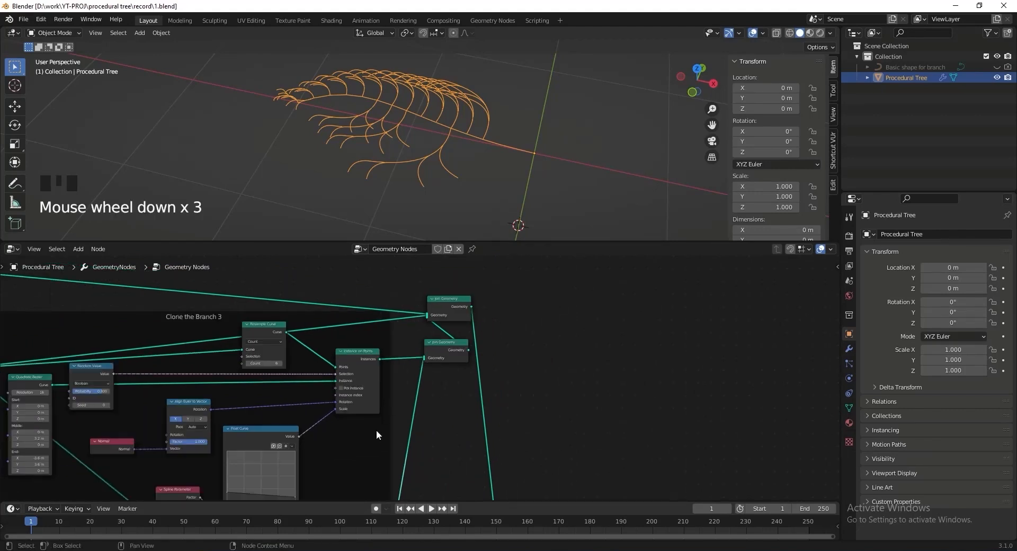
Enlarge the node editor area and set the Align Euler to Vector axis in the Clone the Branch 4 frame to Y.
middle_click_drag(394, 401, 578, 274)
scroll(364, 382, "up", 4)
middle_click_drag(393, 411, 401, 394)
left_click_drag(476, 242, 478, 201)
middle_click_drag(456, 297, 450, 270)
middle_click_drag(431, 416, 431, 351)
left_click(371, 366)
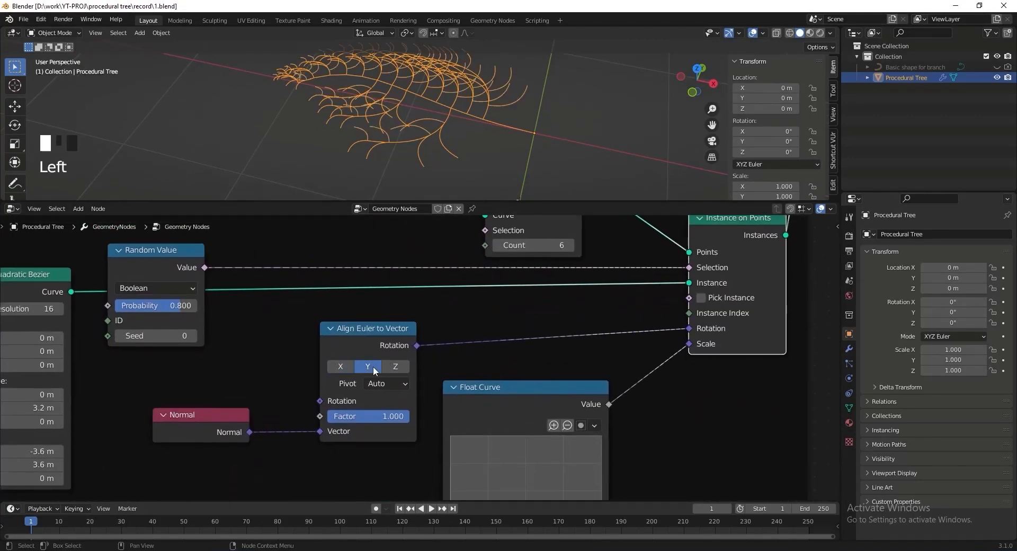
In the Clone the Branch 4 Float Curve, lower the start point, set the end point's height to 0.0625, and save the file.
middle_click_drag(439, 153, 427, 126)
scroll(477, 403, "down", 2)
middle_click_drag(523, 463, 511, 396)
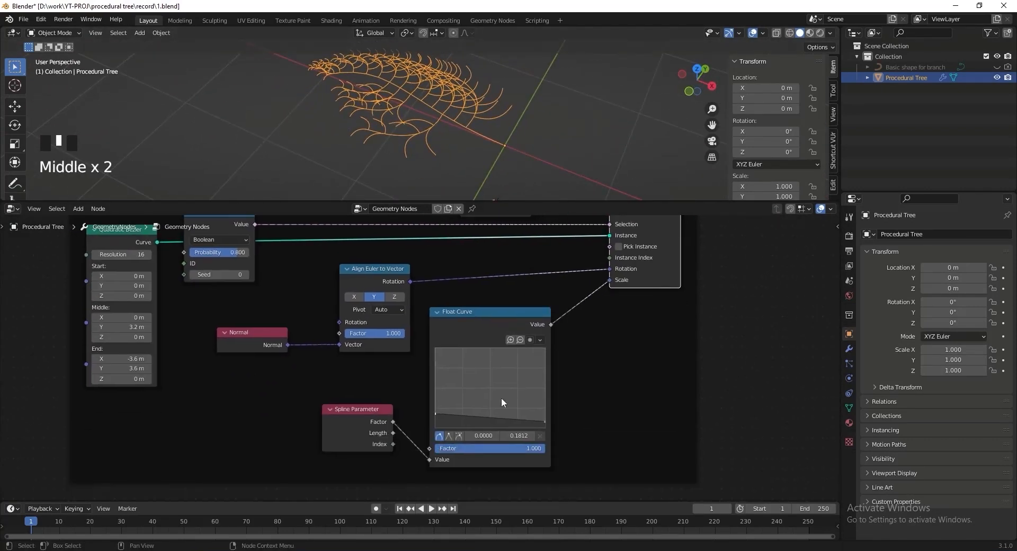
left_click_drag(436, 414, 436, 420)
left_click_drag(545, 422, 545, 422)
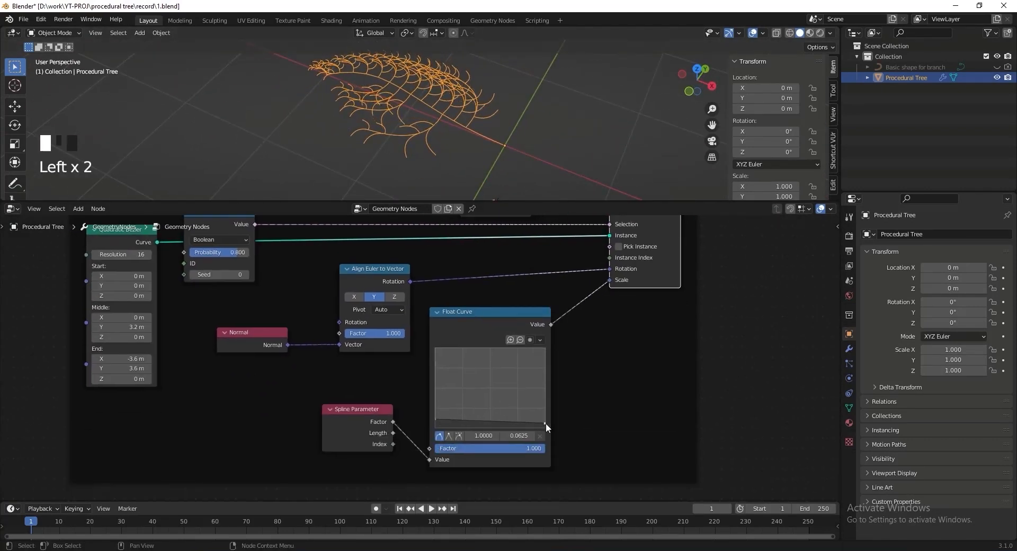
scroll(399, 148, "up", 3)
middle_click_drag(398, 142, 395, 157)
scroll(395, 156, "down", 2)
key("ctrl+s")
Set the Random Value Probability in the Clone the Branch 4 frame to 0.600.
scroll(352, 257, "up", 2)
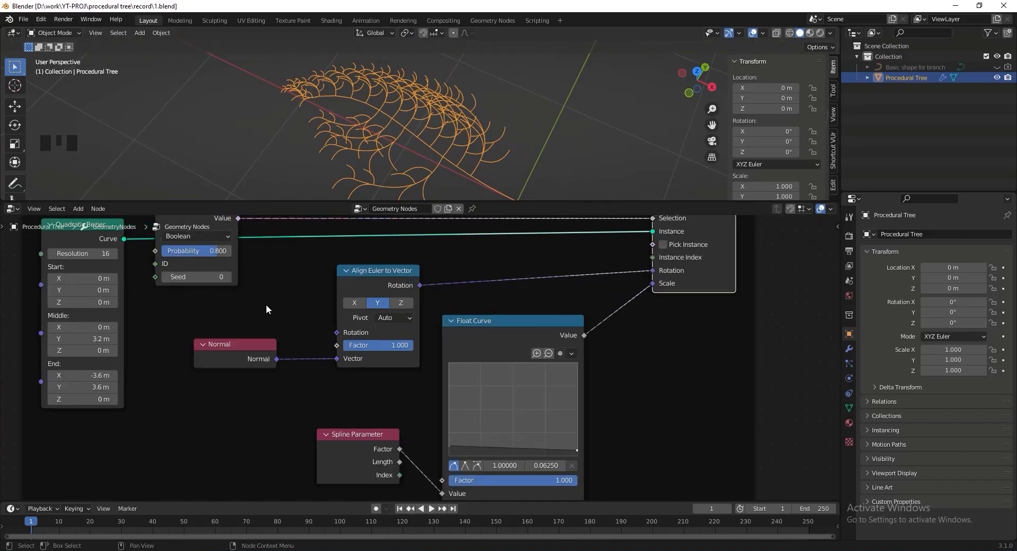
middle_click_drag(281, 300, 330, 375)
scroll(330, 375, "up", 5)
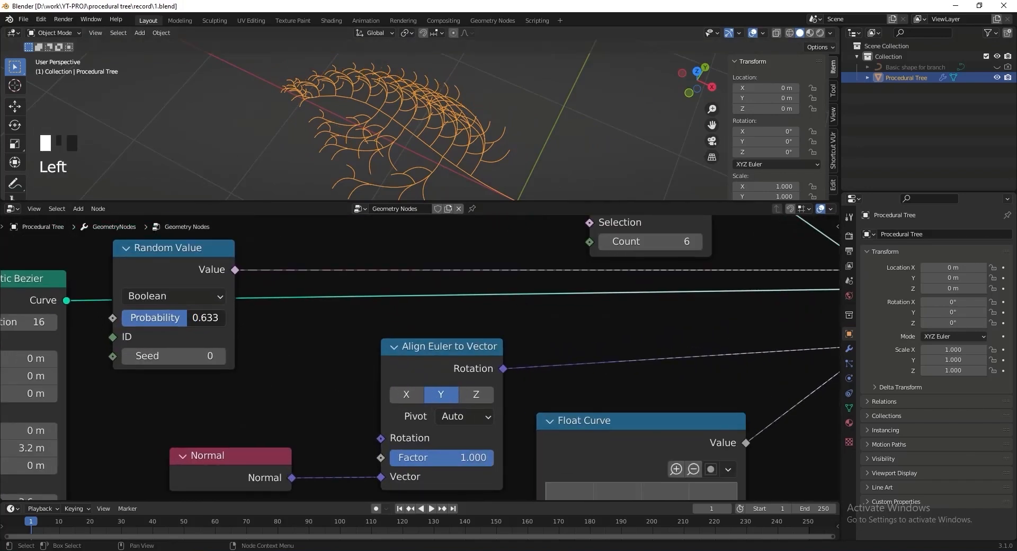
middle_click_drag(444, 122, 466, 138)
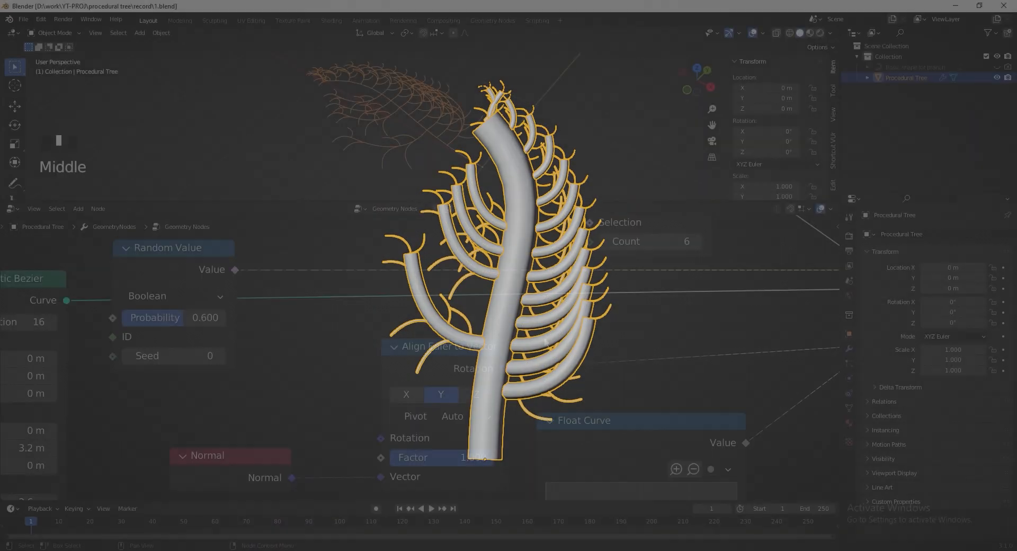
scroll(545, 337, "down", 14)
middle_click_drag(567, 318, 410, 359)
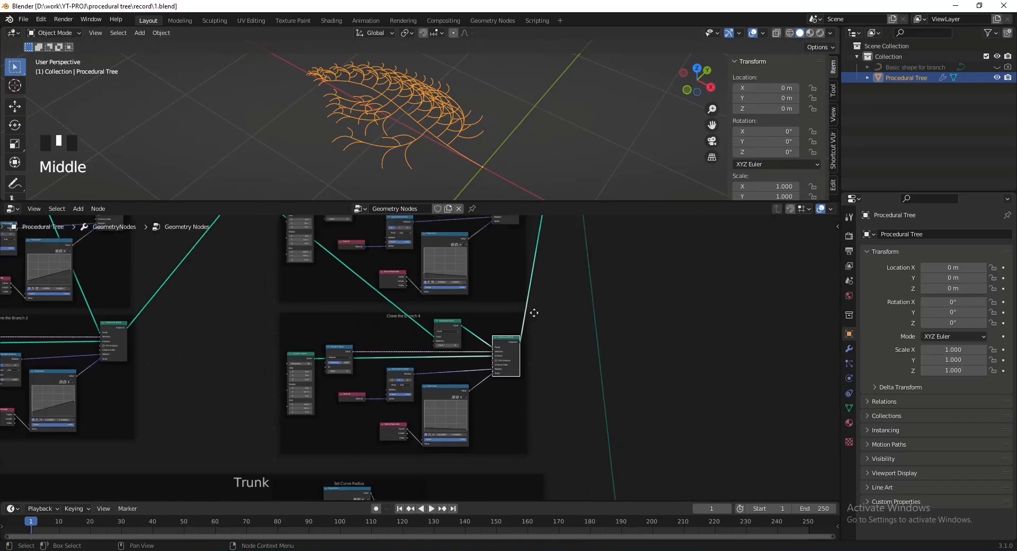
Rearrange the Join Geometry nodes and Group Output to leave room for another node before the output.
scroll(410, 359, "down", 8)
left_click_drag(467, 477, 497, 390)
left_click_drag(509, 292, 518, 276)
scroll(448, 328, "up", 10)
middle_click_drag(448, 327, 375, 371)
left_click_drag(325, 273, 378, 277)
Insert a Curve to Mesh node between the final Join Geometry and the Group Output.
scroll(450, 276, "up", 10)
key("shift+a")
left_click(504, 381)
type("curve to")
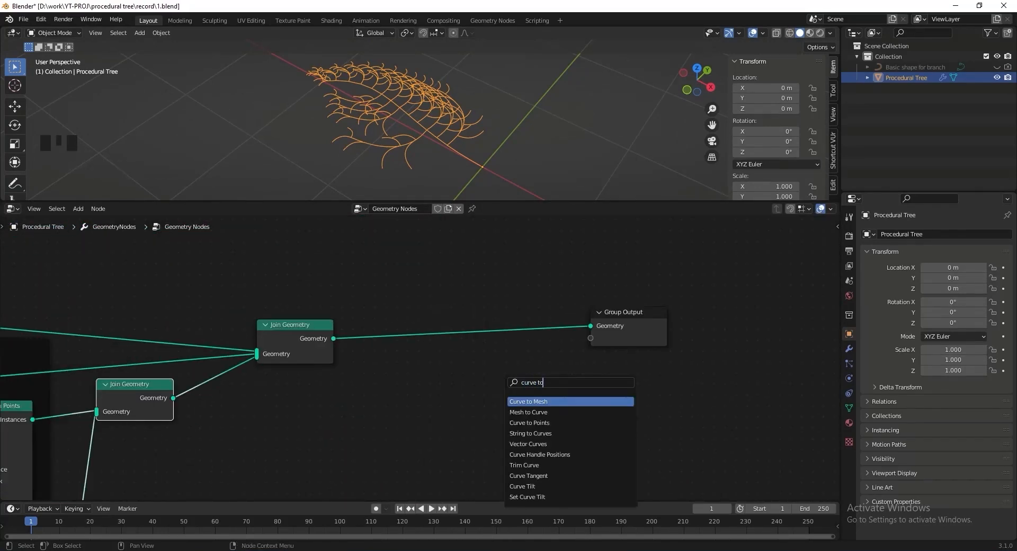
key("Return")
left_click(483, 317)
scroll(427, 361, "up", 1)
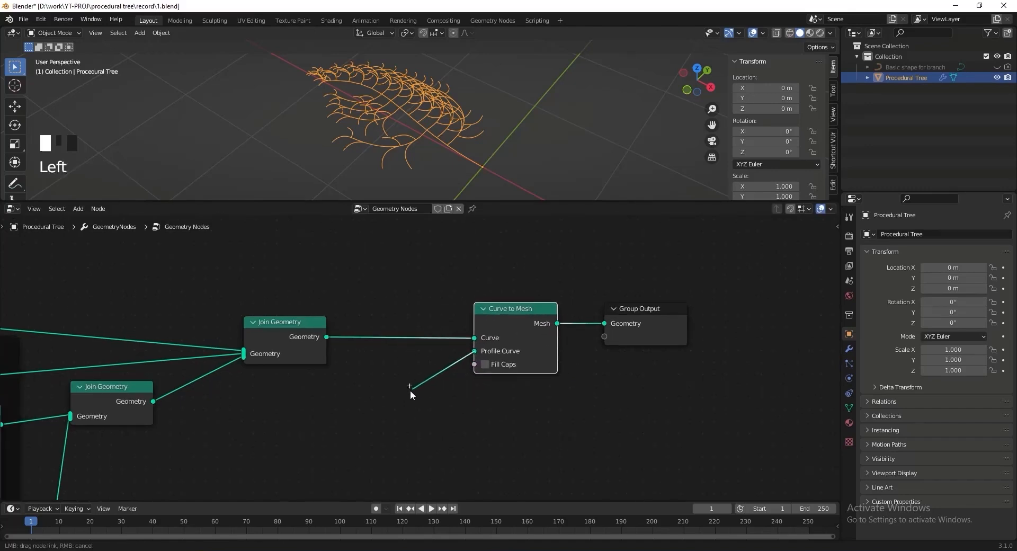
Feed a Curve Circle into the Curve to Mesh Profile Curve, with resolution 6 and radius 0.1 m.
left_click_drag(413, 389, 413, 389)
type("curve cir")
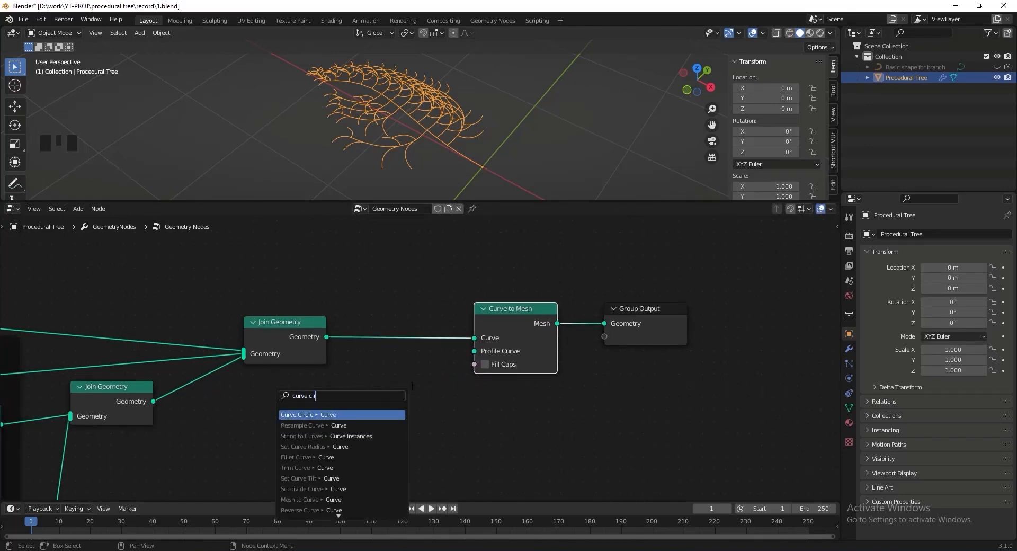
left_click(391, 415)
scroll(379, 427, "up", 4)
left_click(379, 427)
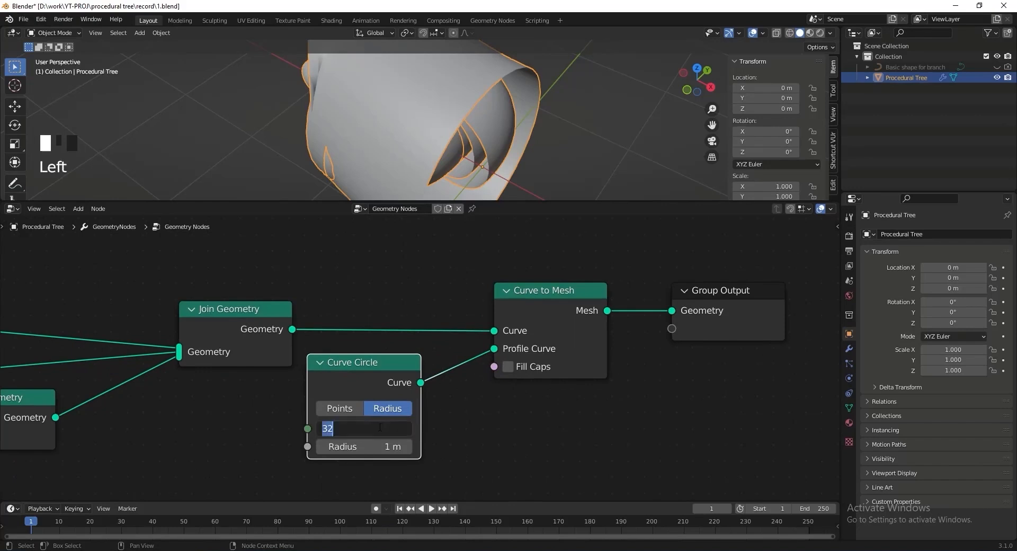
key("Return")
left_click_drag(374, 447, 337, 447)
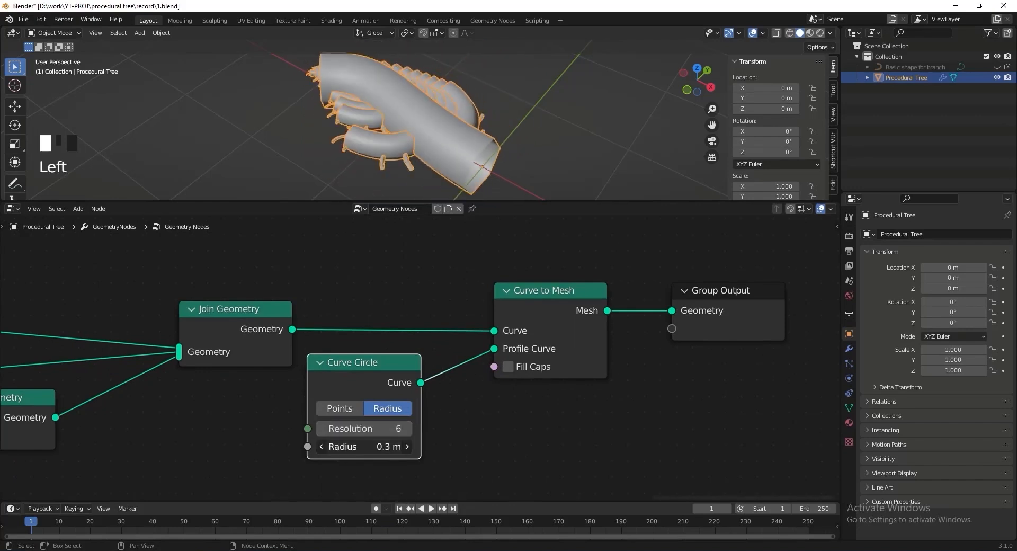
key("Return")
Frame the Curve Circle and Curve to Mesh nodes together and label the frame Curve to Mesh.
scroll(475, 419, "down", 2)
left_click_drag(318, 270, 445, 411)
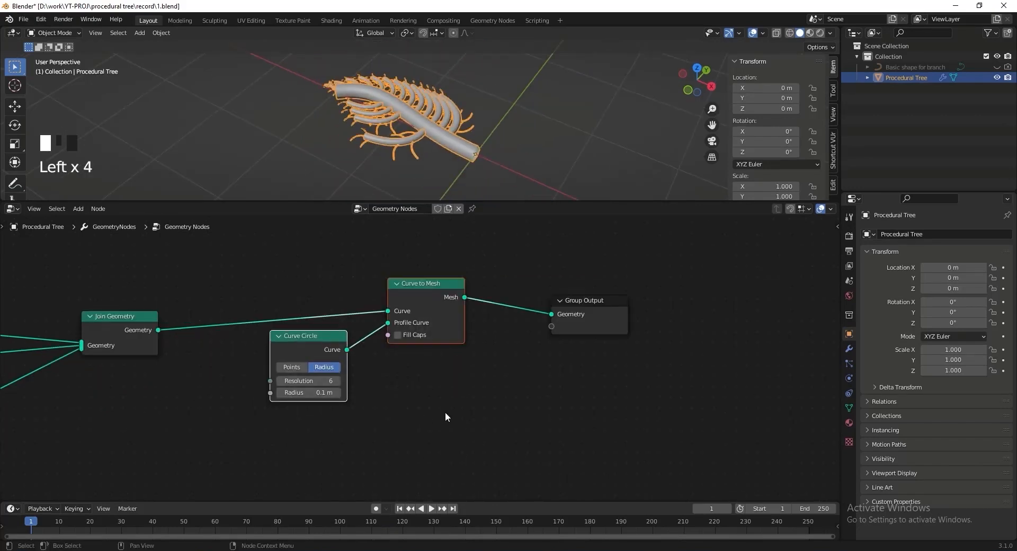
key("ctrl+j")
key("F2")
type("Curve to Mesh")
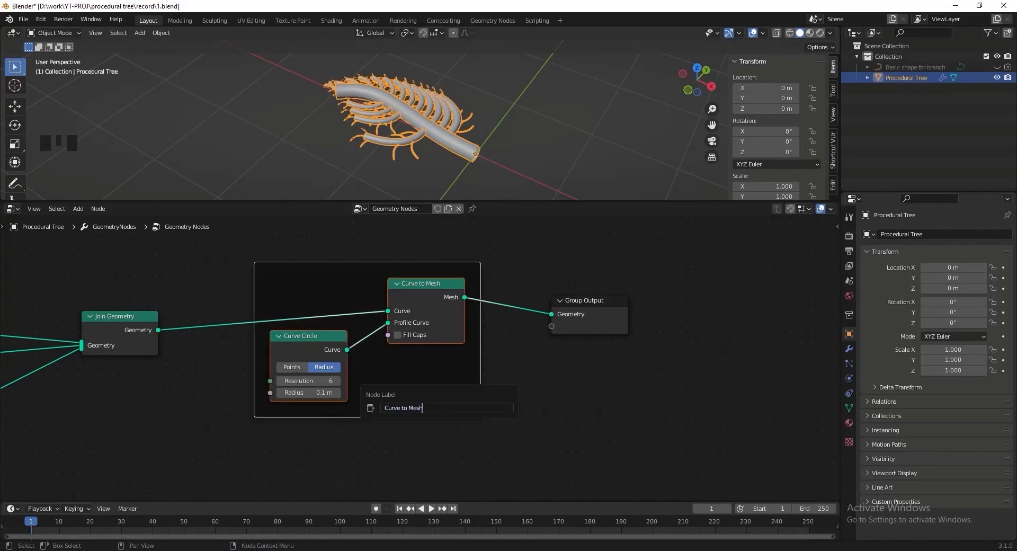
key("Return")
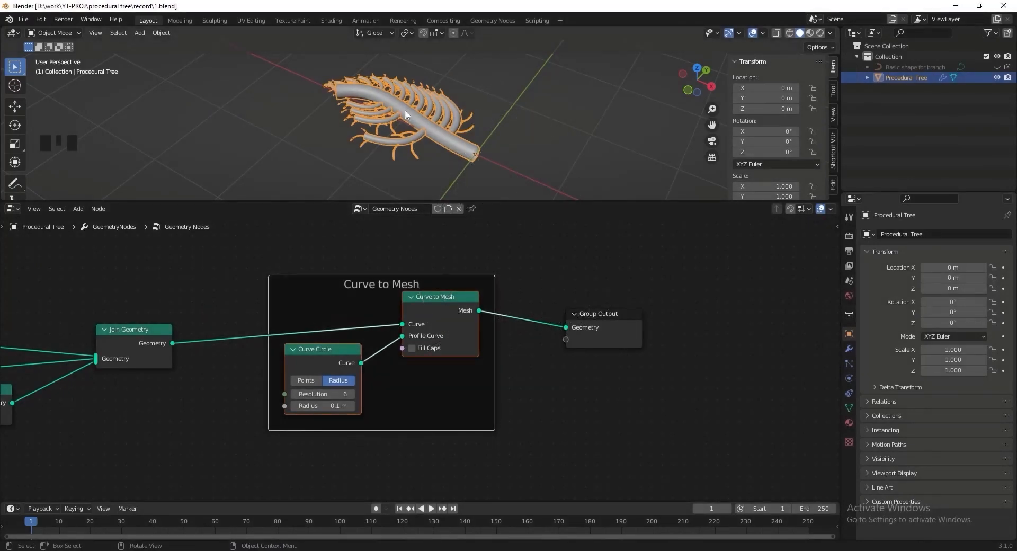
Move the Branch Basic Shape frame away from the Delete Points frame to open space along its output link.
middle_click_drag(447, 118, 394, 127)
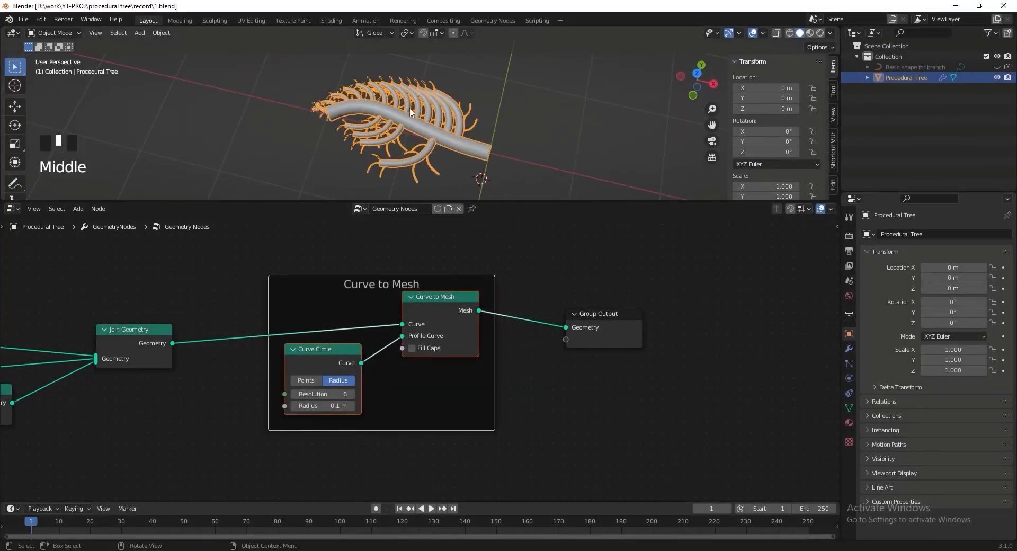
scroll(512, 317, "down", 14)
middle_click_drag(208, 345, 339, 342)
middle_click_drag(223, 335, 354, 333)
middle_click_drag(247, 325, 533, 335)
middle_click_drag(332, 333, 452, 358)
scroll(503, 354, "up", 15)
left_click_drag(567, 268, 106, 260)
scroll(326, 281, "down", 4)
middle_click_drag(324, 282, 392, 268)
left_click_drag(382, 274, 345, 269)
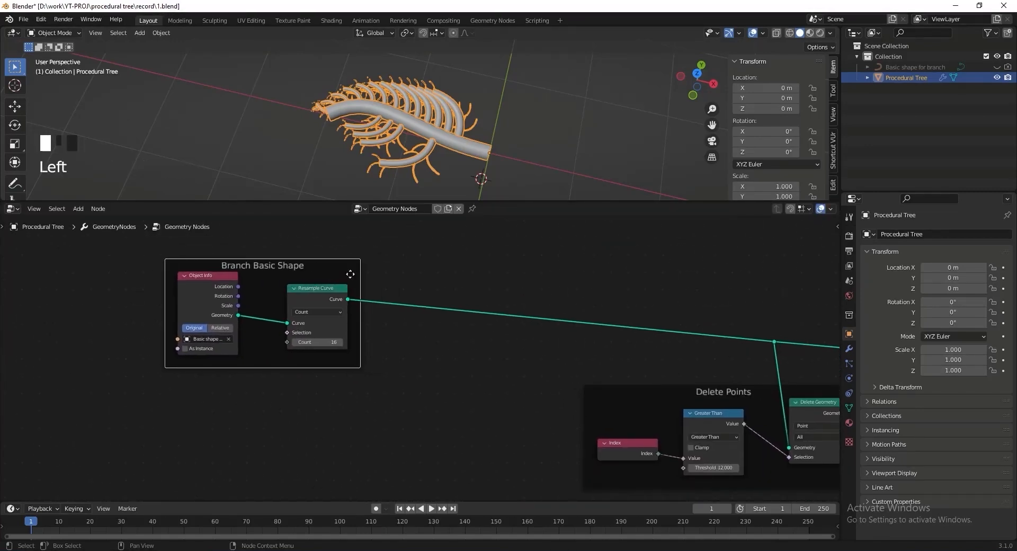
Insert a Set Curve Radius node on the link leaving the Branch Basic Shape's Resample Curve.
scroll(418, 289, "up", 4)
middle_click_drag(418, 290, 412, 318)
key("shift+a")
type("set c")
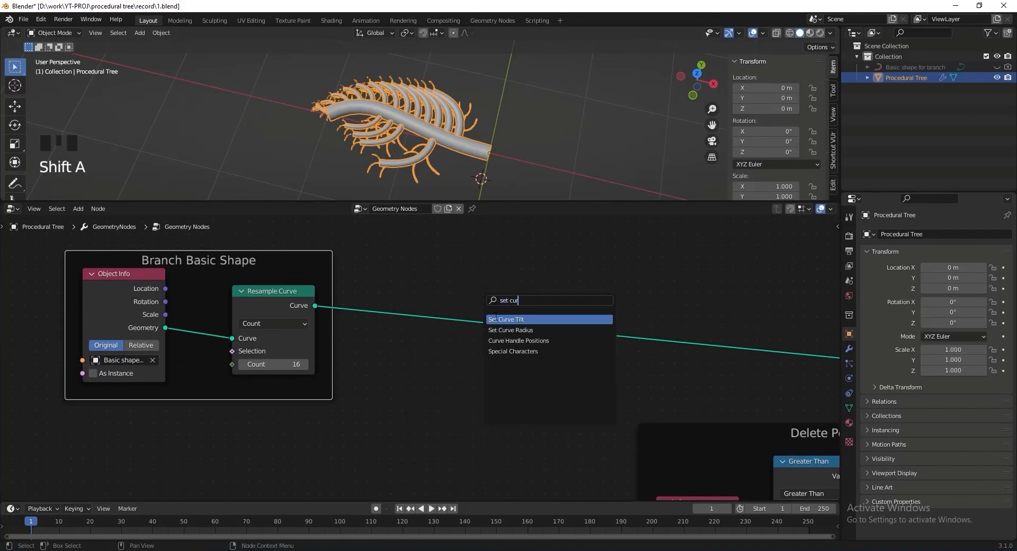
type("ur")
left_click(500, 329)
left_click(529, 331)
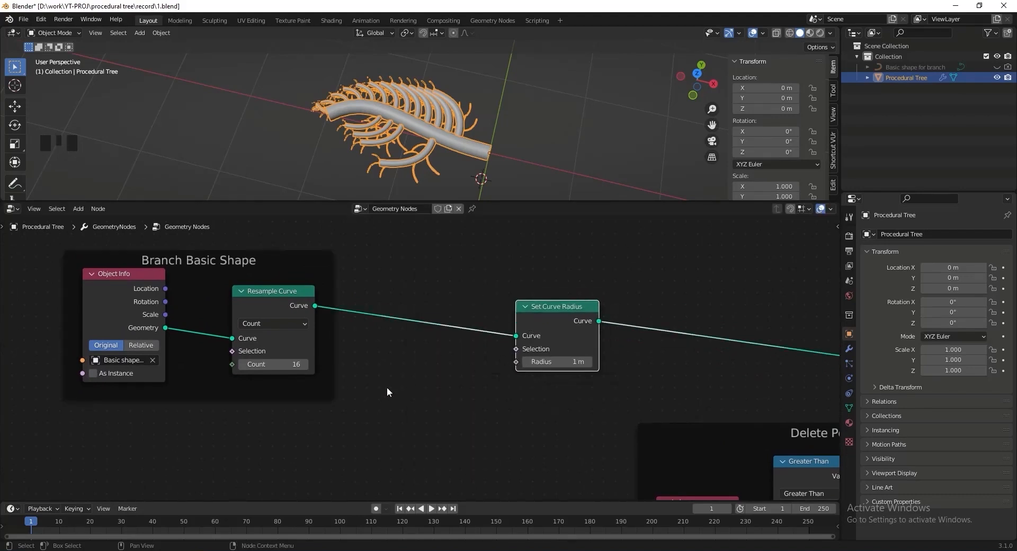
Add a Spline Parameter node and link its Factor to the Radius of Set Curve Radius.
left_click(330, 398)
scroll(365, 370, "up", 3)
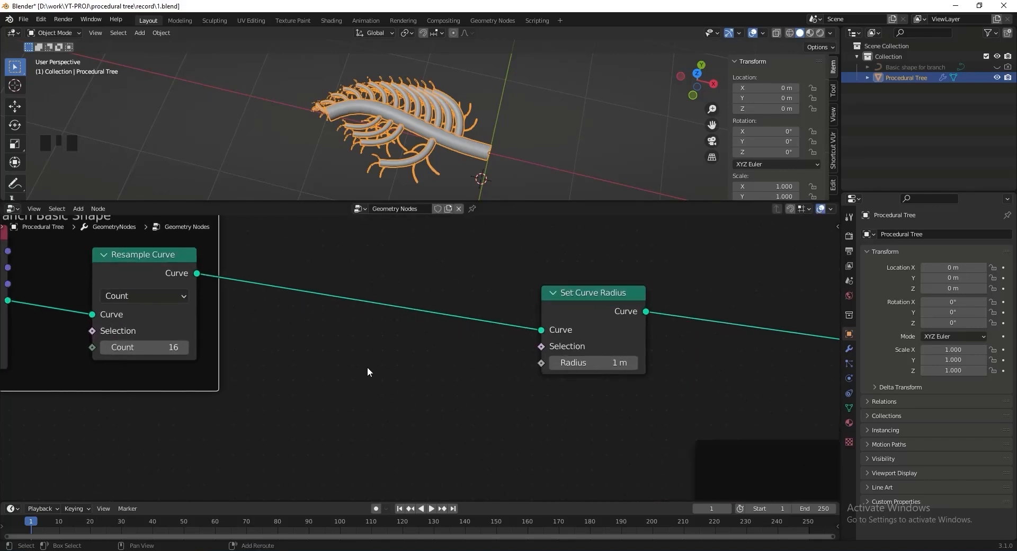
key("shift+a")
type("spline p")
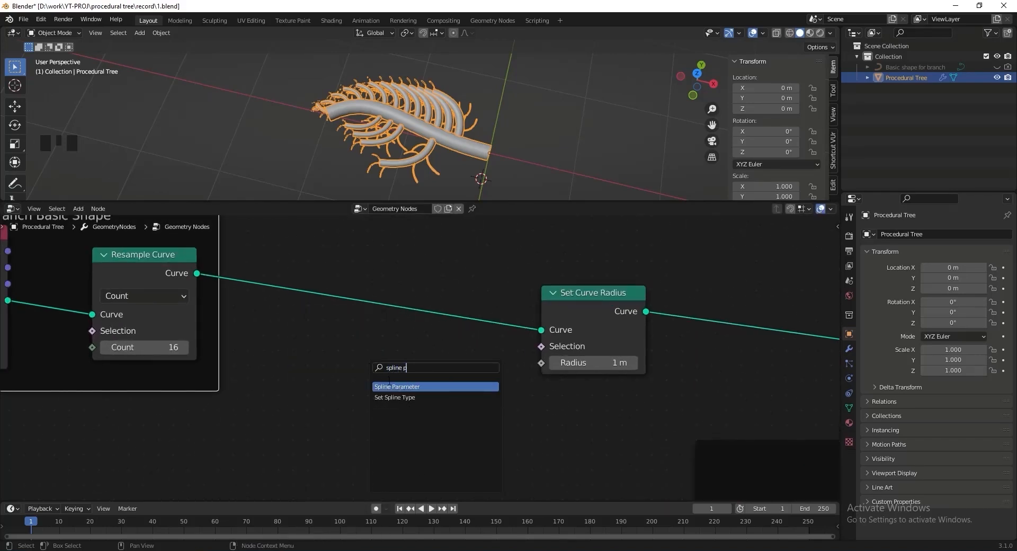
left_click(390, 385)
left_click(293, 375)
left_click_drag(375, 386, 384, 382)
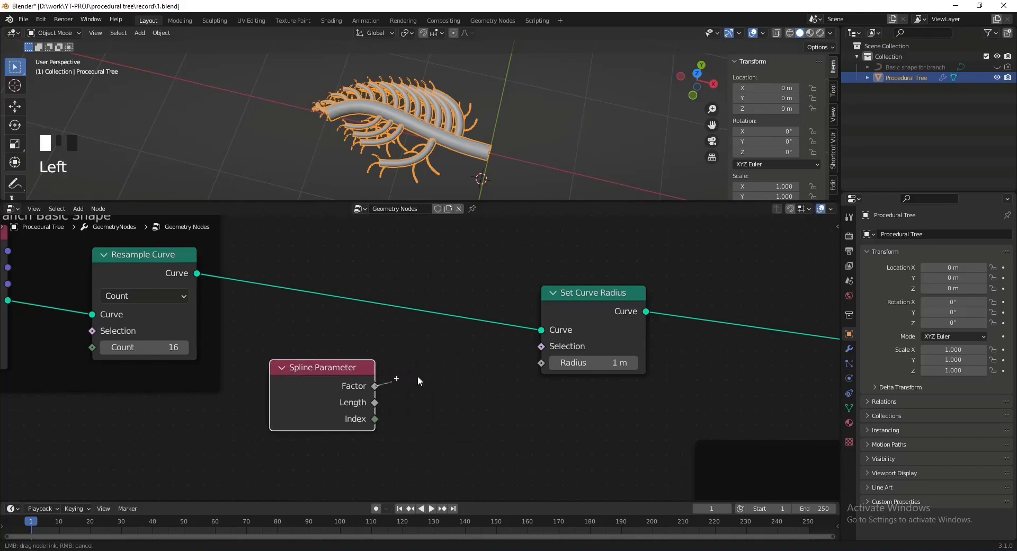
left_click_drag(535, 364, 536, 364)
Insert a Float Curve before Radius, with its start height at 0.13750 and a midpoint at 0.50909, 0.20625, and save the file.
key("shift+a")
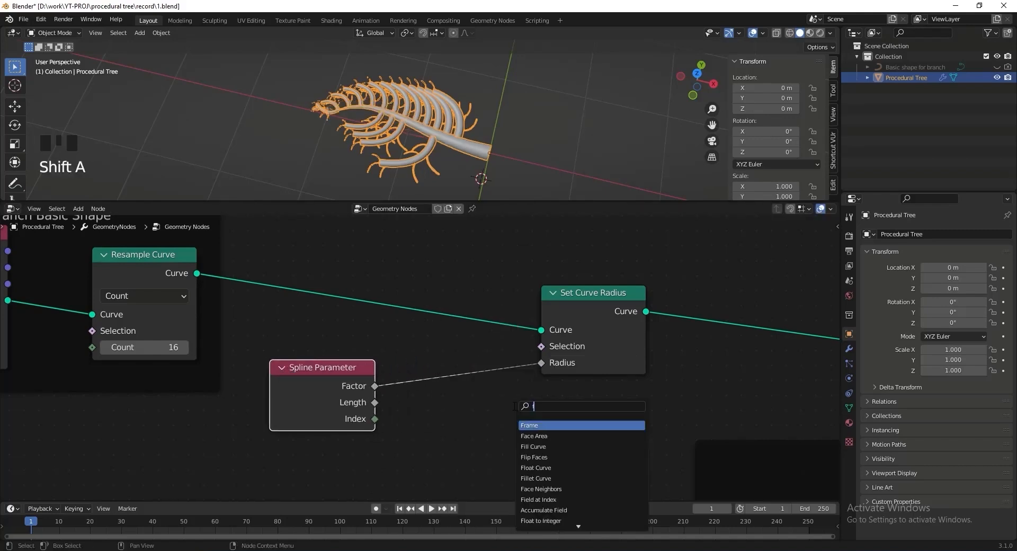
left_click(536, 426)
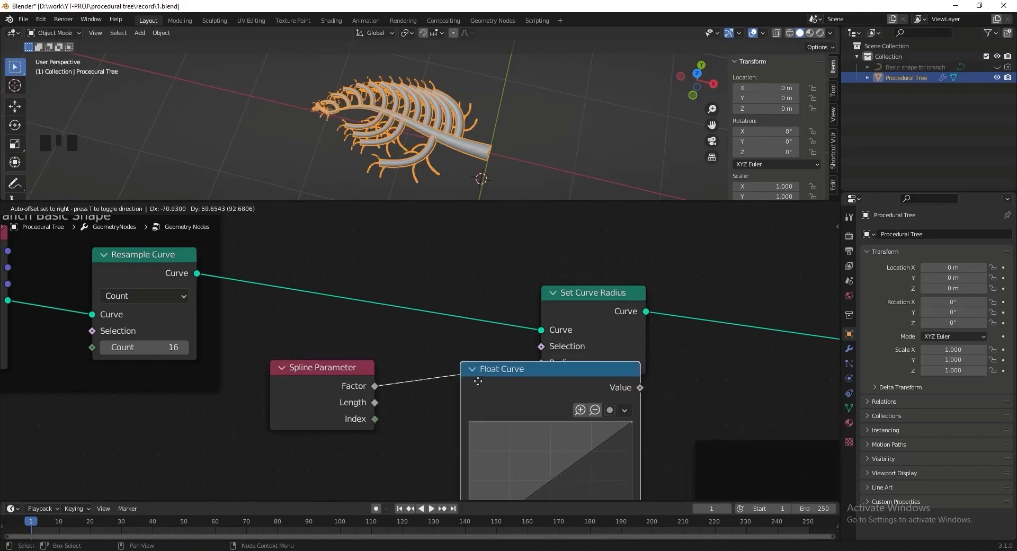
left_click(500, 352)
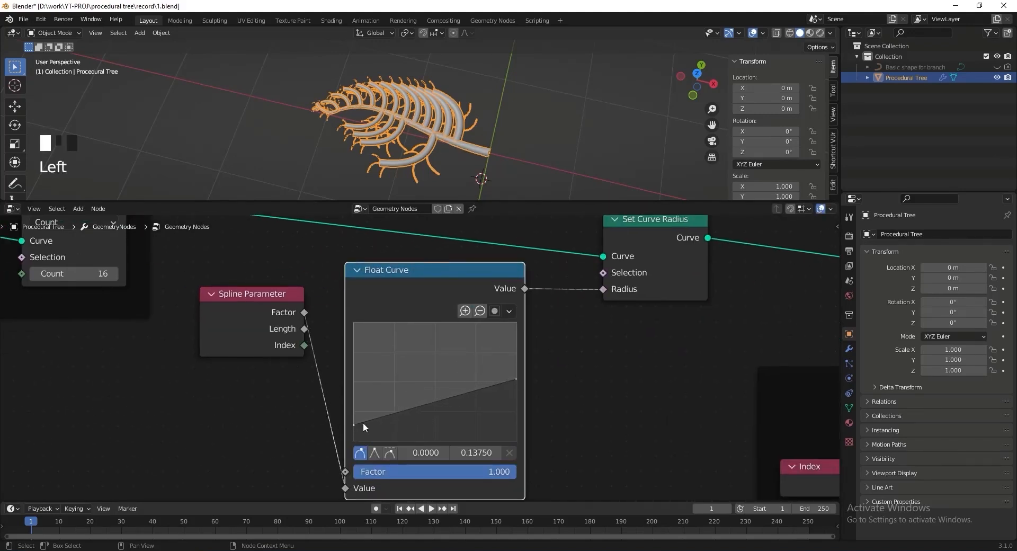
left_click_drag(438, 406, 444, 417)
mouse_move(457, 121)
middle_mouse_down()
mouse_move(453, 95)
mouse_move(459, 128)
middle_mouse_up()
key("ctrl+s")
Frame the Spline Parameter, Float Curve and Set Curve Radius nodes under the label Set Curve Radius and save the file.
scroll(584, 287, "down", 3)
middle_click_drag(585, 287, 527, 322)
left_click_drag(265, 235, 585, 461)
key("ctrl+j")
key("F2")
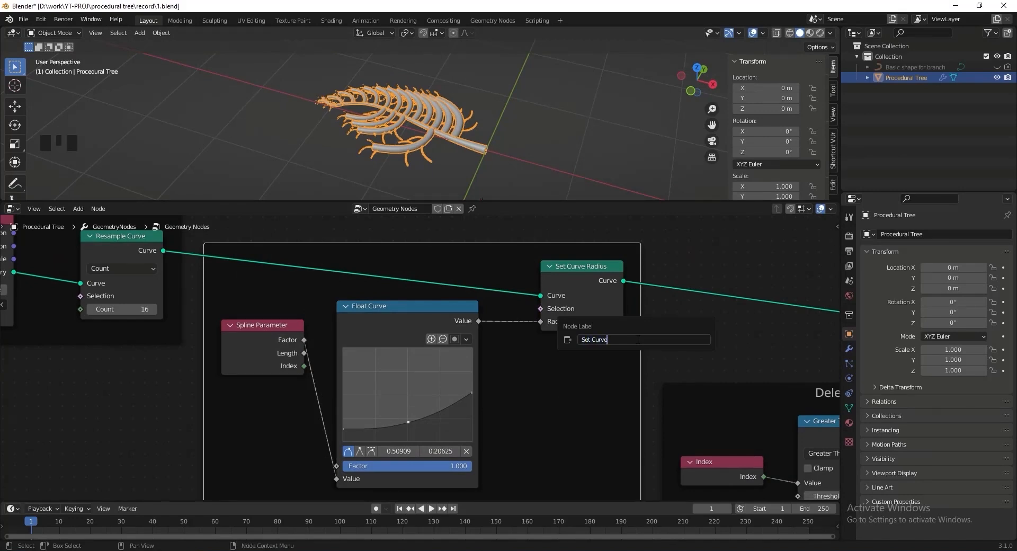
type("Set Curve Radius")
key("Return")
key("ctrl+s")
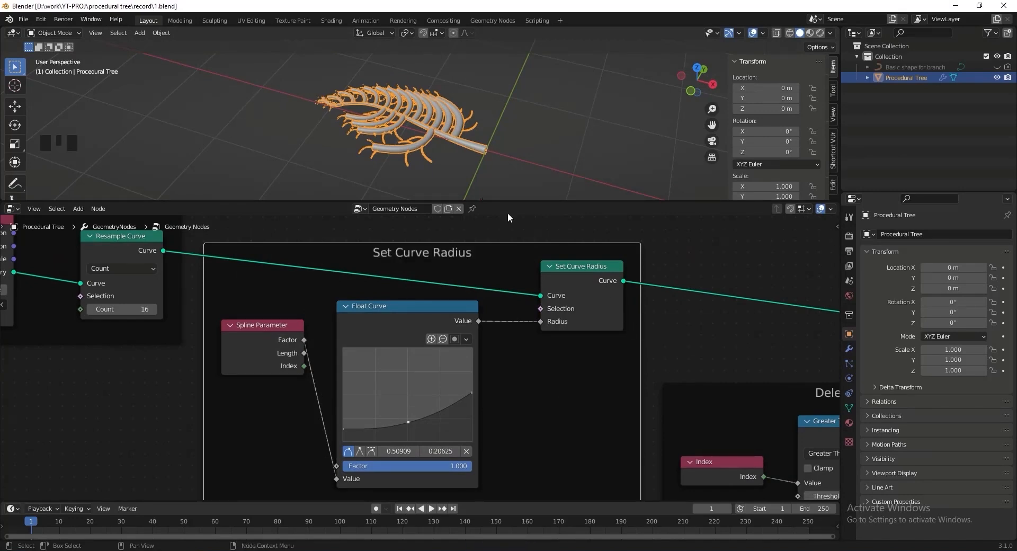
Spread the frames apart to open space between the Clone the Branch 1 and 2 frames and the Clone the Branch 3 and 4 frames.
middle_click_drag(408, 159, 415, 152)
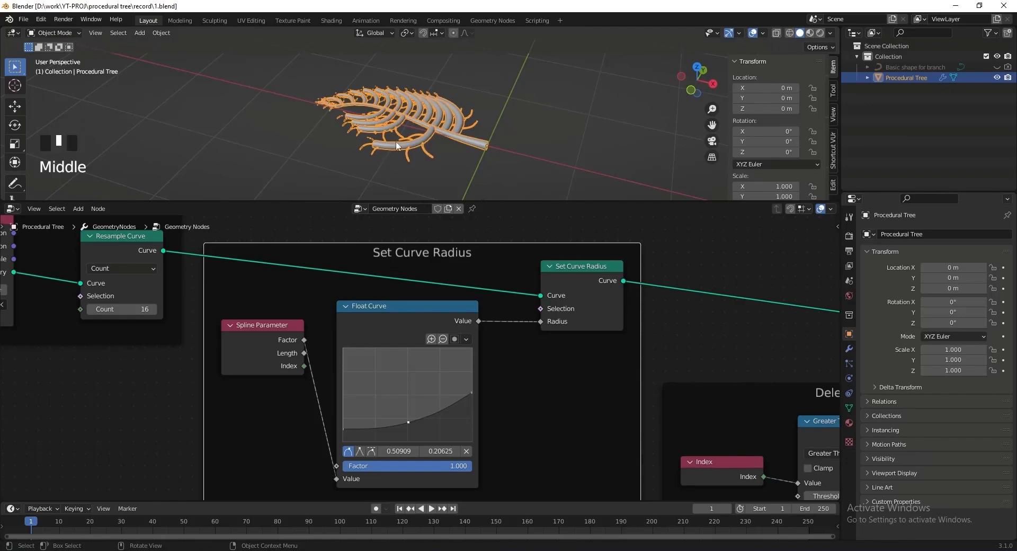
scroll(396, 349, "down", 10)
middle_click_drag(556, 395, 334, 288)
scroll(371, 313, "up", 3)
mouse_move(455, 362)
left_mouse_down()
mouse_move(470, 364)
mouse_move(465, 372)
left_mouse_up()
middle_click_drag(483, 415, 464, 399)
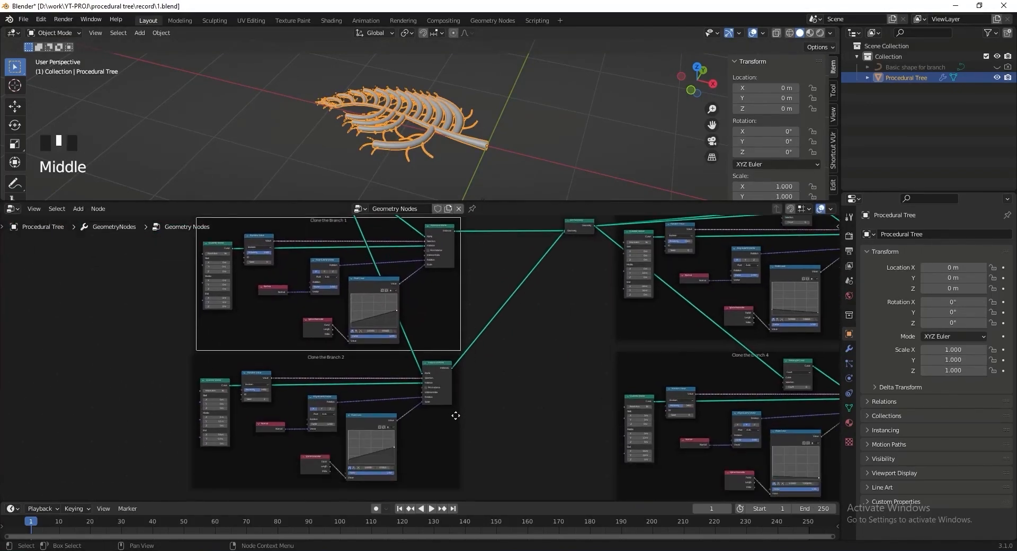
left_click(456, 415, "shift")
scroll(473, 318, "down", 4)
left_click_drag(186, 246, 480, 428)
key("ctrl+z")
key("g")
left_click(368, 380)
Reposition the Join Geometry that collects the Clone the Branch 1 and 2 Instances within the opened space.
scroll(397, 305, "up", 8)
middle_click_drag(409, 308, 399, 365)
scroll(400, 366, "up", 5)
middle_click_drag(456, 335, 386, 347)
scroll(370, 345, "up", 2)
left_click(275, 335)
middle_click_drag(270, 333, 620, 305)
scroll(562, 310, "up", 3)
middle_click_drag(519, 315, 597, 346)
left_click_drag(600, 313, 574, 329)
scroll(574, 329, "down", 3)
middle_click_drag(574, 329, 509, 309)
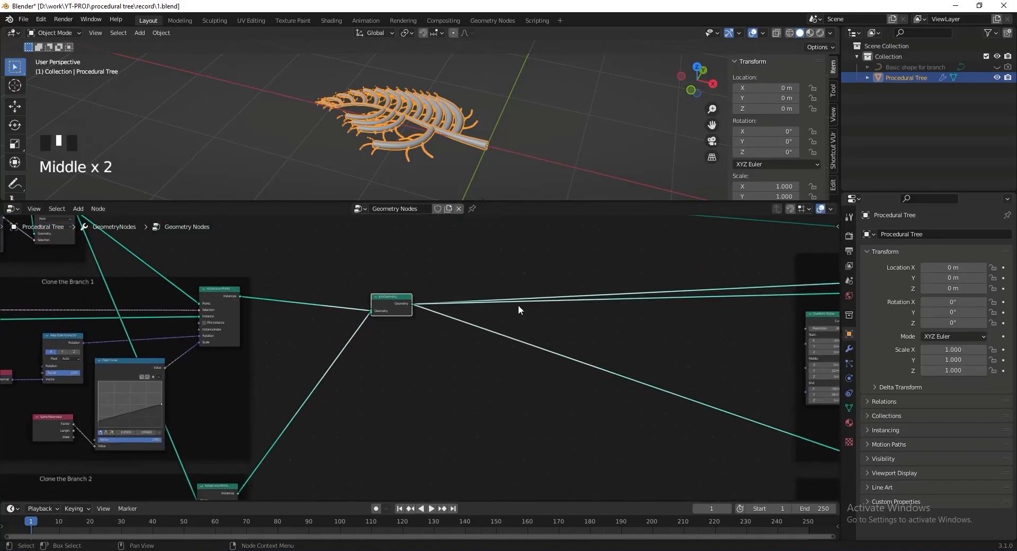
Add a reroute across the three links leaving the Join Geometry of Clone the Branch 1 and 2.
right_click_drag(599, 429, 601, 443, "shift")
middle_click_drag(564, 360, 564, 342)
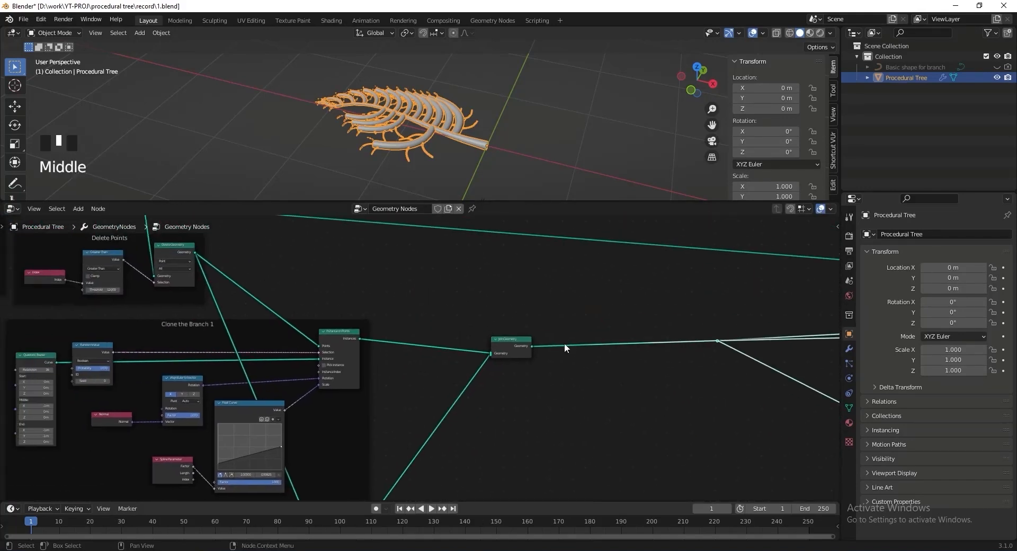
scroll(463, 309, "down", 2)
Duplicate the Set Curve Radius frame with its nodes and place the copy beside the Join Geometry of Clone the Branch 1 and 2.
left_click(278, 257)
scroll(271, 259, "down", 3)
middle_click_drag(271, 259, 483, 318)
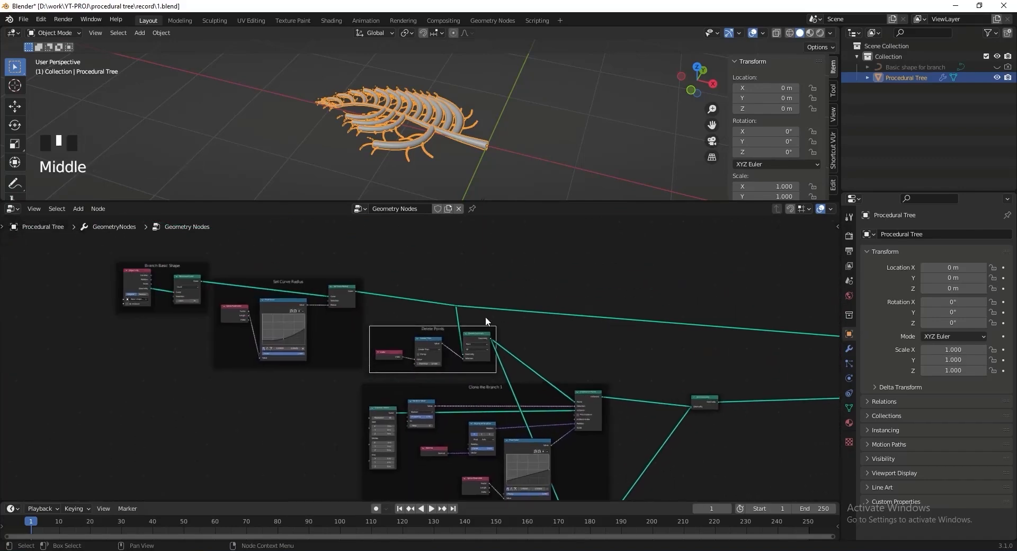
scroll(454, 356, "up", 8)
left_click_drag(247, 248, 497, 477)
scroll(363, 358, "down", 8)
middle_click_drag(474, 390, 196, 328)
key("shift+d")
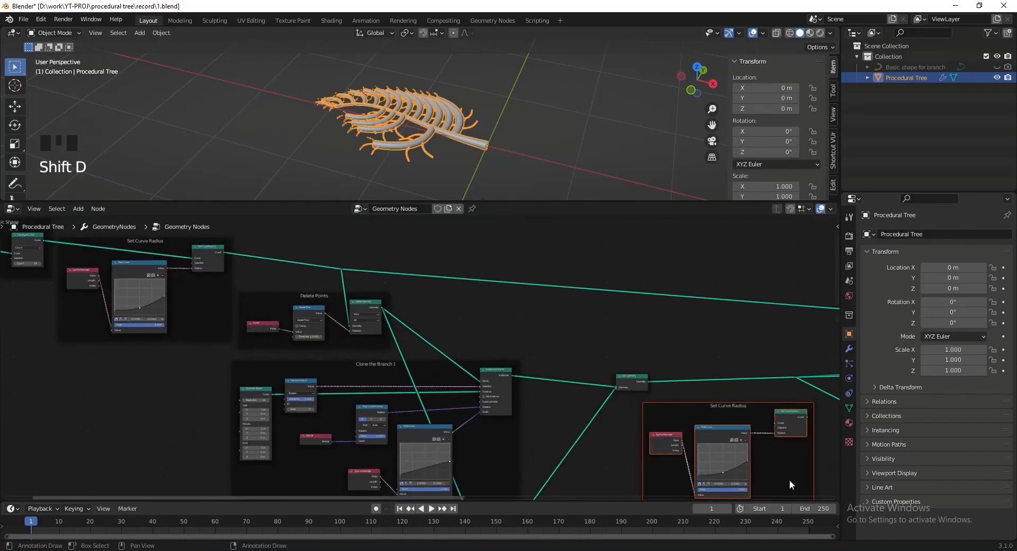
left_click(789, 482)
Move the Join Geometry closer to the Clone the Branch 1 frame, clear of the copied Set Curve Radius frame.
middle_click_drag(789, 482, 540, 413)
scroll(430, 355, "up", 9)
left_click_drag(360, 285, 289, 297)
scroll(342, 307, "down", 5)
middle_click_drag(342, 308, 561, 329)
left_click_drag(550, 333, 544, 339)
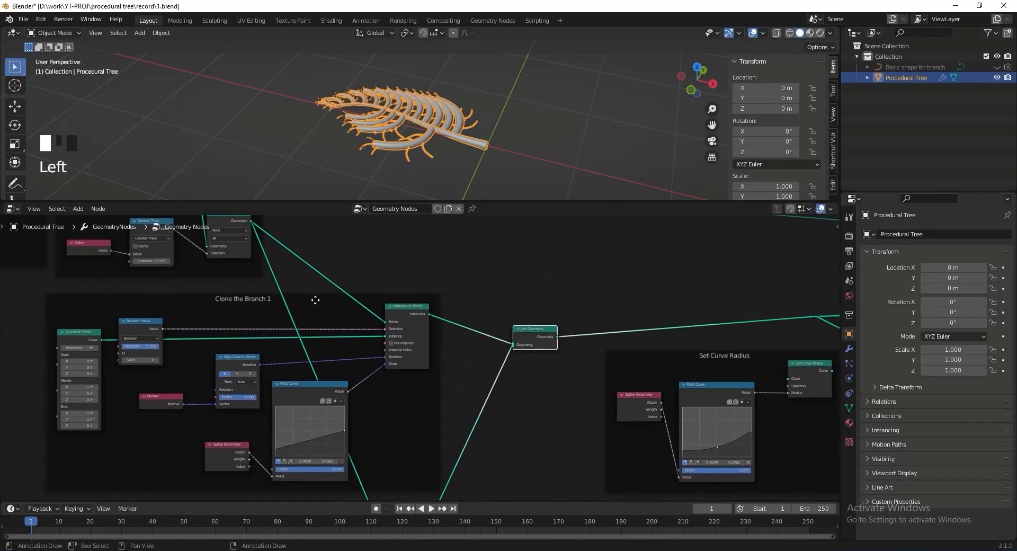
Insert the copied Set Curve Radius between Join Geometry and the reroute, then arrange its Spline Parameter and Float Curve and link the curve to Radius.
middle_click_drag(220, 300, 256, 398)
scroll(434, 331, "up", 4)
left_click_drag(597, 365, 530, 290)
left_click_drag(489, 386, 458, 358)
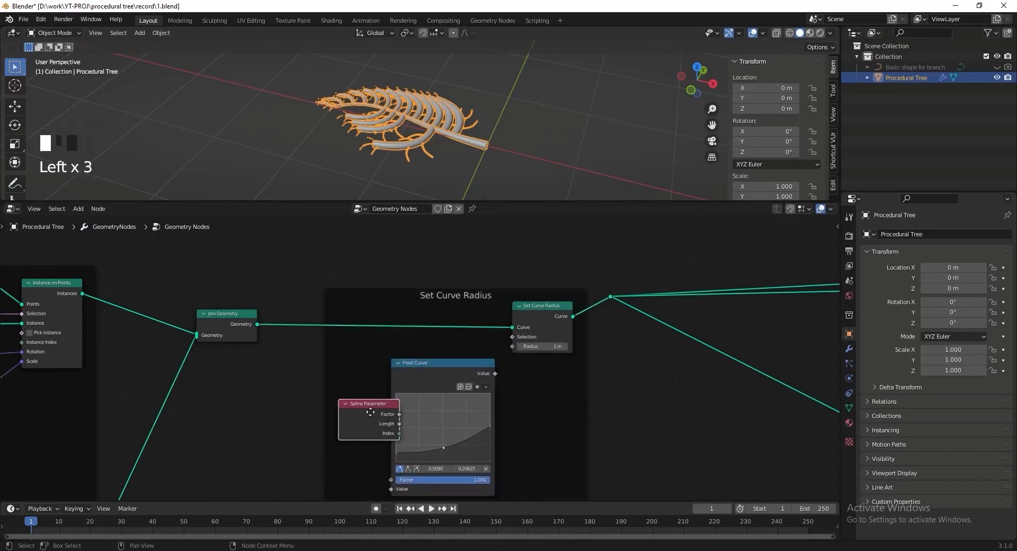
left_click_drag(373, 412, 300, 383)
left_click_drag(487, 372, 453, 355)
left_click_drag(515, 358, 513, 346)
scroll(512, 349, "up", 3)
middle_click_drag(513, 348, 497, 369)
scroll(393, 414, "up", 2)
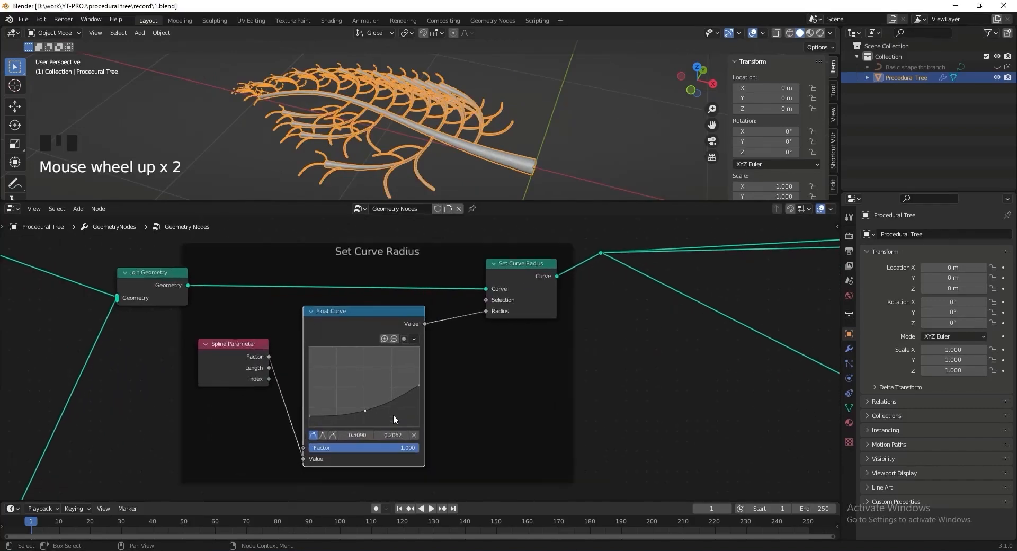
Raise the copied Float Curve's start point to 0.66875, lower its end point, and save the file.
scroll(393, 415, "up", 2)
left_click_drag(294, 418, 290, 377)
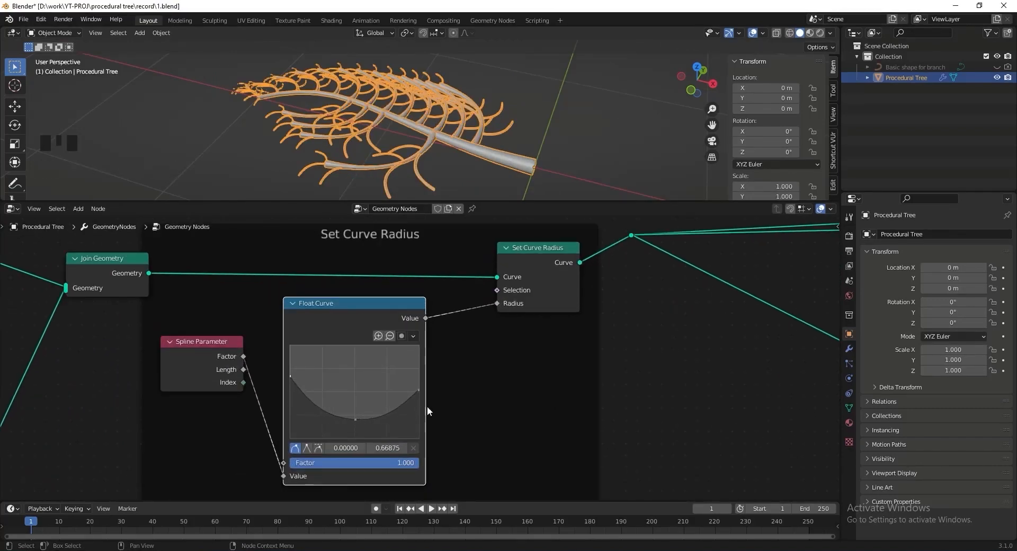
key("ctrl+s")
Move the final Join Geometry, the Curve to Mesh frame and the Group Output farther from the Clone the Branch 3 frame.
middle_click_drag(424, 142, 408, 153)
scroll(608, 322, "down", 16)
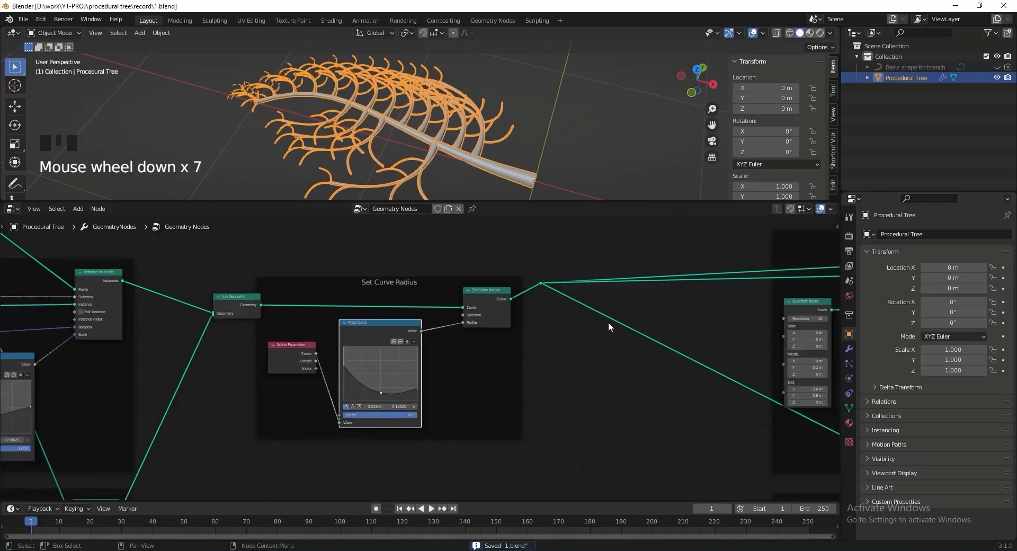
middle_click_drag(608, 322, 471, 337)
scroll(659, 327, "up", 3)
middle_click_drag(659, 327, 469, 296)
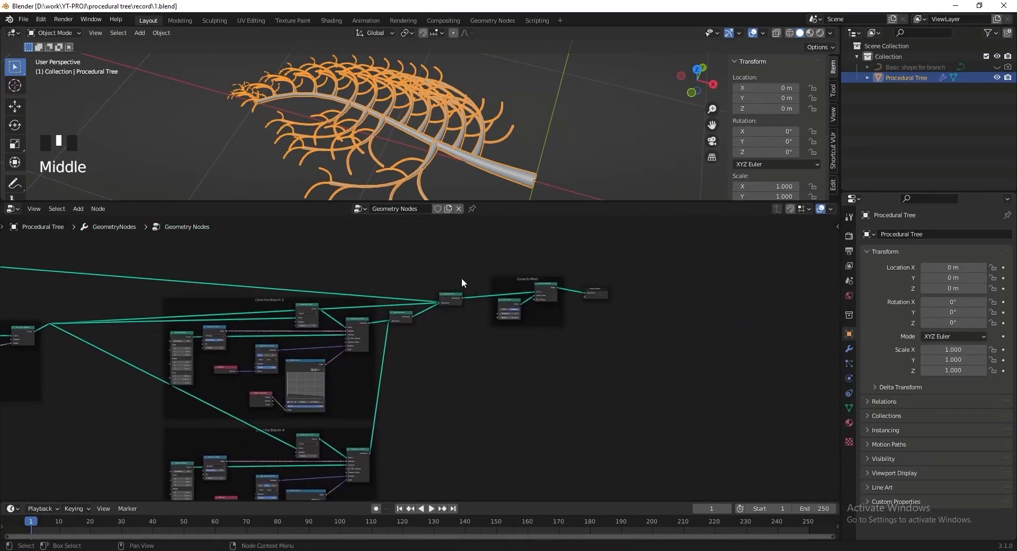
left_click_drag(465, 292, 697, 392)
key("g")
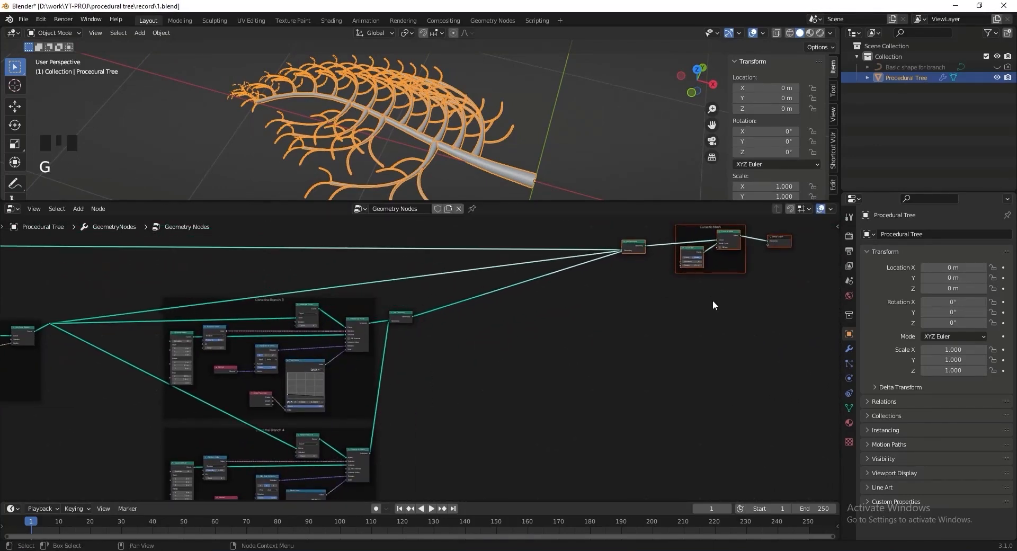
left_click(713, 301)
Duplicate the reshaped Set Curve Radius frame and place the copy beyond the Clone the Branch 3 and 4 frames.
middle_click_drag(423, 360, 629, 357)
left_click_drag(147, 296, 233, 443)
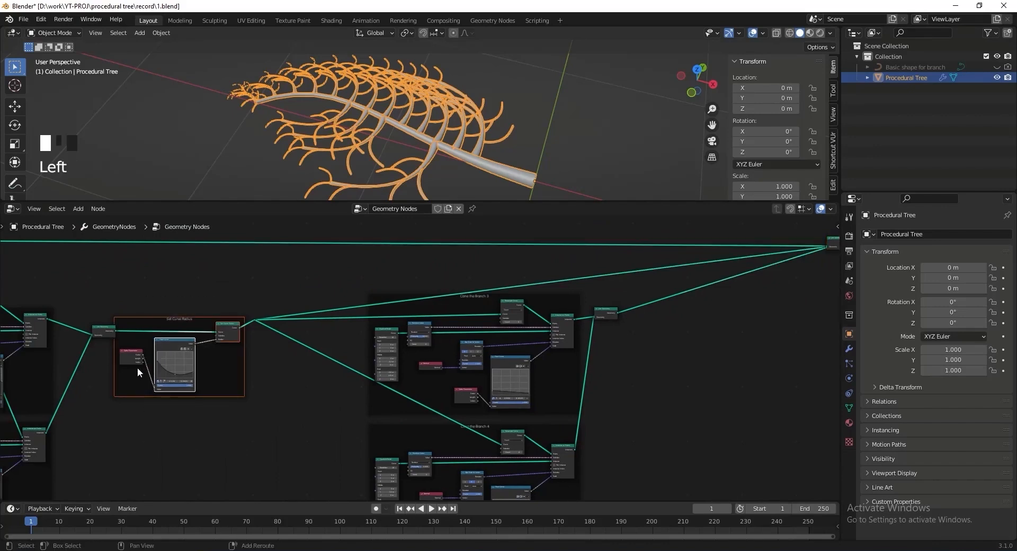
key("shift+d")
left_click(693, 338)
Align the Join Geometry of Clone the Branch 3 and 4 with the newly copied Set Curve Radius frame.
scroll(699, 334, "up", 4)
middle_click_drag(699, 334, 700, 330)
scroll(515, 419, "up", 8)
scroll(422, 379, "down", 9)
middle_click_drag(422, 379, 246, 339)
middle_click_drag(166, 426, 415, 318)
scroll(337, 318, "up", 2)
mouse_move(337, 318)
middle_mouse_down()
mouse_move(370, 340)
mouse_move(354, 327)
middle_mouse_up()
left_click_drag(354, 327, 364, 346)
middle_click_drag(364, 346, 363, 282)
scroll(485, 348, "up", 3)
scroll(487, 348, "down", 2)
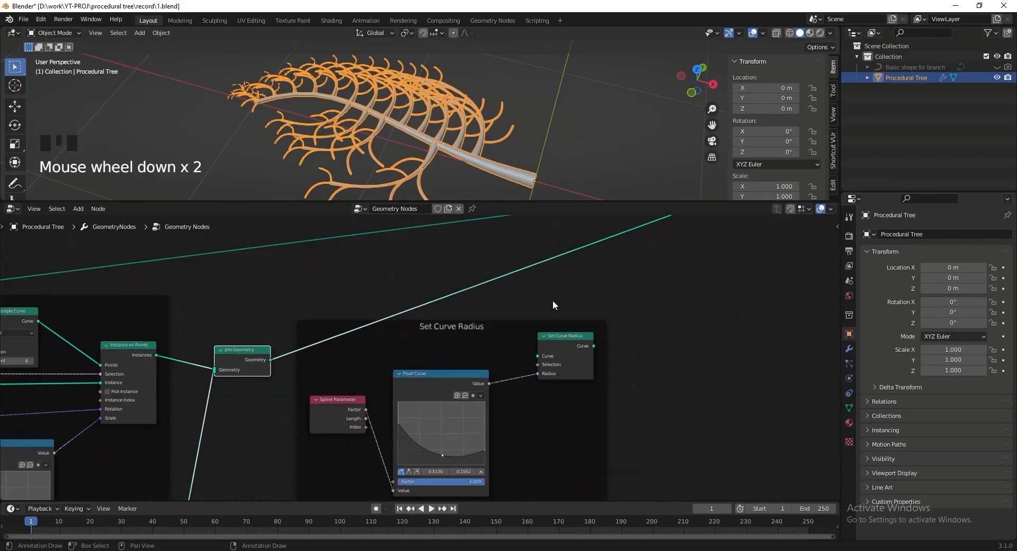
Insert the copied Set Curve Radius node into the link after the Clone the Branch 3 and 4 Join Geometry, and save the file.
left_click(536, 316)
left_click_drag(564, 341, 548, 267, "alt")
left_click_drag(488, 383, 468, 357)
left_click_drag(556, 266, 561, 319)
key("ctrl+s")
Raise the end and middle points of the copied Float Curve, placing the middle one at about 0.4727, 0.7062.
scroll(502, 390, "up", 5)
middle_click_drag(502, 390, 523, 375)
scroll(504, 375, "up", 3)
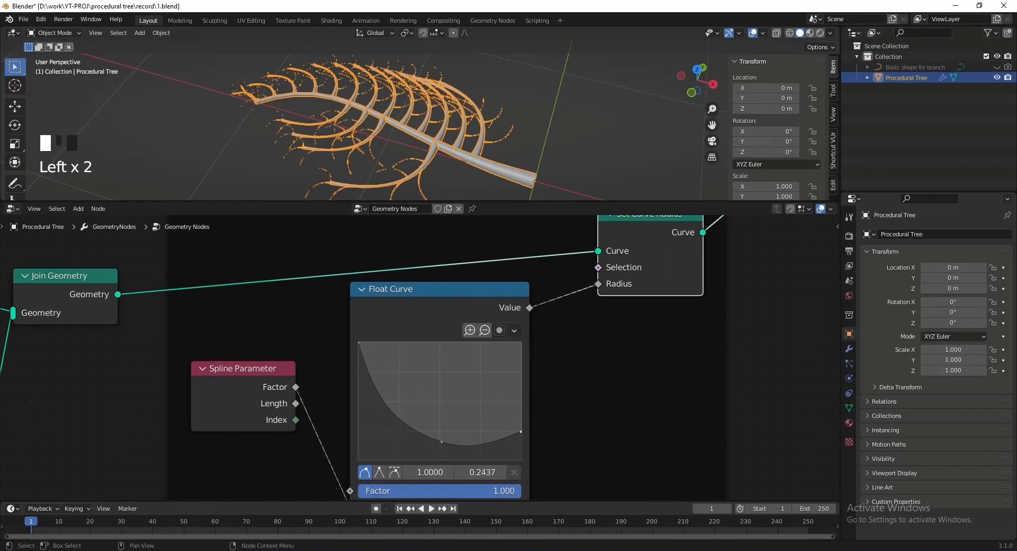
left_click_drag(443, 439, 435, 375)
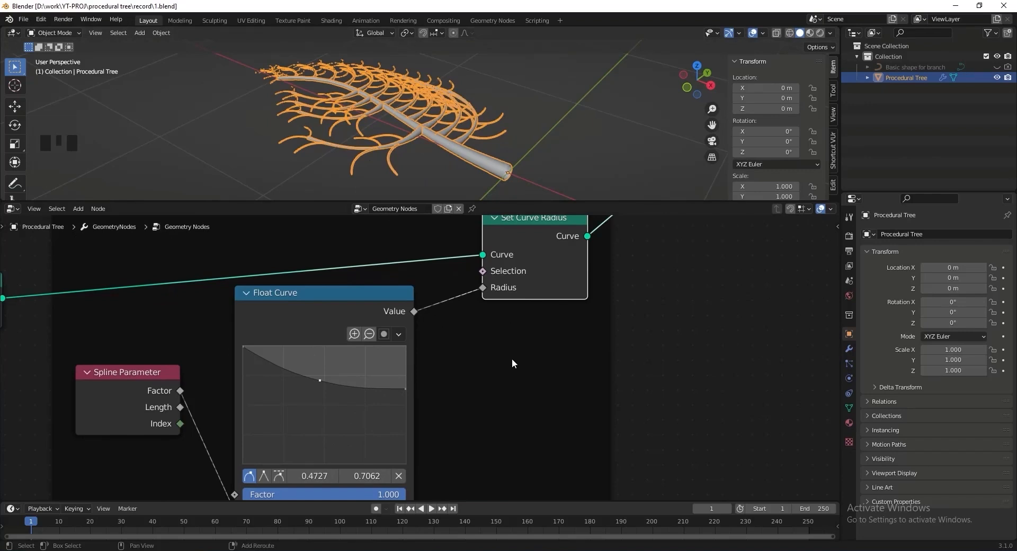
Insert a Math node set to Multiply by 2 between the copied Float Curve and the Set Curve Radius node's Radius.
key("shift+a")
type("math")
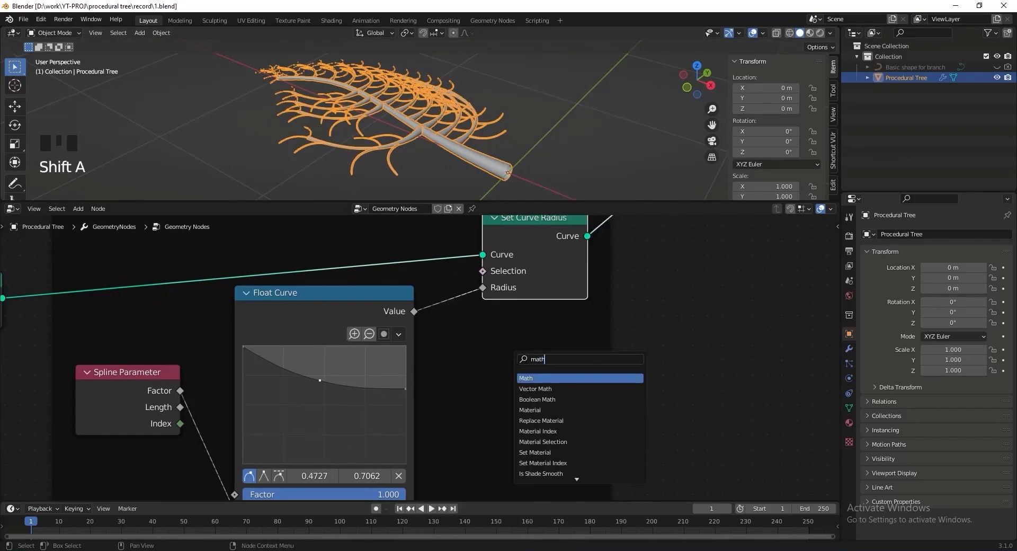
key("Return")
left_click(516, 335)
left_click(516, 335)
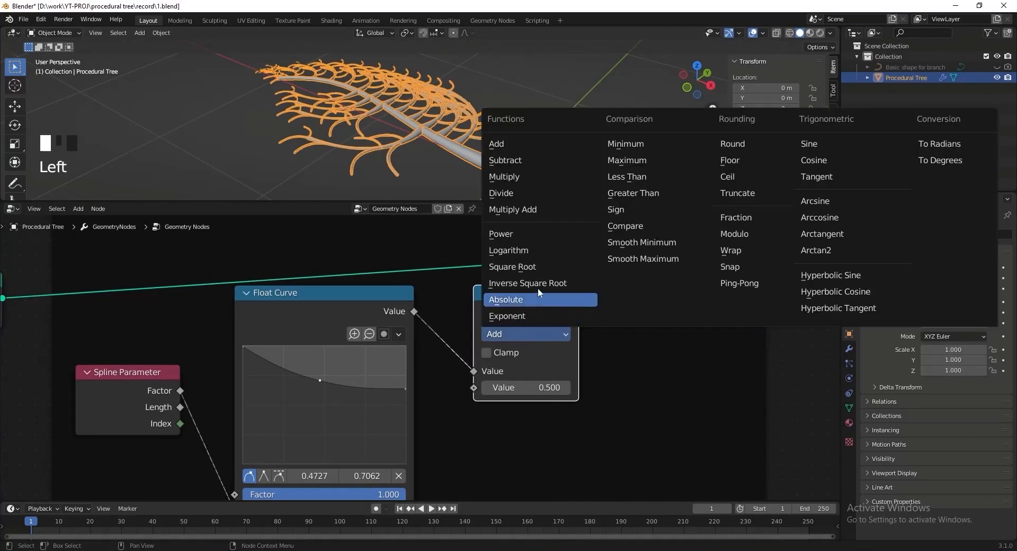
left_click(542, 178)
left_click(571, 389)
type("2")
key("Return")
middle_click_drag(522, 175, 498, 122)
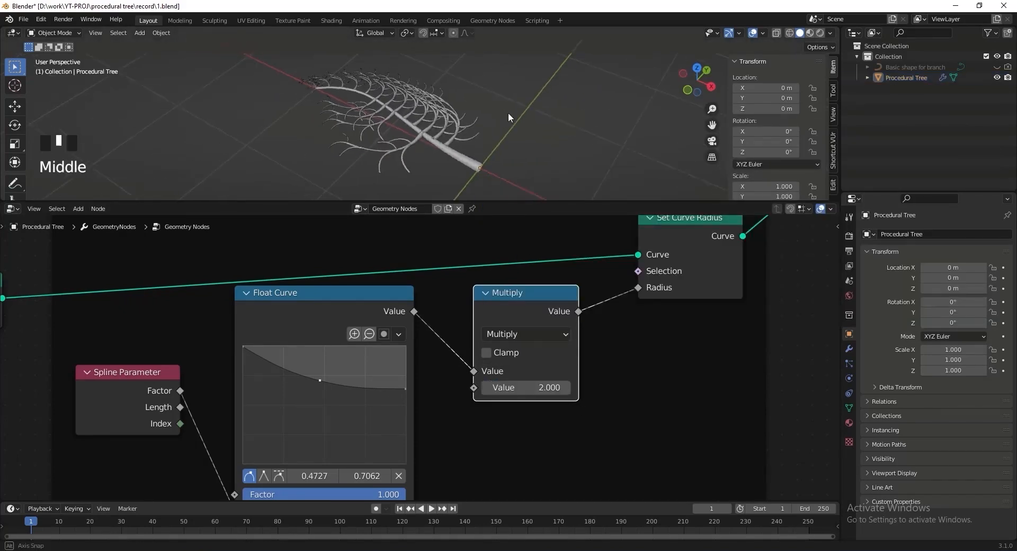
scroll(497, 122, "down", 2)
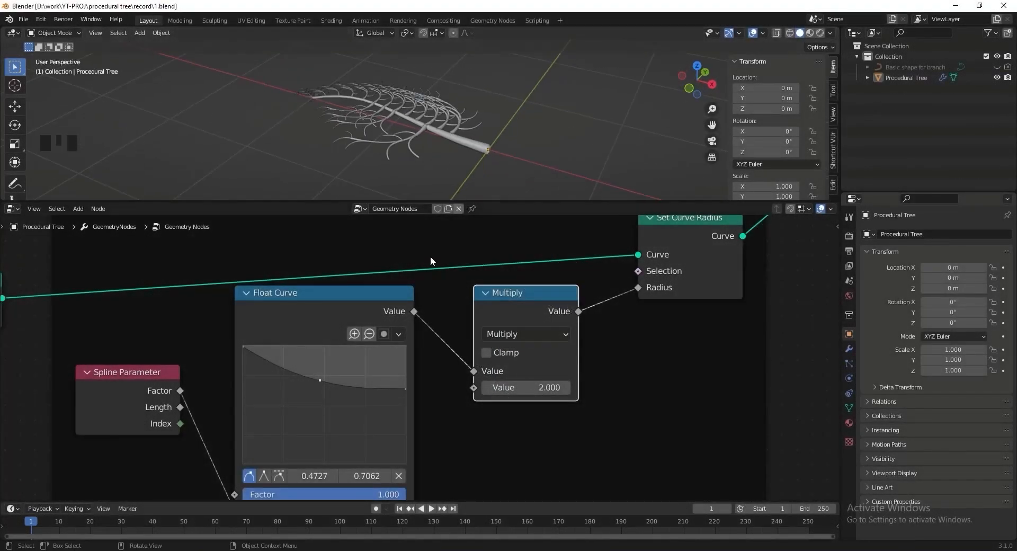
Move all frames up to Clone the Branch 1 and 2 away from their Join Geometry to make room.
scroll(431, 313, "down", 15)
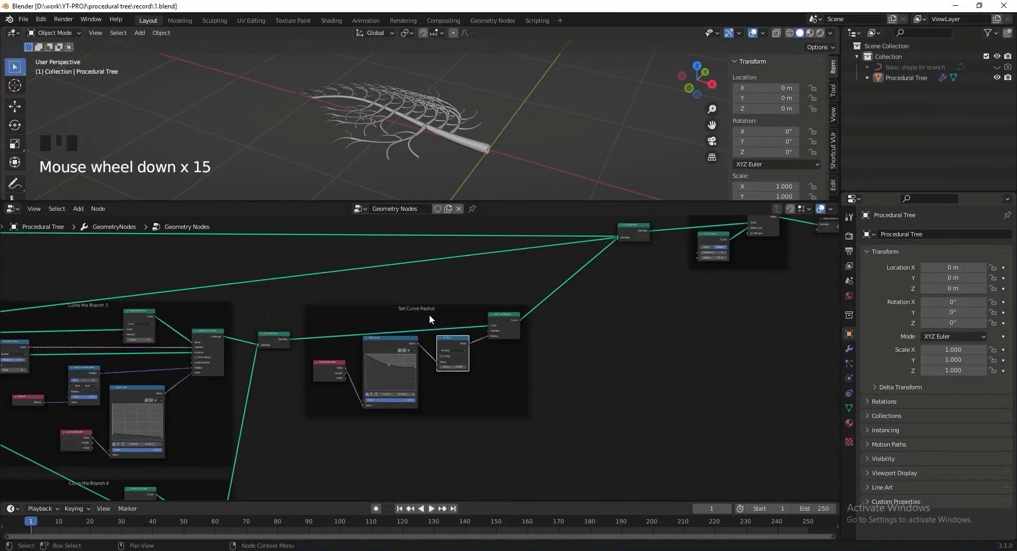
scroll(542, 282, "down", 16)
left_click_drag(97, 246, 434, 491)
key("g")
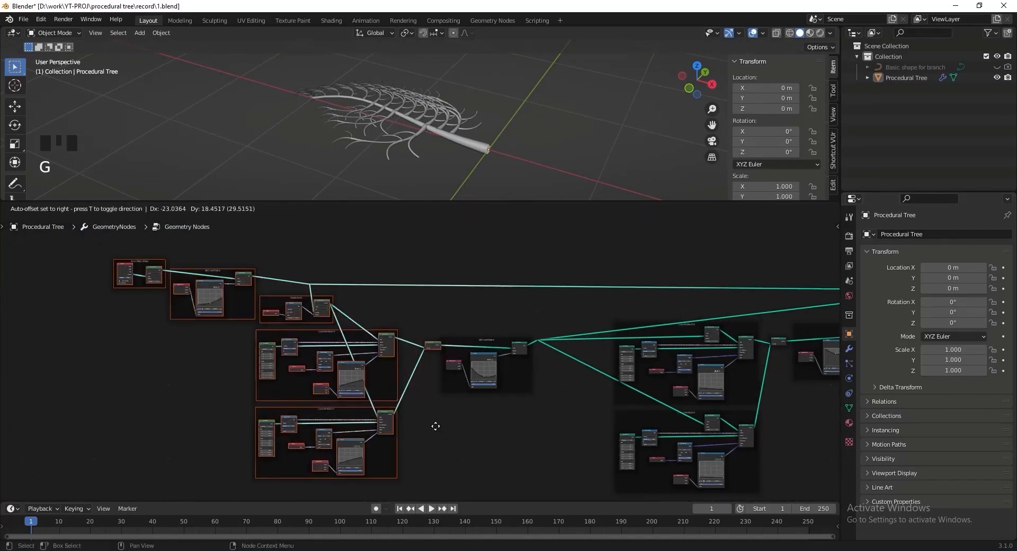
left_click(366, 416)
Insert a Rotate Instances node after the Join Geometry of Clone the Branch 1 and 2.
scroll(323, 364, "up", 9)
middle_click_drag(322, 364, 476, 344)
scroll(535, 313, "up", 2)
left_click(637, 292)
key("shift+a")
type("rotate")
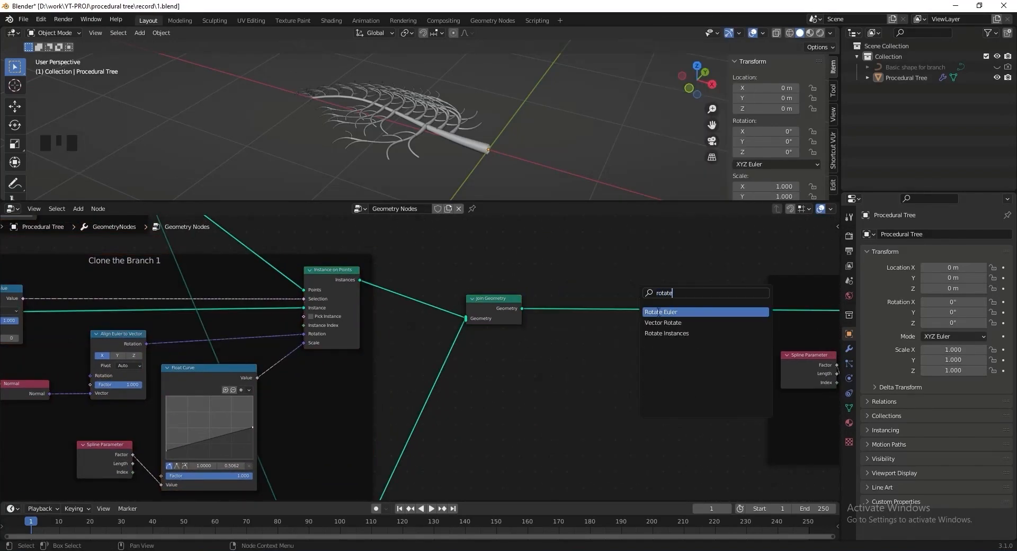
left_click(666, 333)
left_click(679, 330)
scroll(621, 328, "up", 2)
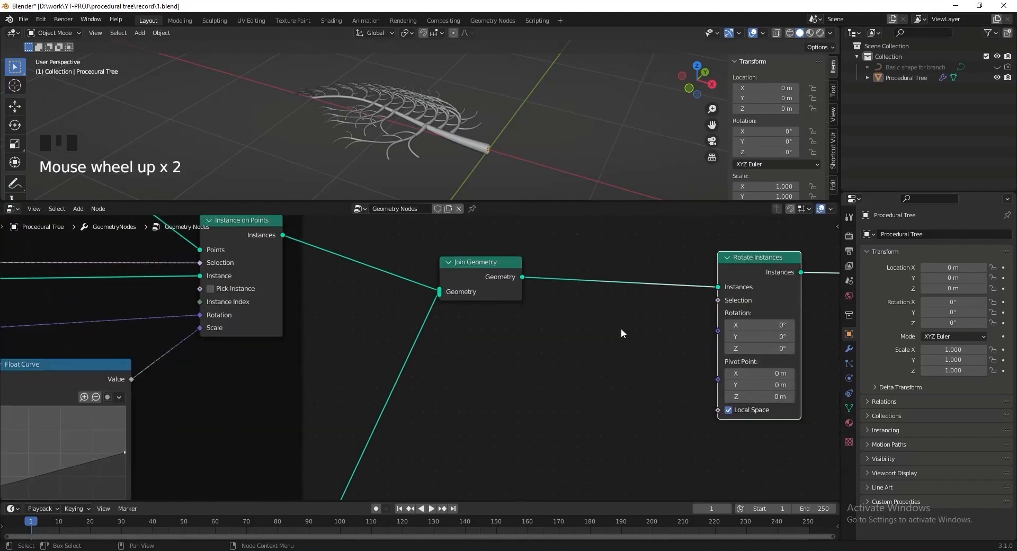
scroll(620, 328, "up", 1)
middle_click_drag(695, 351, 609, 361)
Add an Index node feeding the Rotation input of Rotate Instances.
left_click_drag(439, 378, 440, 377)
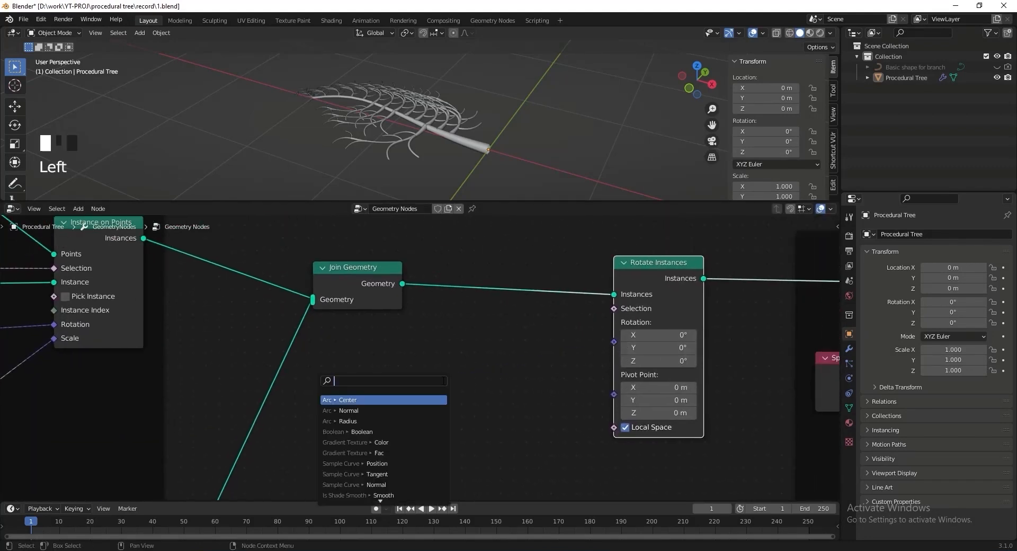
type("index")
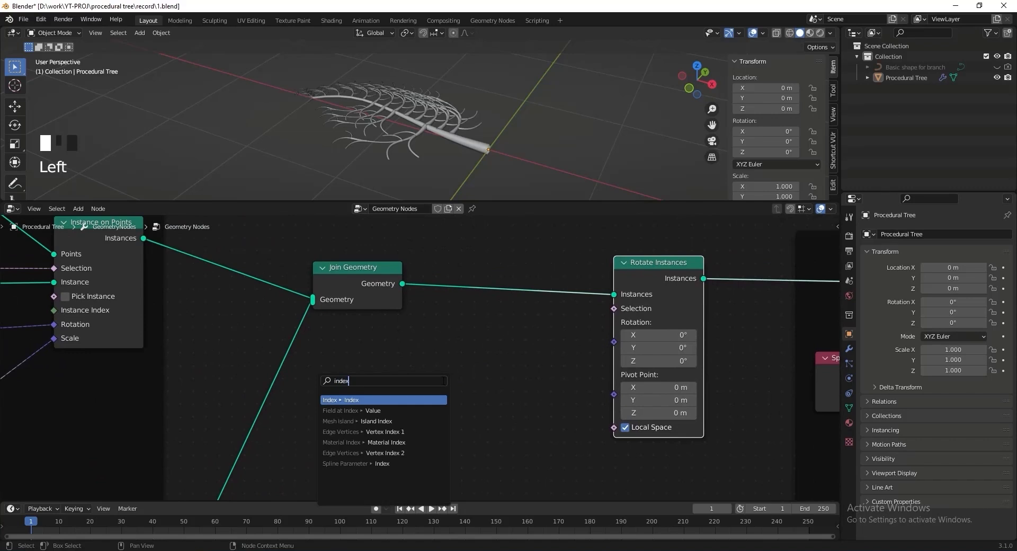
key("Return")
left_click(416, 385)
Insert a Combine XYZ node between Index and Rotation, connect Index to its Y input, and inspect the tree.
key("shift+a")
key("s")
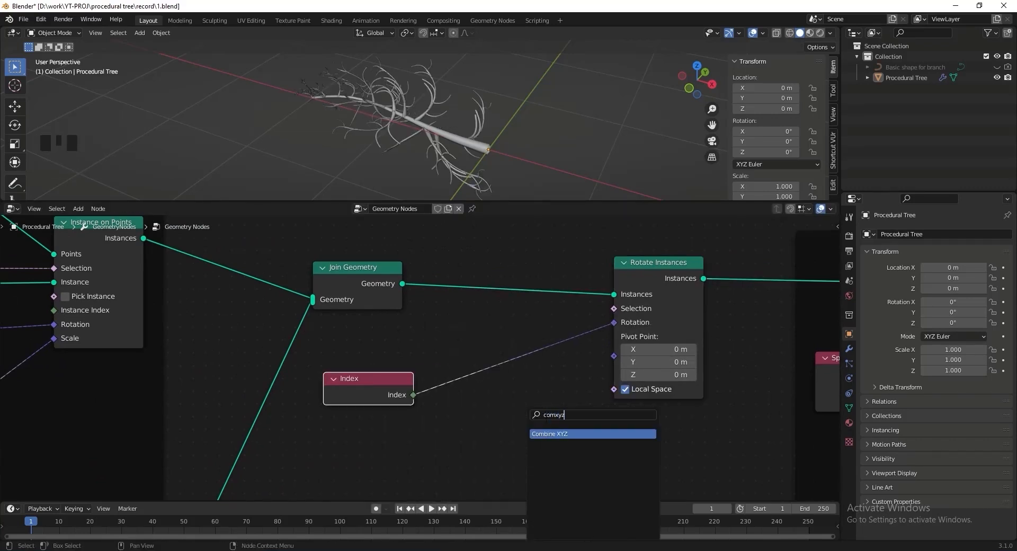
type("comxyz")
key("Return")
left_click(520, 348)
scroll(520, 348, "up", 5)
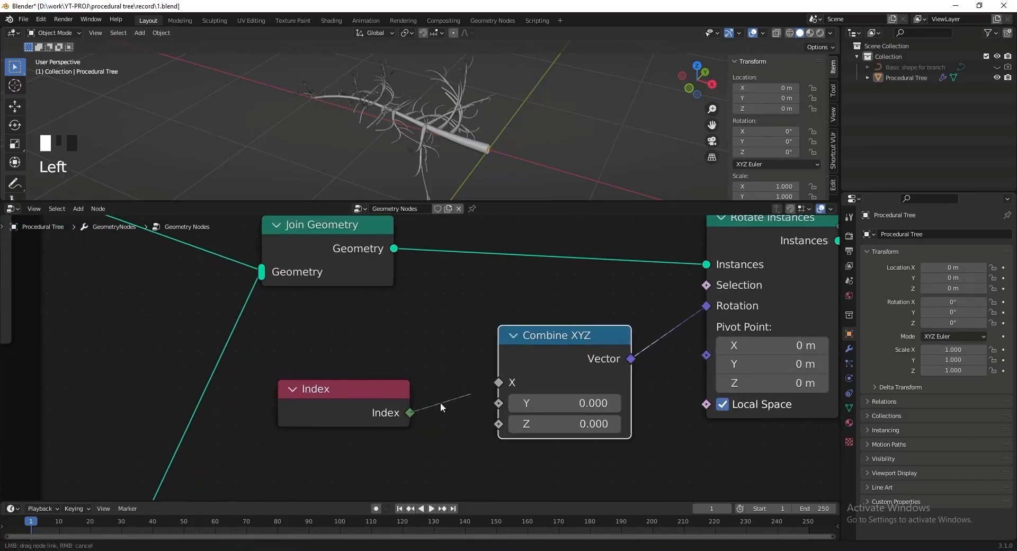
left_click_drag(484, 402, 495, 401)
middle_click_drag(422, 175, 449, 98)
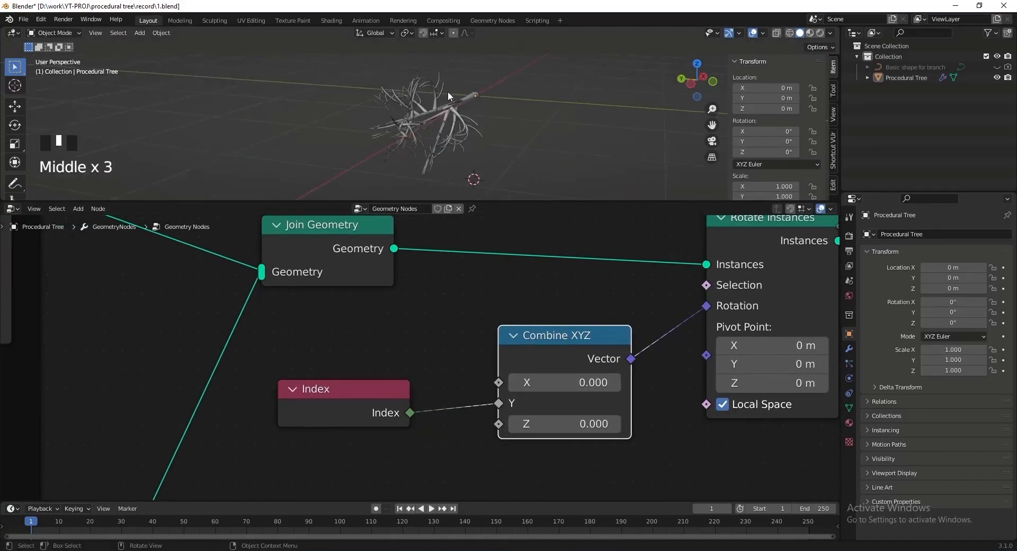
left_click(499, 124)
scroll(499, 124, "down", 2)
mouse_move(499, 124)
middle_mouse_down()
mouse_move(535, 122)
mouse_move(482, 115)
middle_mouse_up()
left_click(484, 139)
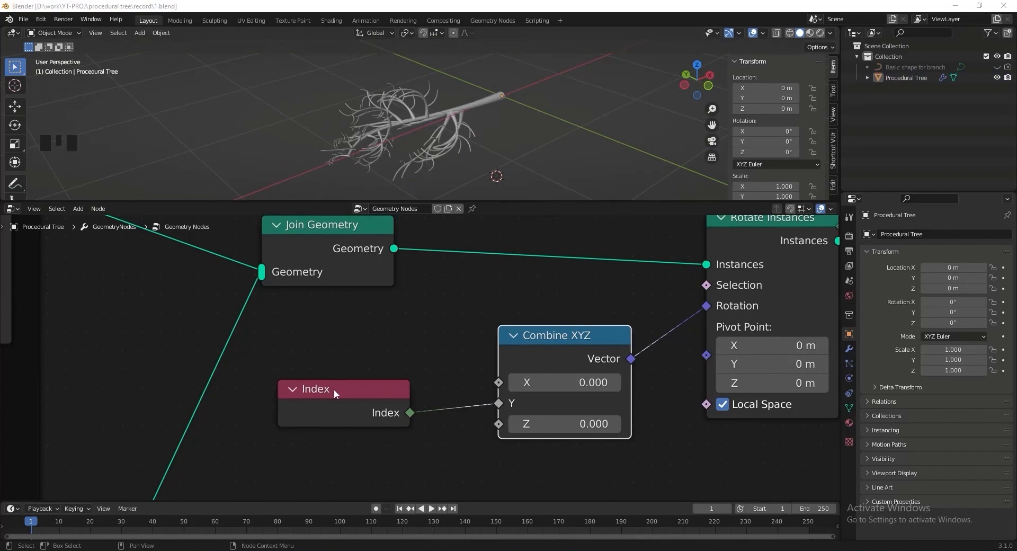
Insert a Math node between Index and Combine XYZ and set its operation to Multiply.
left_click_drag(335, 390, 304, 378)
key("shift+a")
left_click(418, 332)
type("ma")
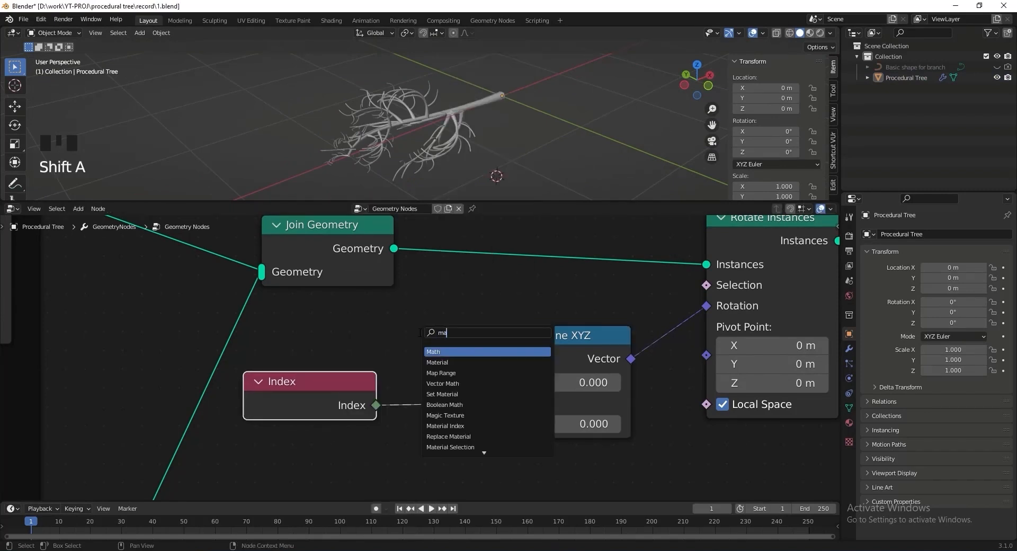
type("th")
left_click(430, 352)
left_click(431, 352)
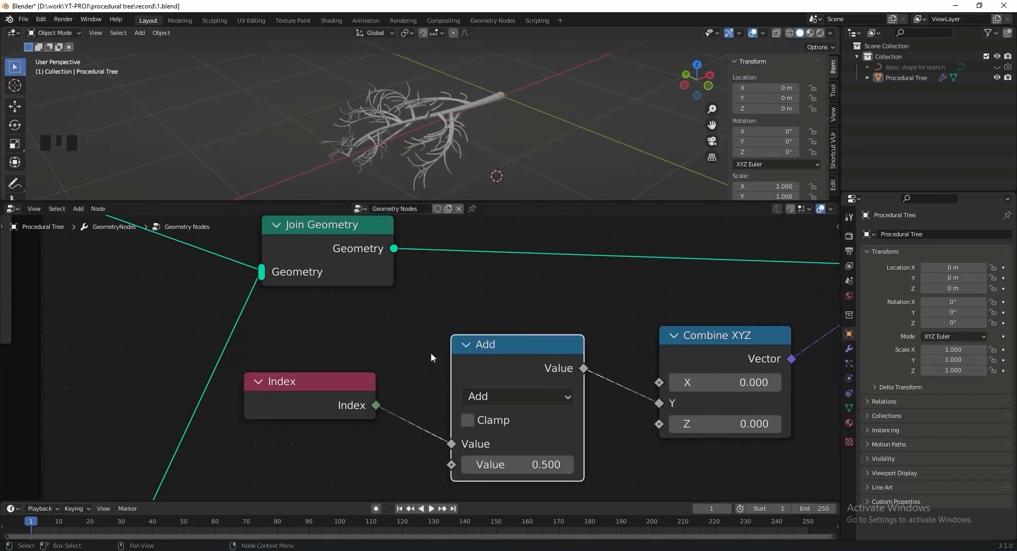
left_click(508, 395)
left_click(433, 197)
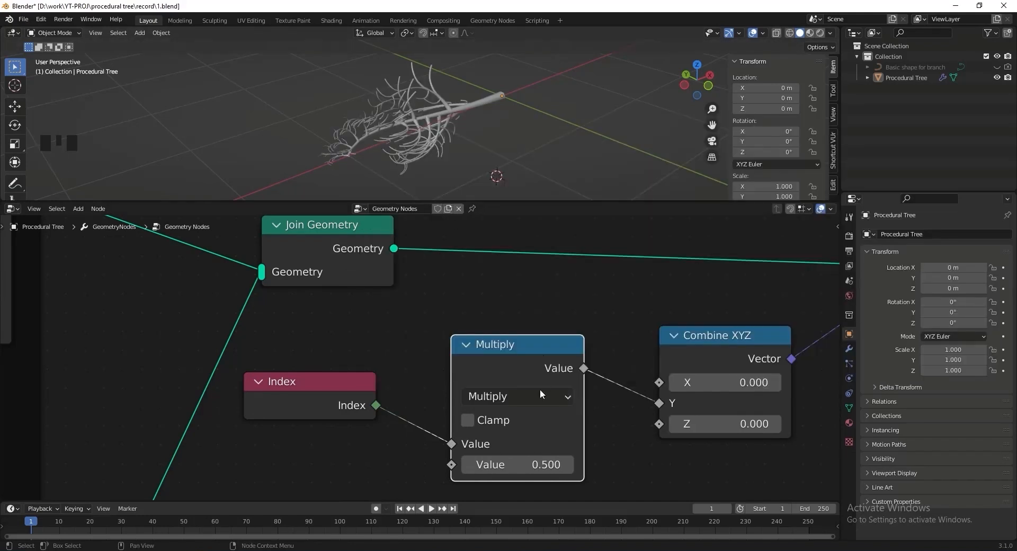
Set the multiplier for the branch rotation index to 21.4.
left_click_drag(516, 465, 676, 464)
left_click(507, 459)
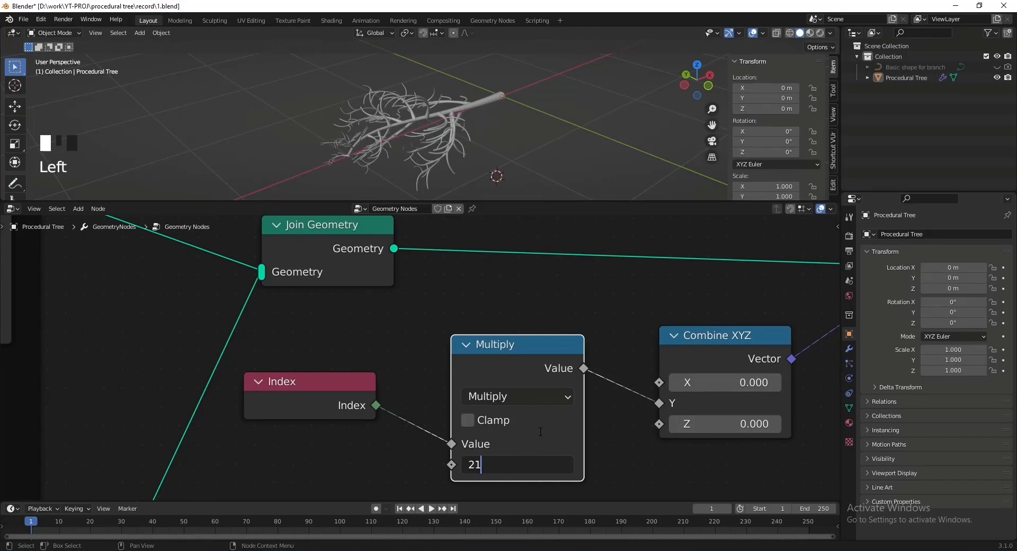
type("21.4")
key("Return")
middle_click_drag(517, 132, 499, 98)
Tidy the rotation nodes, join them in a frame labelled Rotate Branches, and save the file.
scroll(437, 294, "down", 18)
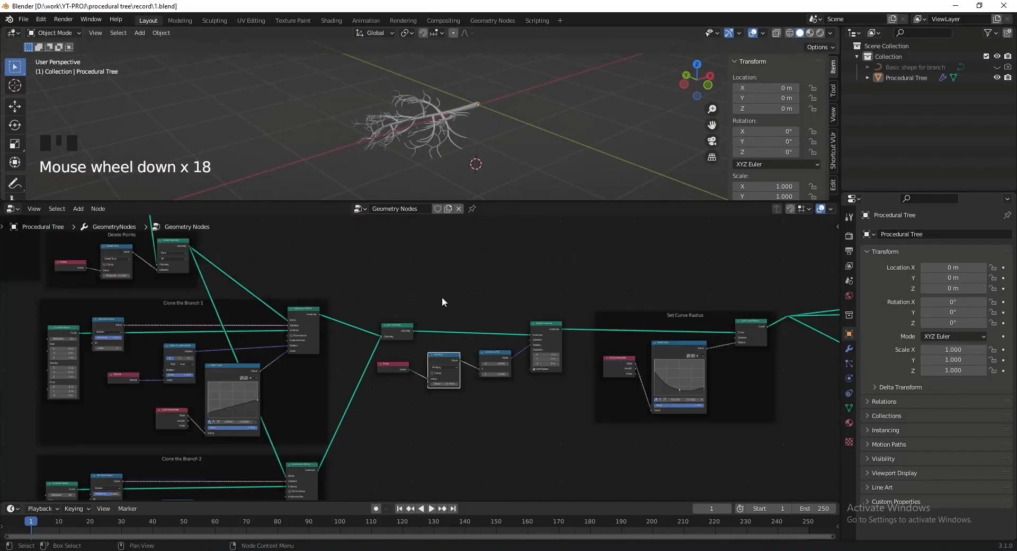
scroll(431, 317, "up", 7)
left_click_drag(277, 312, 217, 308)
left_click_drag(270, 379, 286, 377)
left_click_drag(280, 300, 536, 454)
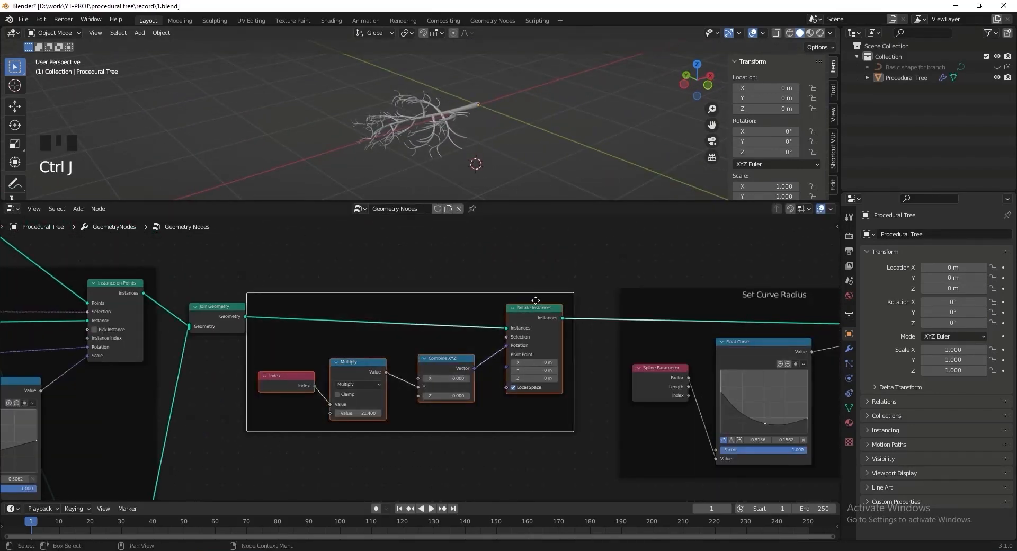
scroll(535, 301, "up", 2)
left_click(543, 275)
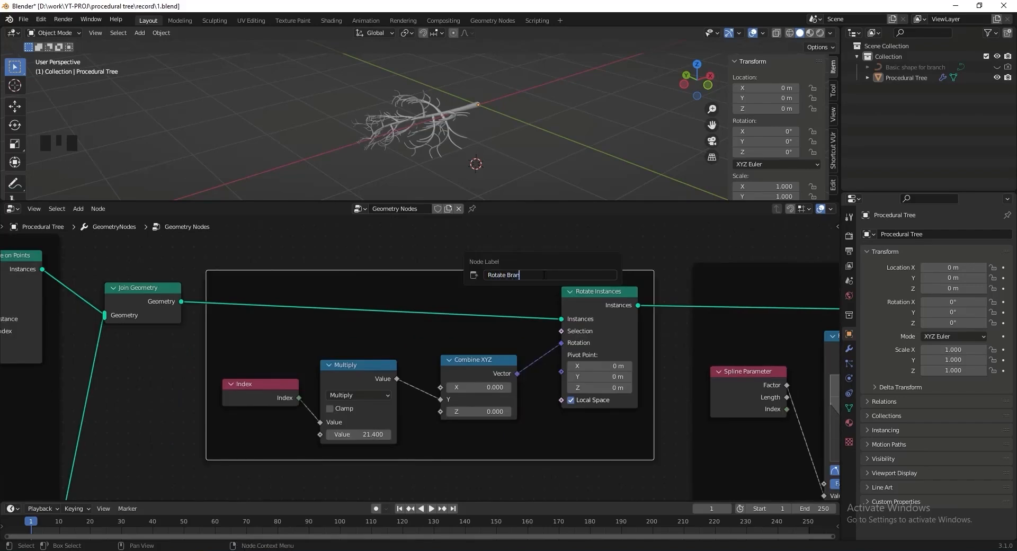
key("ctrl+s")
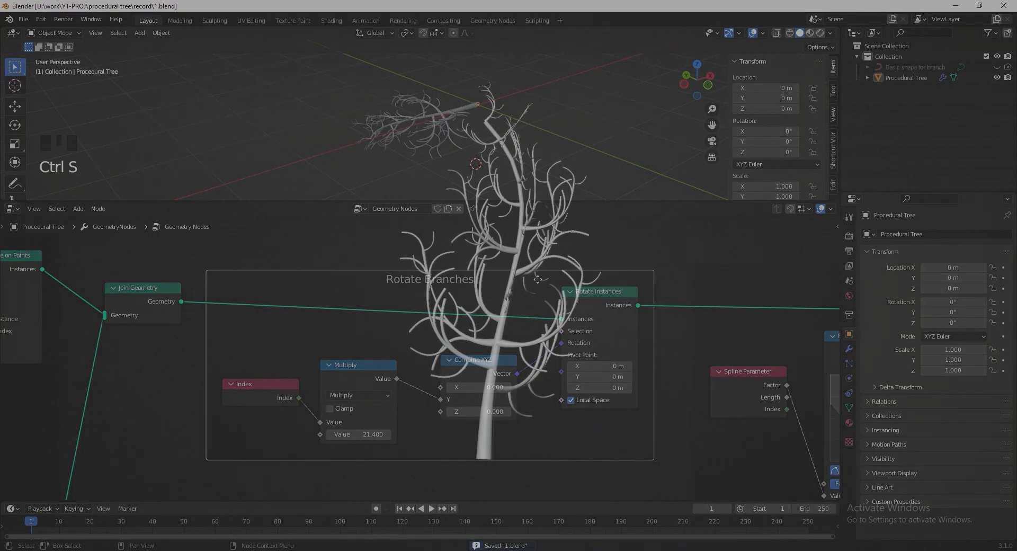
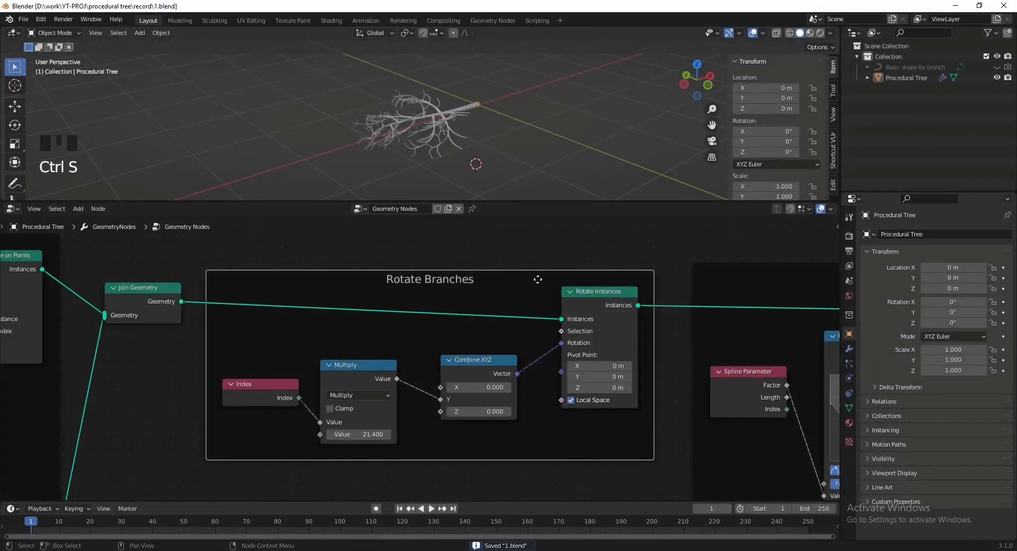
Move the Branch Basic Shape frame farther away from the first Set Curve Radius frame.
scroll(538, 279, "down", 16)
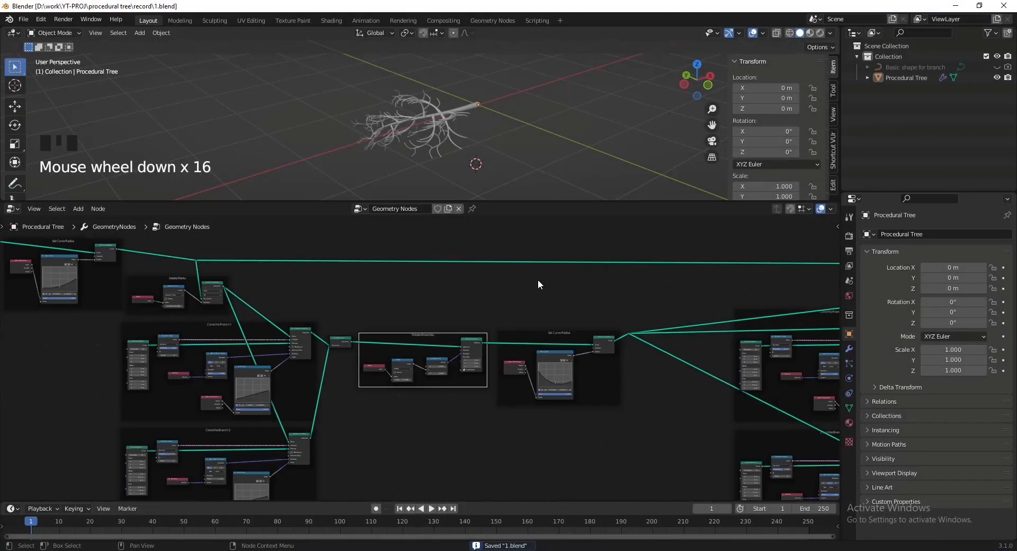
scroll(538, 279, "down", 6)
middle_click_drag(536, 279, 371, 325)
scroll(545, 371, "up", 17)
middle_click_drag(551, 364, 386, 368)
scroll(492, 302, "up", 4)
left_click_drag(493, 303, 187, 310)
Insert a Set Position node after the Resample Curve of the Branch Basic Shape frame.
key("shift+a")
type("set po")
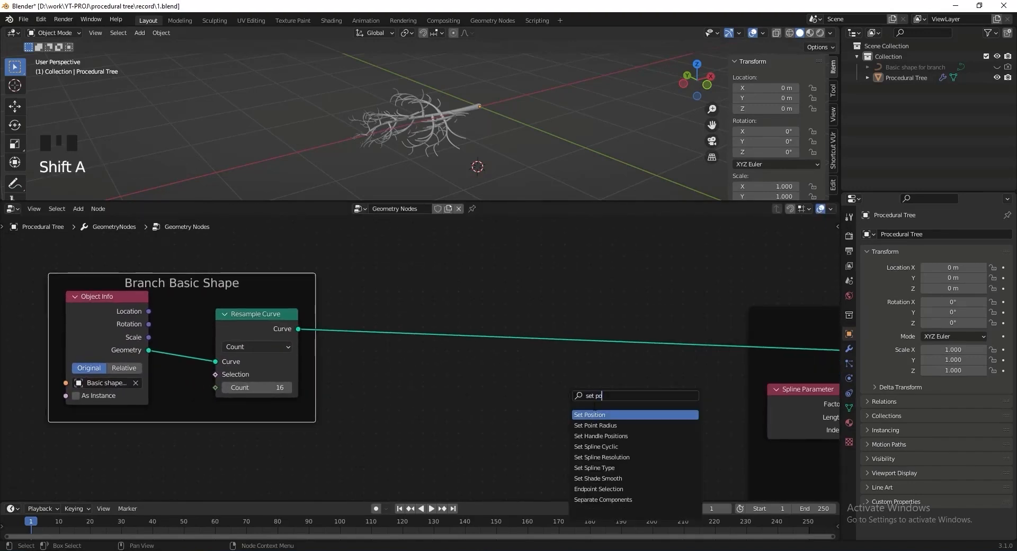
key("Return")
left_click(628, 304)
Add a Noise Texture node and connect its Color output to the Set Position node's Offset.
key("shift+a")
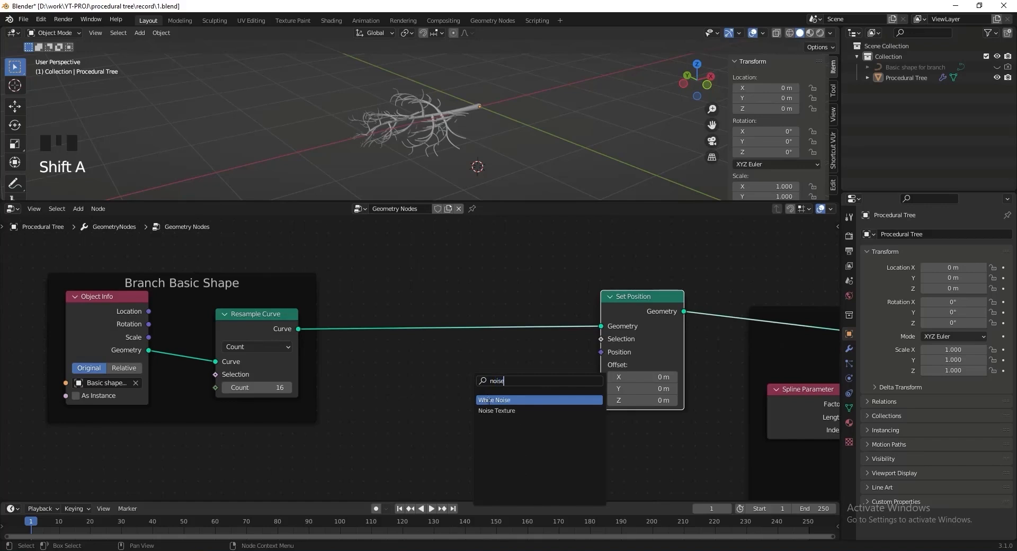
left_click(497, 410)
left_click(448, 380)
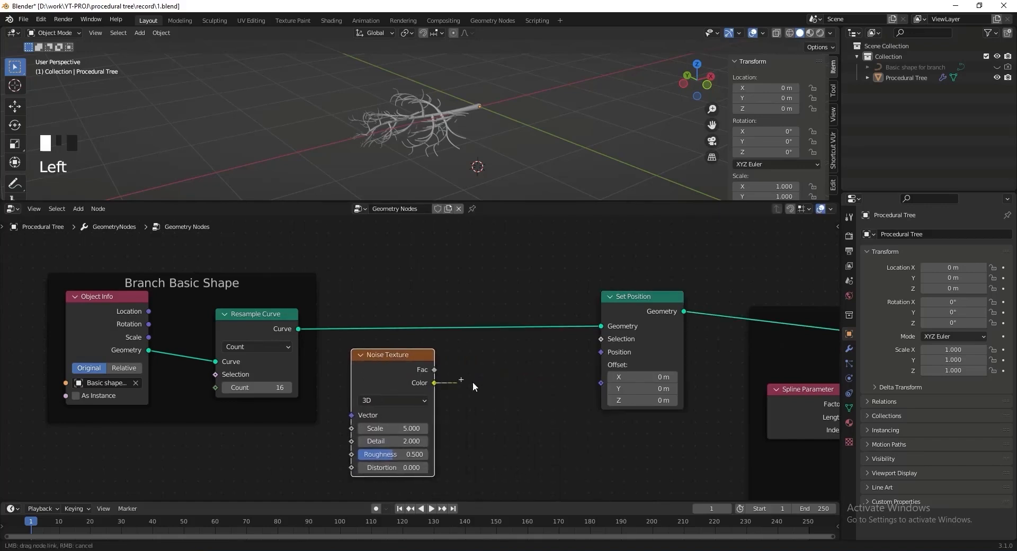
left_click_drag(599, 382, 601, 382)
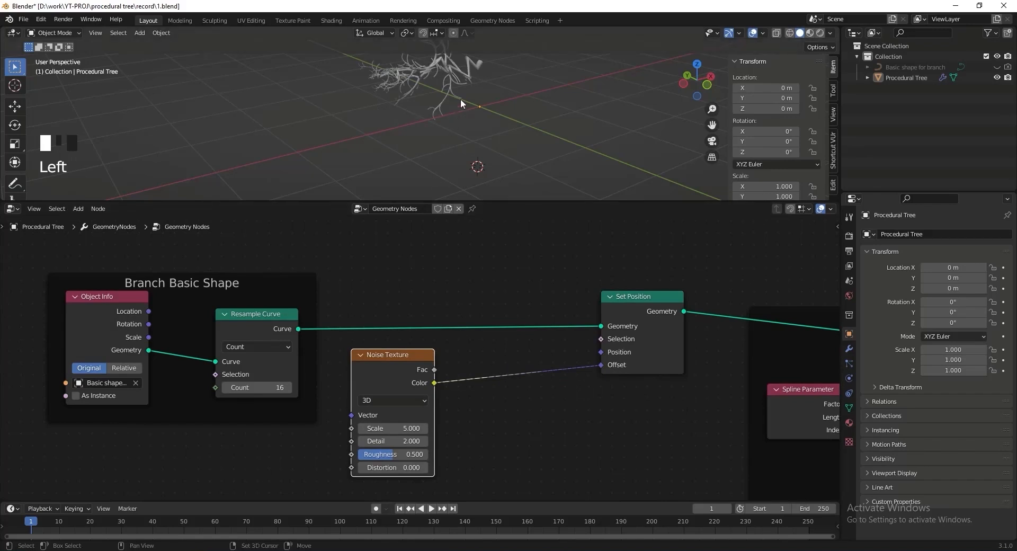
middle_click_drag(456, 107, 451, 134, "shift")
Move the Noise Texture below the Branch Basic Shape frame and insert a Combine XYZ node between its Color and the Offset.
left_click_drag(410, 357, 293, 448)
middle_click_drag(345, 407, 316, 325)
scroll(323, 326, "up", 1)
key("shift+a")
type("sc")
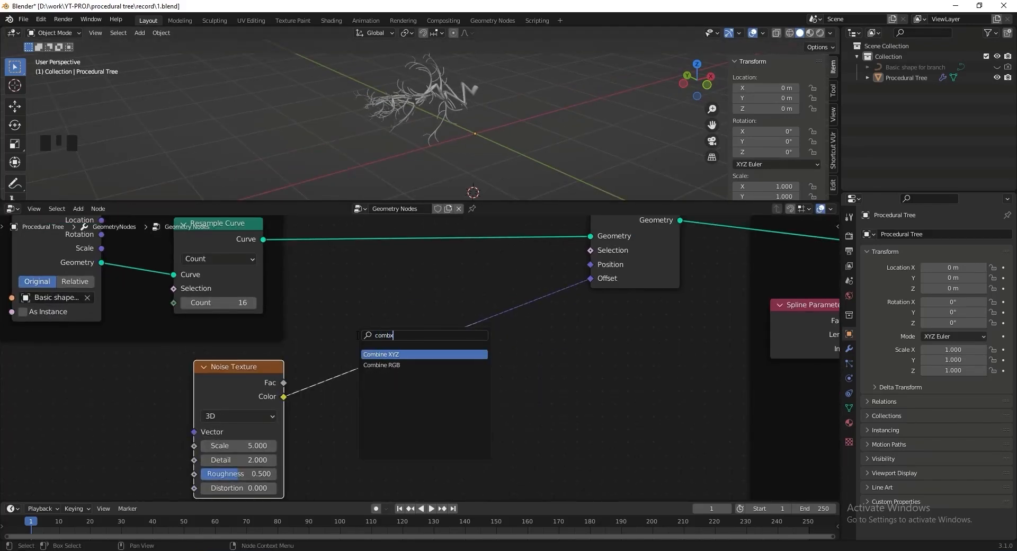
key("Return")
left_click(497, 307)
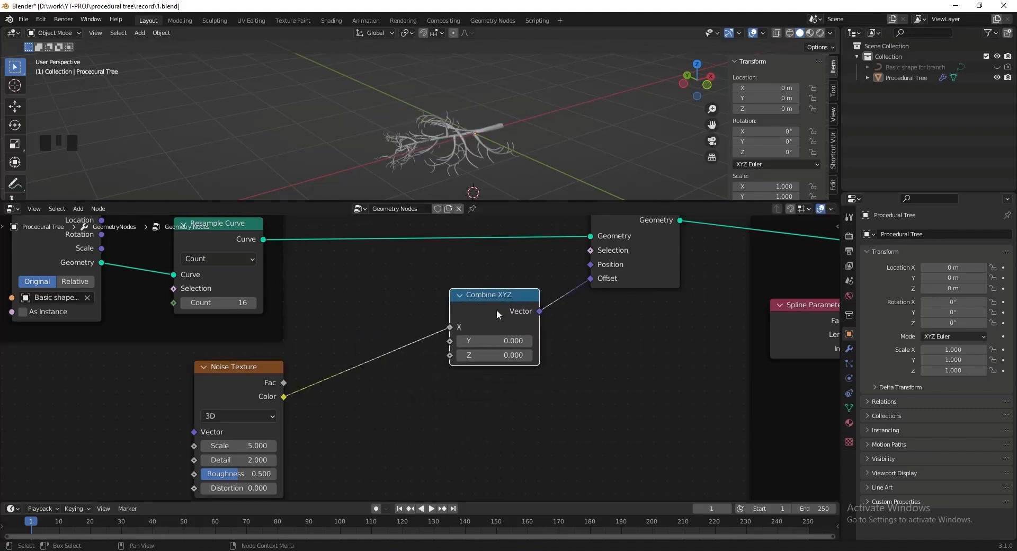
Switch the noise Color connection to the Y input of Combine XYZ and inspect the distorted branches.
scroll(497, 307, "up", 3)
left_click_drag(468, 322, 457, 337)
scroll(422, 176, "up", 2)
middle_click_drag(411, 159, 438, 136)
scroll(437, 135, "up", 2)
middle_click_drag(380, 149, 402, 175)
scroll(471, 414, "down", 1)
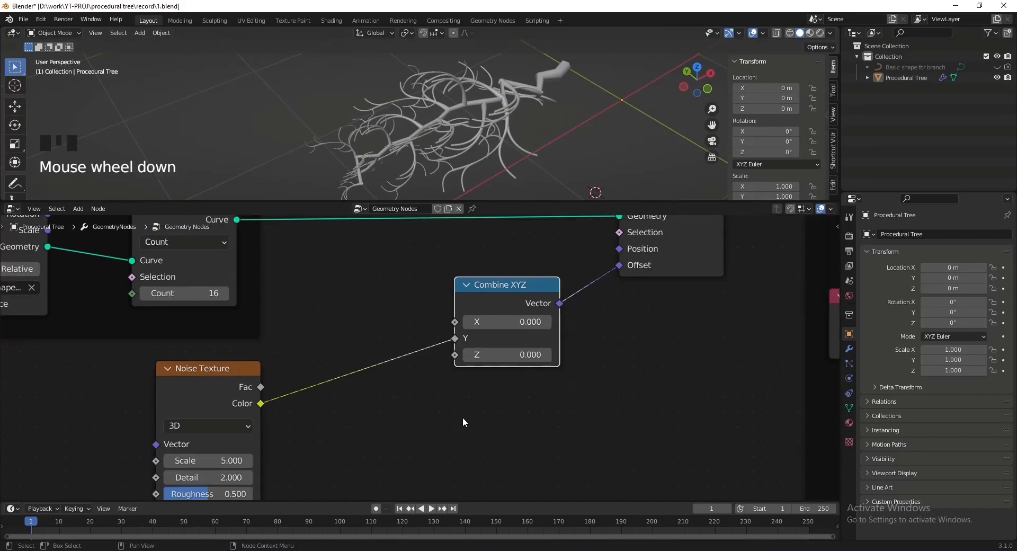
Insert a Vector Math node set to Multiply between the Noise Texture's Color and the Combine XYZ node.
middle_click_drag(471, 415, 430, 393)
scroll(430, 393, "up", 2)
left_click_drag(260, 324, 158, 325)
key("shift+a")
type("vect")
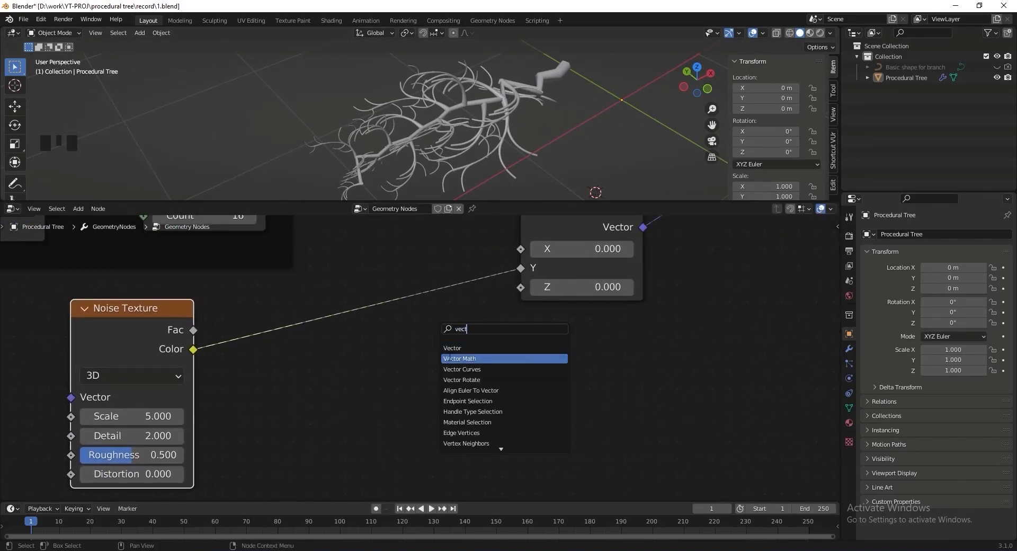
left_click(484, 359)
left_click(384, 268)
middle_click_drag(432, 270, 460, 291)
left_click(394, 367)
left_click(373, 305)
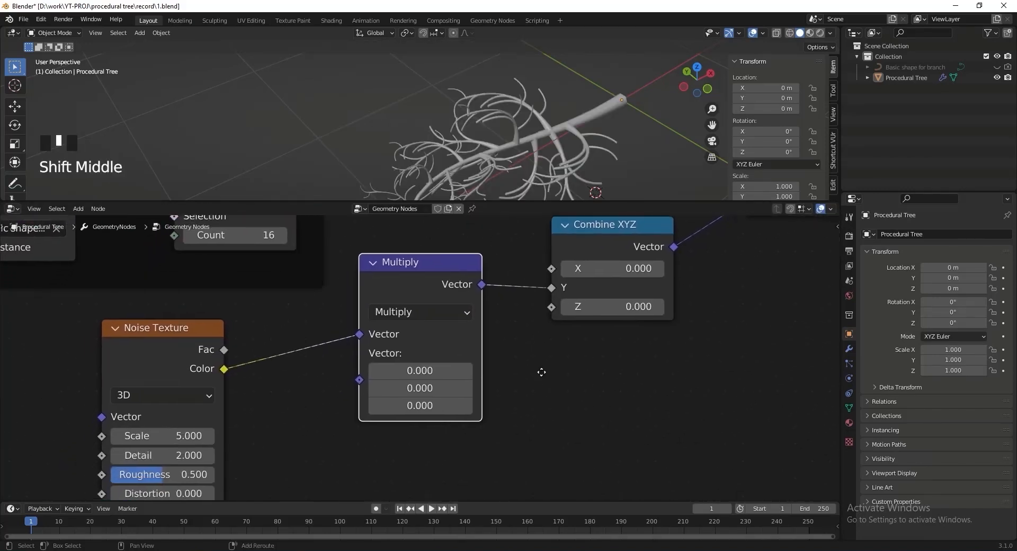
Add a Position node below the Noise Texture and connect it to the Multiply node's second Vector input.
scroll(551, 362, "down", 2)
middle_click_drag(534, 382, 565, 356)
key("shift+a")
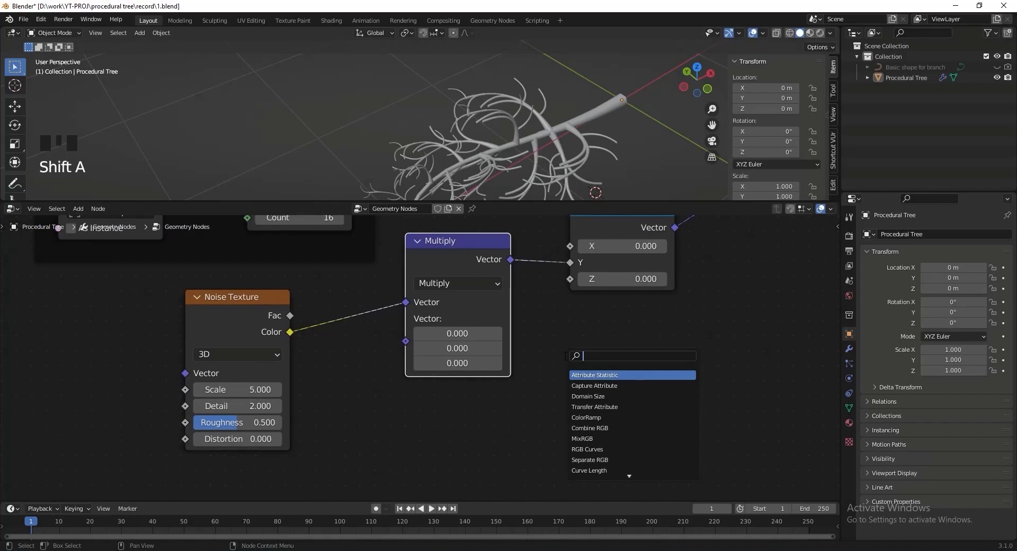
left_click(573, 375)
left_click(290, 481)
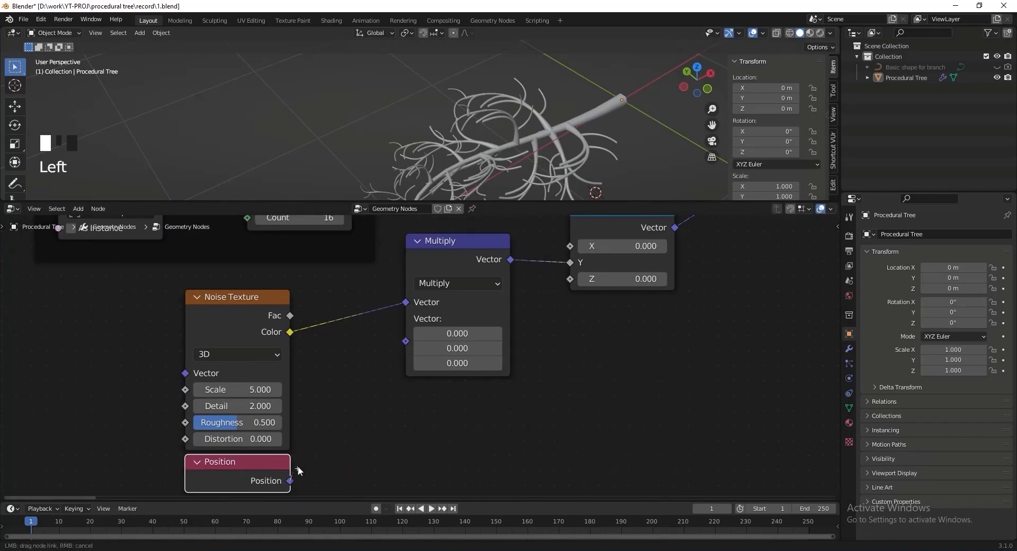
left_click_drag(401, 350, 406, 342)
Move the Noise Texture node up slightly, reduce its Scale to about 3.1 and raise its Distortion to about 1.7.
middle_click_drag(493, 117, 393, 128, "shift")
scroll(502, 116, "up", 3)
left_click_drag(238, 318, 239, 307)
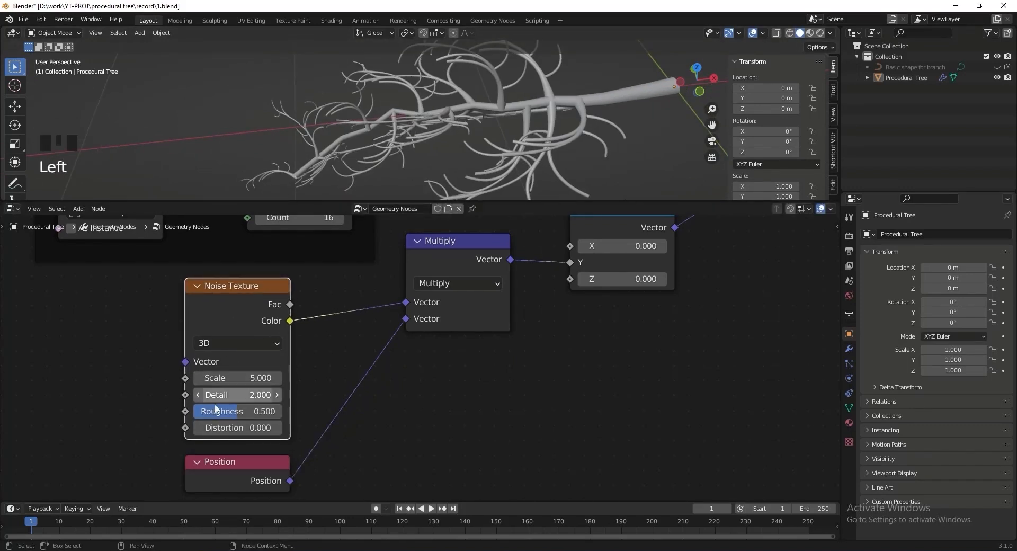
left_click_drag(250, 378, 217, 377)
left_click_drag(248, 411, 275, 428)
mouse_move(418, 127)
middle_mouse_down()
mouse_move(438, 137)
mouse_move(419, 141)
middle_mouse_up()
Group the Noise Texture, Position, Multiply, Combine XYZ and Set Position nodes into a node group and return to the main tree.
scroll(469, 308, "down", 10)
middle_click_drag(462, 280, 453, 350)
left_click_drag(398, 276, 263, 265)
left_click_drag(323, 246, 614, 476)
key("ctrl+g")
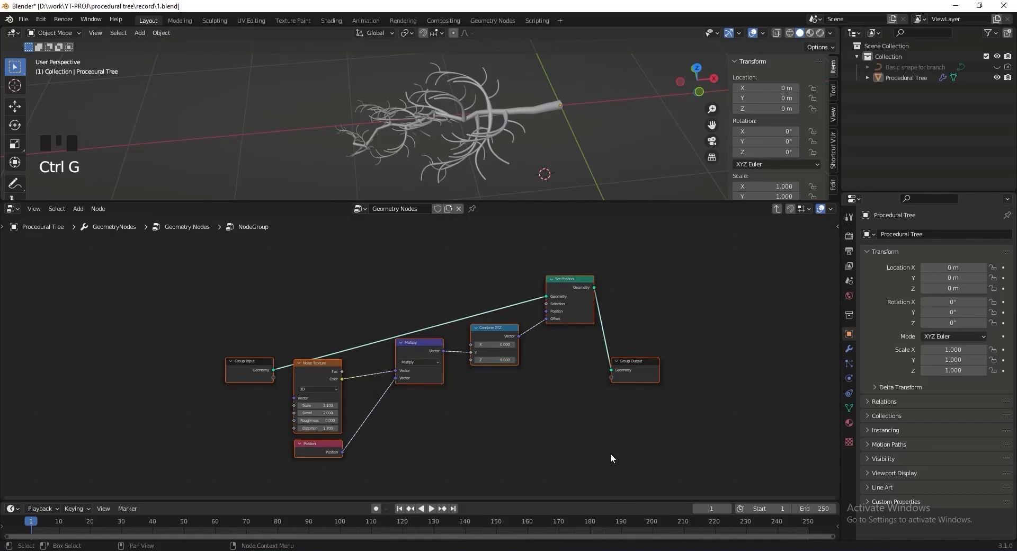
key("Tab")
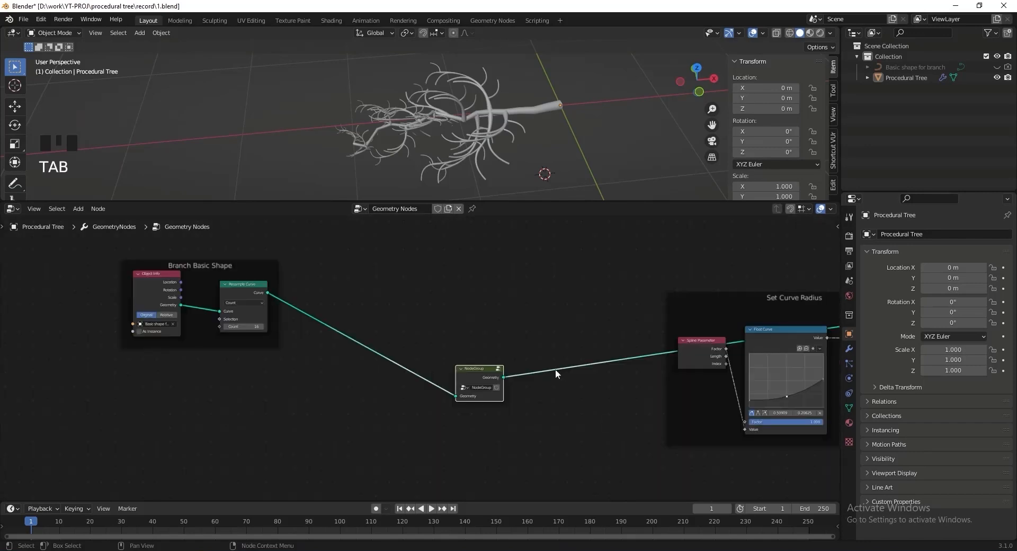
Label the new group node Distorted Line.
middle_click_drag(555, 368, 546, 396)
scroll(546, 396, "up", 4)
left_click(529, 376)
key("F2")
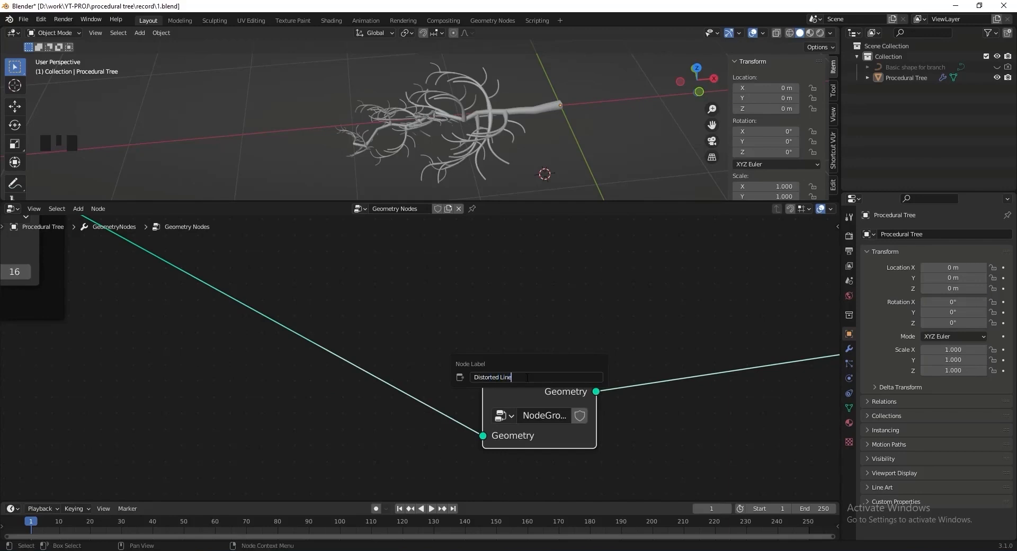
key("Return")
Rearrange the Branch Basic Shape frame and the Distorted Line node close to the Set Curve Radius frame.
scroll(476, 339, "down", 10)
left_click_drag(250, 257, 402, 352)
left_click_drag(500, 364, 621, 339)
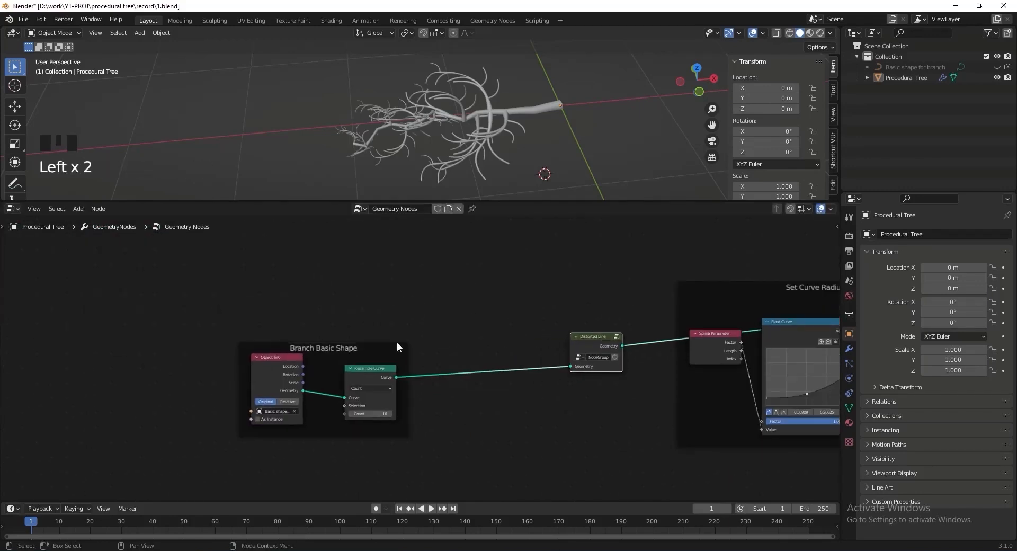
left_click_drag(397, 348, 531, 324)
left_click_drag(591, 337, 601, 332)
scroll(635, 334, "up", 4)
middle_click_drag(639, 335, 359, 322)
Duplicate the Distorted Line node and move the copy beside the Quadratic Bezier in the Clone the Branch 1 frame.
key("shift+d")
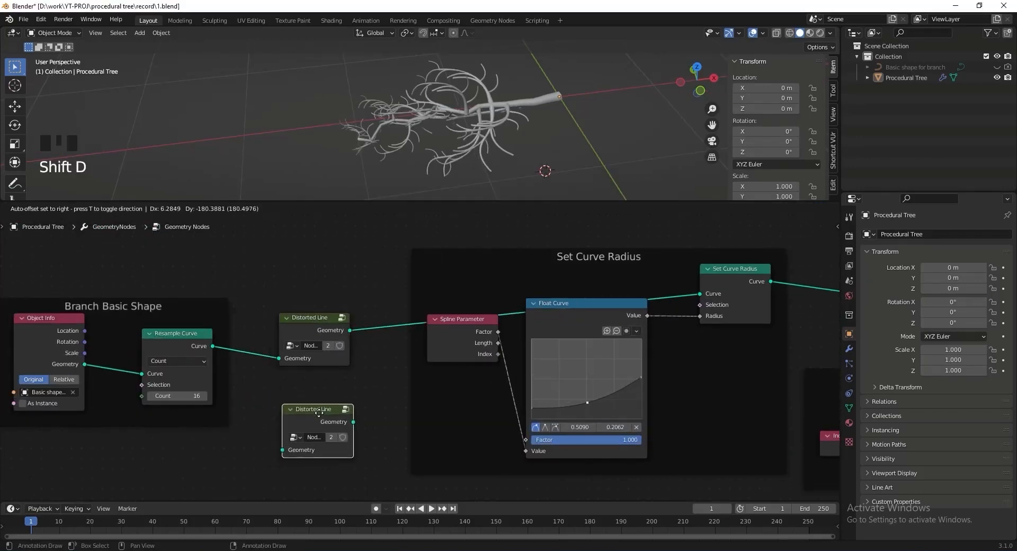
left_click(319, 412)
scroll(344, 372, "down", 5)
middle_click_drag(345, 372, 180, 307)
key("g")
left_click(386, 439)
middle_click_drag(387, 412, 317, 317)
scroll(325, 323, "up", 4)
left_click_drag(352, 280, 285, 273)
left_click_drag(234, 317, 345, 304)
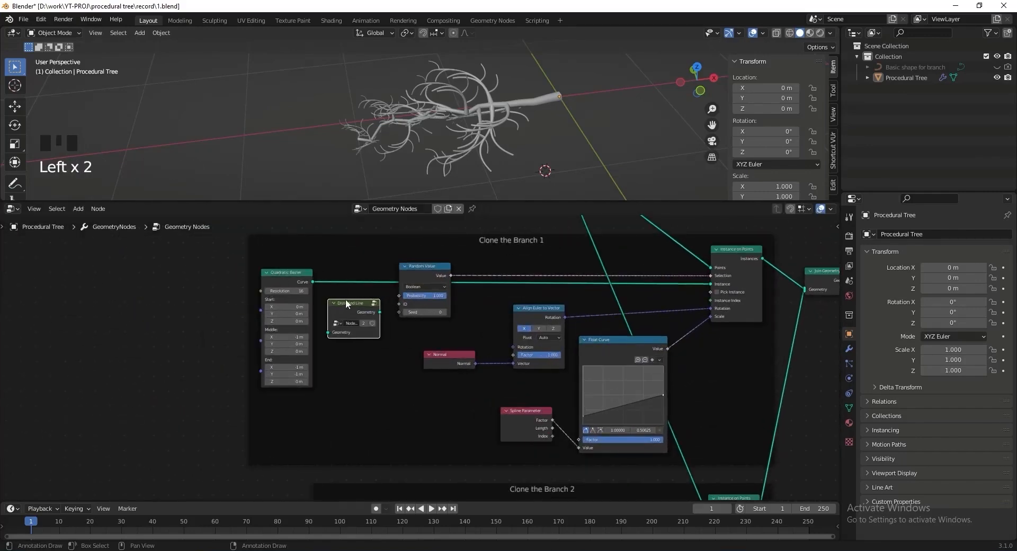
Insert the Distorted Line copy between Quadratic Bezier and Instance on Points in Clone the Branch 1 and space out the nodes.
scroll(347, 306, "up", 5)
middle_click_drag(373, 309, 311, 366)
left_click_drag(297, 359, 259, 306)
left_click_drag(169, 302, 117, 309)
left_click_drag(298, 307, 264, 307)
scroll(486, 141, "up", 3)
middle_click_drag(519, 92, 504, 110)
scroll(329, 326, "down", 9)
middle_click_drag(328, 326, 334, 289)
Duplicate the Distorted Line node again and insert it after the Quadratic Bezier in Clone the Branch 2.
key("shift+d")
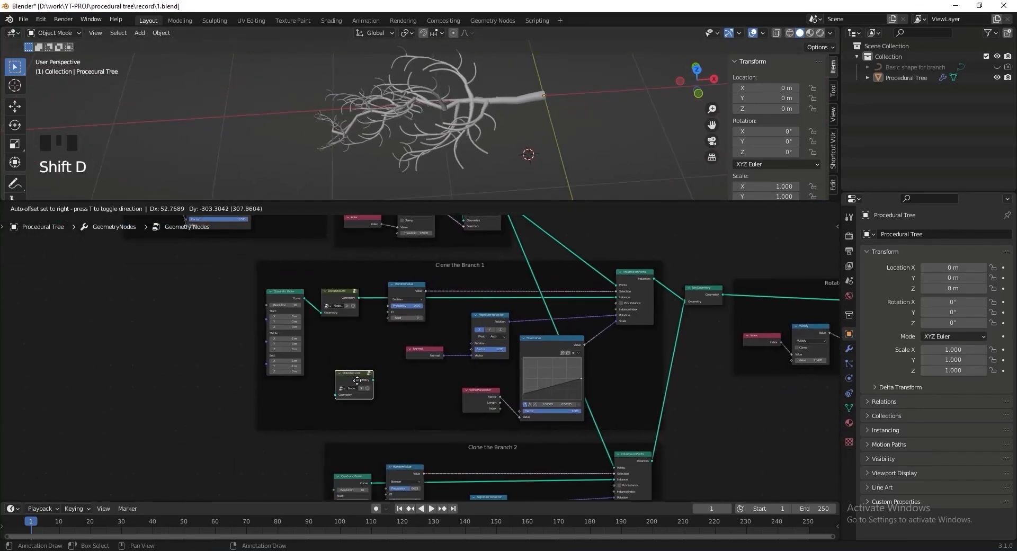
left_click(350, 396)
middle_click_drag(350, 396, 402, 268)
scroll(406, 332, "up", 9)
left_click_drag(365, 342, 184, 333)
scroll(266, 283, "down", 3)
mouse_move(266, 283)
middle_mouse_down()
mouse_move(296, 297)
mouse_move(303, 349)
middle_mouse_up()
left_click_drag(369, 250, 370, 383)
key("alt+p")
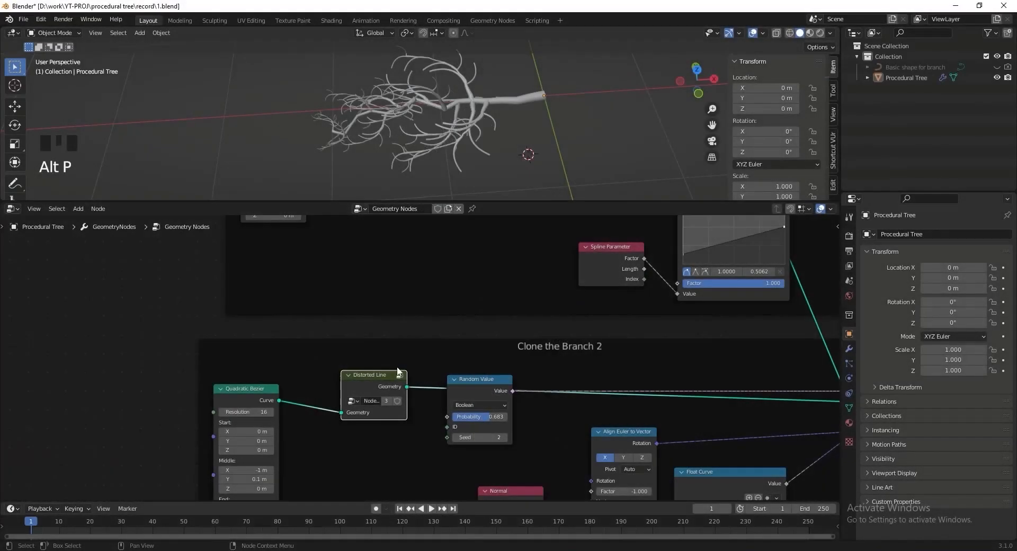
Move the last Set Curve Radius frame and the nodes after it further along, and reposition the Join Geometry node.
scroll(407, 336, "down", 4)
scroll(453, 392, "down", 2)
middle_click_drag(453, 392, 341, 402)
scroll(554, 268, "up", 4)
left_click_drag(554, 265, 210, 436)
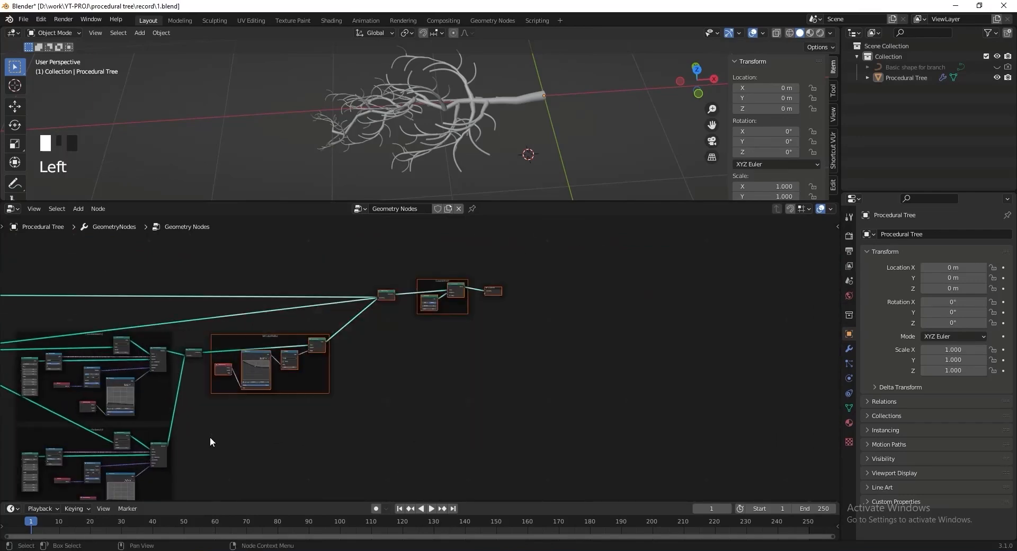
key("g")
left_click(295, 438)
left_click_drag(194, 351, 200, 405)
Adjust node placement around the Clone the Branch 3 and Clone the Branch 4 frames and their Join Geometry node.
middle_click_drag(180, 385, 434, 342)
scroll(434, 342, "up", 3)
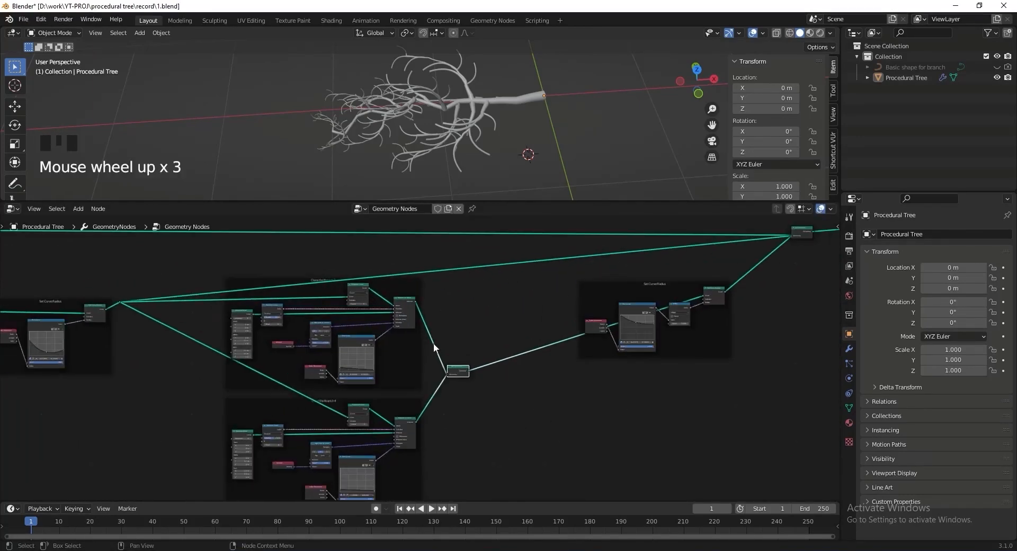
scroll(433, 342, "up", 11)
middle_click_drag(362, 293, 467, 370)
left_click_drag(303, 267, 306, 259)
middle_click_drag(417, 366, 331, 260)
mouse_move(234, 445)
left_mouse_down()
mouse_move(241, 428)
mouse_move(238, 438)
left_mouse_up()
left_click_drag(525, 366, 553, 338)
scroll(443, 386, "up", 4)
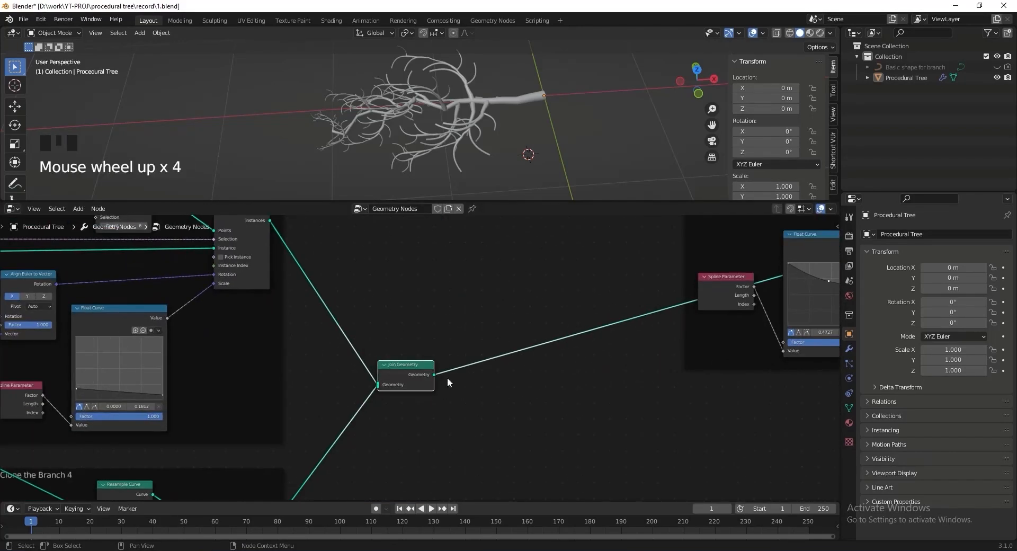
Add an Instance on Points node and connect the Join Geometry output to its Points input.
middle_click_drag(443, 386, 398, 364)
key("shift+a")
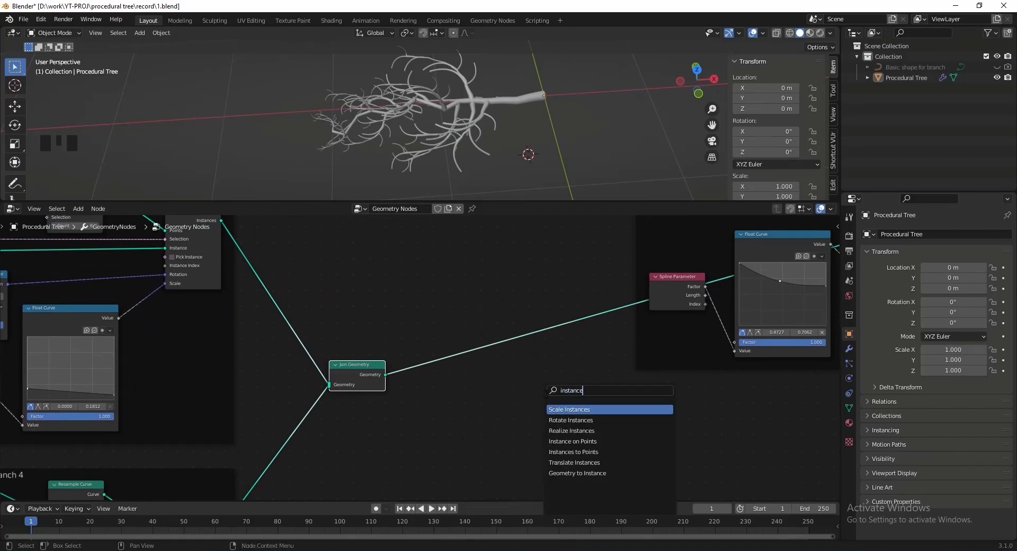
left_click(574, 441)
left_click(565, 403)
left_click_drag(345, 339, 560, 343)
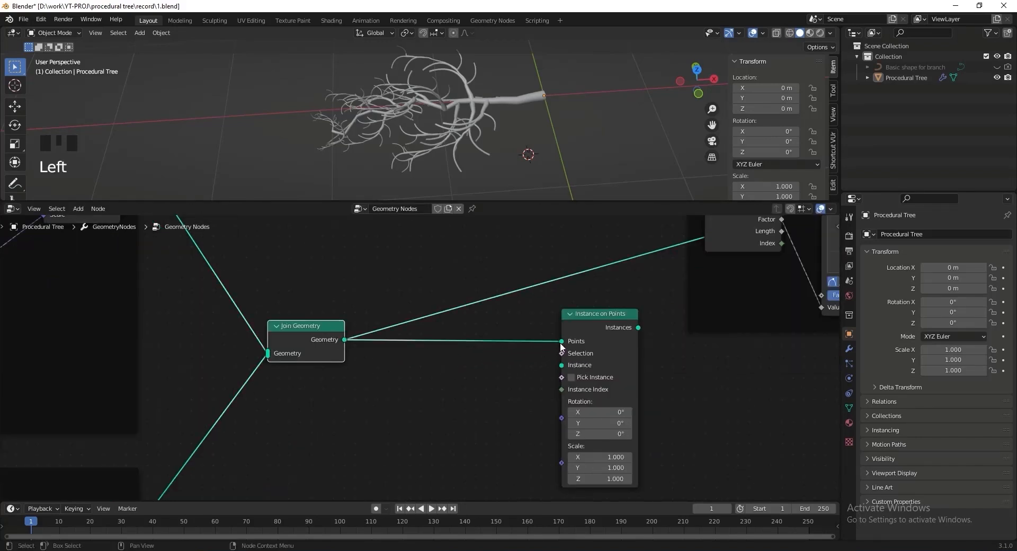
middle_click_drag(562, 347, 558, 349)
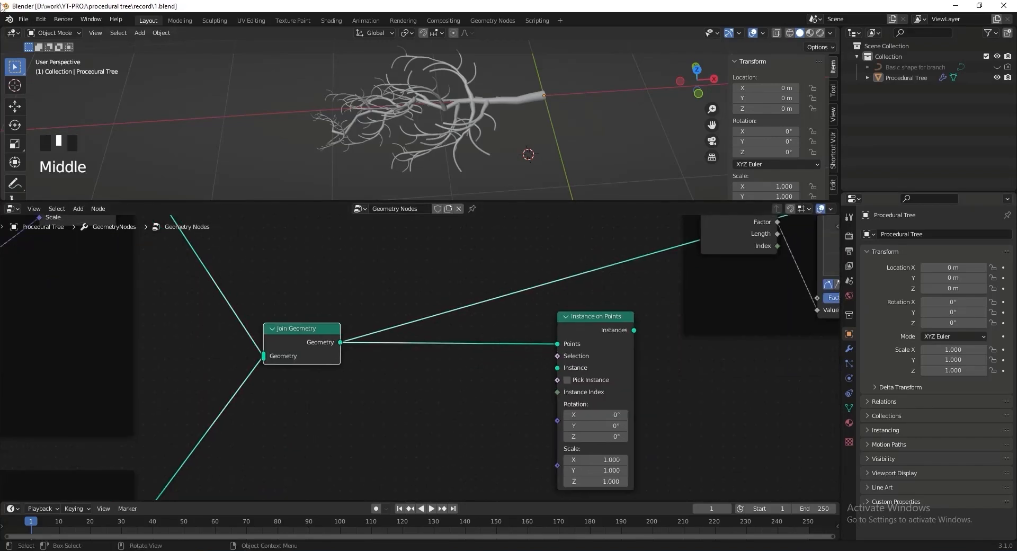
Append the Leaf.001 object from leaf.blend into the scene.
left_click(23, 20)
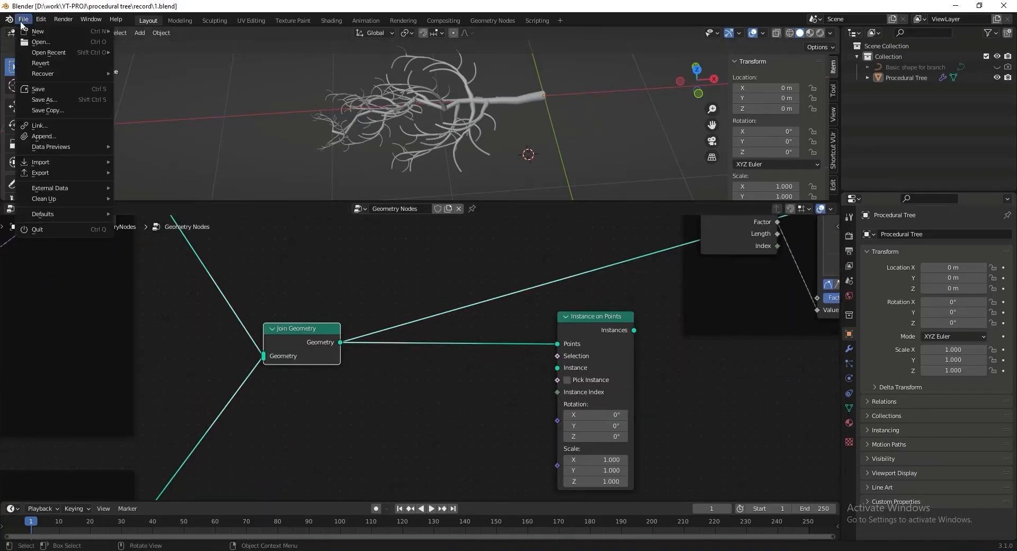
left_click(43, 136)
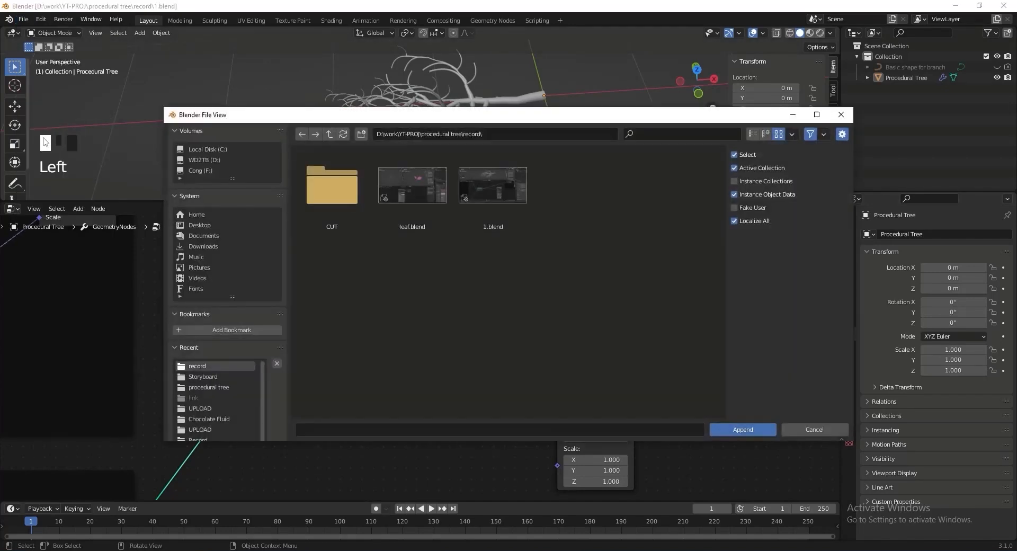
double_click(421, 206)
double_click(382, 268)
left_click(331, 193)
left_click(746, 429)
middle_click_drag(507, 166, 586, 96)
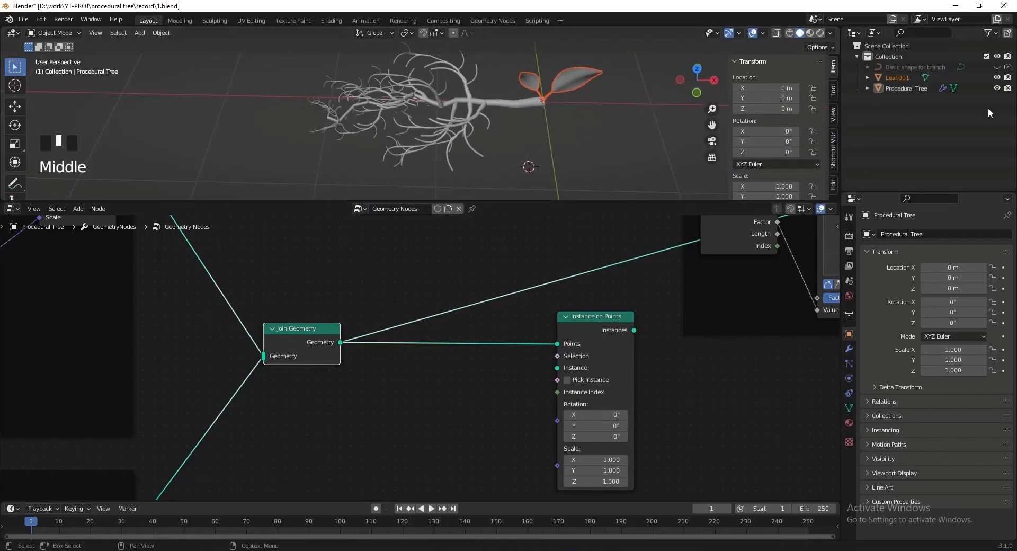
Hide Leaf.001, bring it into the node tree as Object Info, connect its Geometry to Instance on Points' Instance, and save the file.
left_click(997, 78)
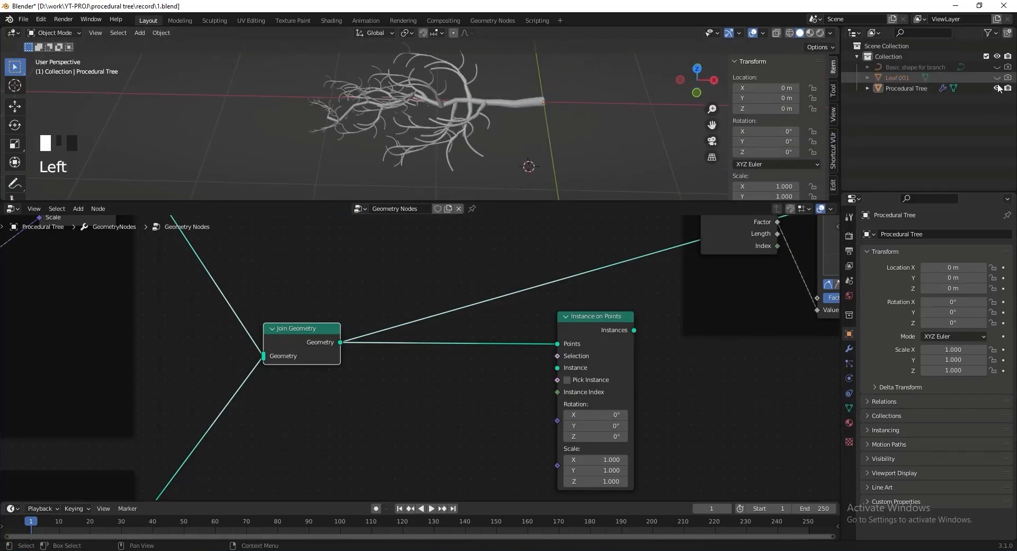
left_click(897, 77)
left_click_drag(897, 78, 361, 441)
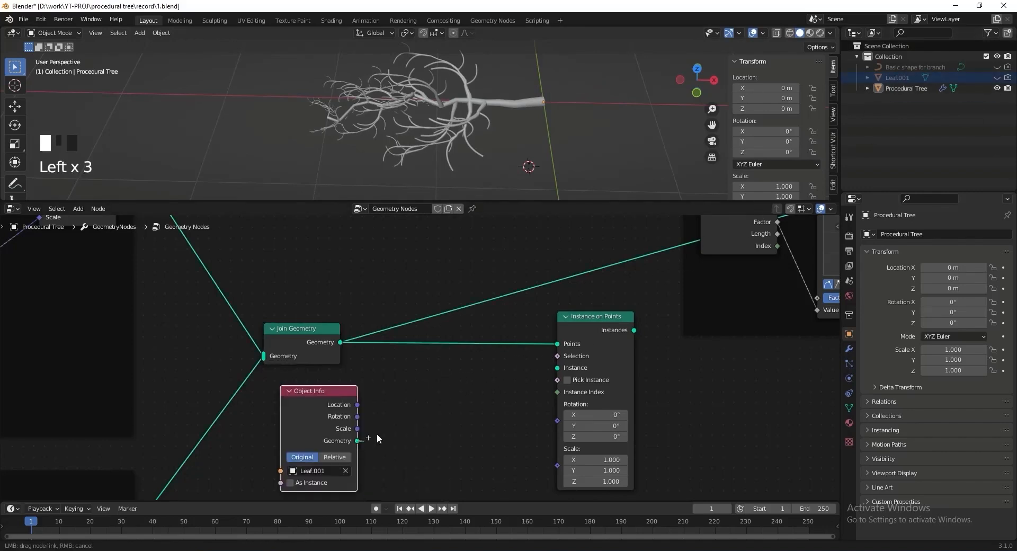
left_click_drag(551, 370, 552, 370)
left_click_drag(585, 335, 537, 352)
key("ctrl+s")
Insert a Join Geometry node between Curve to Mesh and Group Output.
scroll(622, 378, "down", 9)
middle_click_drag(811, 307, 583, 344)
middle_click_drag(663, 268, 479, 342)
middle_click_drag(675, 286, 496, 364)
left_click(556, 317)
scroll(474, 366, "up", 2)
key("shift+a")
type("join")
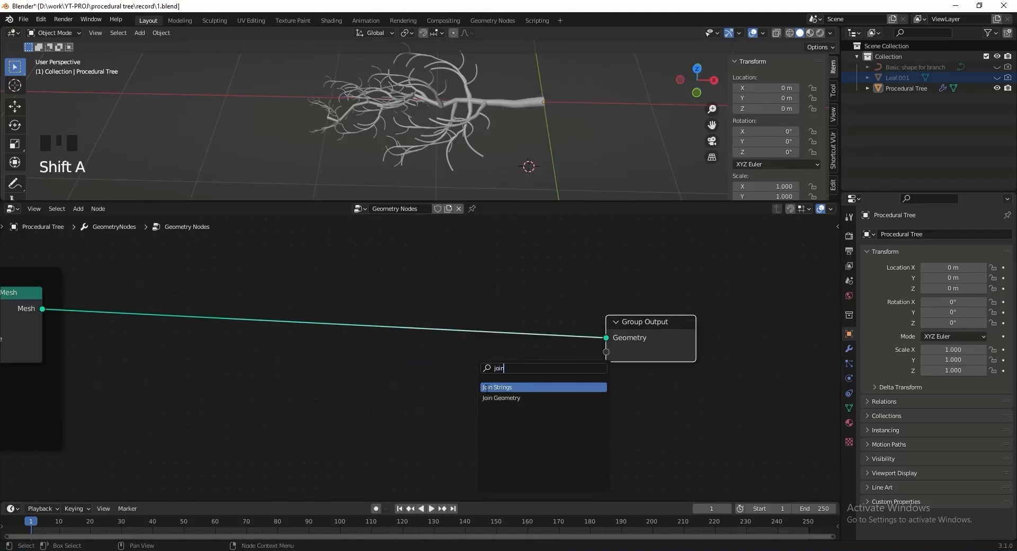
left_click(488, 398)
left_click(418, 334)
Connect the leaf Instance on Points node's Instances output to the final Join Geometry node.
scroll(491, 406, "down", 6)
middle_click_drag(265, 424, 320, 364)
scroll(440, 355, "up", 10)
middle_click_drag(440, 354, 497, 351)
scroll(495, 345, "down", 3)
left_click_drag(496, 345, 391, 357)
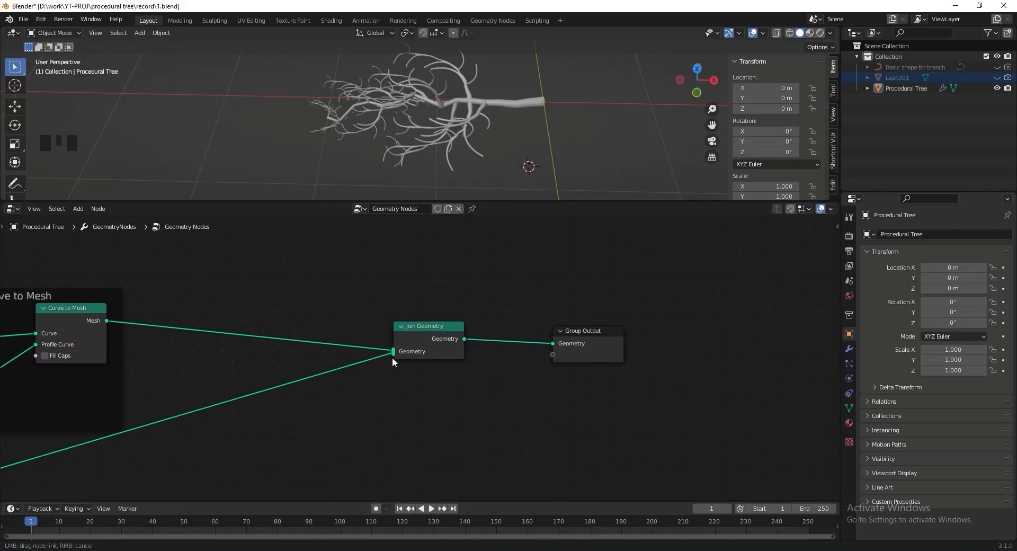
Examine how the leaf instances are distributed along the branches.
scroll(411, 132, "up", 3)
middle_click_drag(411, 132, 431, 123)
scroll(433, 367, "down", 9)
middle_click_drag(434, 367, 331, 371)
scroll(440, 395, "up", 9)
scroll(459, 352, "up", 2)
left_click(427, 144)
middle_click_drag(427, 144, 454, 145)
scroll(453, 145, "down", 2)
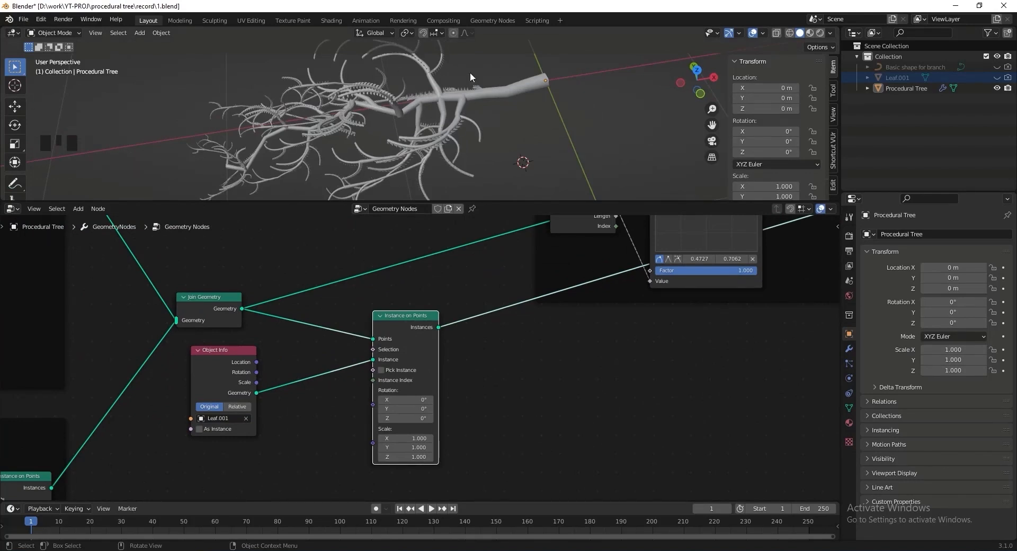
Insert a Resample Curve node between Join Geometry and the leaf Instance on Points, making room by moving the neighbouring nodes.
left_click_drag(426, 349, 456, 362)
left_click_drag(239, 363, 320, 373)
scroll(346, 351, "up", 4)
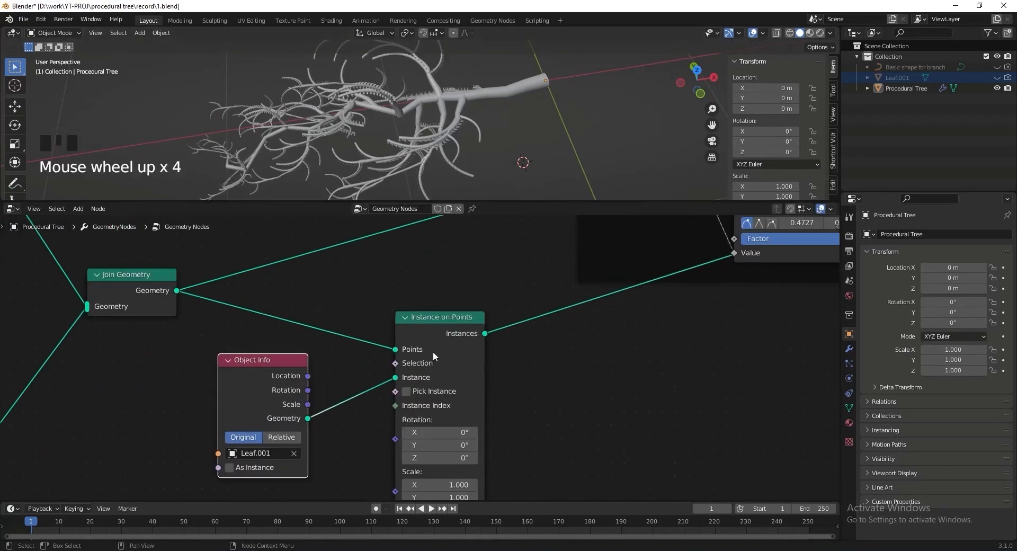
key("shift+a")
key("s")
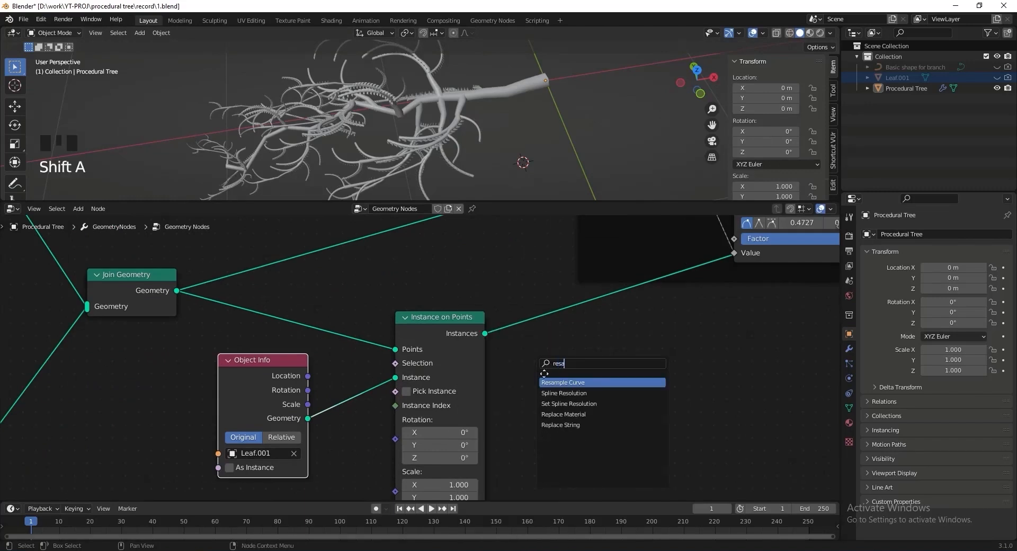
key("Return")
left_click(274, 288)
left_click_drag(245, 365, 279, 411)
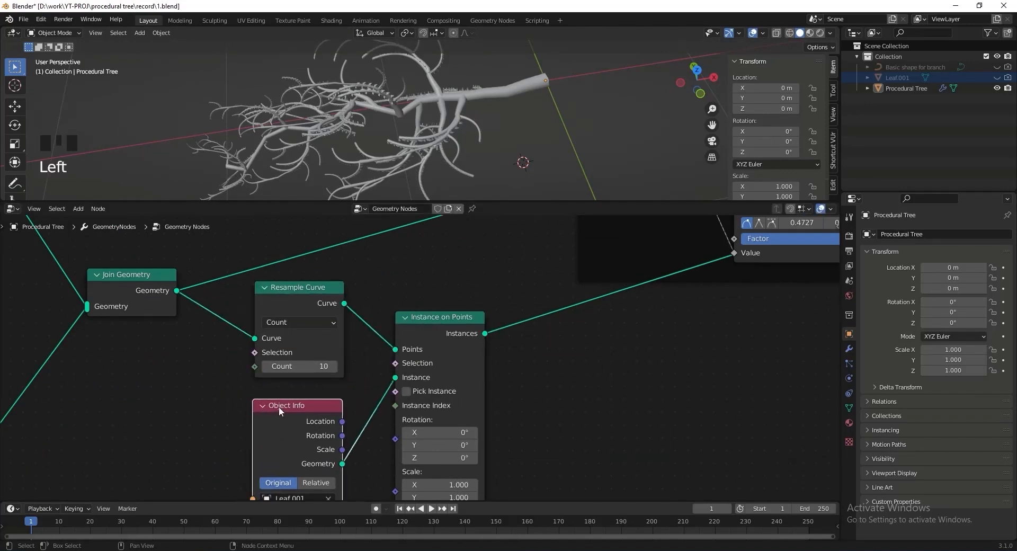
Set the leaf Resample Curve's Count to 5 and inspect the leaves on the branches.
scroll(280, 411, "up", 1)
type("5")
key("Return")
scroll(456, 143, "up", 2)
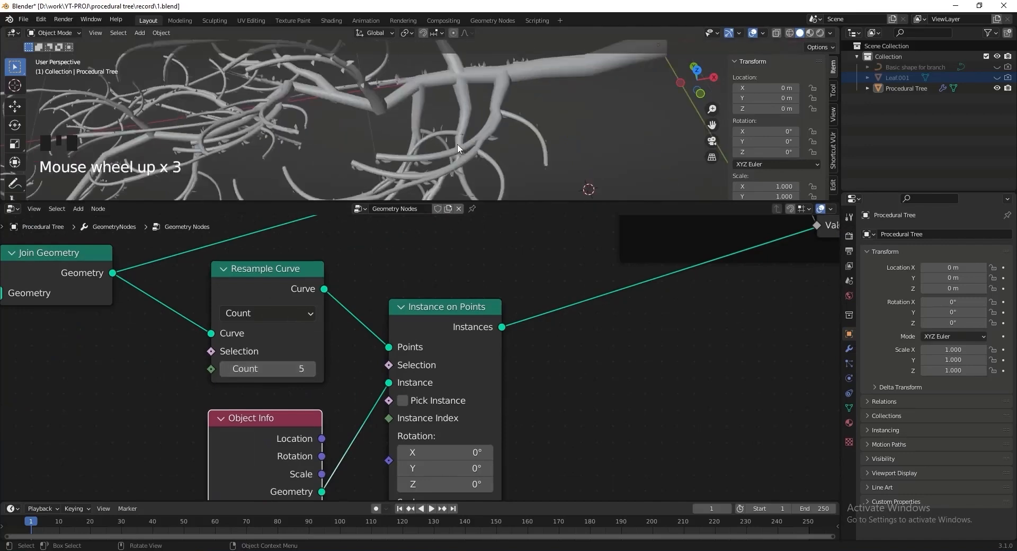
middle_click_drag(381, 128, 422, 120, "shift")
scroll(467, 401, "down", 4)
scroll(426, 385, "up", 2)
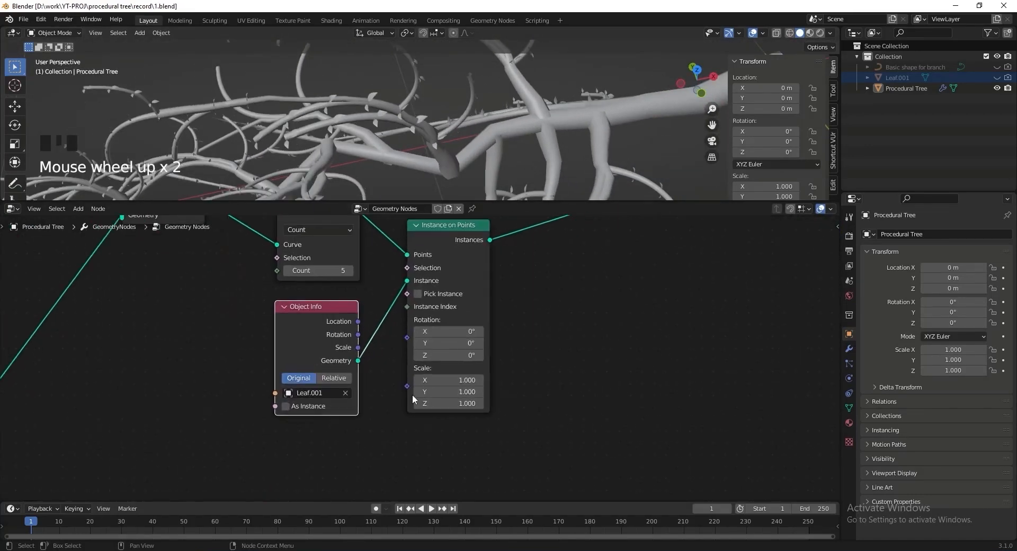
Add a Random Value node linked to the Scale input of the leaf Instance on Points and place it below Object Info.
left_click_drag(407, 385, 361, 450)
key("Down")
key("Down")
key("Down")
key("Down")
type("ran")
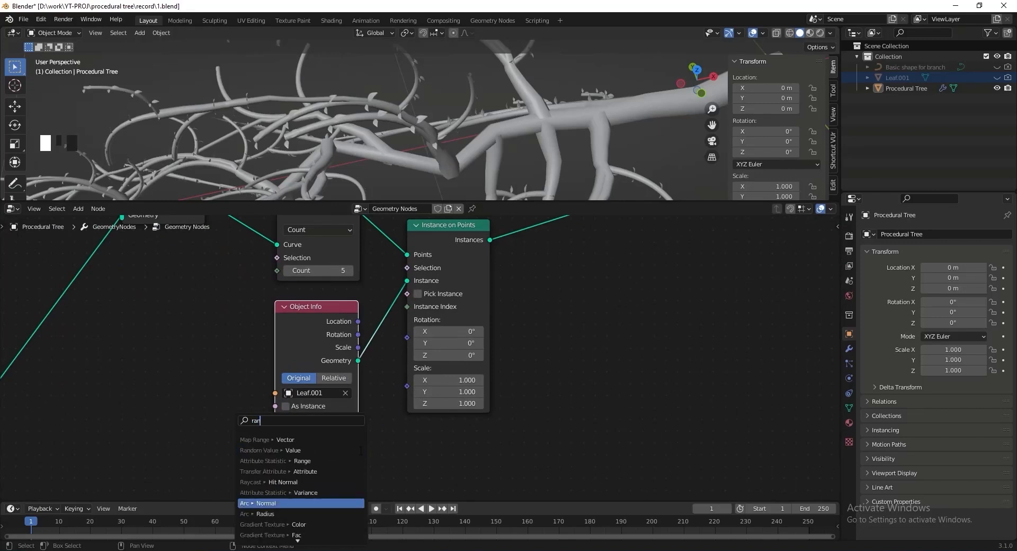
type("d")
key("Return")
left_click(361, 436)
scroll(388, 467, "up", 4)
middle_click_drag(389, 475, 413, 362)
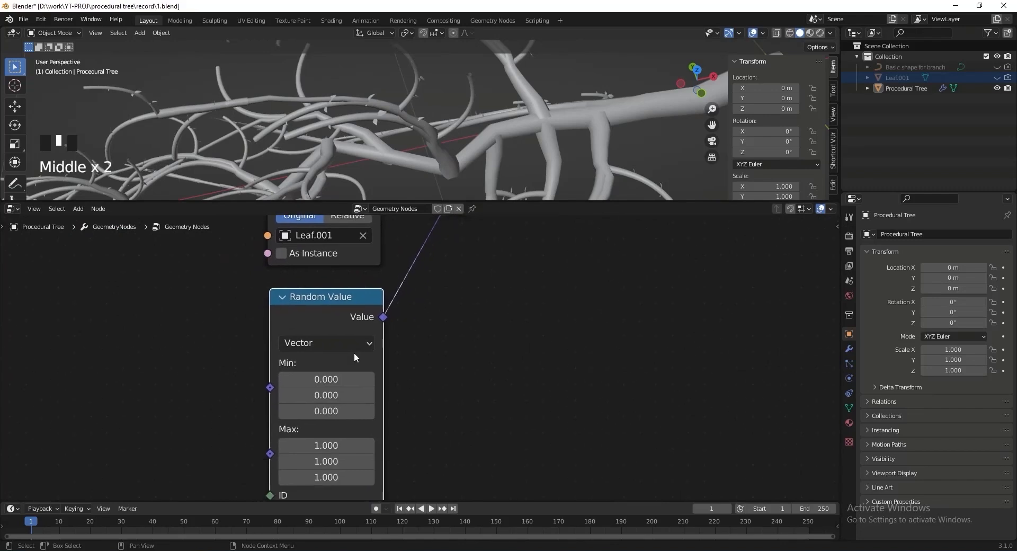
Switch the Random Value node's data type to Float and connect its Value to the leaf instances' Scale.
left_click(342, 345)
left_click(339, 360)
scroll(339, 361, "down", 3)
middle_click_drag(339, 361, 339, 433)
left_click_drag(373, 400, 395, 373)
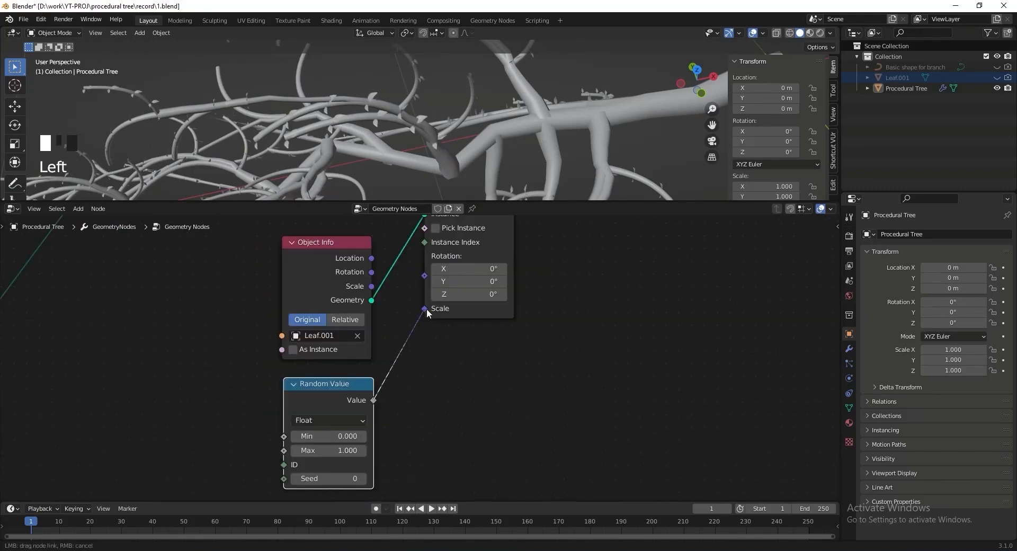
Set the Random Value node's Min to 4 and Max to 6 for the leaf scale.
scroll(404, 386, "up", 2)
left_click(348, 436)
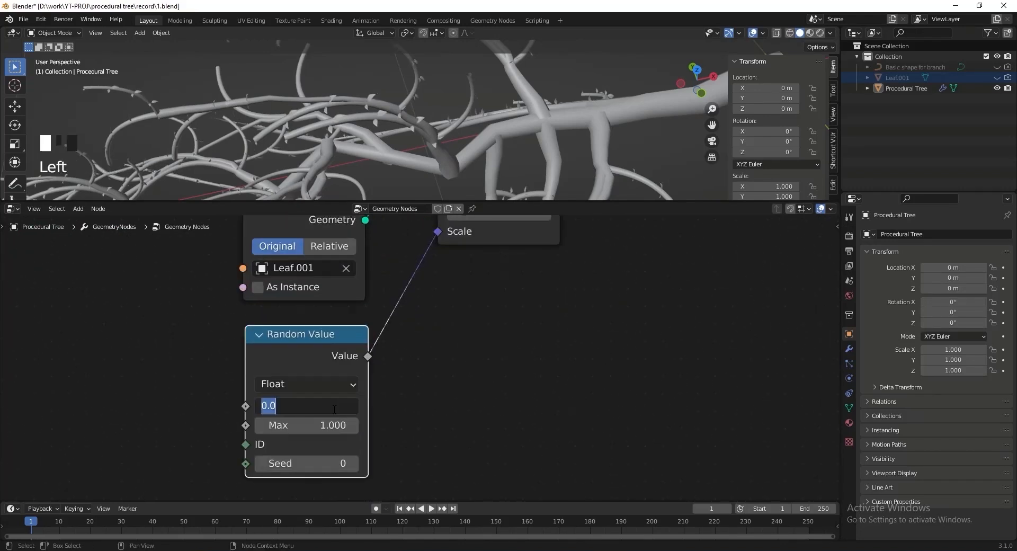
key("Tab")
type("6")
key("Return")
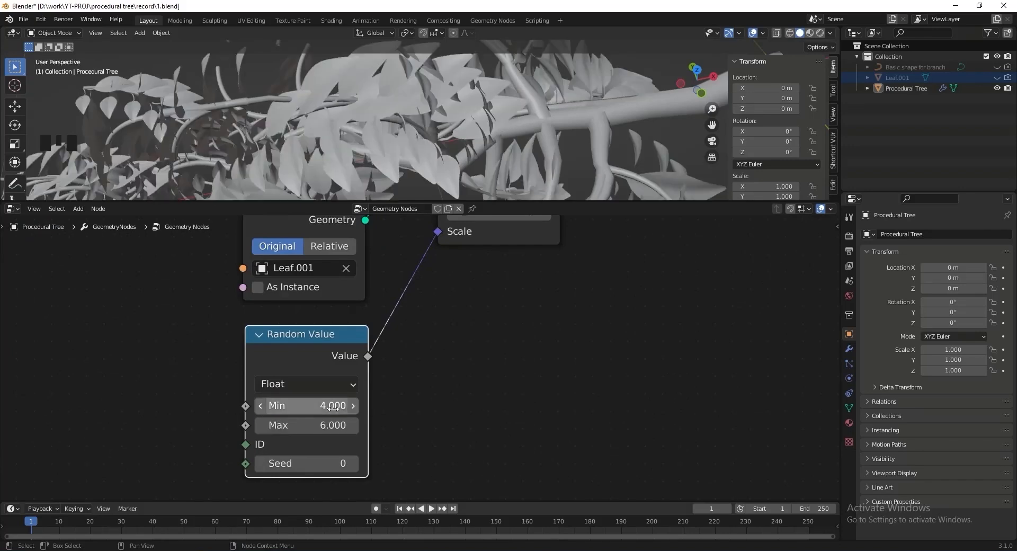
Move the Random Value node lower, collapse the Object Info node and place it directly beneath the leaf Resample Curve.
scroll(477, 106, "down", 5)
mouse_move(477, 106)
middle_mouse_down()
mouse_move(489, 77)
mouse_move(466, 110)
middle_mouse_up()
scroll(353, 339, "down", 4)
left_click_drag(344, 342, 356, 389)
middle_click_drag(416, 275, 453, 404)
left_click(338, 329)
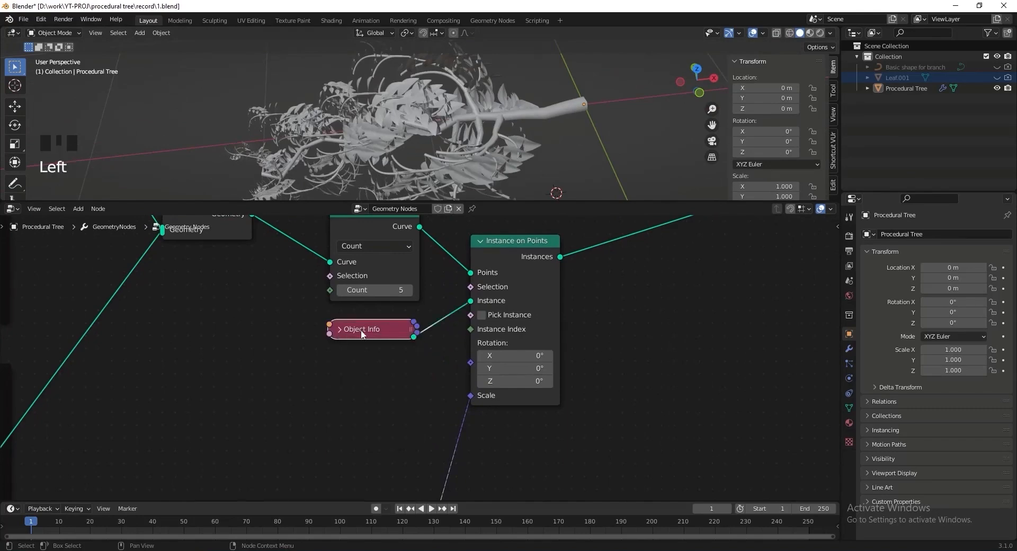
left_click_drag(357, 333, 351, 313)
Add a Curve Tangent node and connect its Tangent output to the Rotation of the leaf Instance on Points.
key("shift+a")
key("s")
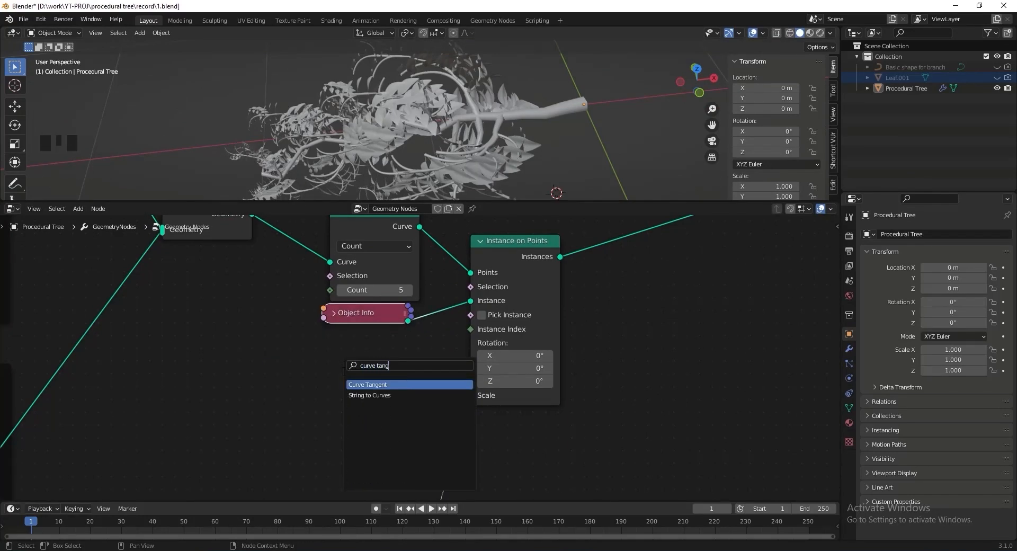
type("curve tang")
left_click(361, 383)
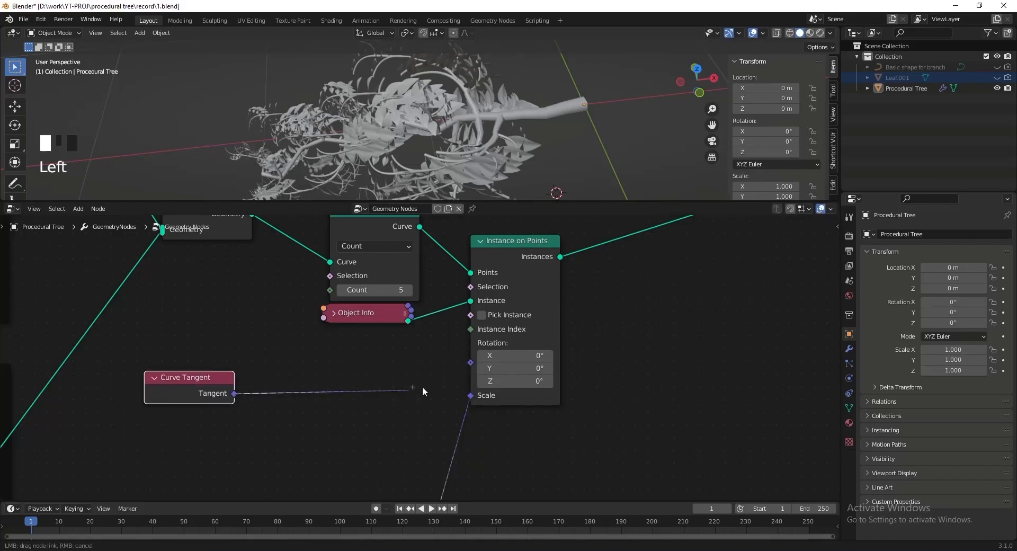
left_click_drag(466, 364, 470, 362)
mouse_move(488, 138)
middle_mouse_down()
mouse_move(492, 113)
mouse_move(509, 120)
mouse_move(500, 135)
middle_mouse_up()
scroll(496, 114, "down", 2)
Insert a Math node between Curve Tangent and the leaf Rotation input and set its operation to Multiply.
key("shift+a")
key("s")
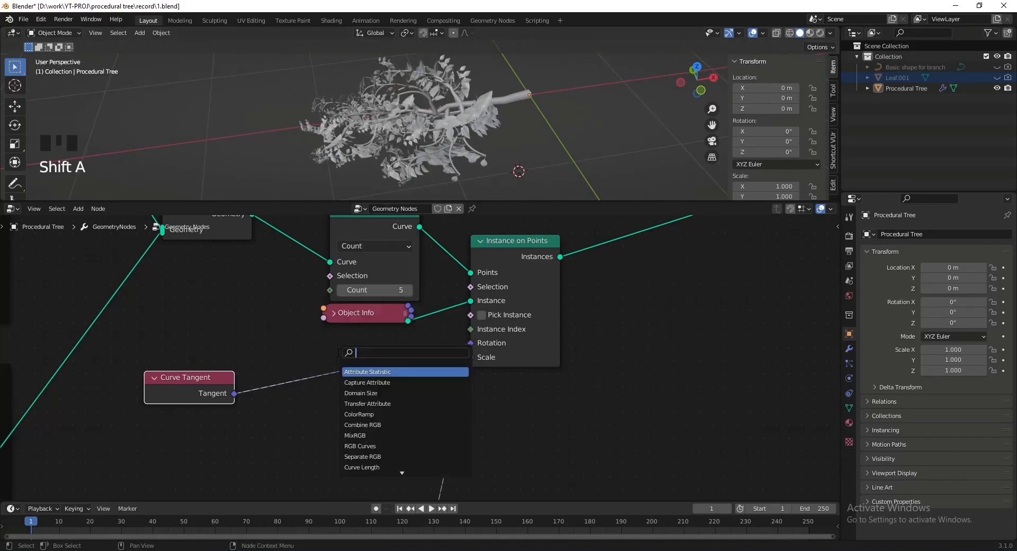
key("Return")
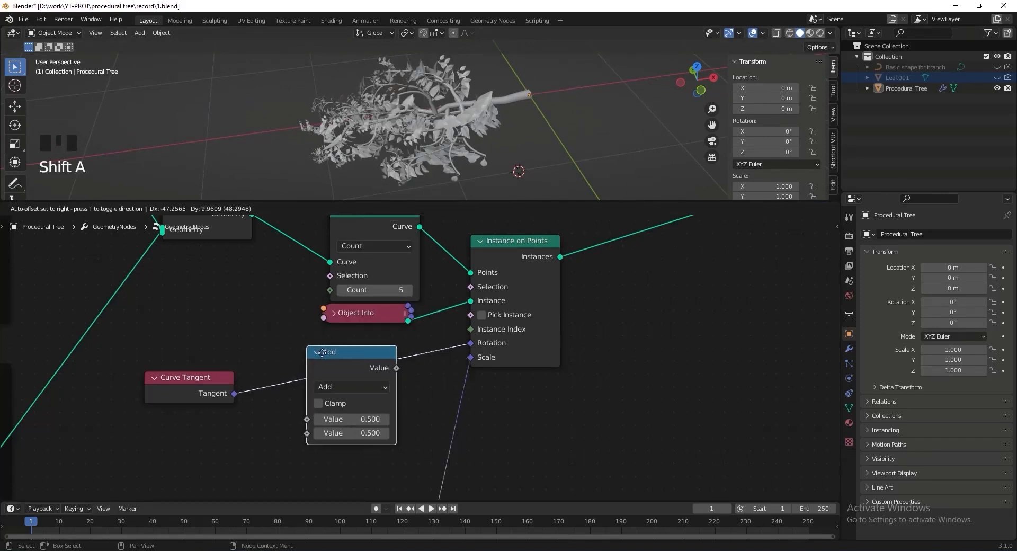
left_click(323, 352)
scroll(418, 379, "up", 3)
left_click(374, 395)
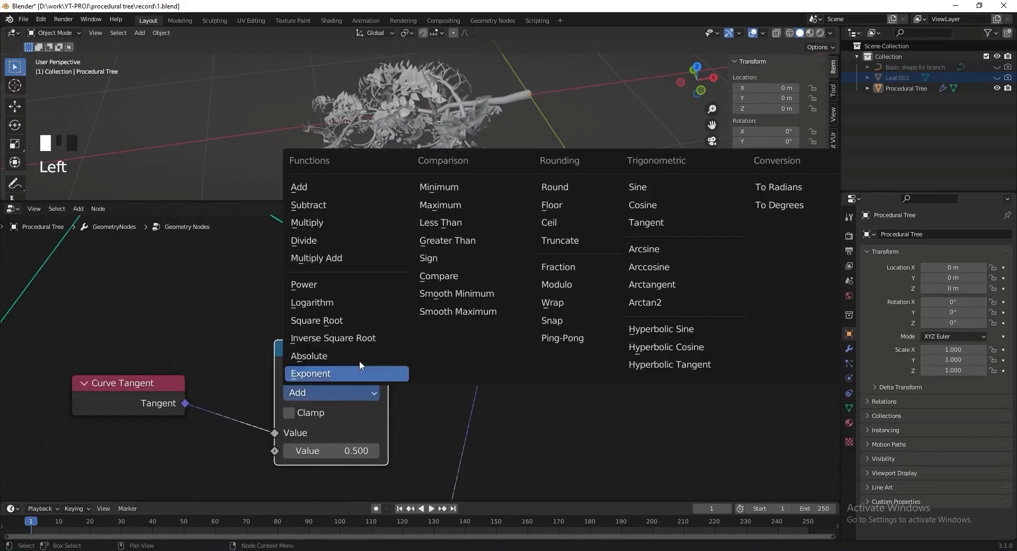
left_click(335, 226)
Set the Multiply node's second value to 14 and shift Multiply and Curve Tangent away from Instance on Points.
left_click_drag(331, 451, 392, 451)
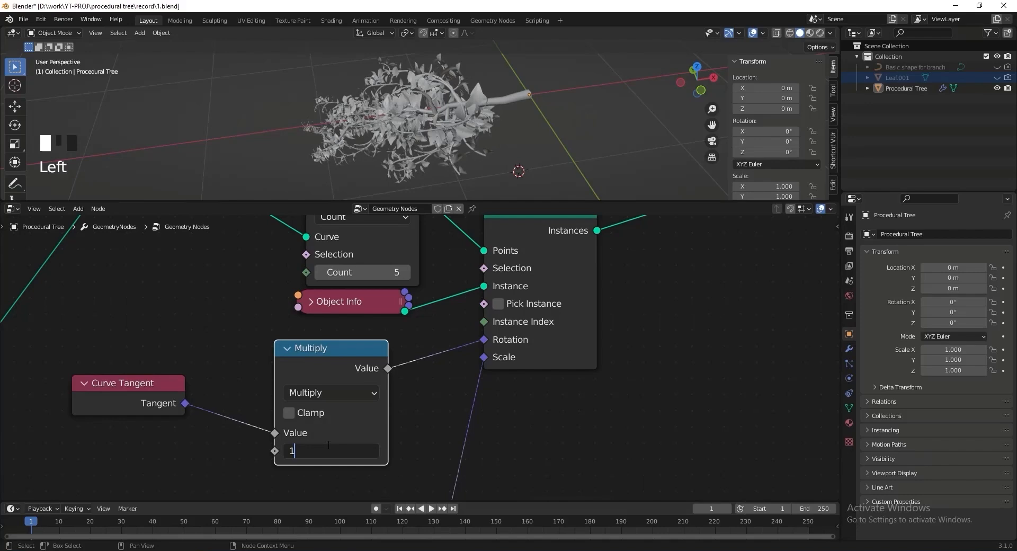
type("4")
key("Return")
middle_click_drag(448, 188, 459, 105)
scroll(478, 103, "up", 2)
scroll(478, 103, "down", 1)
left_click_drag(339, 349, 288, 357)
left_click_drag(132, 385, 78, 393)
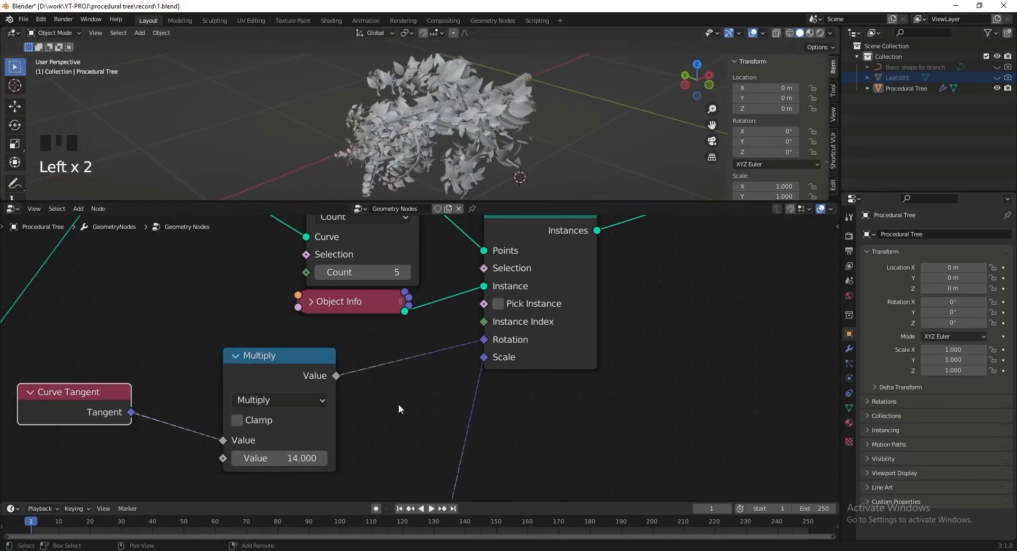
Insert a Vector Math node set to Add between Multiply and the leaf Rotation input.
key("shift+a")
key("s")
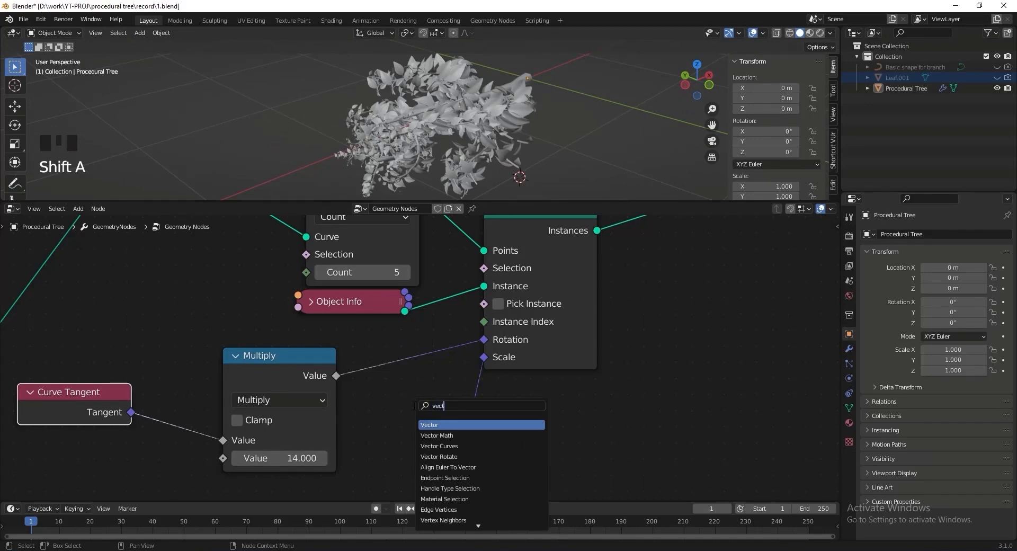
left_click(434, 435)
left_click(418, 367)
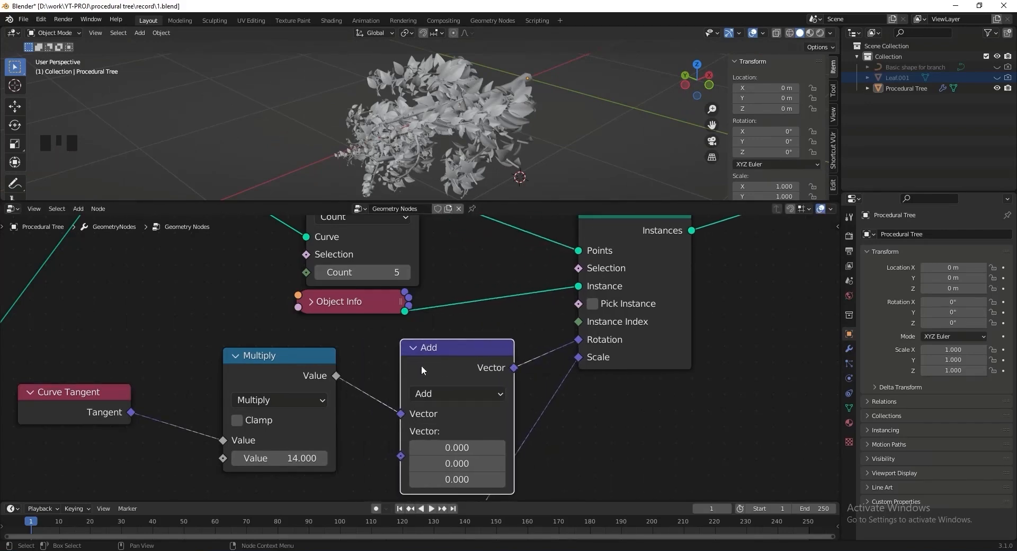
Add an Index node, connect it to the Vector Math node's second Vector input and place it beneath Multiply.
scroll(418, 367, "down", 1)
middle_click_drag(419, 368, 447, 343)
scroll(417, 360, "up", 2)
key("shift+a")
type("inde")
left_click(242, 439)
left_click(178, 451)
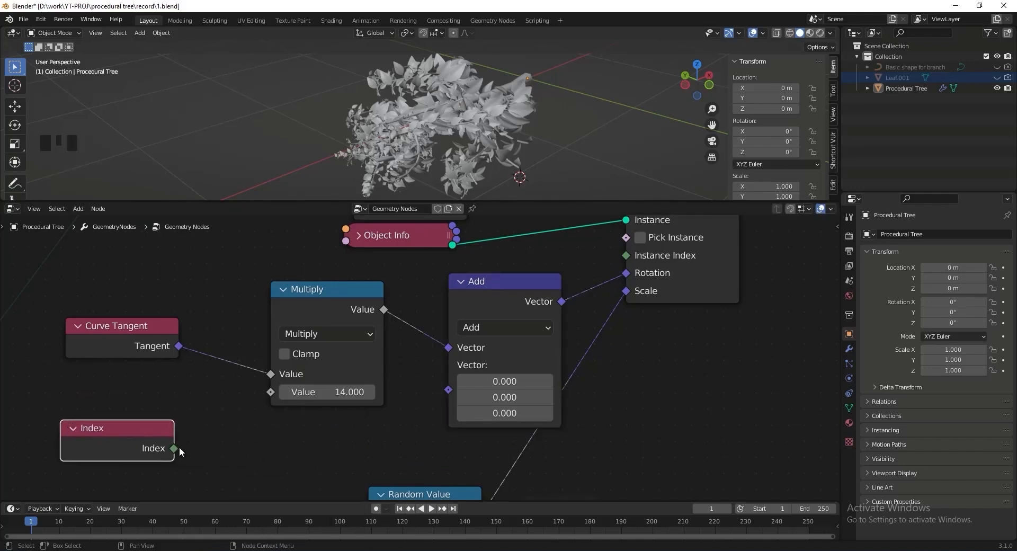
left_click_drag(447, 391, 447, 391)
left_click_drag(122, 439, 334, 442)
Place the Random Value node beneath the vector Add node and set its Max to 8.
scroll(408, 406, "down", 4)
middle_click_drag(407, 407, 411, 367)
left_click_drag(435, 418, 493, 355)
scroll(599, 381, "up", 6)
left_click(555, 451)
type("8")
key("Return")
middle_click_drag(550, 114, 493, 131)
scroll(456, 144, "up", 2)
scroll(484, 110, "down", 2)
middle_click_drag(493, 130, 487, 136)
scroll(644, 321, "down", 6)
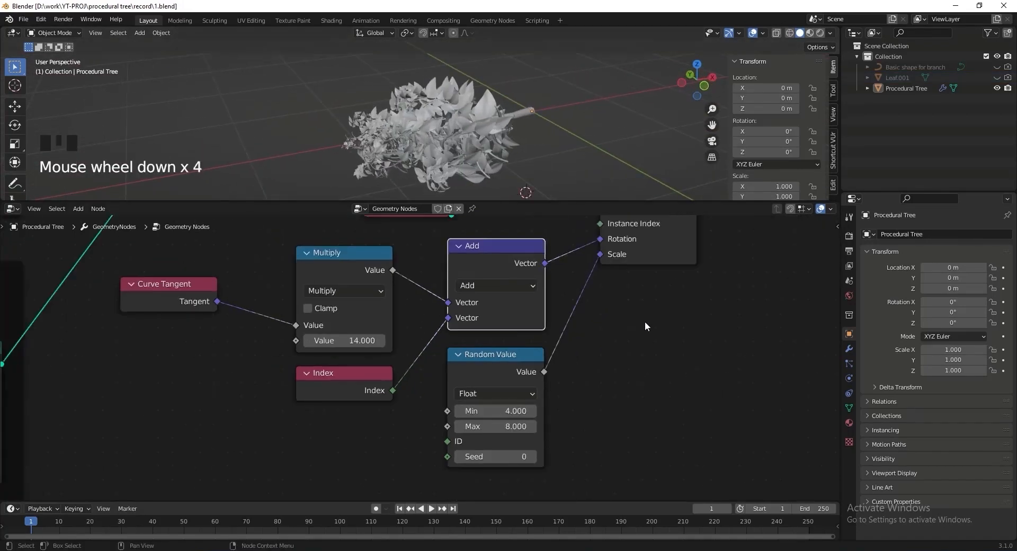
Select all the leaf-instancing nodes, including Curve Tangent, and reposition them together.
middle_click_drag(619, 326, 502, 378)
left_click_drag(490, 309, 271, 437)
left_click(177, 386, "shift")
key("g")
left_click(367, 361)
middle_click_drag(368, 361, 358, 321)
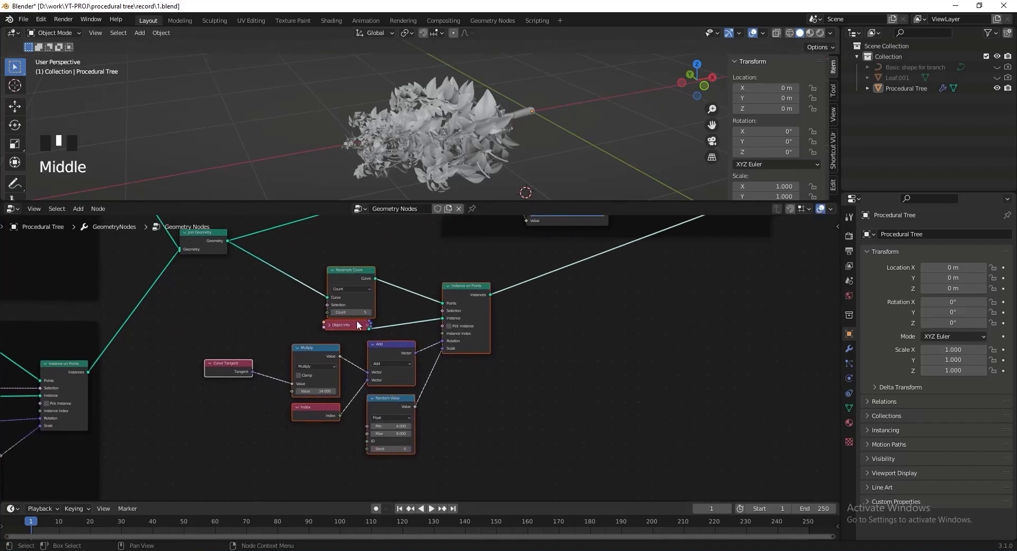
Join the selected leaf nodes in a frame, label the frame and save the file.
scroll(360, 325, "up", 3)
key("ctrl+j")
left_click_drag(520, 375, 563, 375)
key("F2")
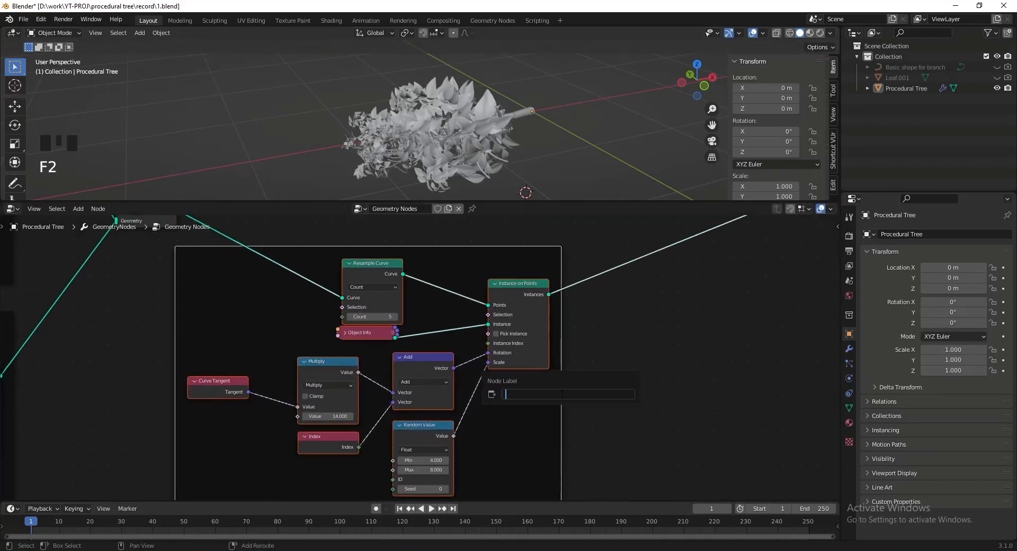
key("Return")
key("ctrl+s")
Move the Trunk frame further down, away from the branch and leaf nodes.
scroll(472, 354, "down", 3)
left_click(392, 343)
left_click(609, 399)
scroll(482, 304, "down", 20)
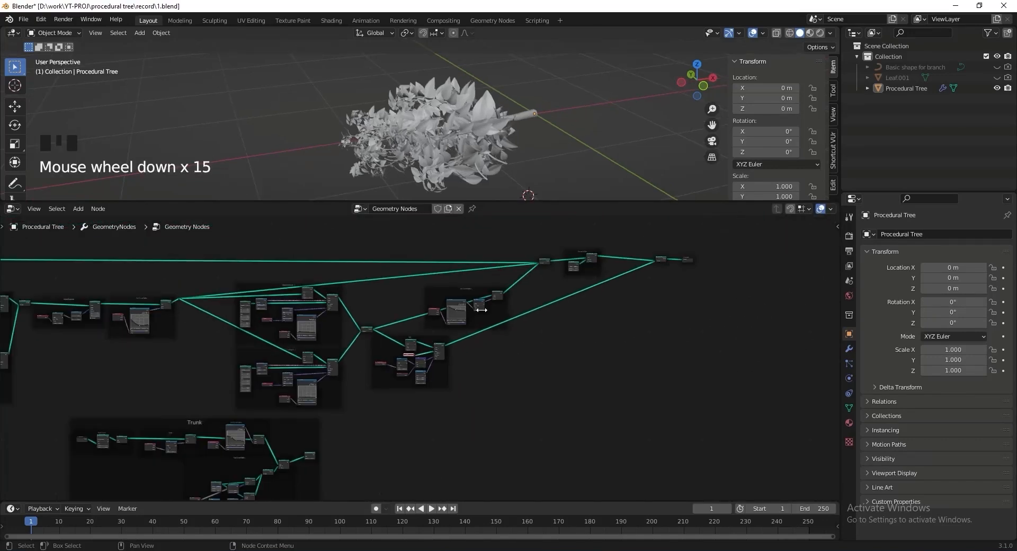
double_click(450, 422)
key("g")
left_click(455, 449)
Select all the branch and leaf nodes, join them in one large frame and label it.
left_click_drag(50, 247, 710, 411)
key("ctrl+j")
key("F2")
type("B")
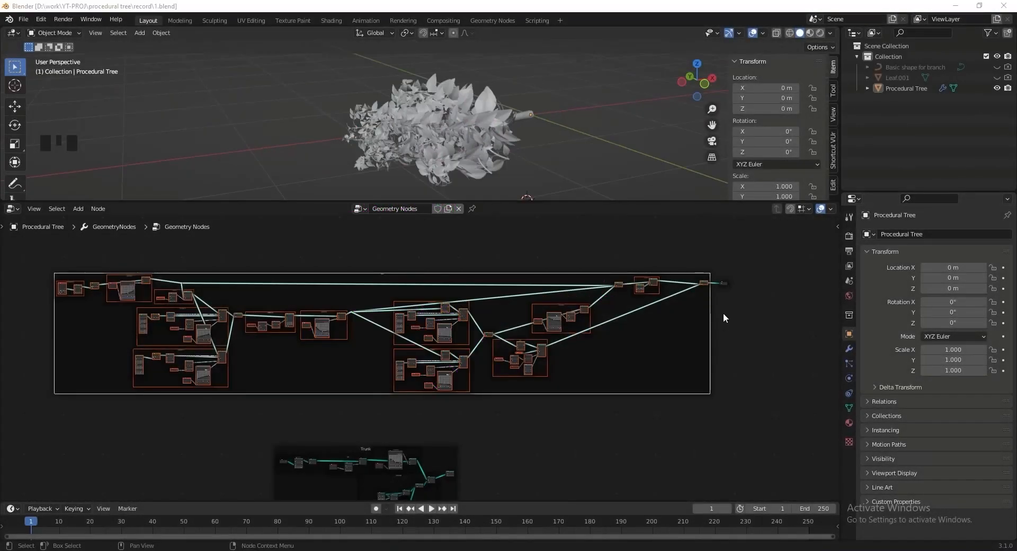
Detach Group Output from the branch network's final Join Geometry and move it beside the end of the Trunk frame.
scroll(723, 314, "up", 14)
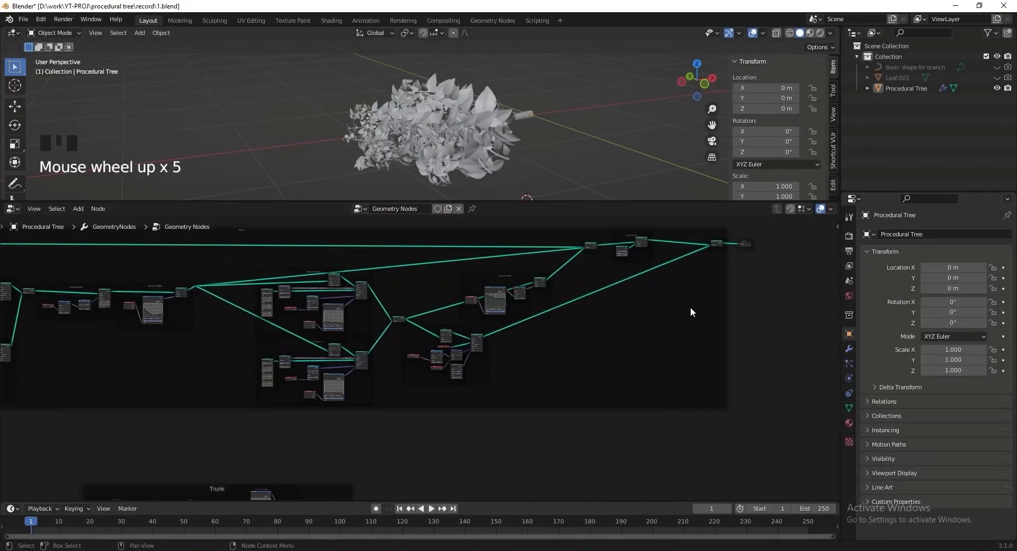
scroll(442, 315, "up", 9)
left_click_drag(384, 301, 522, 359, "alt")
scroll(512, 361, "down", 6)
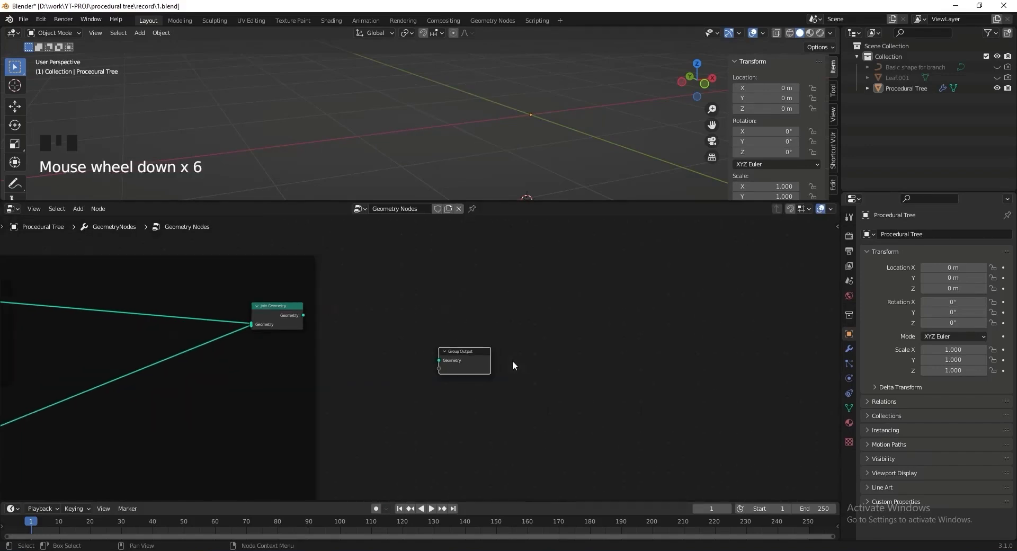
middle_click_drag(513, 324, 531, 302)
key("g")
left_click(263, 472)
scroll(367, 380, "up", 4)
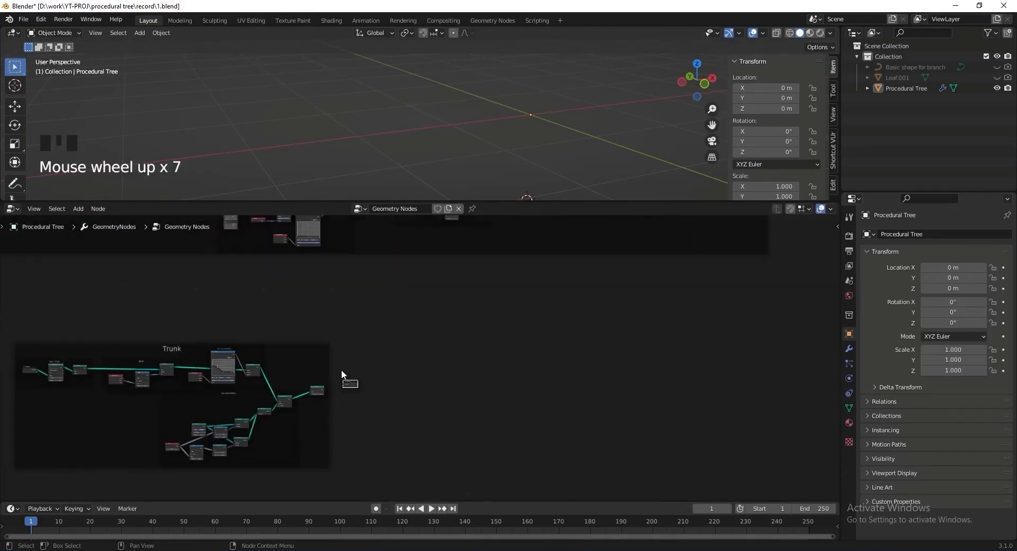
key("g")
left_click(556, 362)
scroll(557, 361, "down", 11)
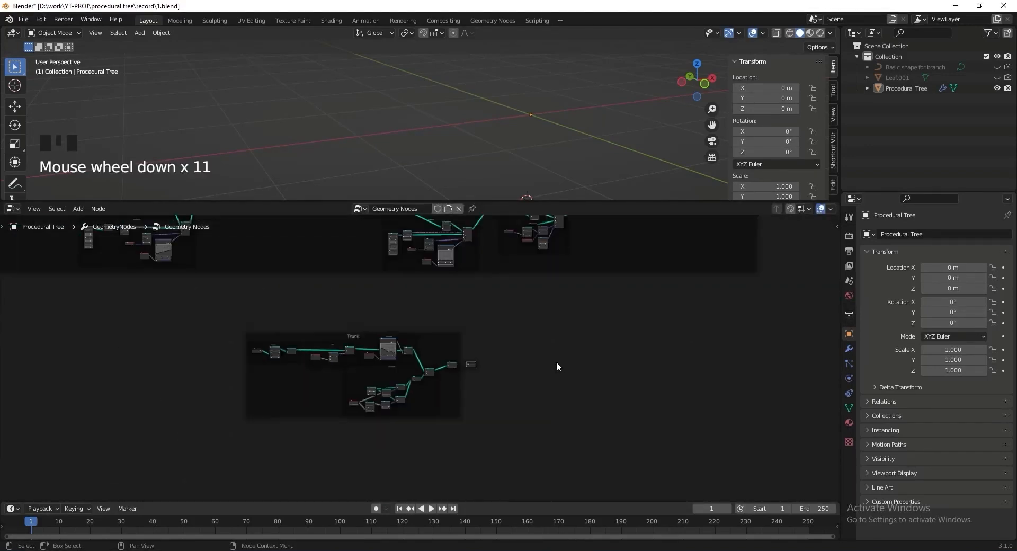
Move the large branch frame so that it sits before the Trunk frame.
left_click(630, 300)
key("g")
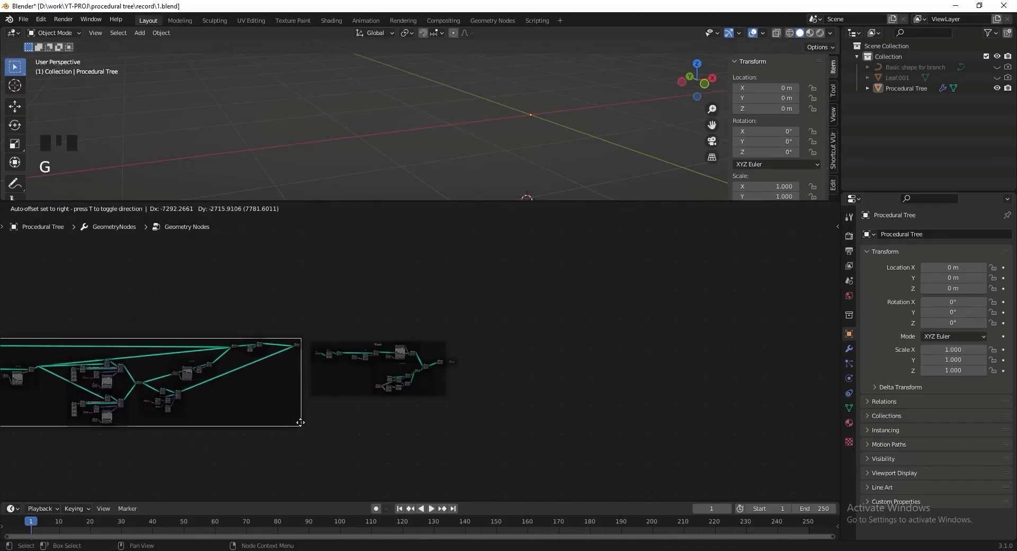
left_click(288, 408)
Connect the trunk's Subdivide Mesh output to Group Output, leaving room between the nodes.
scroll(545, 386, "up", 5)
scroll(511, 394, "up", 8)
scroll(602, 350, "up", 9)
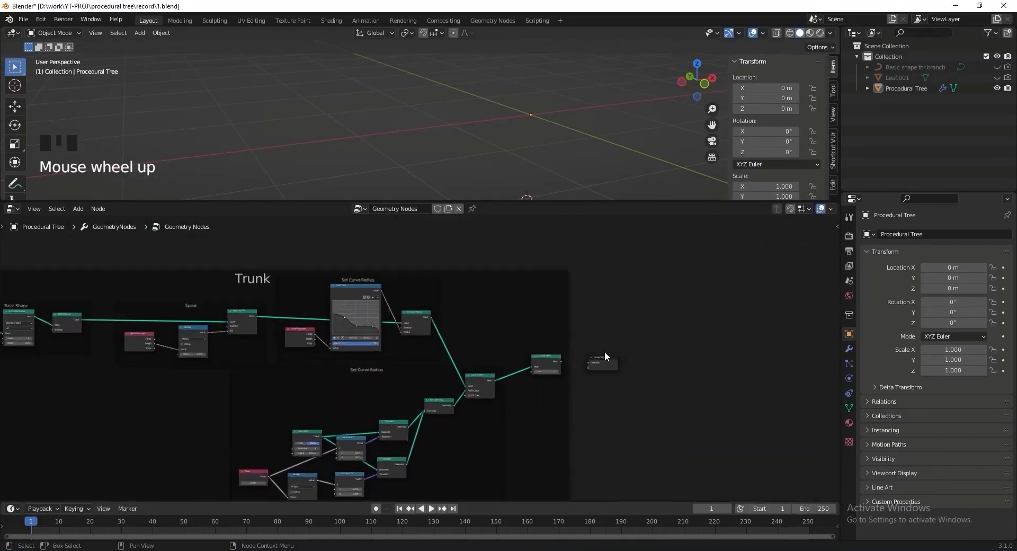
left_click_drag(563, 392, 734, 377)
scroll(629, 368, "down", 3)
middle_click_drag(628, 367, 520, 357)
Insert a Join Geometry node between the trunk's Subdivide Mesh and Group Output.
left_click(504, 325)
key("shift+a")
type("jo")
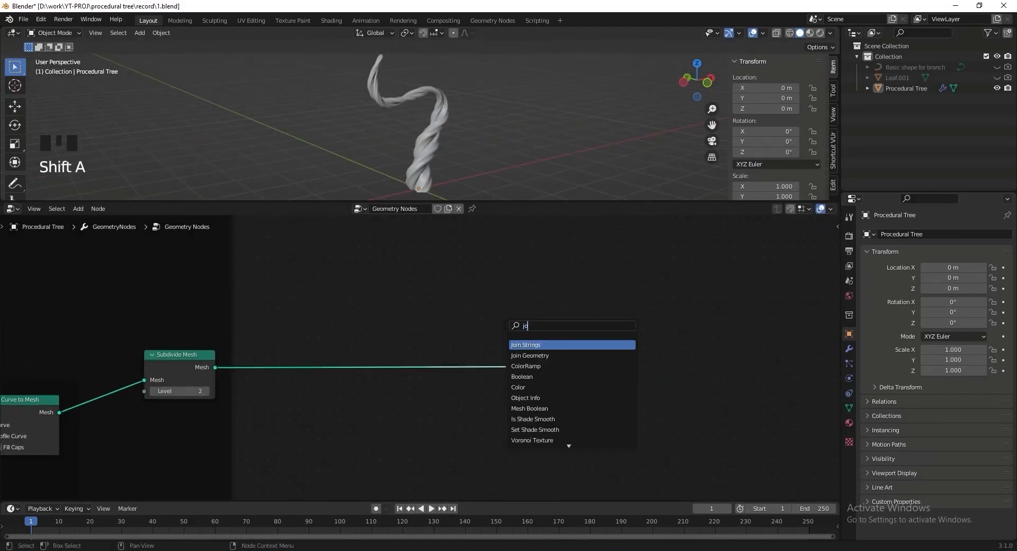
left_click(523, 356)
left_click(436, 366)
scroll(502, 374, "down", 2)
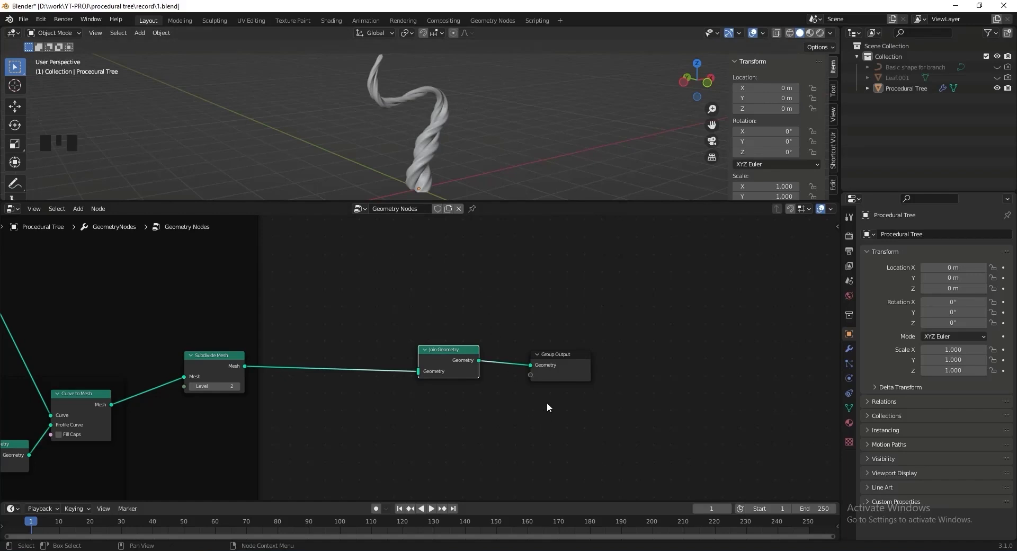
Nudge the Basic Shape frame slightly upward inside the Trunk frame.
scroll(548, 401, "down", 15)
middle_click_drag(548, 401, 636, 403)
scroll(345, 360, "up", 9)
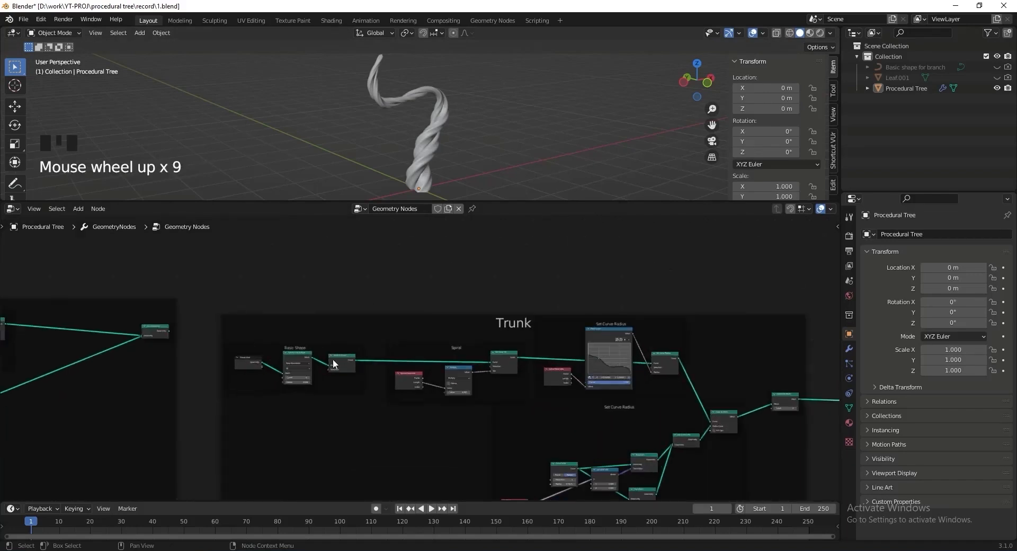
scroll(272, 335, "up", 10)
scroll(429, 374, "up", 4)
left_click_drag(422, 374, 427, 358)
scroll(427, 358, "down", 4)
Add an Instance on Points node in the empty area above the Trunk frame.
middle_click_drag(448, 356, 339, 351)
middle_click_drag(650, 309, 454, 368)
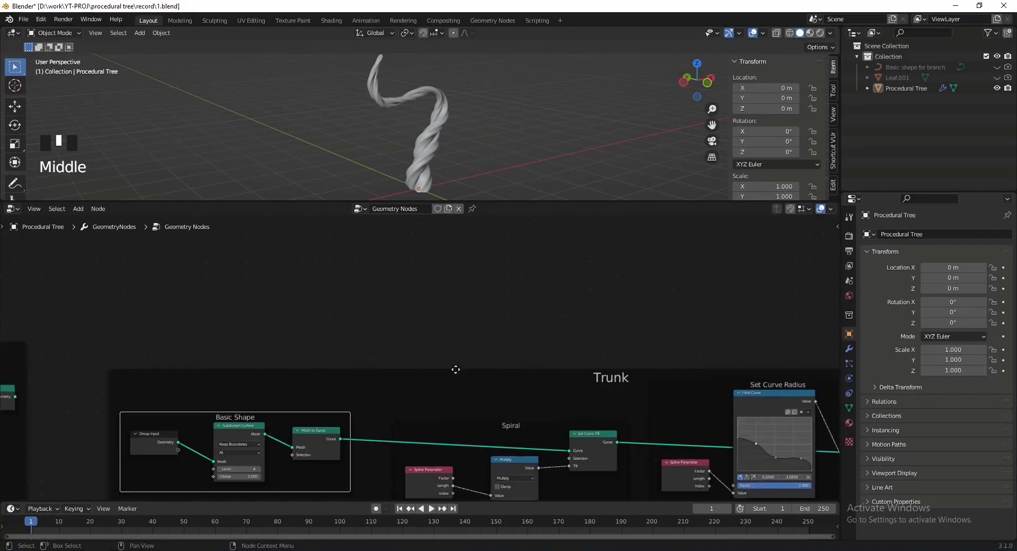
scroll(424, 350, "up", 2)
key("shift+a")
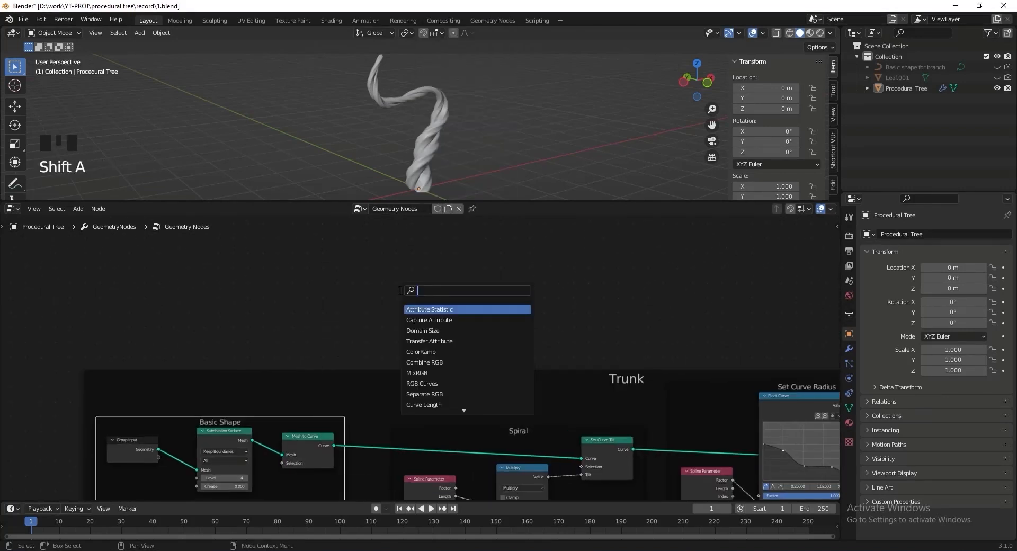
type("iop")
key("Return")
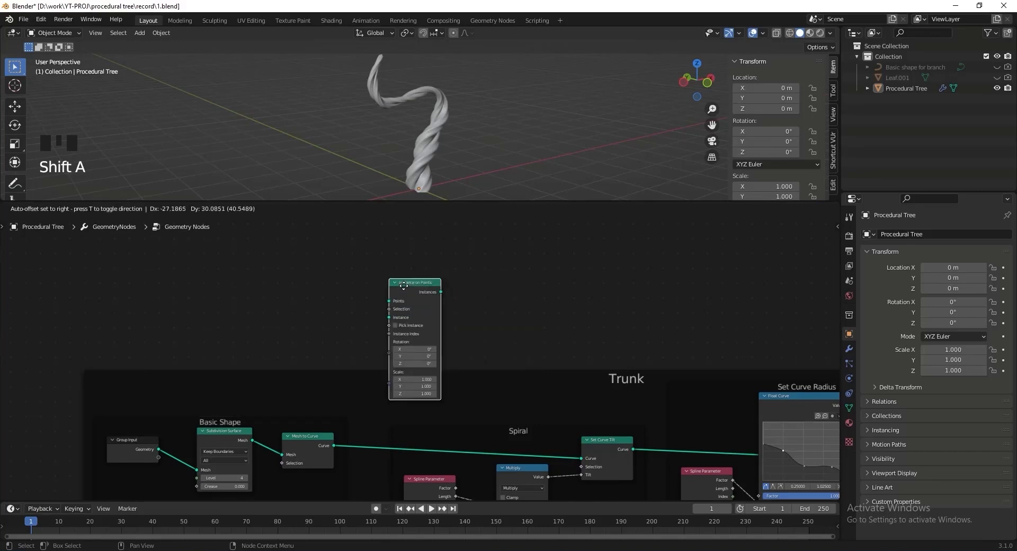
left_click(390, 255)
scroll(374, 275, "up", 3)
Connect the trunk's Mesh to Curve output to the new node's Points, and its Instances output to the final Join Geometry.
middle_click_drag(363, 409, 377, 324)
scroll(345, 362, "up", 3)
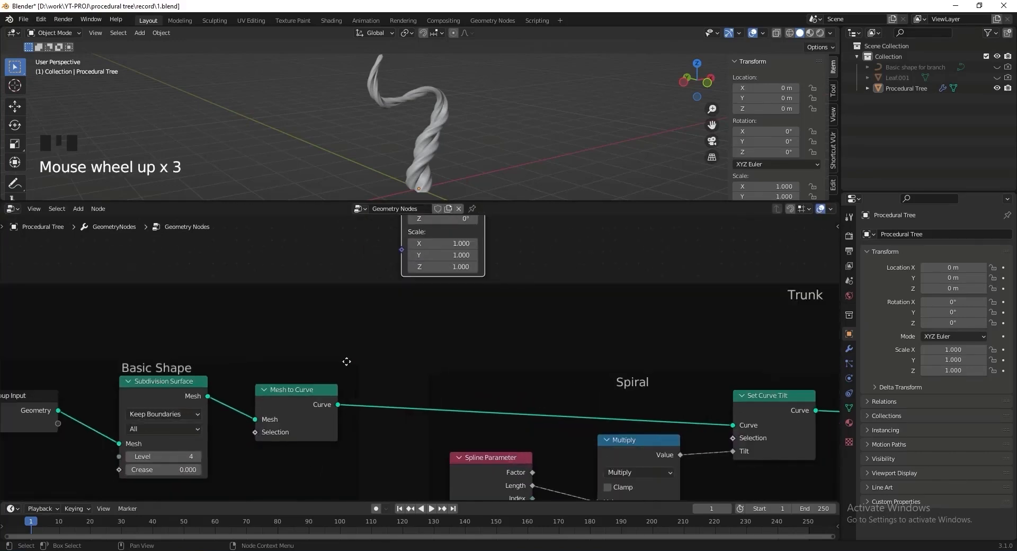
left_click_drag(339, 404, 331, 269)
left_click_drag(395, 272, 398, 275)
left_click_drag(484, 259, 336, 300)
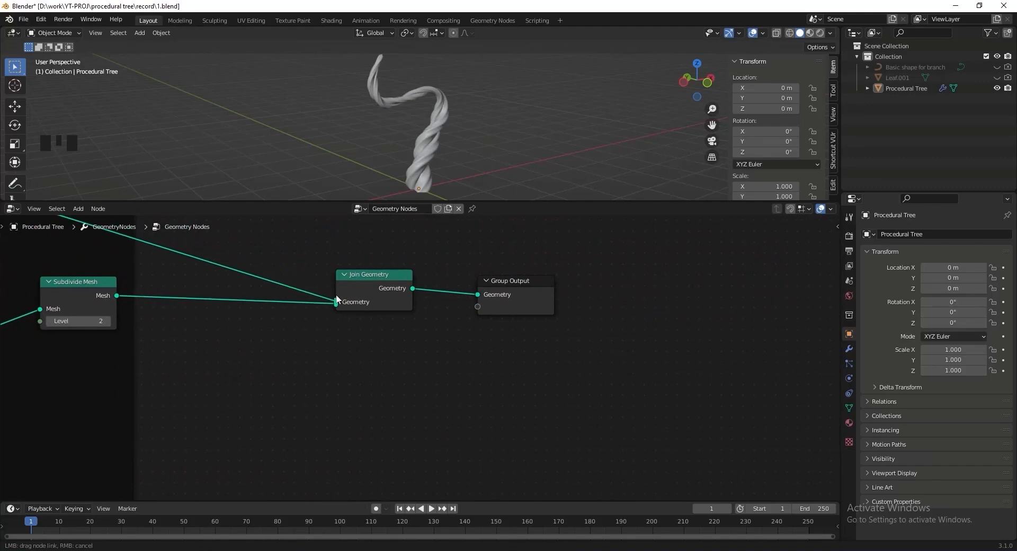
Connect the branch frame's final Join Geometry output to the Instance input of the trunk's Instance on Points.
scroll(493, 295, "down", 16)
scroll(529, 344, "up", 5)
scroll(474, 351, "up", 2)
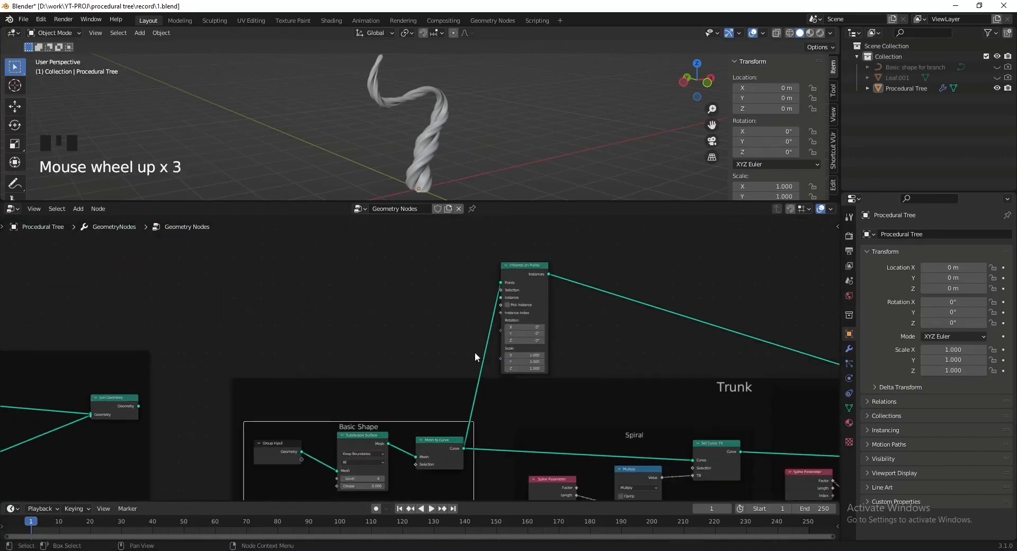
middle_click_drag(475, 352, 382, 305)
scroll(527, 292, "down", 4)
middle_click_drag(526, 293, 511, 332)
left_click(343, 306)
middle_click_drag(343, 307, 654, 295)
scroll(633, 299, "down", 8)
scroll(361, 284, "up", 8)
scroll(356, 375, "up", 6)
middle_click_drag(356, 375, 277, 343)
left_click_drag(277, 344, 586, 336)
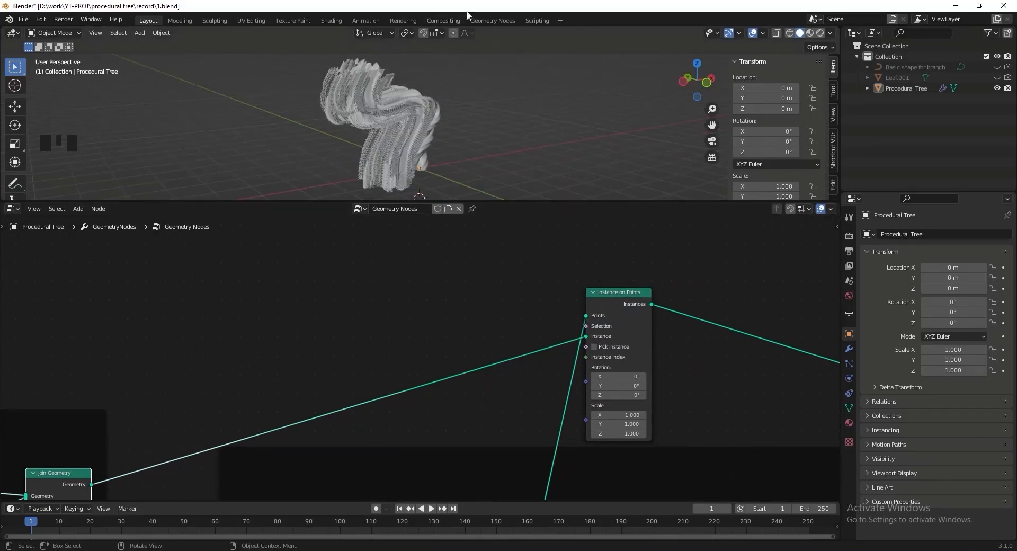
Insert a Resample Curve node between the trunk's Mesh to Curve and the Points input of Instance on Points.
scroll(572, 366, "up", 2)
key("shift+a")
key("s")
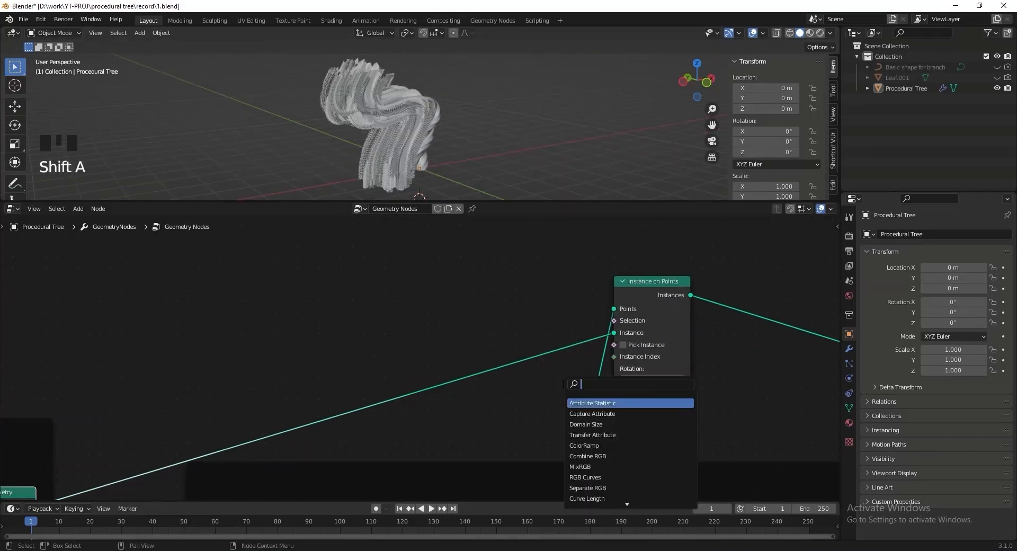
type("resa")
key("Return")
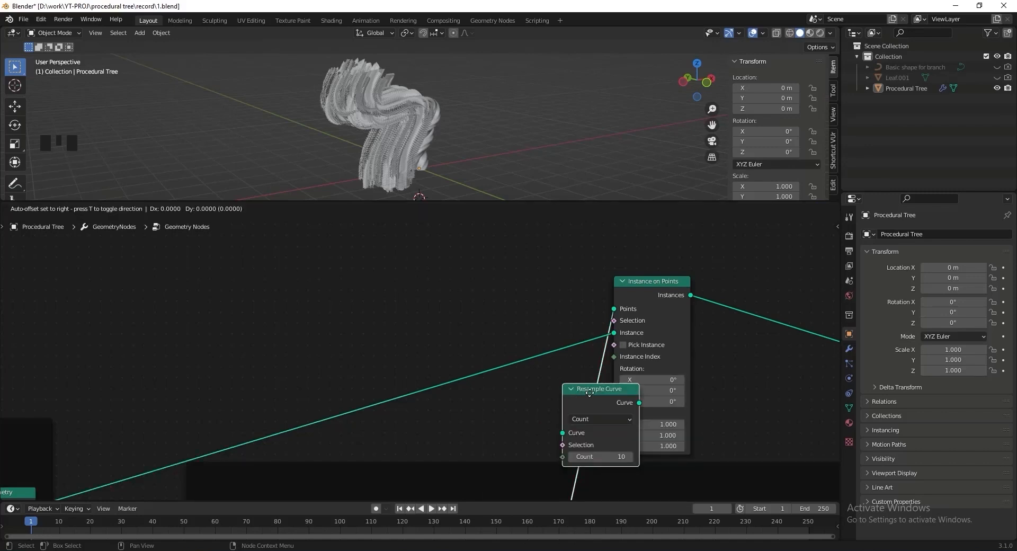
left_click_drag(532, 288, 609, 288)
middle_click_drag(699, 322, 475, 272)
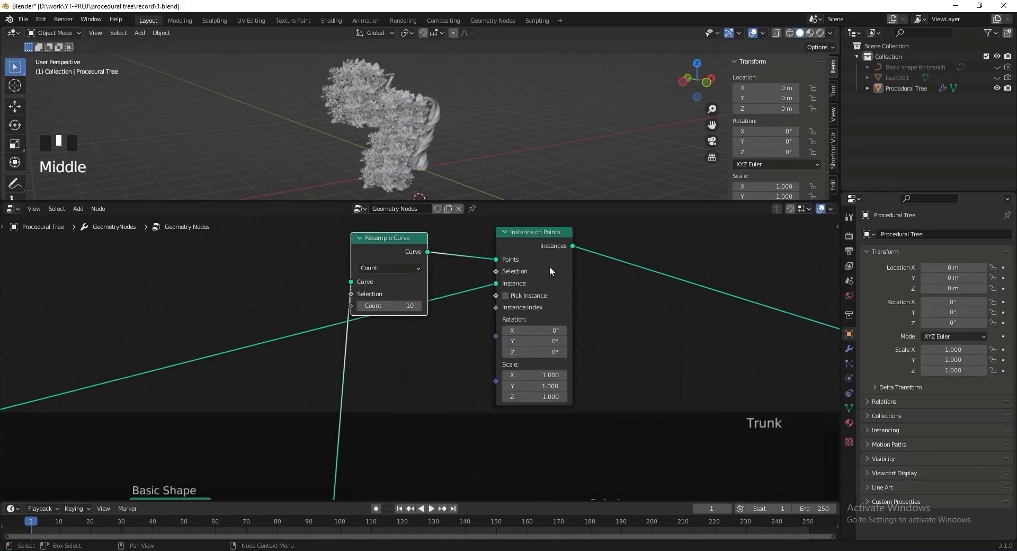
Spread the trunk's Resample Curve and Instance on Points nodes apart and set the Resample Curve count to 34.
left_click_drag(531, 233, 641, 246)
left_click_drag(398, 245, 486, 252)
left_click_drag(645, 245, 626, 227)
scroll(533, 302, "down", 3)
middle_click_drag(533, 302, 418, 379)
scroll(507, 307, "up", 7)
left_click(411, 377)
type("35")
key("Return")
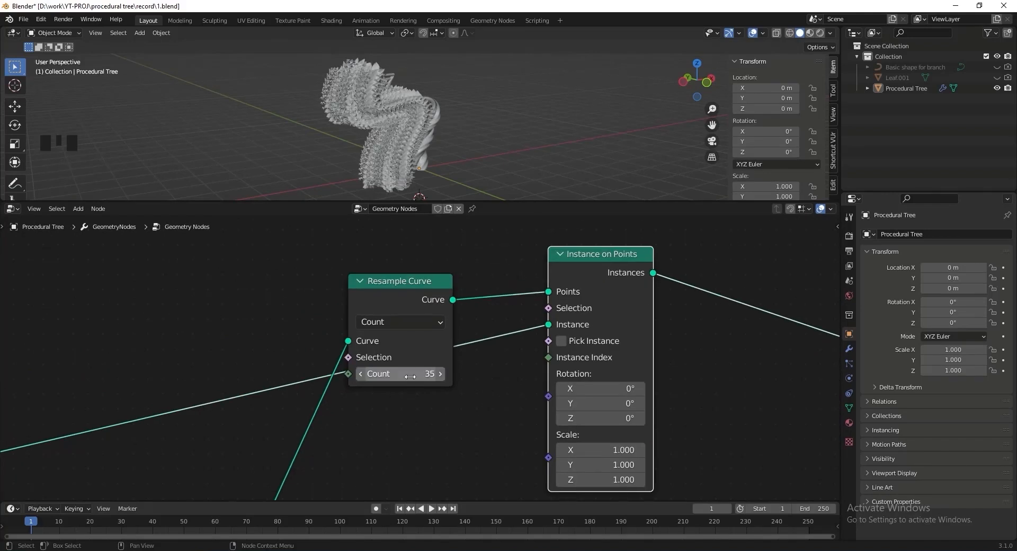
middle_click_drag(416, 144, 427, 146)
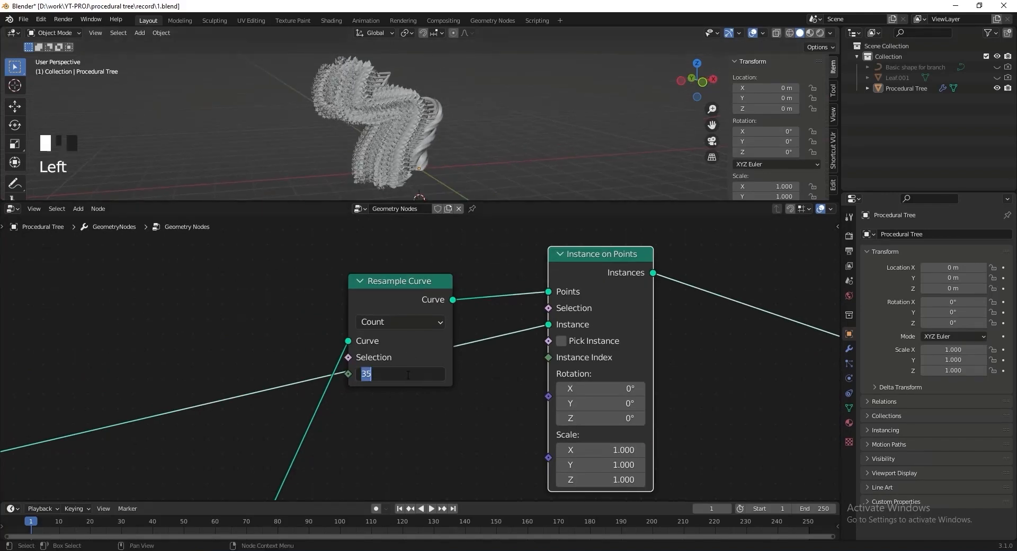
key("Return")
Insert a Transform node on the link carrying the branch geometry into the Instance input of the trunk's Instance on Points.
scroll(430, 357, "down", 3)
left_click_drag(416, 347, 406, 301)
middle_click_drag(274, 323, 363, 313)
scroll(367, 317, "up", 2)
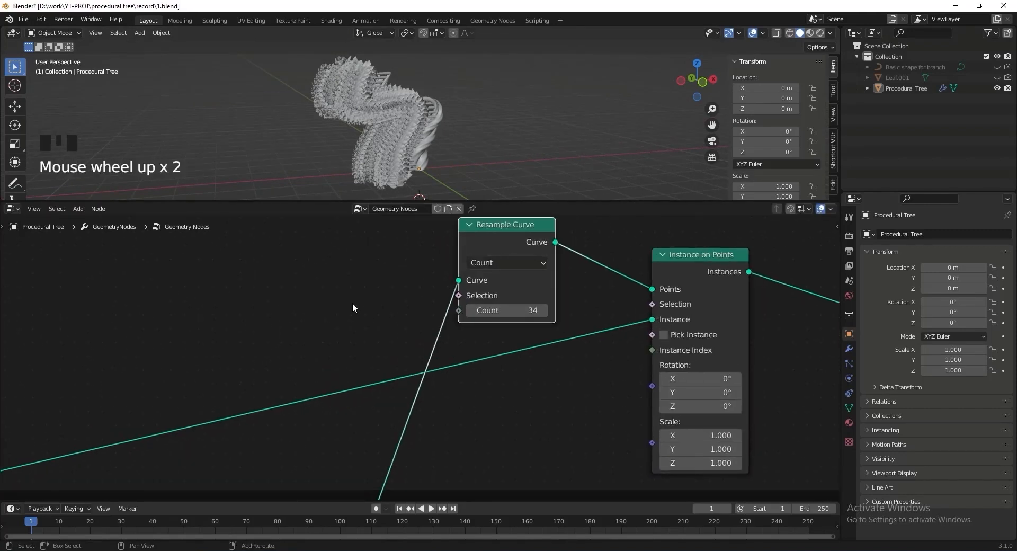
key("shift+a")
left_click(353, 304)
type("tra")
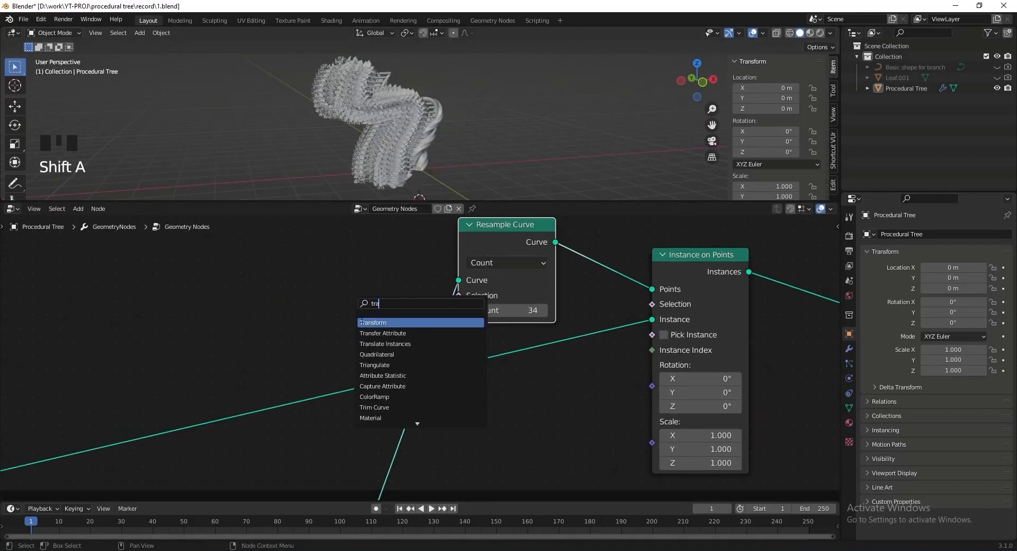
key("Return")
left_click(280, 288)
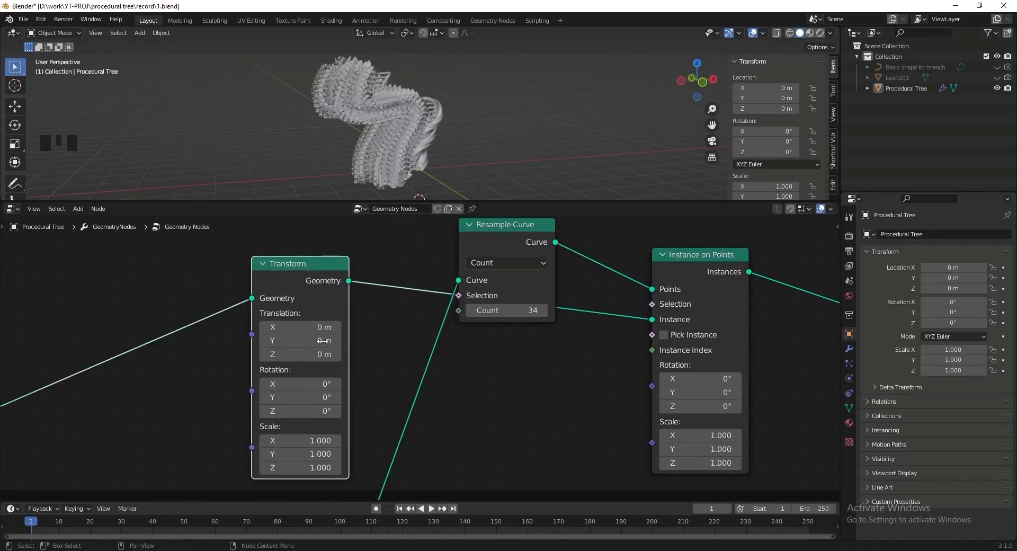
Set the new Transform node's Y rotation to 90°.
key("Return")
middle_click_drag(440, 143, 428, 140, "shift")
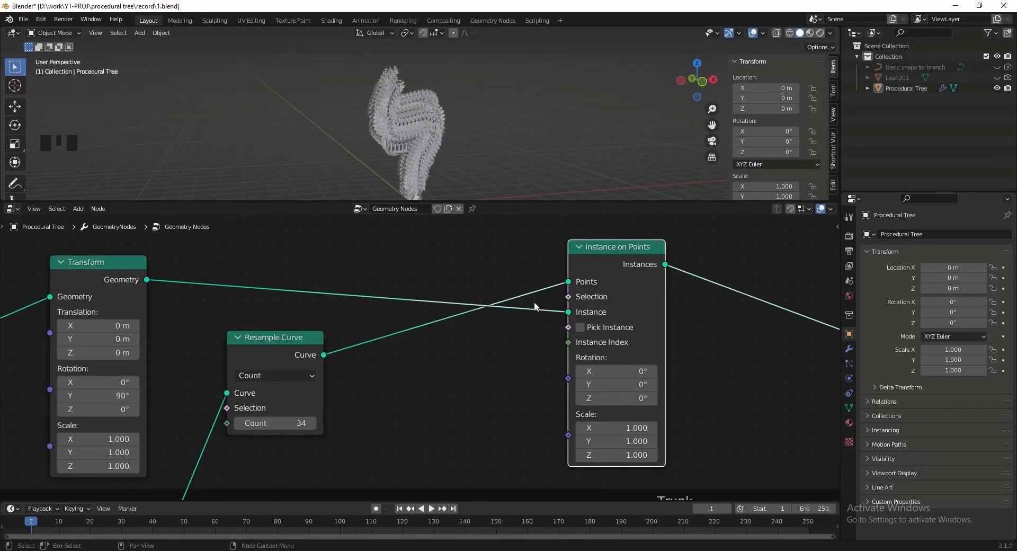
scroll(443, 148, "down", 2)
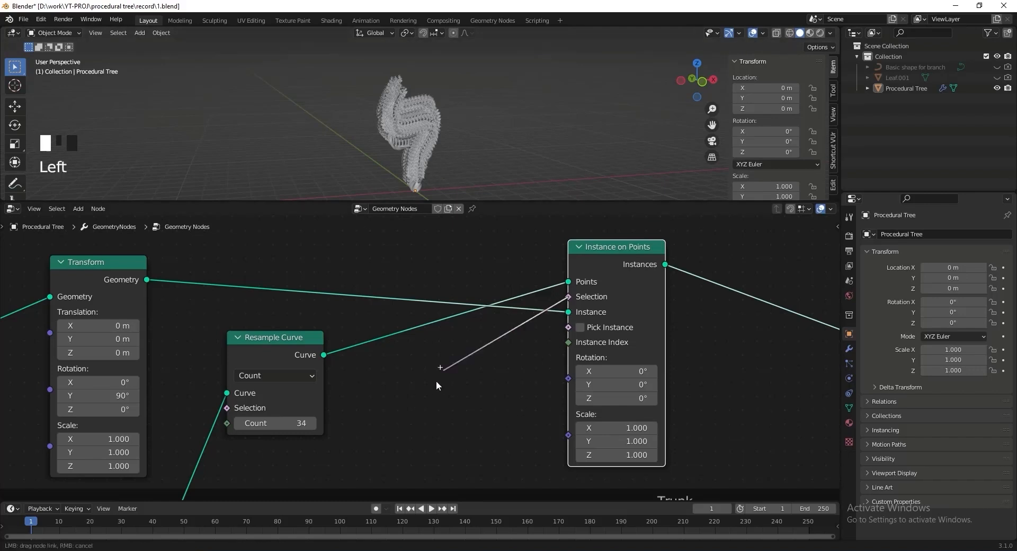
Add an Index node connected to the Selection input of the trunk's Instance on Points.
left_click_drag(430, 379, 430, 379)
type("index")
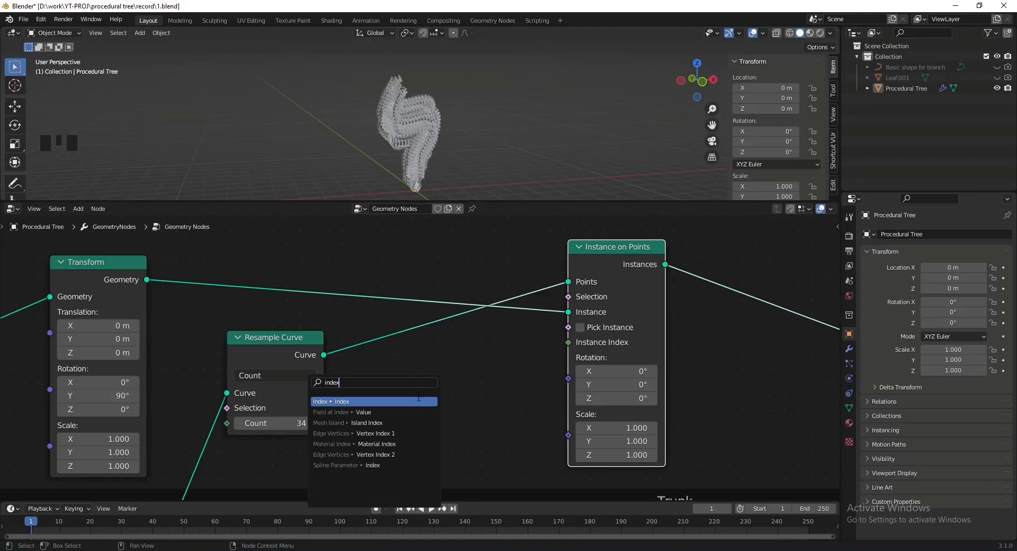
left_click(418, 398)
left_click(423, 398)
Insert a Math node set to Greater Than between the Index node and the Selection input.
key("shift+a")
key("s")
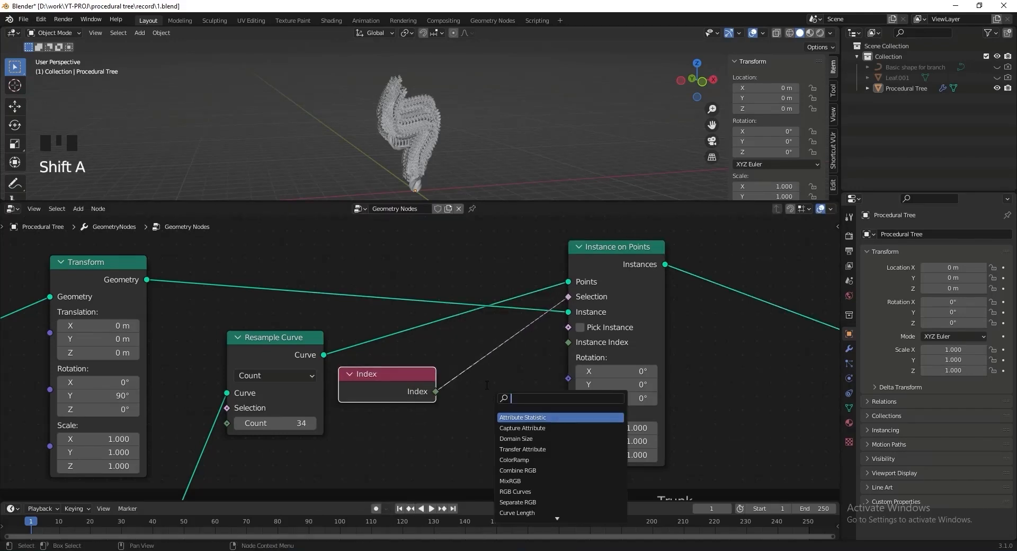
type("math")
left_click(508, 414)
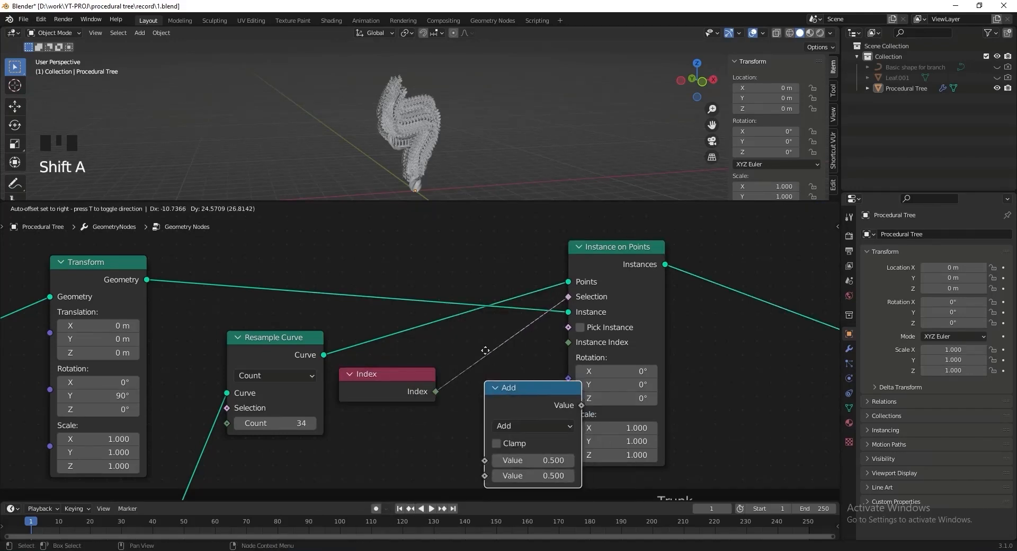
left_click(511, 409)
left_click(515, 373)
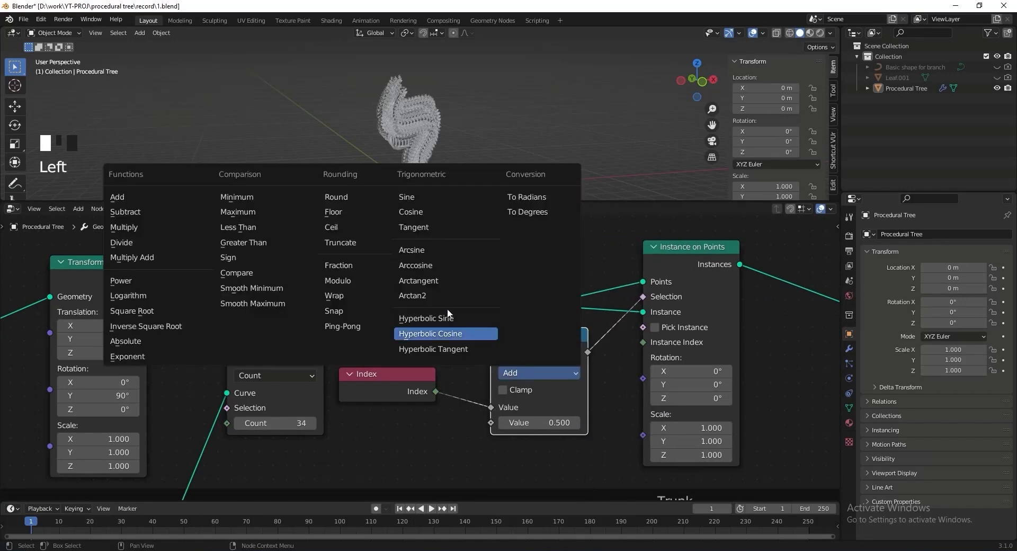
left_click(293, 243)
Set the Greater Than node's threshold to 23.
double_click(556, 422)
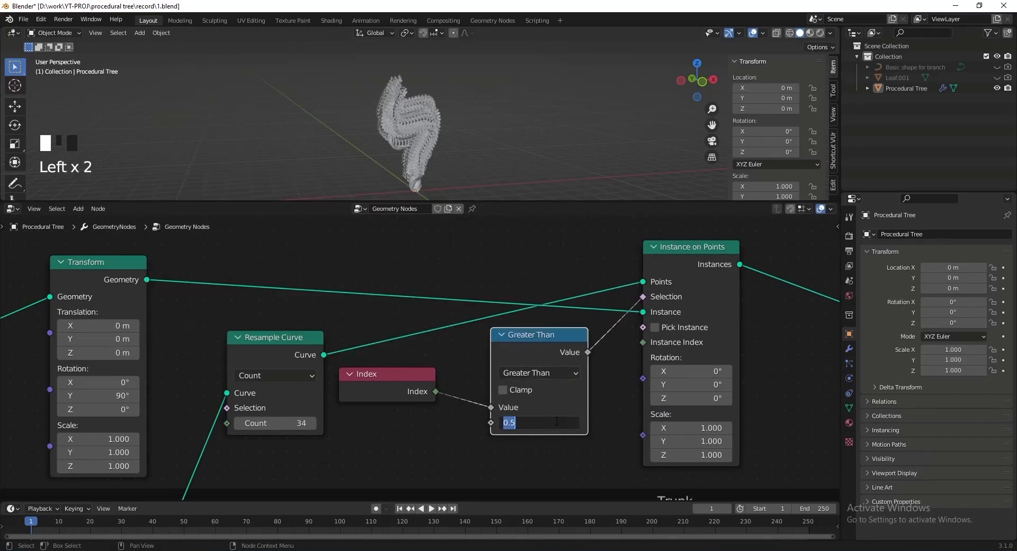
key("Return")
scroll(413, 104, "up", 3)
middle_click_drag(410, 95, 421, 123, "shift")
middle_click_drag(424, 119, 440, 130, "shift")
Make room before the trunk's Instance on Points and add an Align Euler to Vector node feeding its Rotation input.
scroll(437, 139, "down", 1)
scroll(727, 287, "down", 4)
middle_click_drag(726, 286, 497, 284)
left_click(487, 264)
left_click_drag(488, 263, 633, 261)
scroll(549, 348, "up", 4)
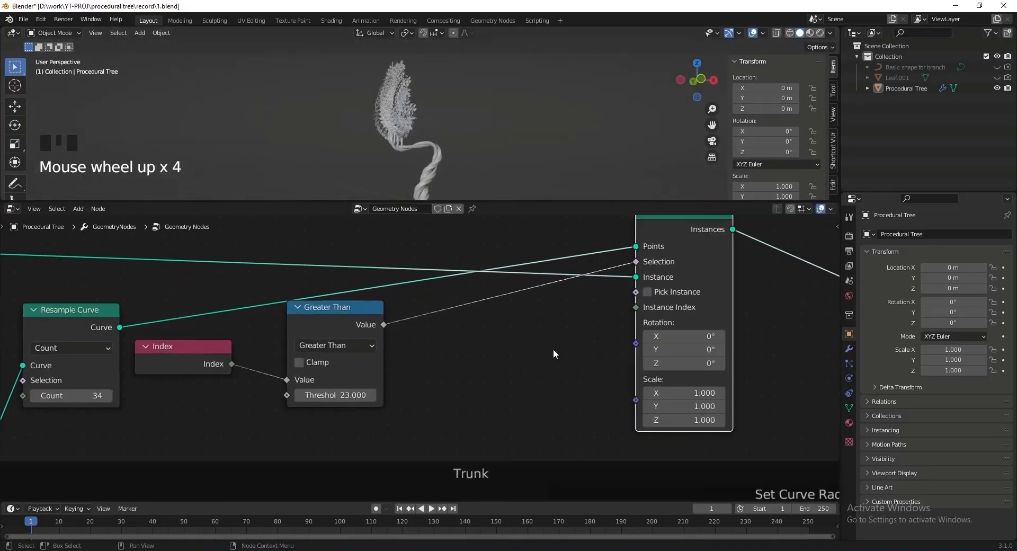
left_click_drag(478, 353, 477, 352)
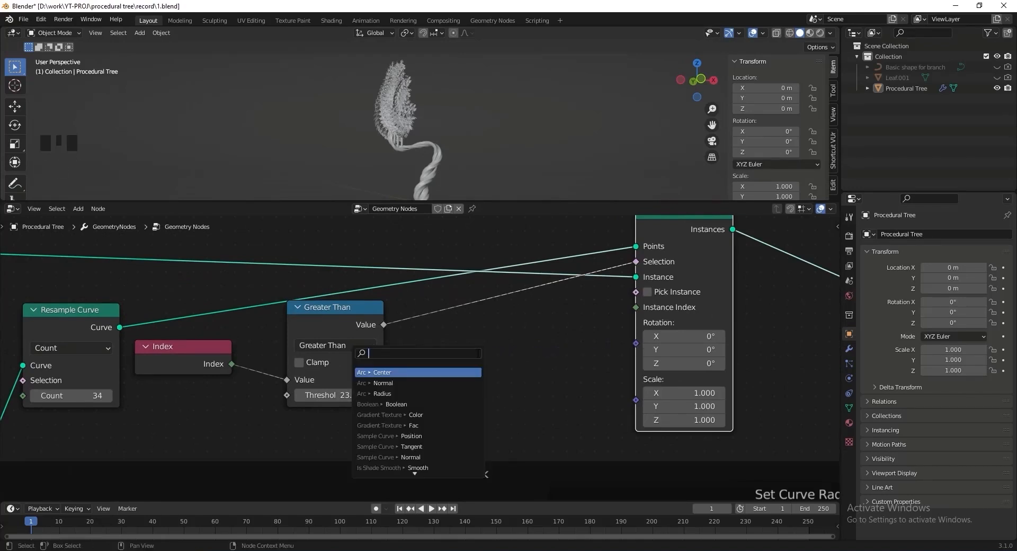
type("align")
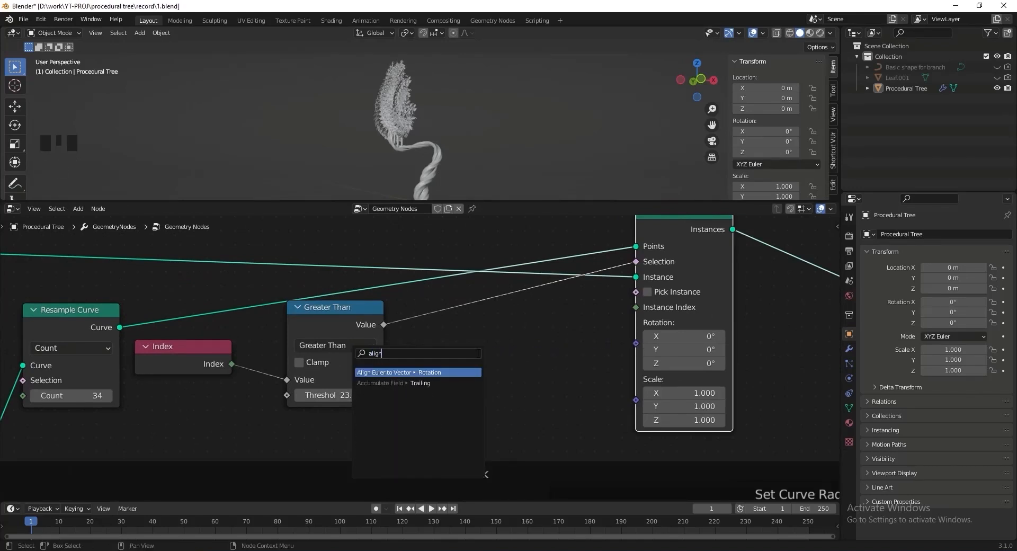
key("Return")
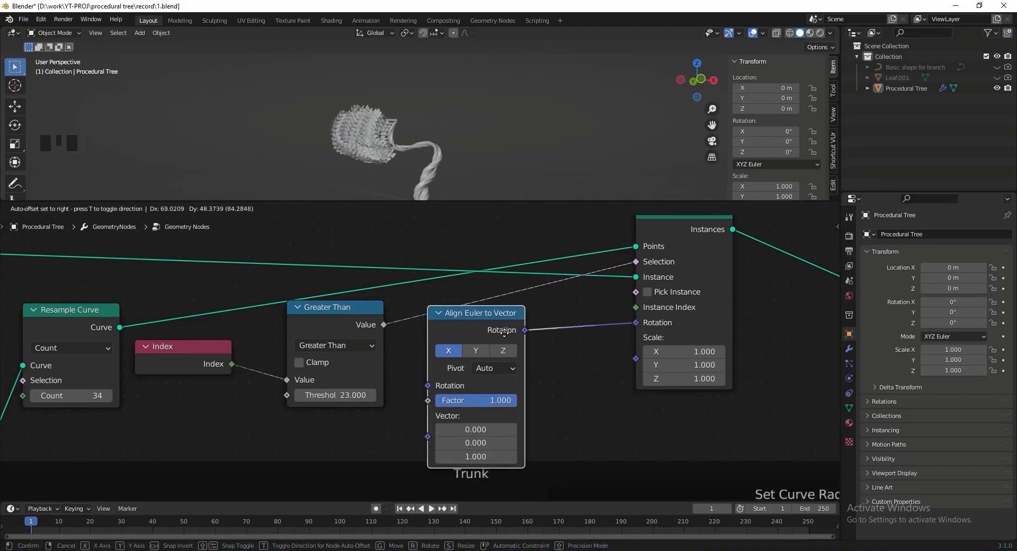
left_click(547, 336)
Rearrange the Instance on Points, Greater Than, Index and Align Euler to Vector nodes to free space around them.
middle_click_drag(627, 261, 448, 321)
left_click_drag(491, 291, 539, 282)
left_click_drag(171, 369, 198, 315)
left_click_drag(318, 374, 328, 359)
middle_click_drag(339, 360, 343, 334)
scroll(343, 334, "up", 1)
left_click_drag(329, 330, 443, 351)
Add a Curve Tangent node with its Tangent output feeding the Vector input of Align Euler to Vector.
left_click_drag(318, 450, 318, 451)
type("curve tang")
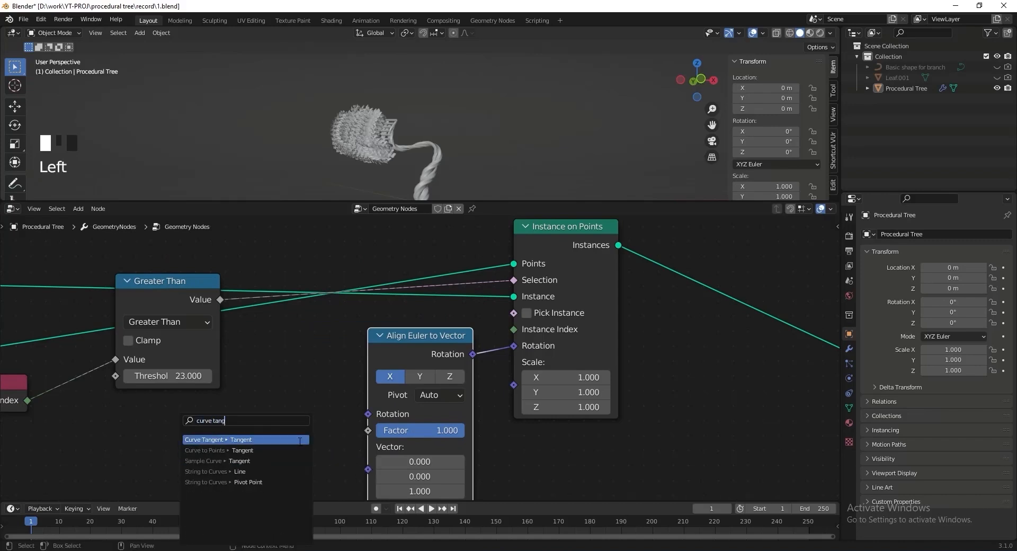
left_click(300, 440)
left_click(252, 437)
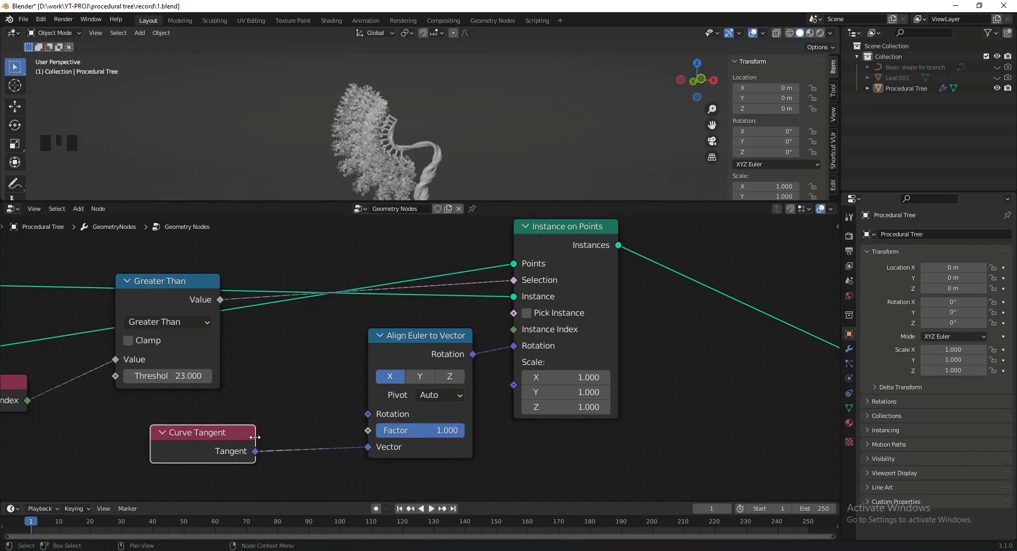
Set the Align Euler to Vector node's axis to Z and its Factor to 1.65.
mouse_move(428, 143)
middle_mouse_down("shift")
mouse_move(442, 119)
mouse_move(455, 122)
mouse_move(432, 145)
middle_mouse_up("shift")
left_click(448, 375)
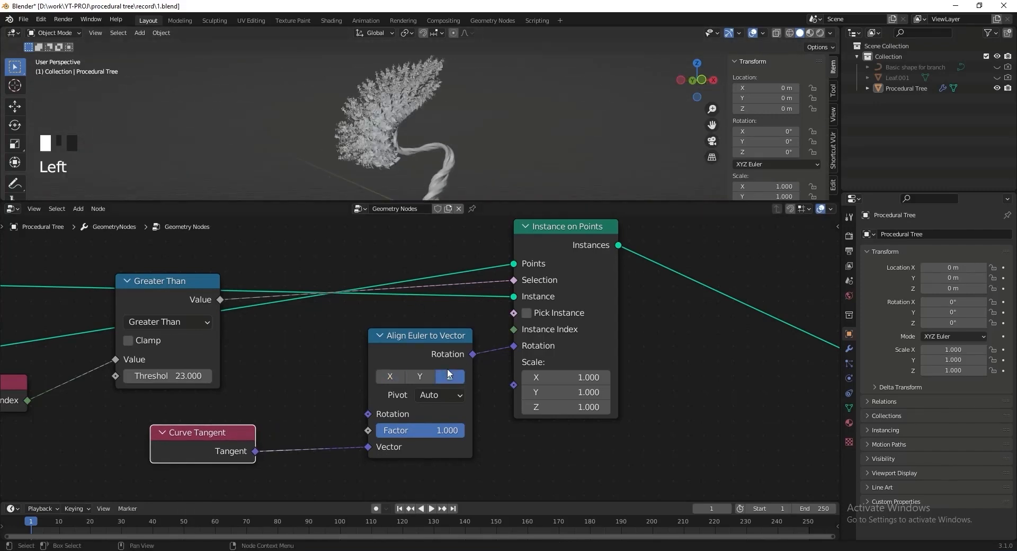
left_click(430, 430)
type("1.65")
key("Return")
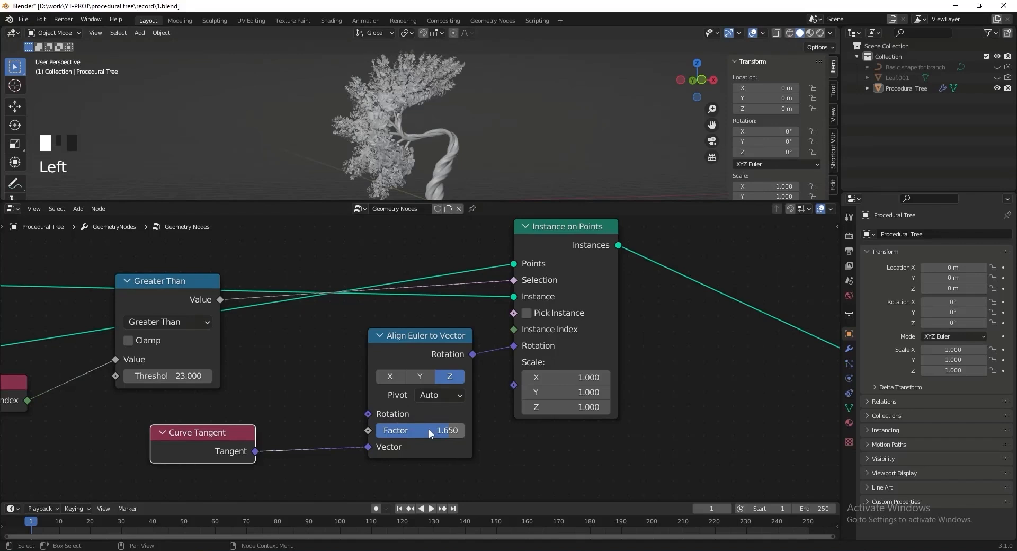
Insert a Rotate Instances node on the Instances output of the trunk's Instance on Points.
middle_click_drag(497, 339, 246, 354)
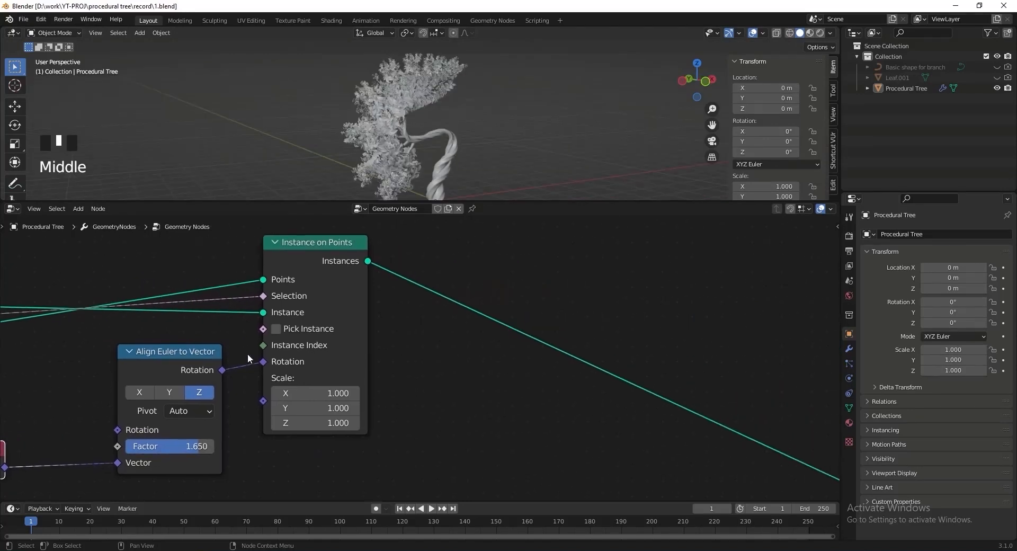
key("shift+a")
mouse_move(473, 352)
key("s")
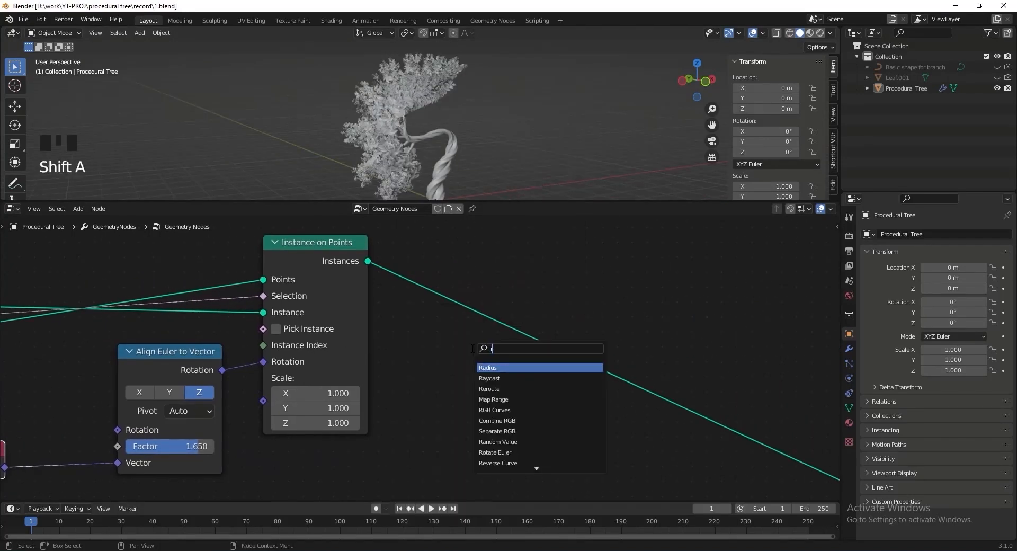
key("Down")
key("Down")
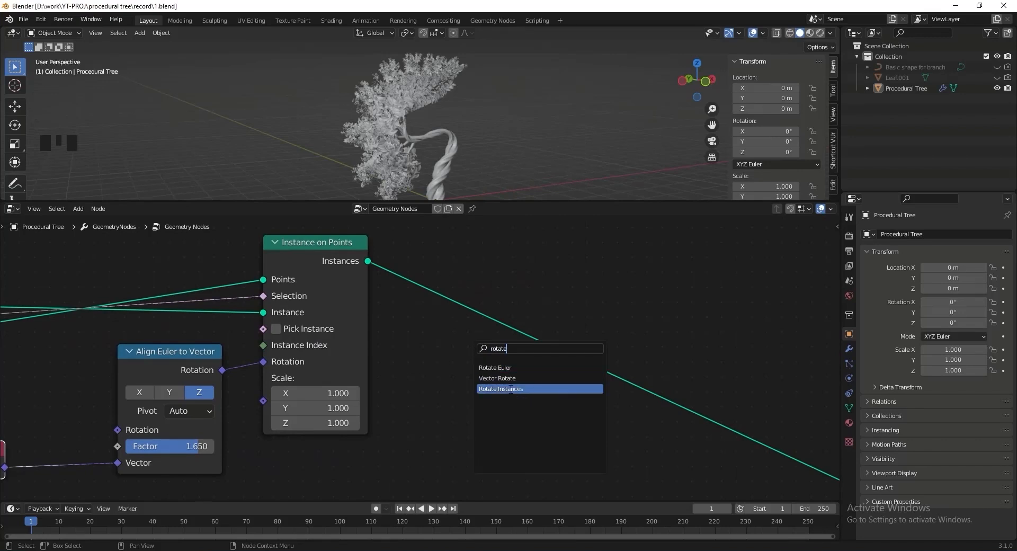
key("Return")
left_click(652, 264)
Add an Index node connected to the Rotation input of Rotate Instances.
type("sindex")
key("Return")
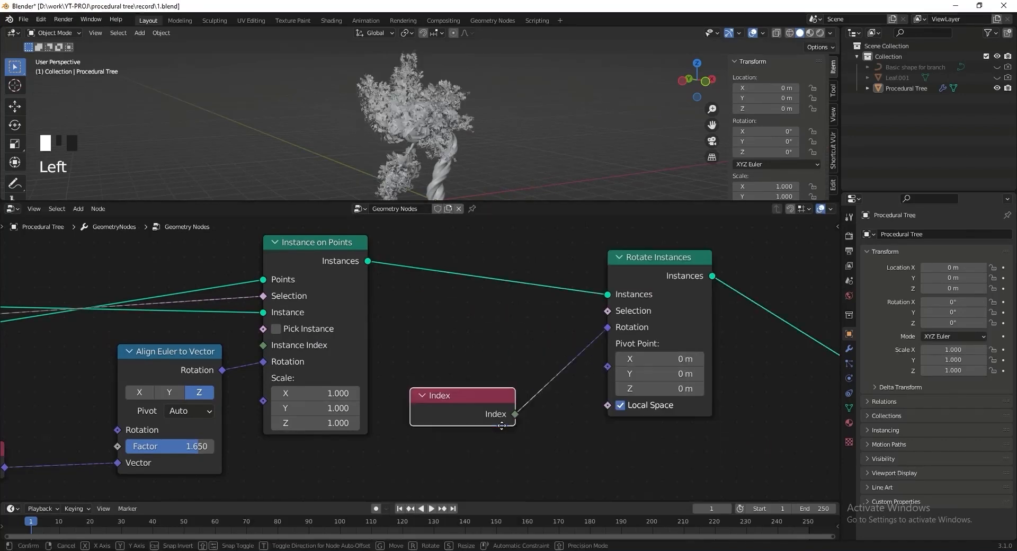
left_click(478, 404)
Insert a Combine XYZ node between the Index node and the Rotation input, with Index feeding its Z component.
key("shift+a")
type("com")
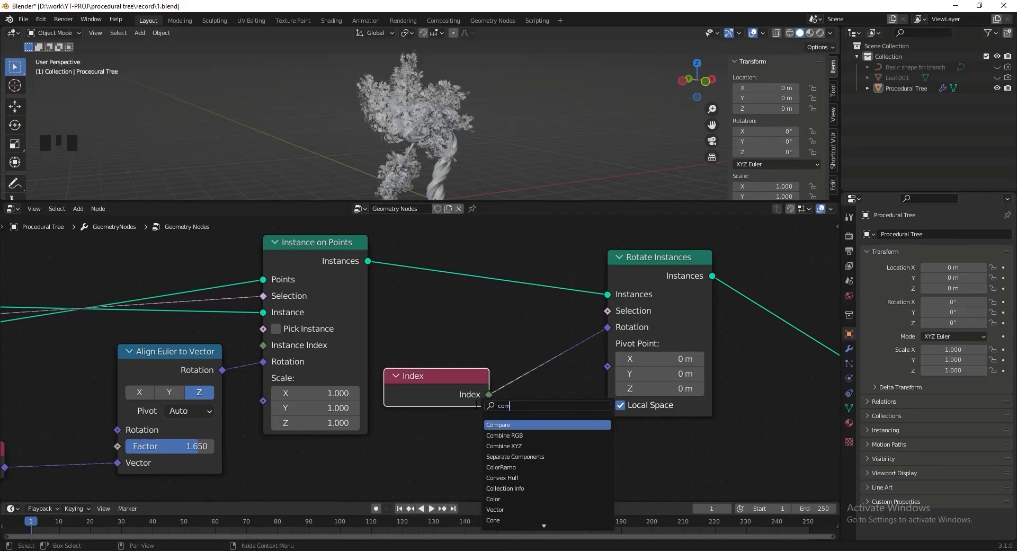
key("Down")
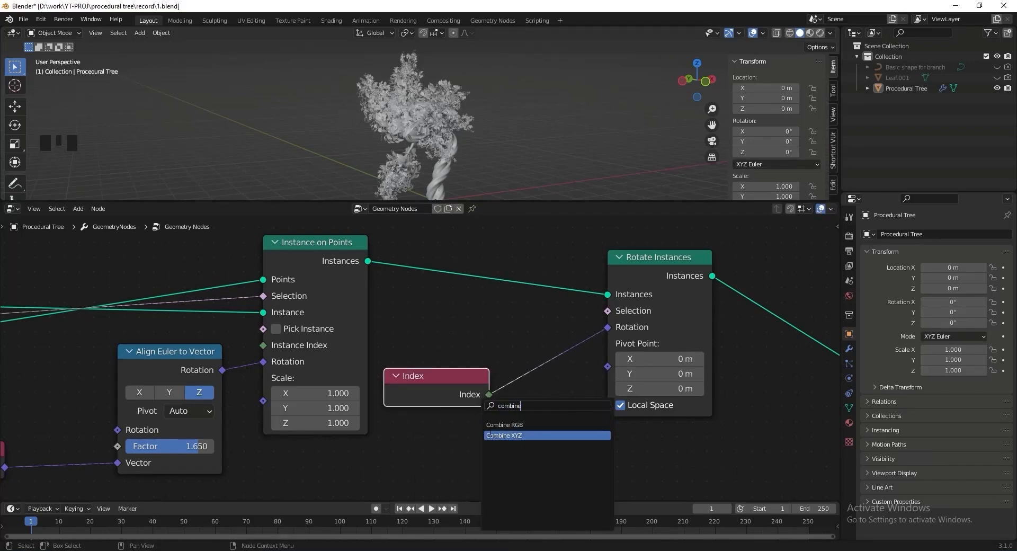
key("Return")
left_click(539, 361)
middle_click_drag(538, 340, 295, 342)
left_click_drag(328, 369, 359, 358)
left_click_drag(335, 403, 338, 401)
middle_click_drag(444, 125, 466, 180)
Insert a Math node set to Multiply between the Index node and the Z input of Combine XYZ.
key("shift+a")
key("s")
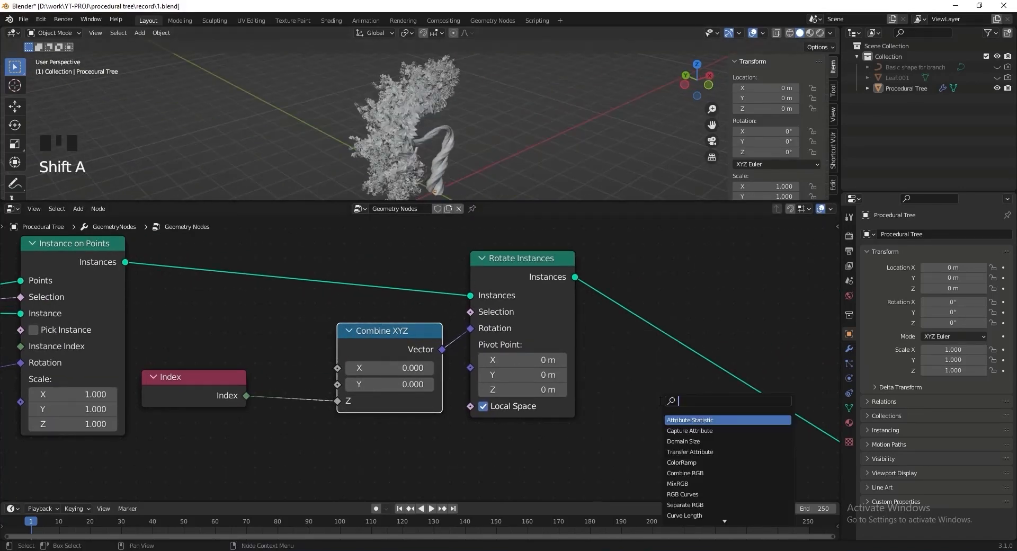
key("Return")
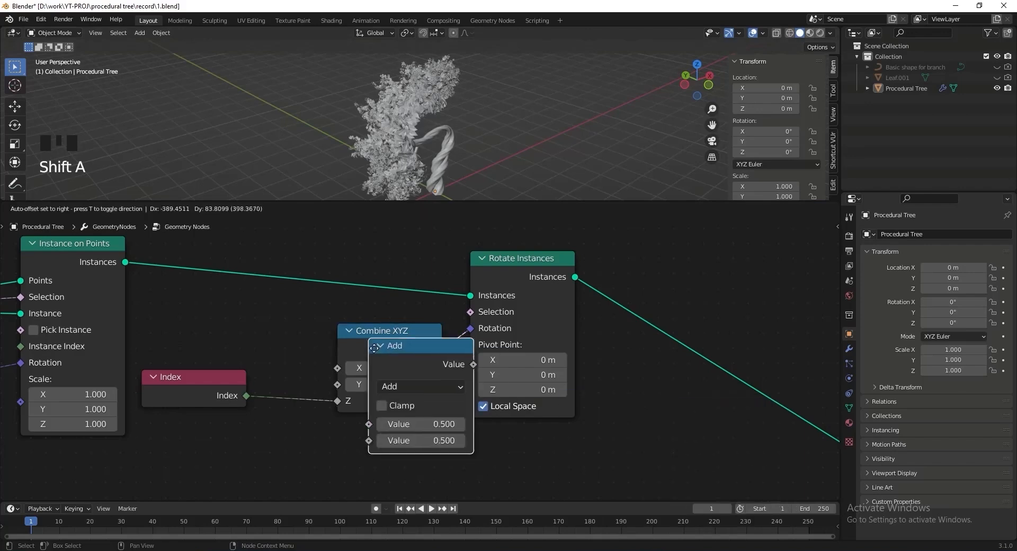
left_click(317, 343)
left_click(374, 377)
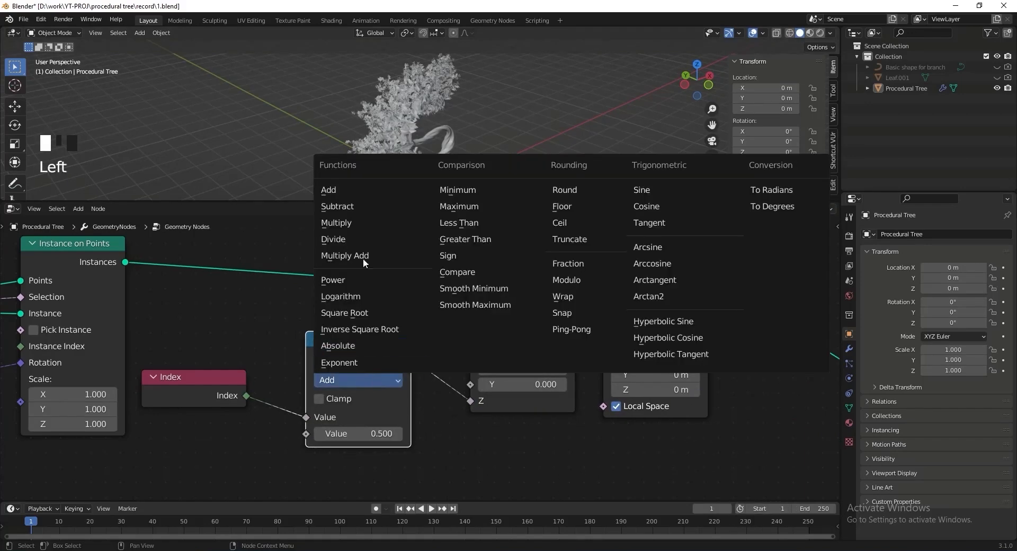
left_click(364, 224)
Set the Multiply node's value to 2.9.
left_click_drag(356, 432, 499, 433)
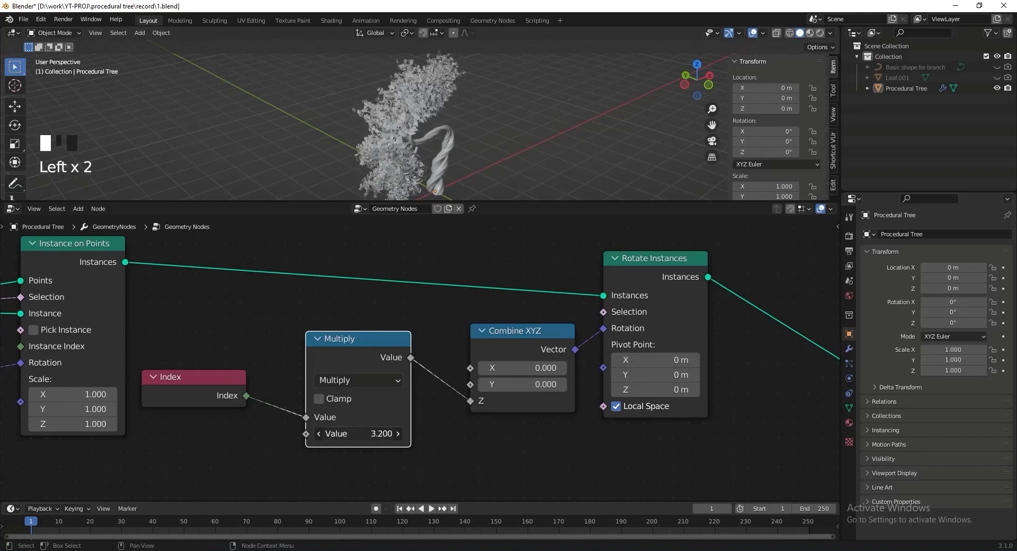
key("Return")
middle_click_drag(390, 132, 356, 91, "shift")
middle_click_drag(411, 127, 422, 148, "shift")
Set the Combine XYZ node's X component to 0.9.
left_click_drag(524, 369, 546, 369)
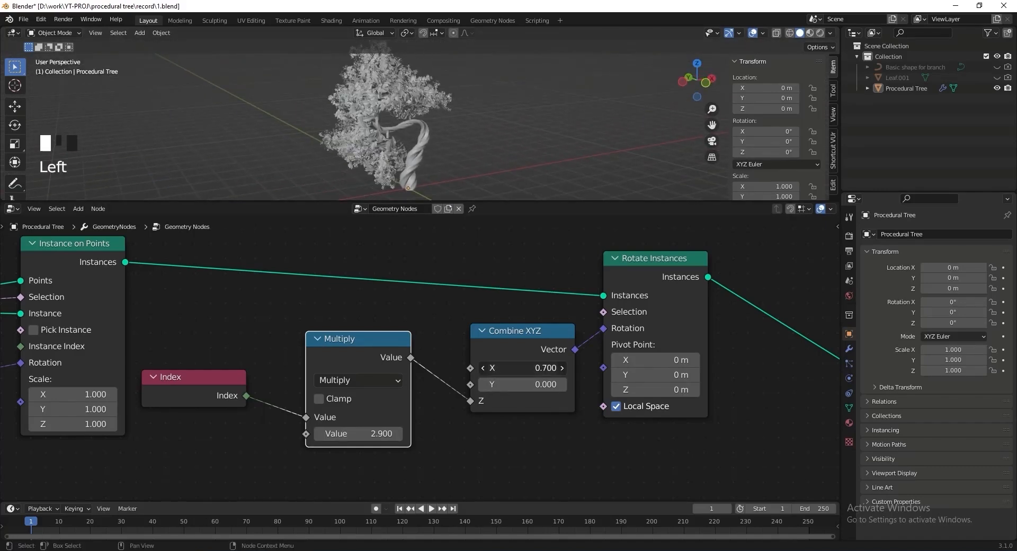
left_click(524, 370)
type("0.9")
key("Return")
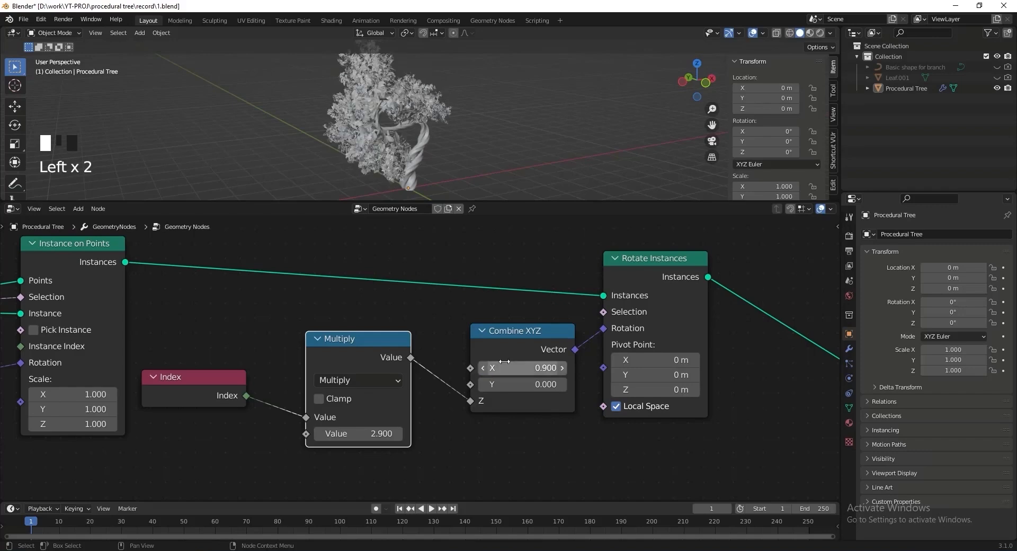
middle_click_drag(522, 128, 373, 122)
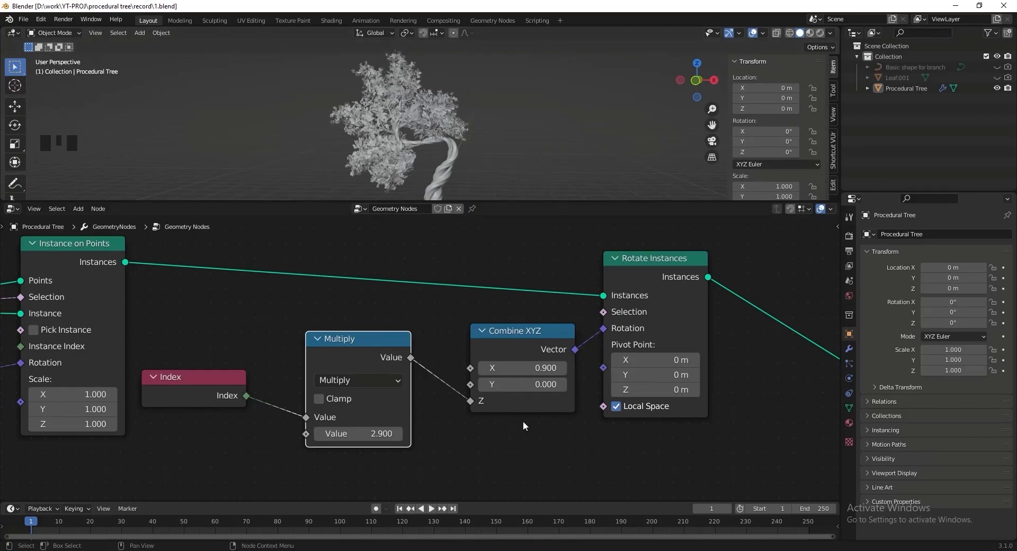
Collapse the Align Euler to Vector node and move it and the Curve Tangent node up beside Greater Than.
scroll(510, 425, "down", 5)
middle_click_drag(248, 351, 555, 354)
left_click(376, 355)
left_click_drag(377, 355, 387, 336)
left_click_drag(239, 422, 292, 339)
scroll(413, 399, "up", 4)
middle_click_drag(413, 399, 507, 391)
Add a Spline Parameter node with its Factor output feeding the Scale input of the trunk's Instance on Points.
left_click_drag(567, 387, 377, 419)
type("spline parame")
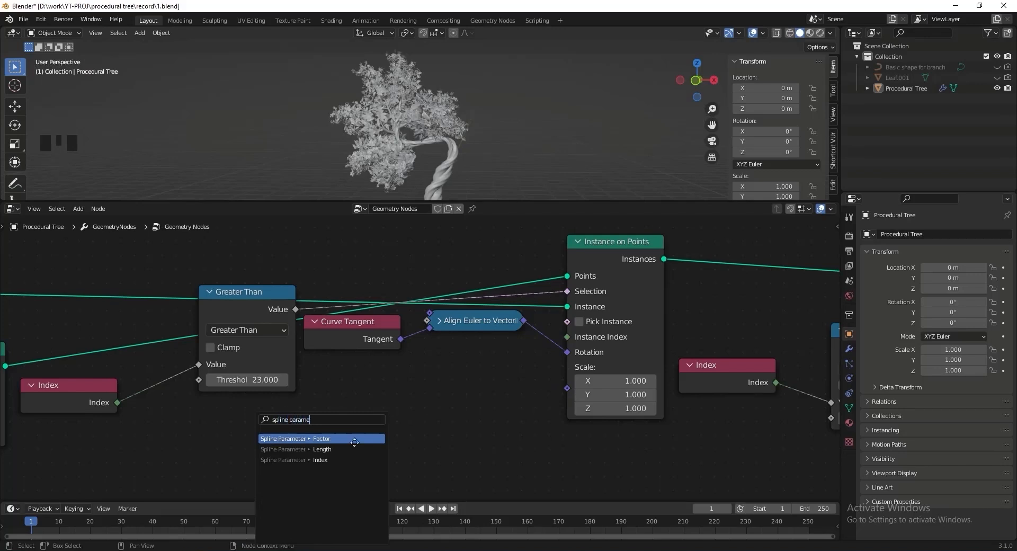
left_click(354, 439)
Insert a Float Curve node between the Spline Parameter's Factor and the Scale input of Instance on Points.
key("shift+a")
type("floa")
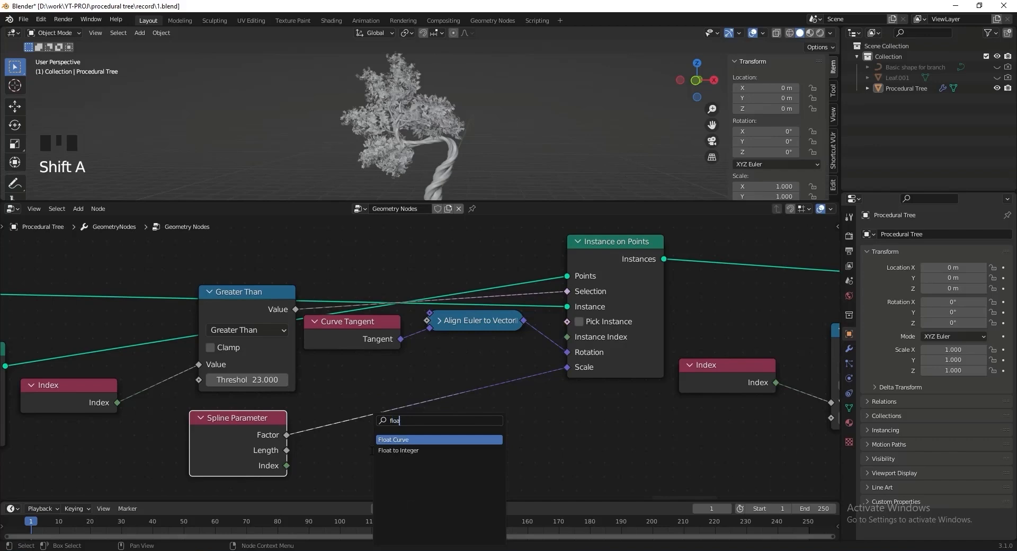
key("Return")
left_click(456, 367)
Move the whole group of branch-instancing nodes up to make room above the Trunk frame.
middle_click_drag(455, 367, 441, 288)
scroll(318, 268, "down", 14)
left_click_drag(174, 256, 691, 366)
key("g")
left_click(690, 333)
Shape the Float Curve into a steep S, low near the start and high past the middle, and save the file.
scroll(466, 334, "up", 15)
left_click(547, 363)
middle_click_drag(503, 296, 532, 374)
left_click_drag(366, 438, 380, 452)
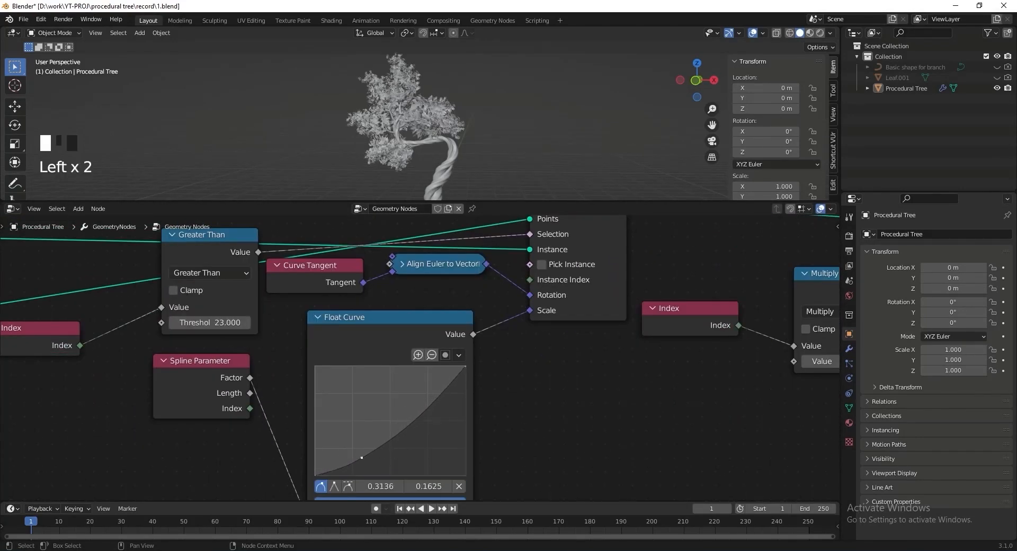
left_click_drag(419, 416, 410, 404)
scroll(458, 357, "down", 2)
left_click(412, 377)
key("ctrl+z")
left_click_drag(357, 453, 361, 431)
left_click(410, 375)
left_click_drag(410, 374, 412, 377)
scroll(458, 371, "down", 4)
key("ctrl+s")
Enclose the branch-instancing nodes in a frame labelled "Clone Branch on the trunk".
middle_click_drag(459, 370, 461, 384)
scroll(460, 380, "down", 3)
middle_click_drag(179, 301, 287, 308)
left_click_drag(163, 268, 713, 388)
key("ctrl+j")
key("F2")
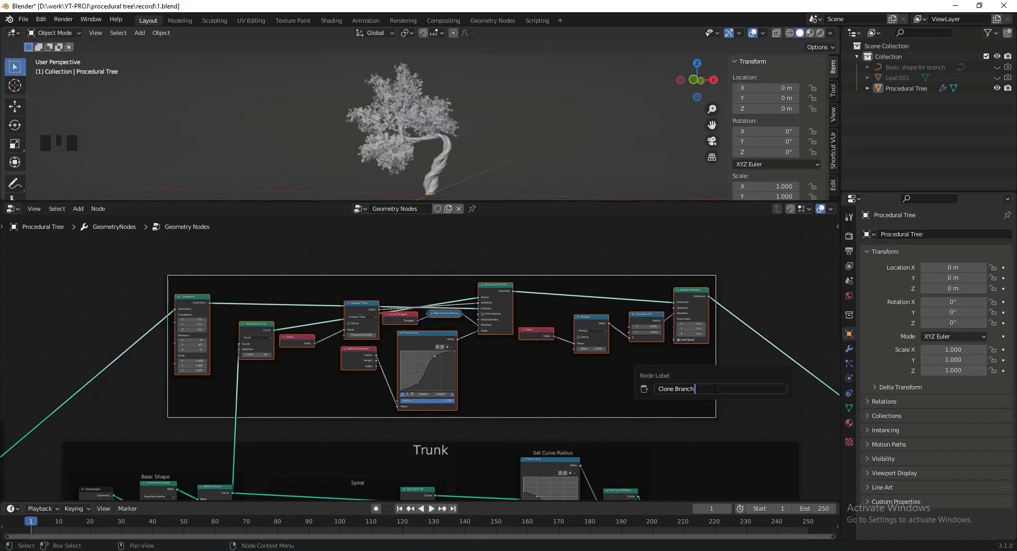
key("Return")
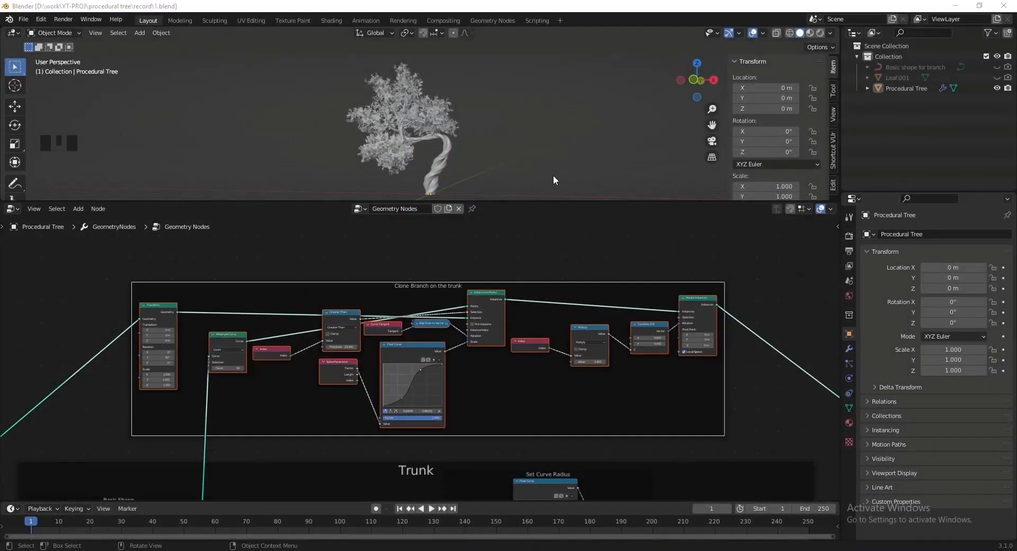
Switch the viewport to Material Preview shading and rename the procedural tree's material to Trunk.
left_click(810, 33)
mouse_move(427, 110)
middle_mouse_down()
mouse_move(463, 126)
mouse_move(416, 137)
mouse_move(451, 133)
middle_mouse_up()
left_click(451, 138)
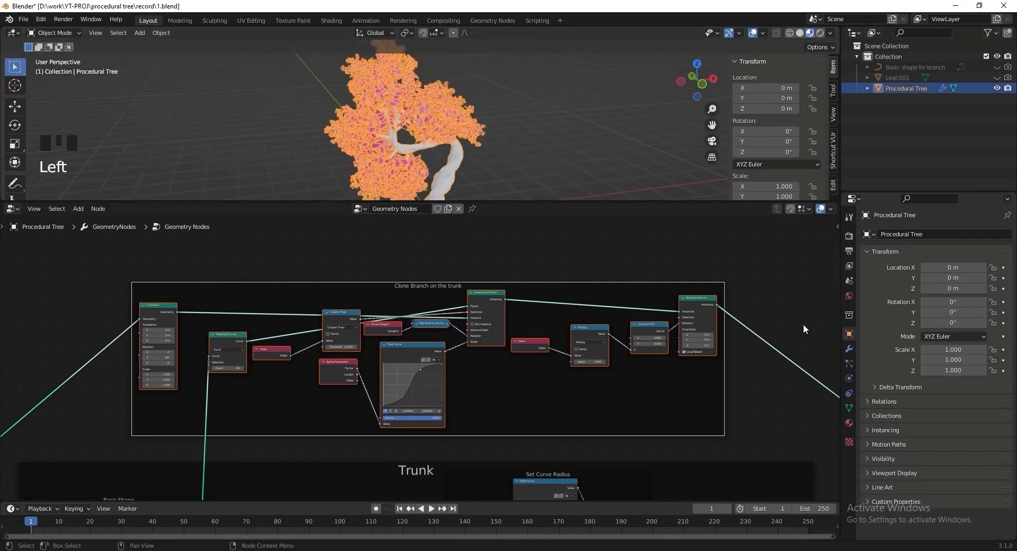
left_click(851, 421)
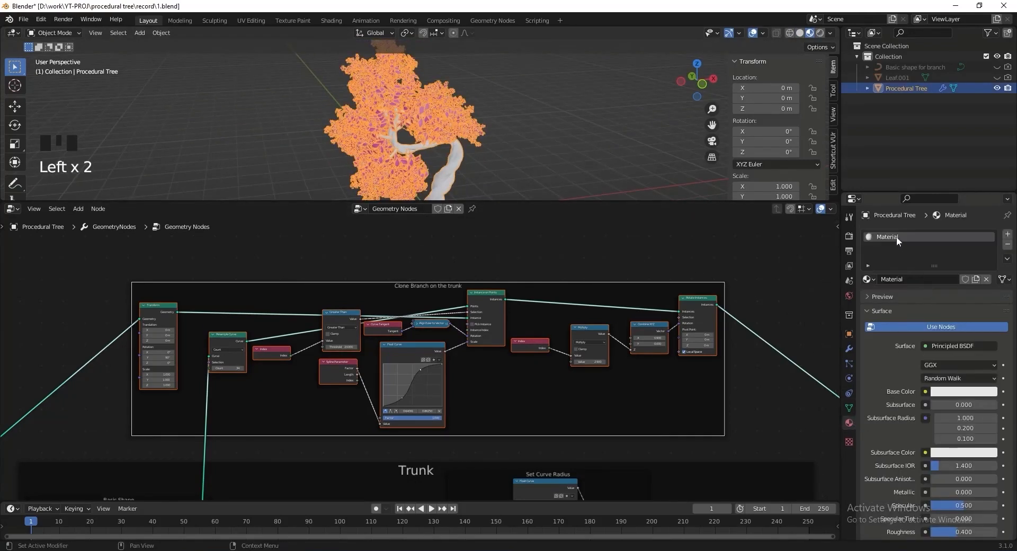
type("k")
key("Return")
Insert a Set Material node between the branch's Curve to Mesh node and the following Join Geometry node.
scroll(454, 287, "down", 4)
middle_click_drag(454, 287, 513, 334)
left_click(472, 331)
scroll(472, 334, "up", 5)
middle_click_drag(349, 345, 220, 345)
left_click(220, 345)
scroll(408, 347, "up", 3)
scroll(526, 356, "up", 1)
key("shift+a")
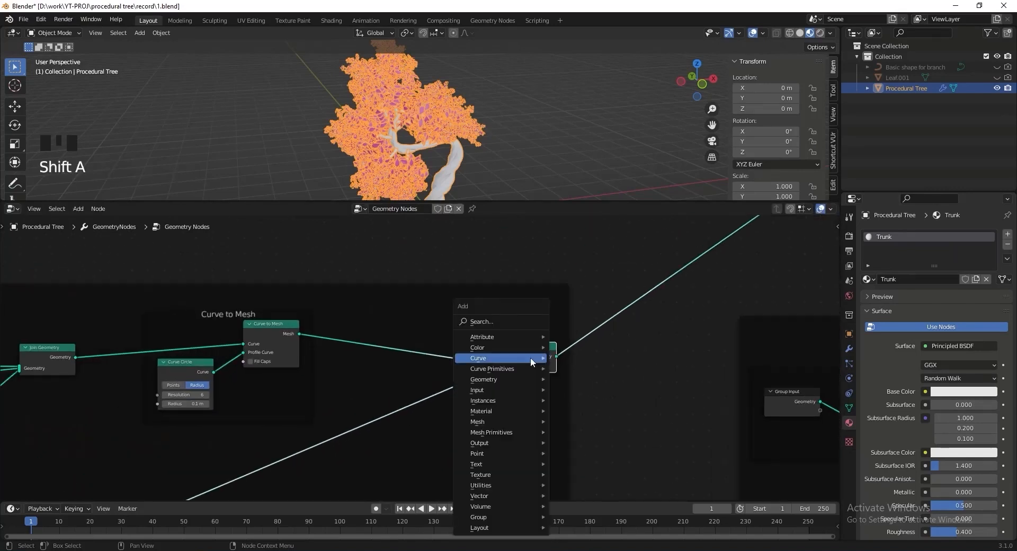
type("set ma")
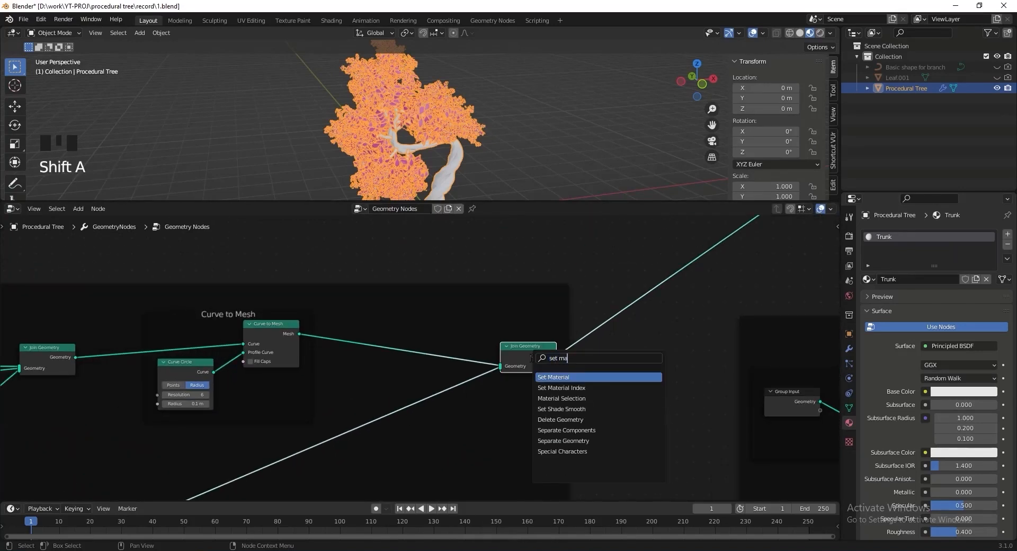
key("Return")
left_click(391, 335)
Assign the Trunk material in the branch's Set Material node.
scroll(392, 336, "up", 3)
left_click(405, 356)
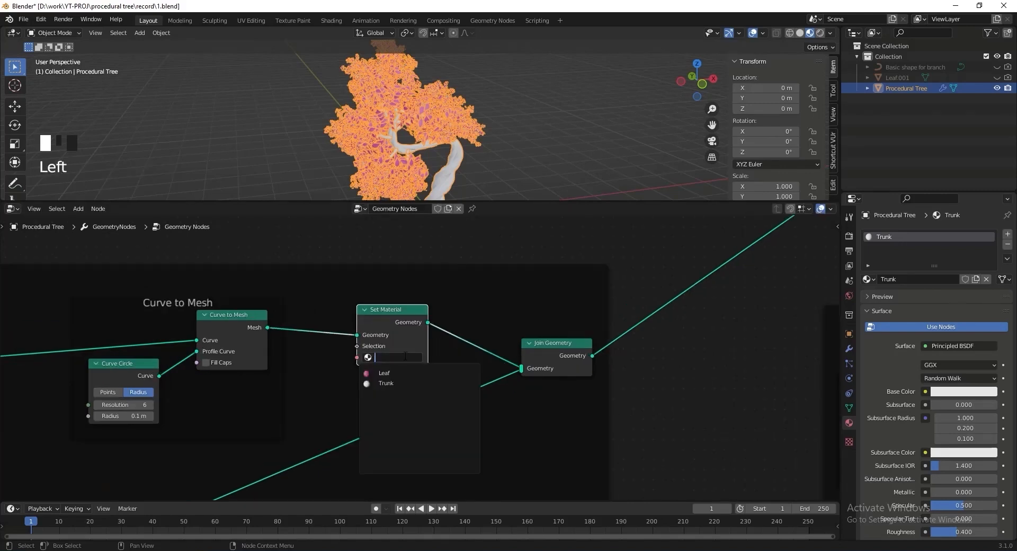
left_click(410, 382)
Duplicate the Set Material node and insert the copy between the trunk's Subdivide Mesh and the final Join Geometry.
left_click(402, 318)
key("shift+d")
scroll(706, 402, "down", 5)
scroll(707, 403, "down", 15)
middle_click_drag(707, 403, 390, 378)
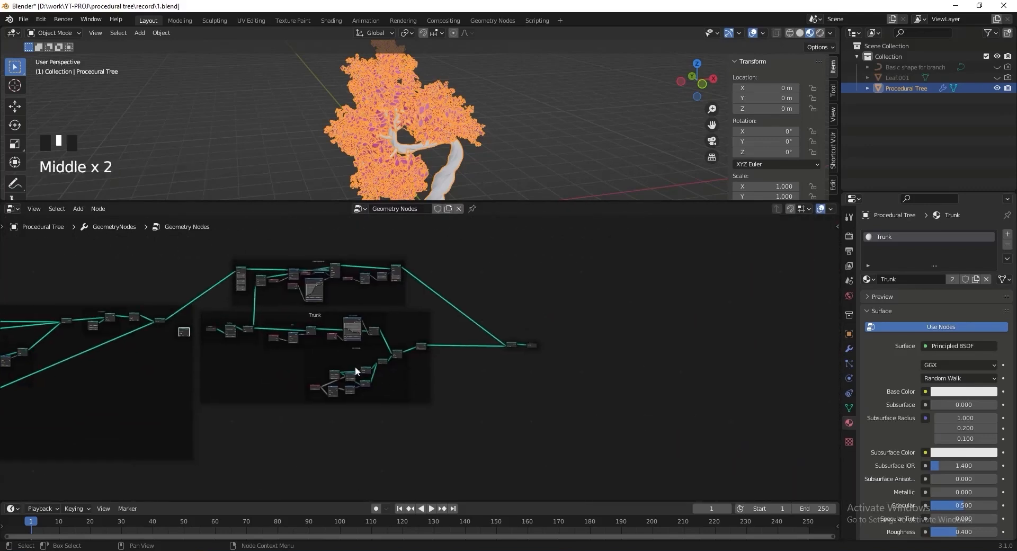
key("g")
scroll(556, 365, "up", 10)
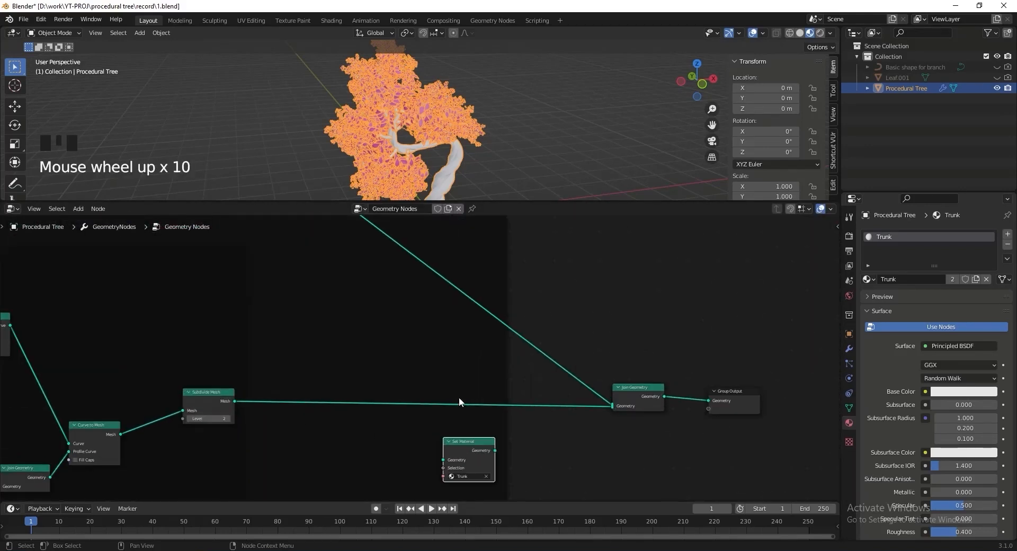
left_click_drag(450, 441, 272, 384)
Set the Trunk material's base color to dark brown, hex 5A453A.
scroll(257, 359, "down", 4)
middle_click_drag(257, 359, 644, 380)
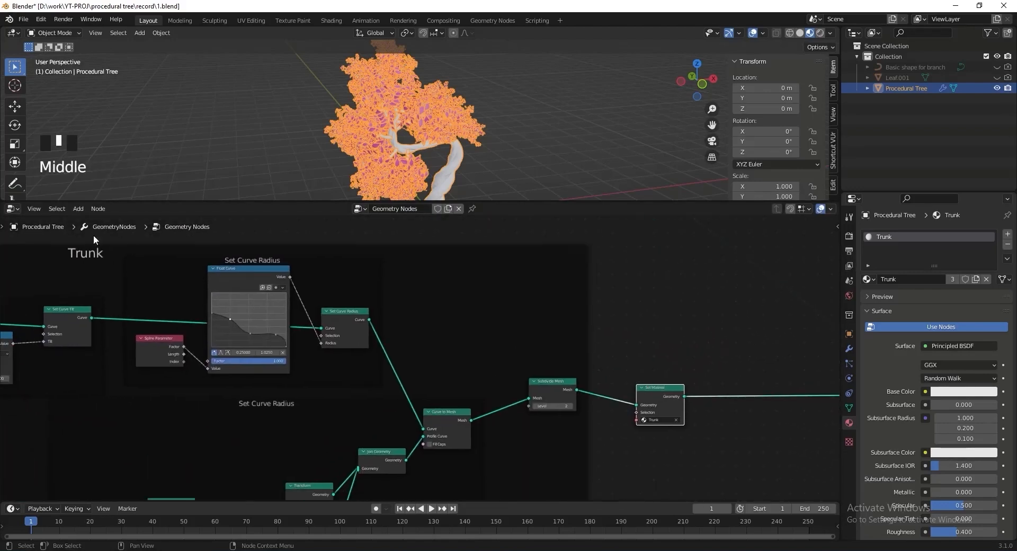
middle_click_drag(531, 353, 344, 354)
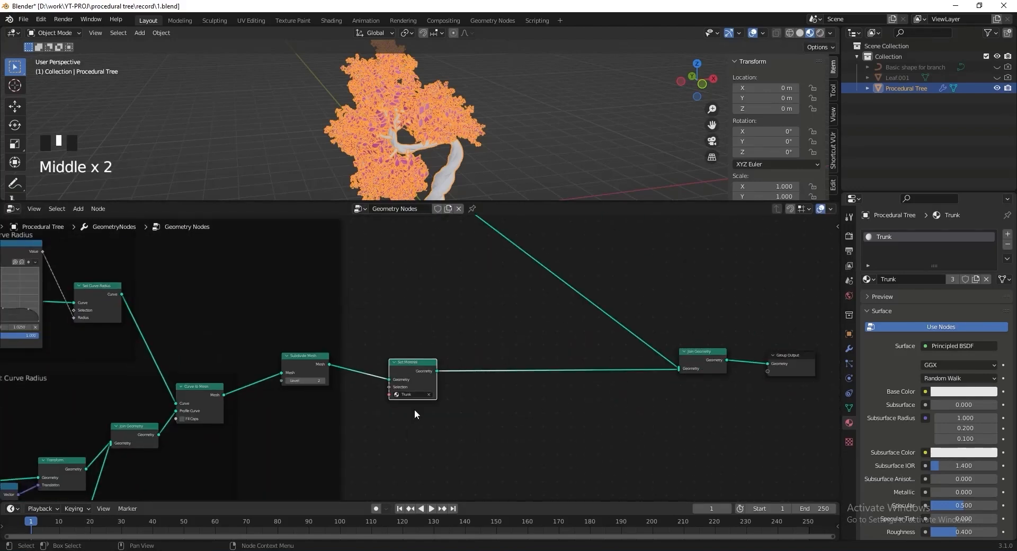
scroll(462, 411, "up", 11)
middle_click(830, 387)
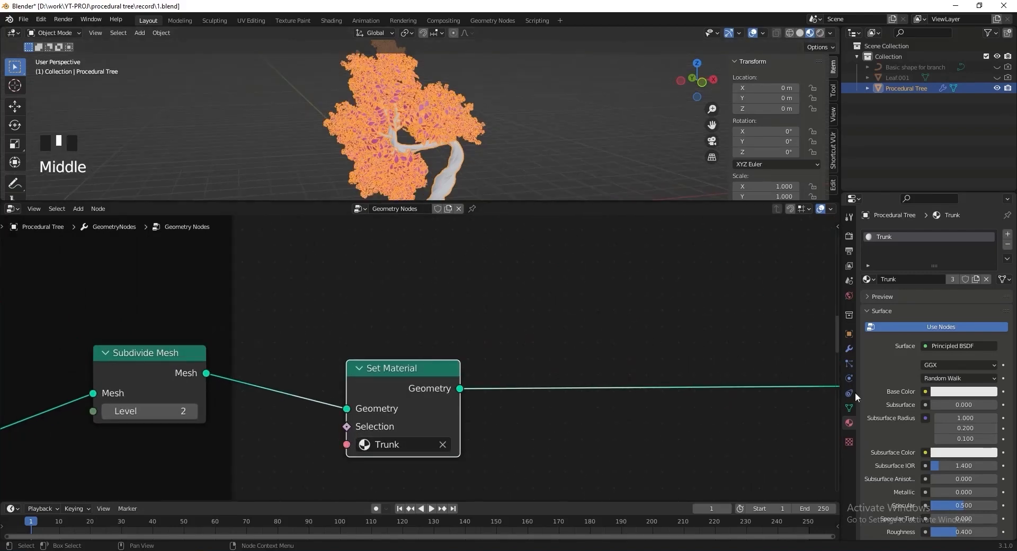
left_click(952, 393)
left_click(979, 328)
type("E7A07F")
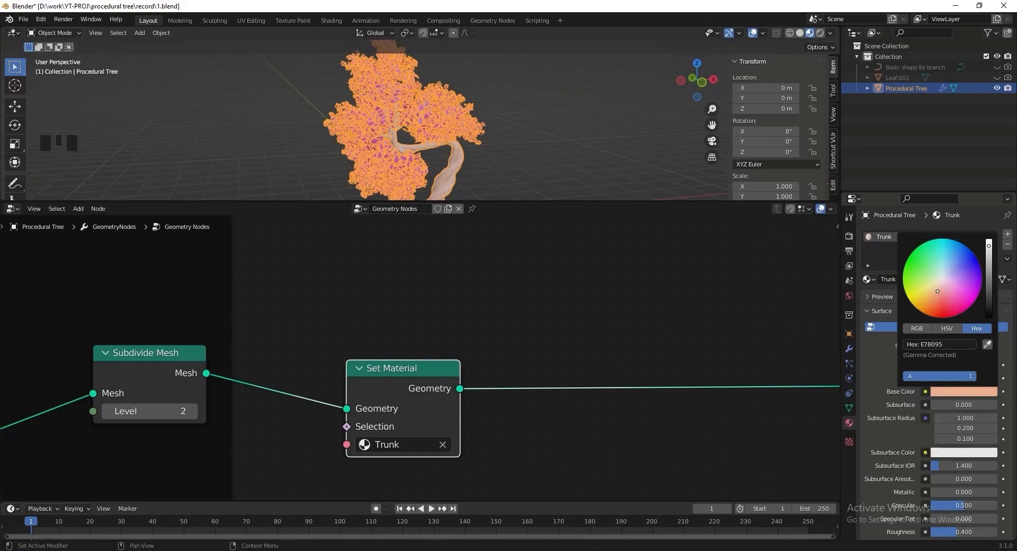
left_click_drag(989, 246, 988, 289)
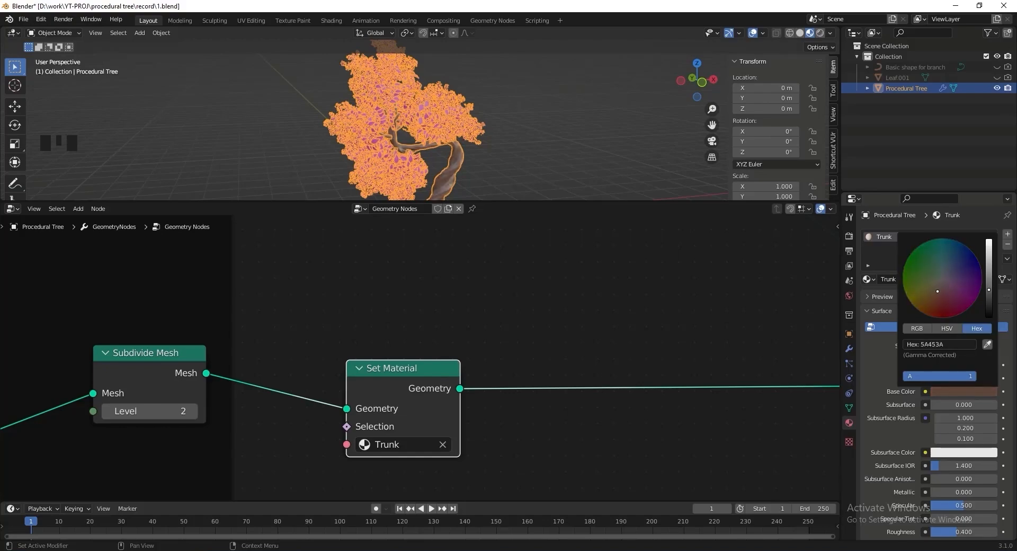